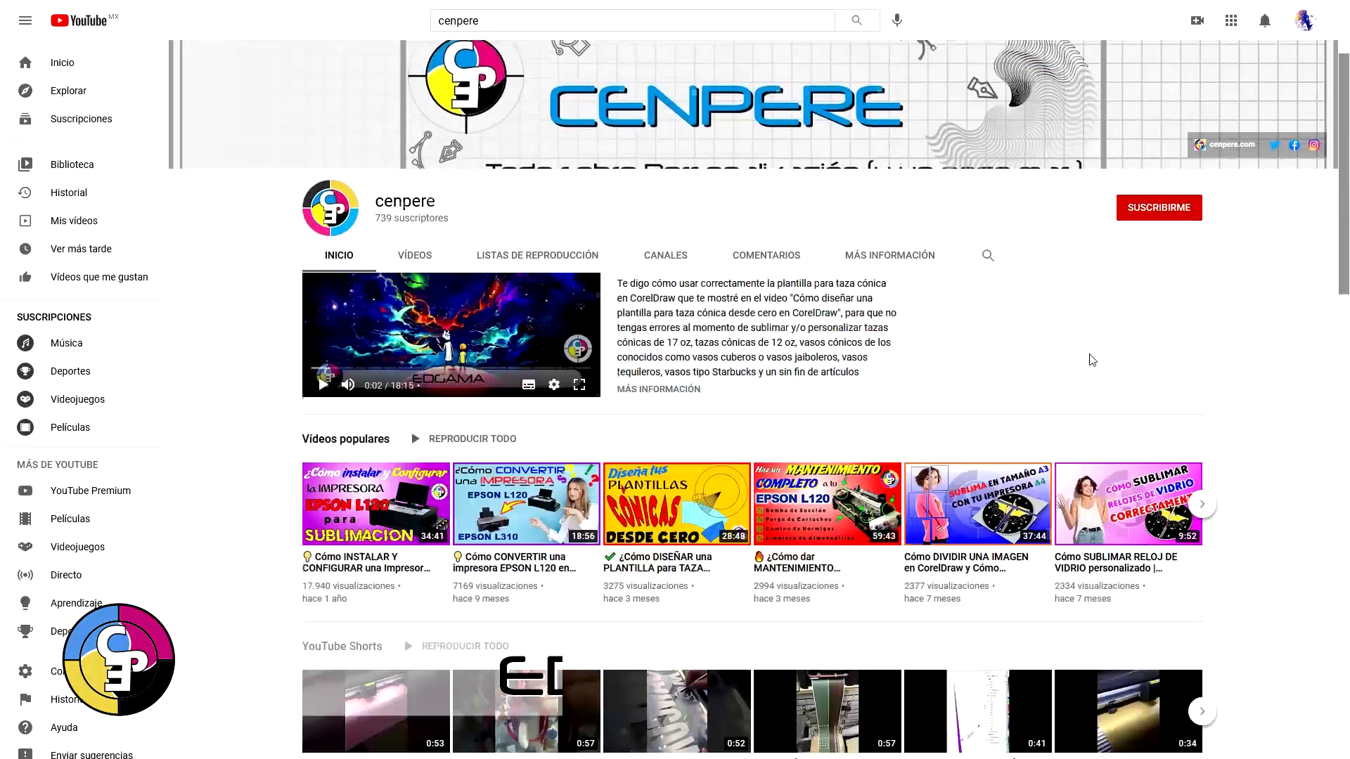
Look through the uploaded videos of the cenpere channel.
{"action": "scroll", "coordinate": [1090, 355], "scroll_direction": "down", "scroll_amount": 1}
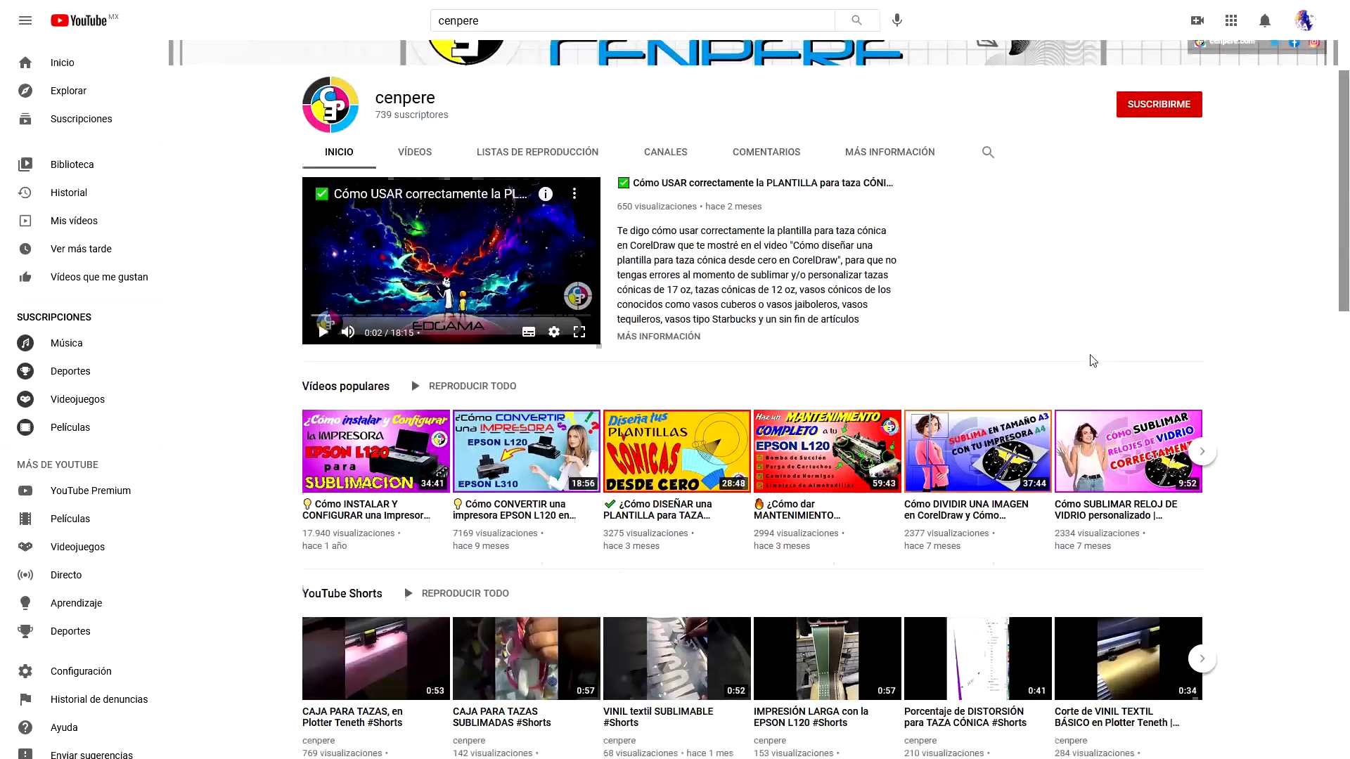
{"action": "scroll", "coordinate": [563, 260], "scroll_direction": "up", "scroll_amount": 2}
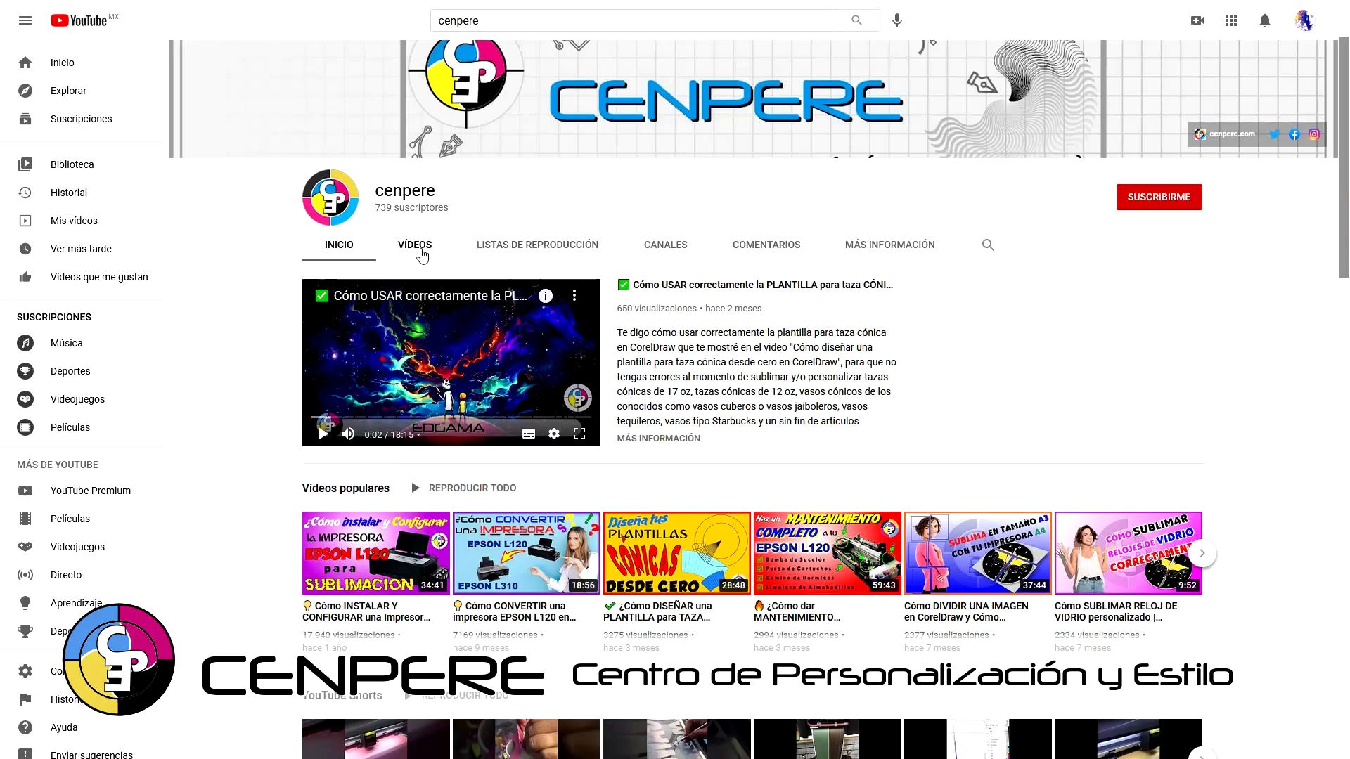
{"action": "left_click", "coordinate": [421, 250]}
{"action": "scroll", "coordinate": [717, 303], "scroll_direction": "down", "scroll_amount": 7}
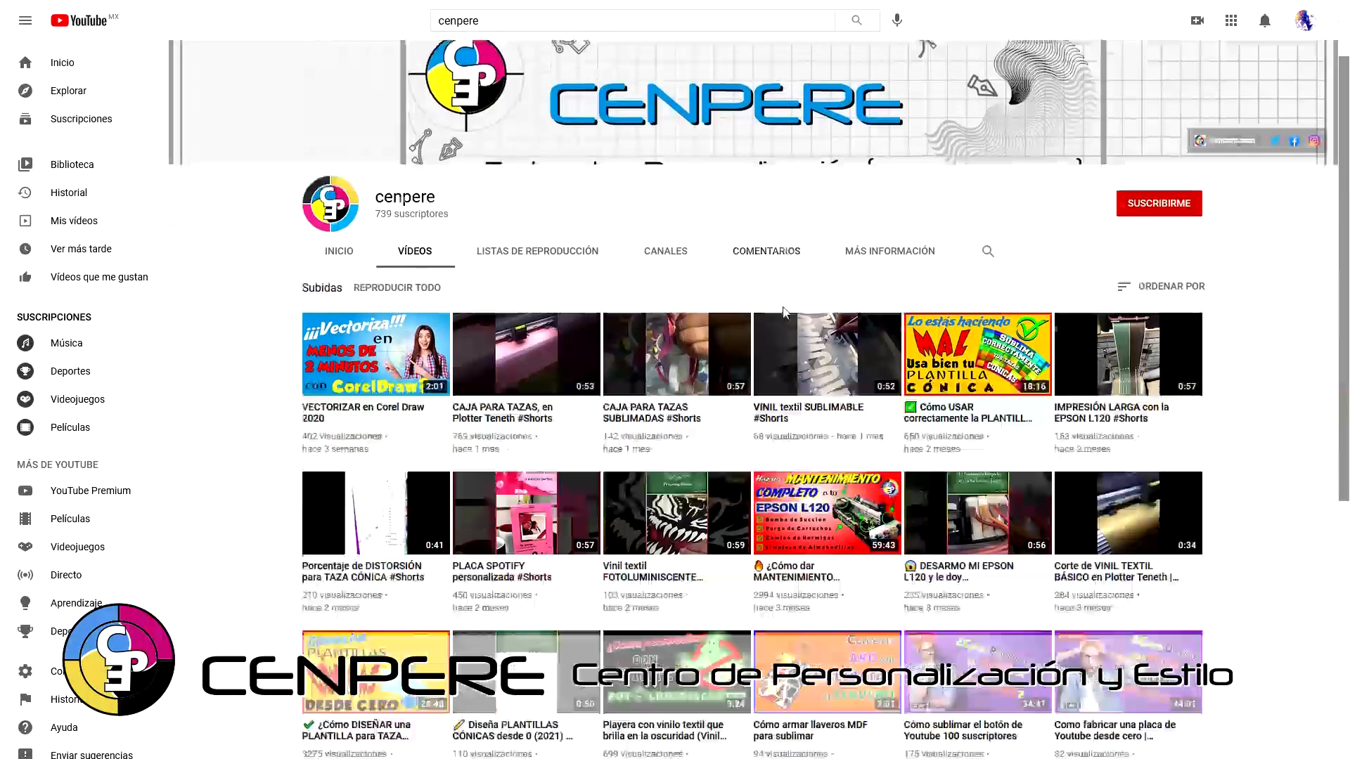
{"action": "scroll", "coordinate": [875, 330], "scroll_direction": "down", "scroll_amount": 2}
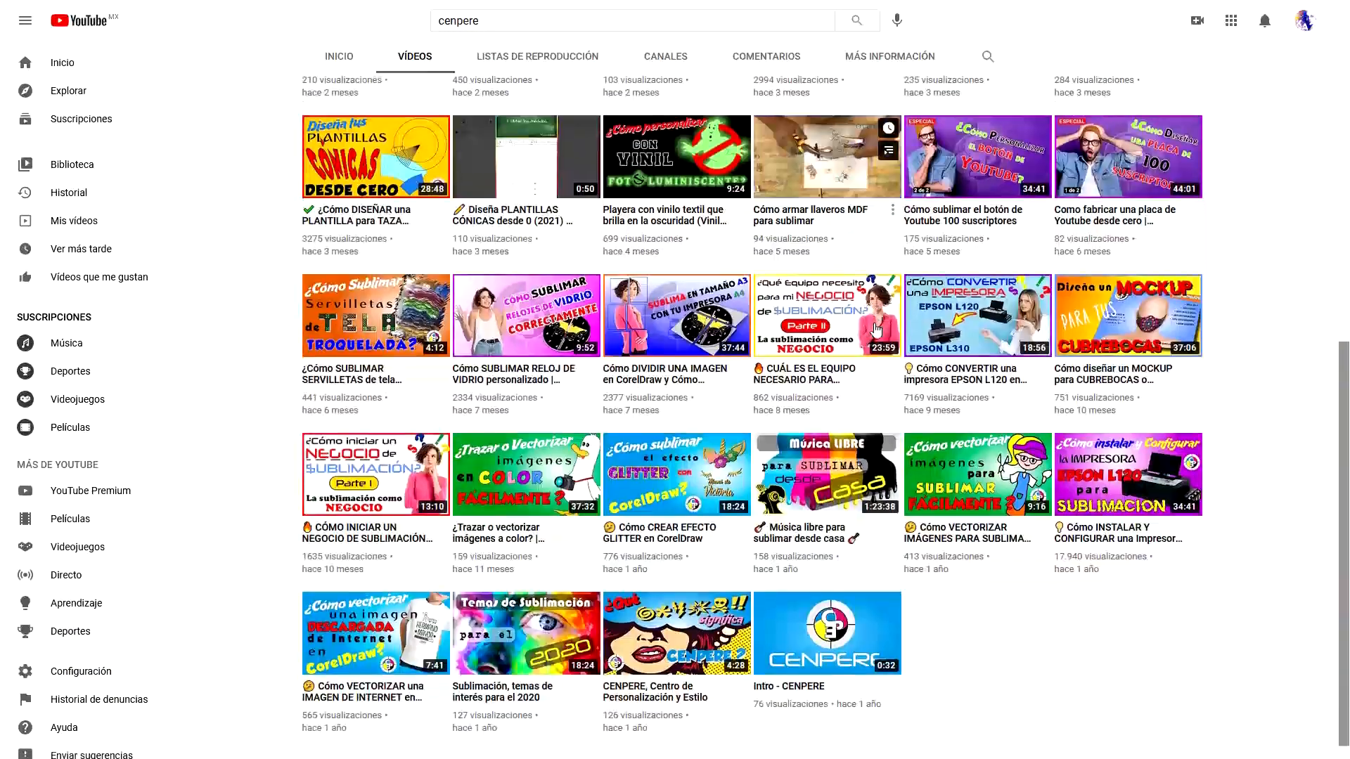
{"action": "scroll", "coordinate": [879, 331], "scroll_direction": "up", "scroll_amount": 6}
{"action": "scroll", "coordinate": [899, 334], "scroll_direction": "up", "scroll_amount": 4}
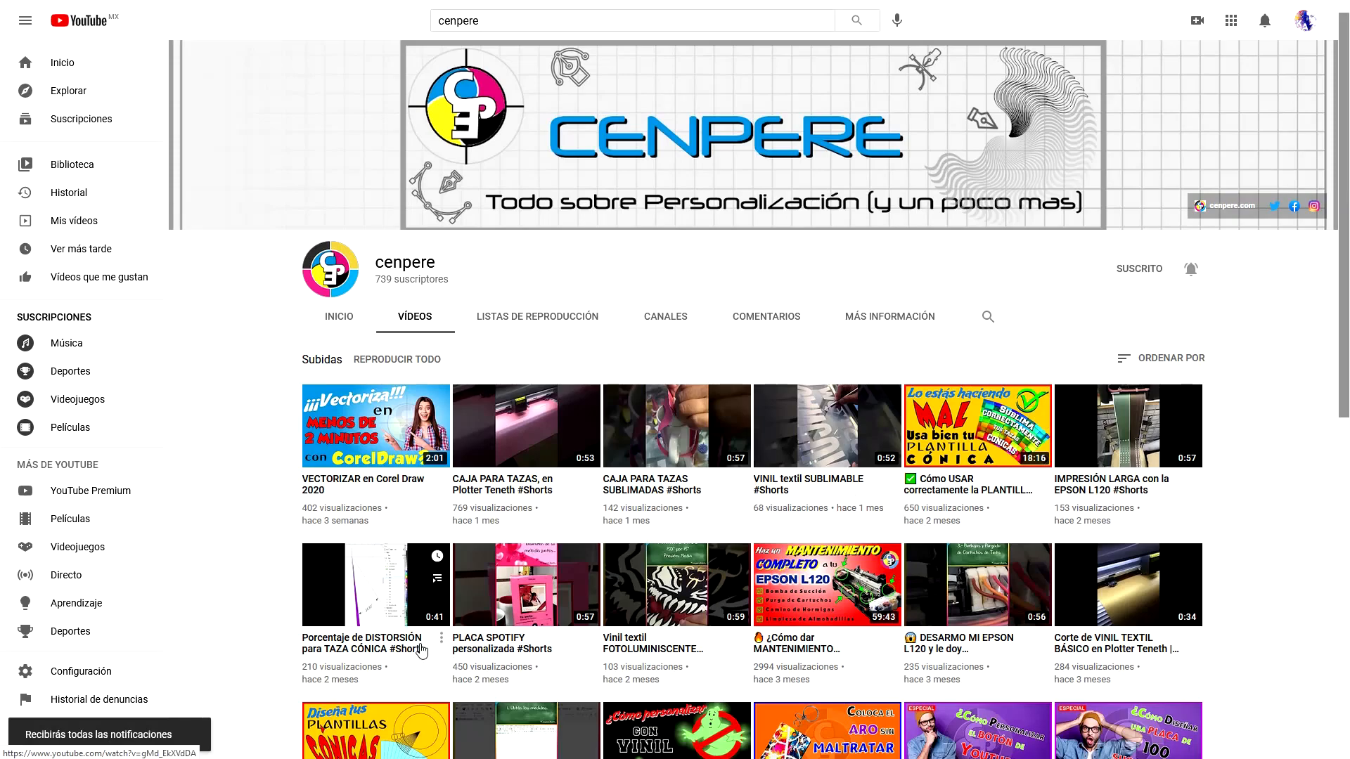
Open and pause the video about designing a conical mug template in CorelDraw, and look over its comments.
{"action": "scroll", "coordinate": [420, 650], "scroll_direction": "down", "scroll_amount": 1}
{"action": "left_click", "coordinate": [376, 655]}
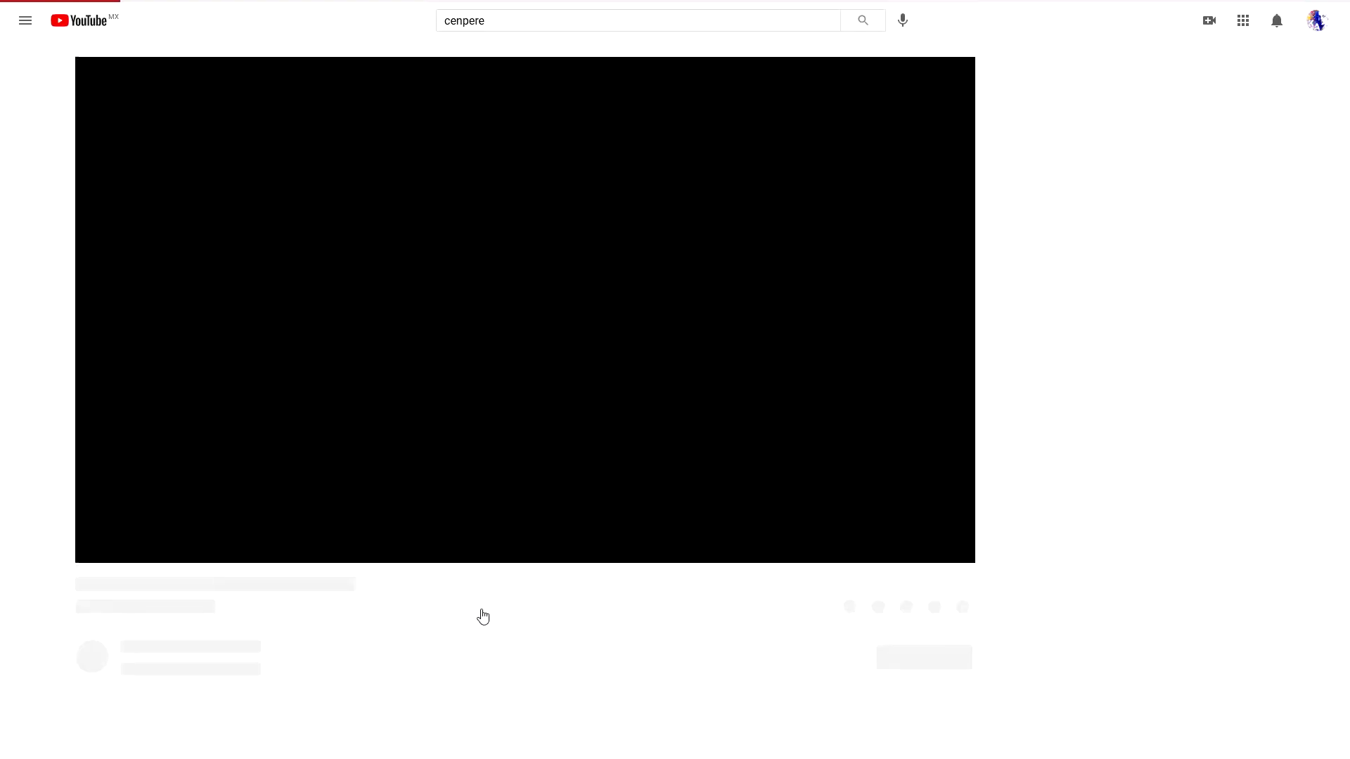
{"action": "left_click", "coordinate": [96, 550]}
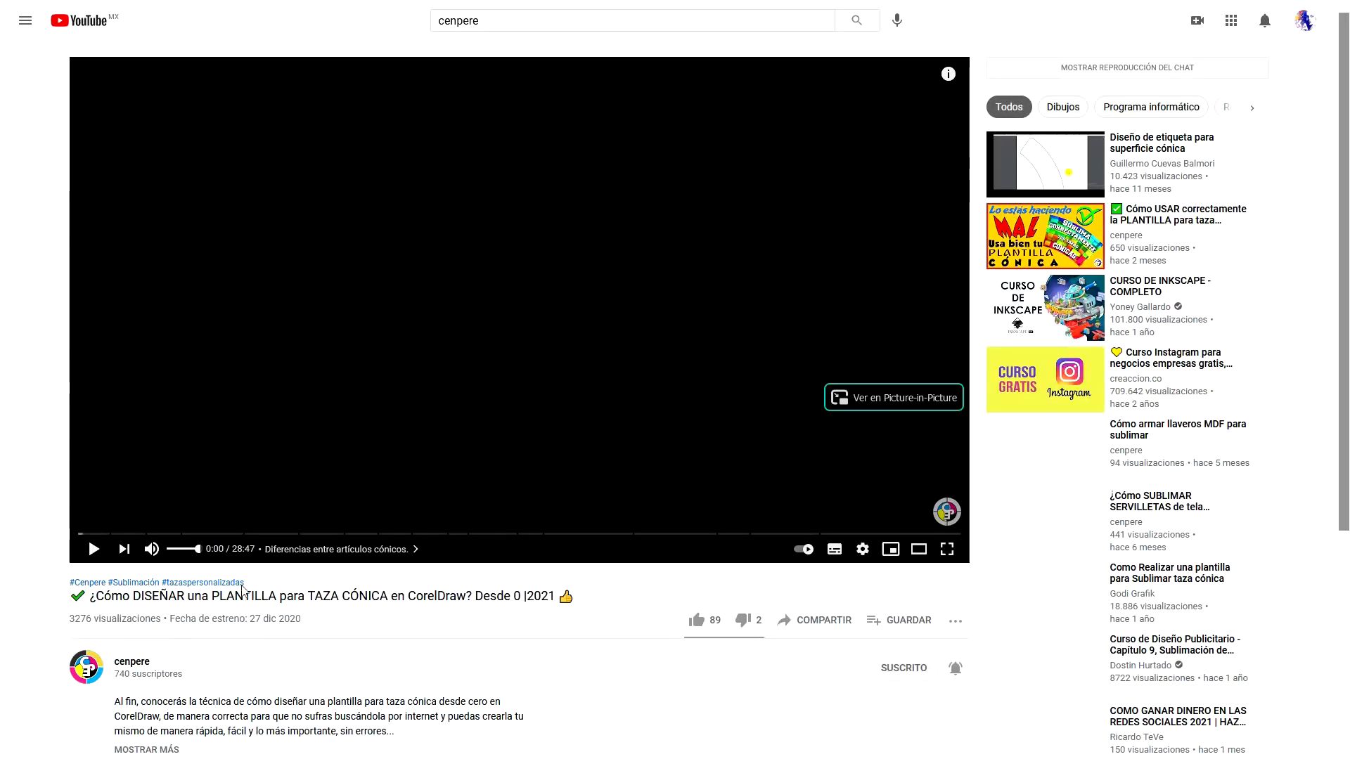
{"action": "scroll", "coordinate": [788, 553], "scroll_direction": "down", "scroll_amount": 5}
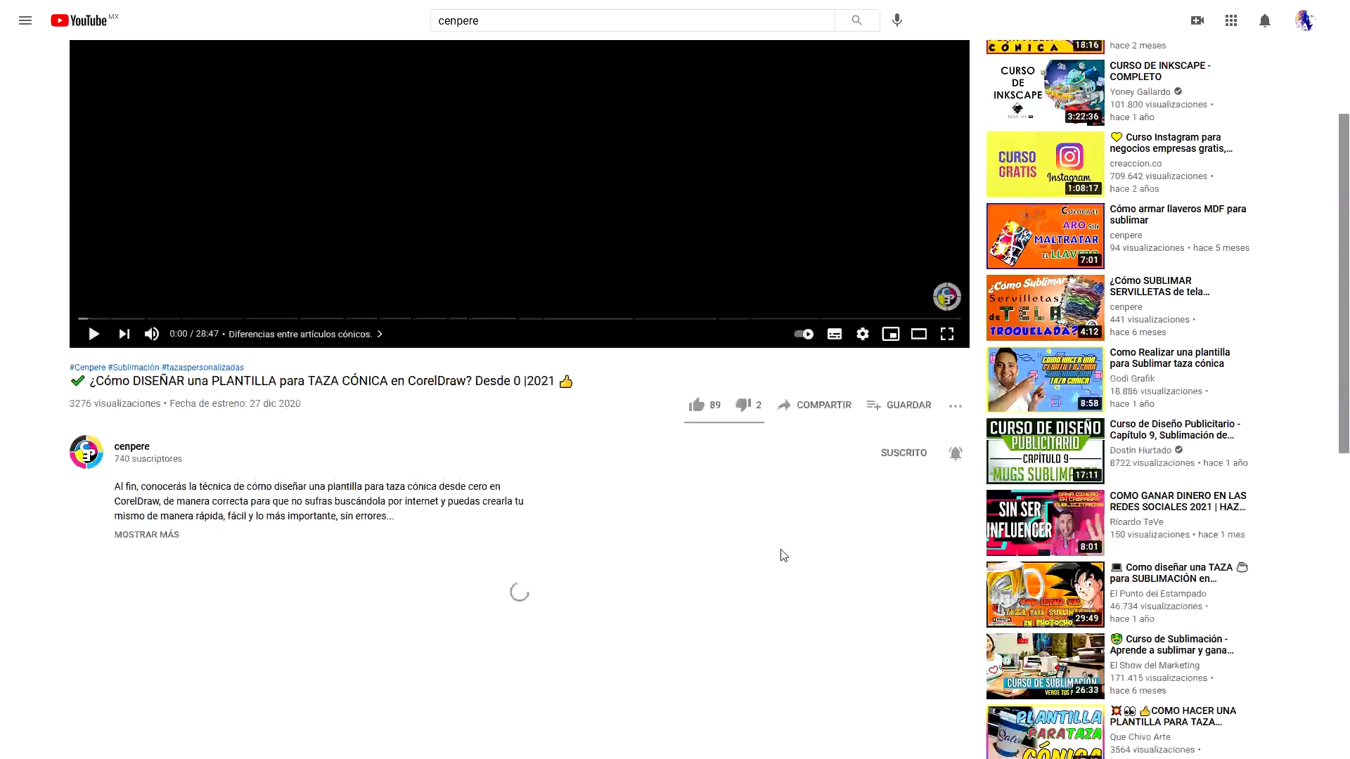
{"action": "scroll", "coordinate": [781, 553], "scroll_direction": "up", "scroll_amount": 5}
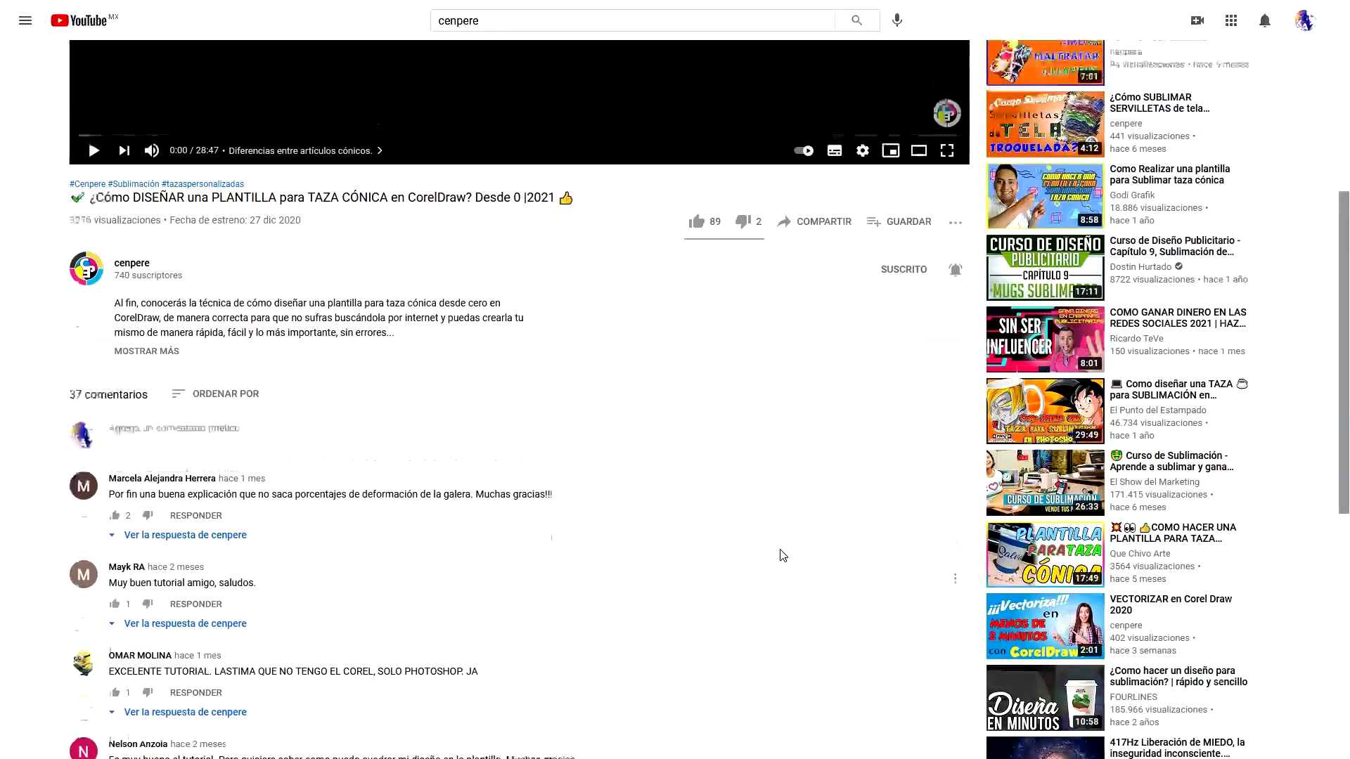
Look through the services available for sharing the conical mug template video.
{"action": "left_click", "coordinate": [834, 619]}
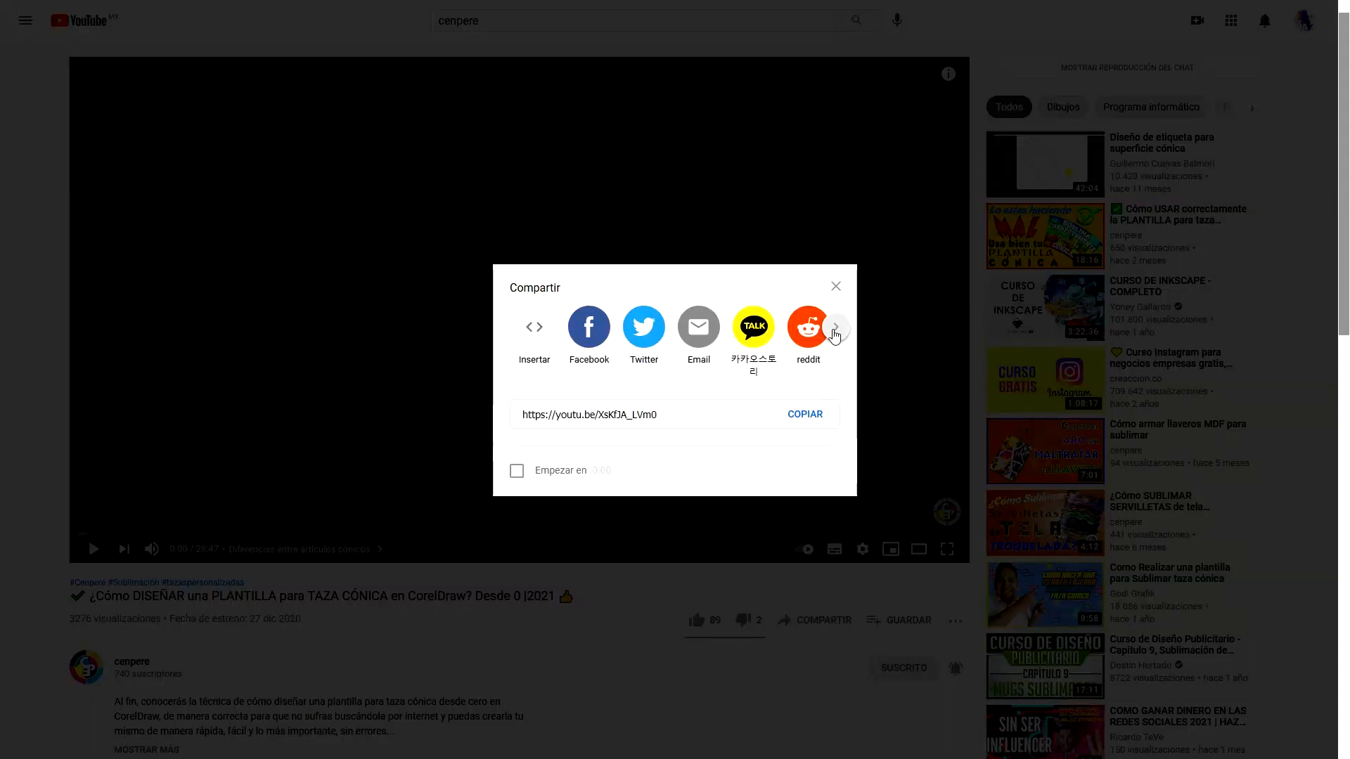
{"action": "left_click", "coordinate": [835, 328]}
{"action": "left_click", "coordinate": [837, 331]}
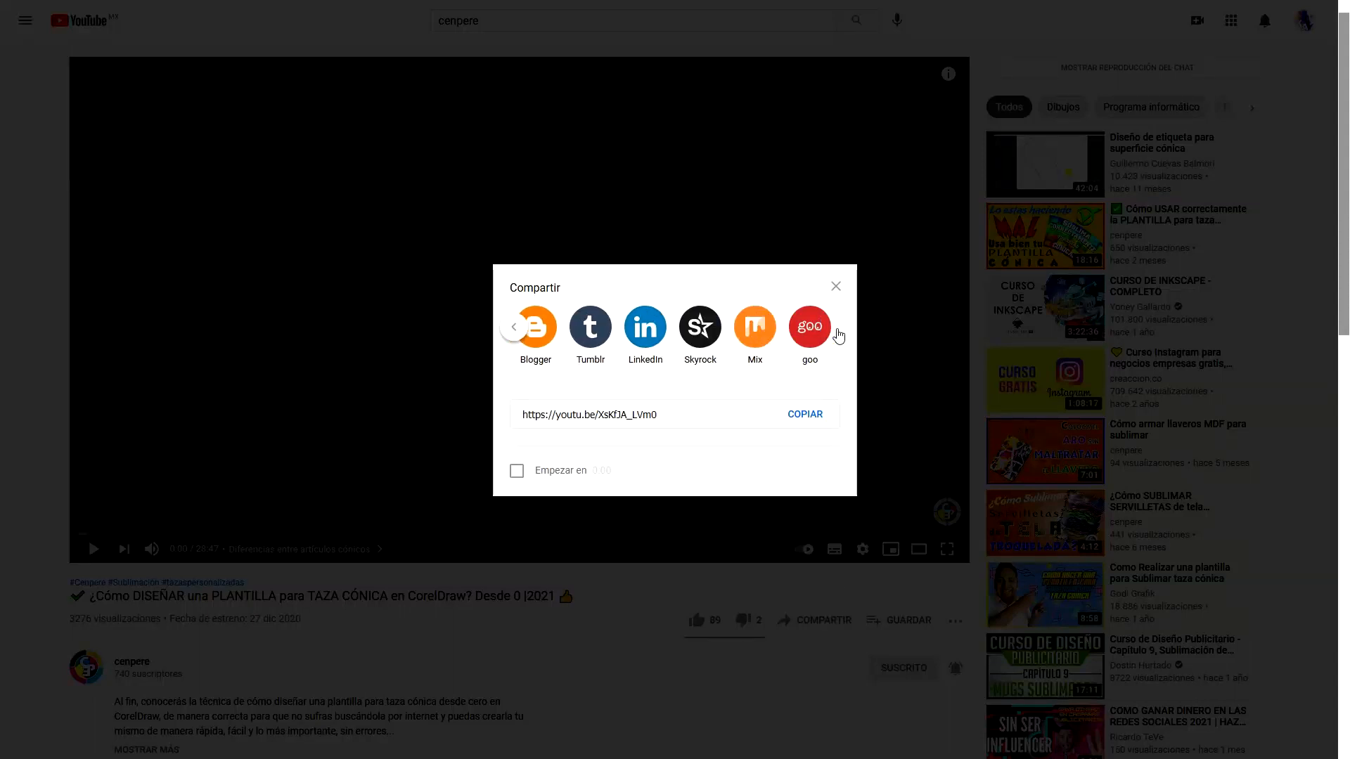
{"action": "left_click", "coordinate": [521, 331]}
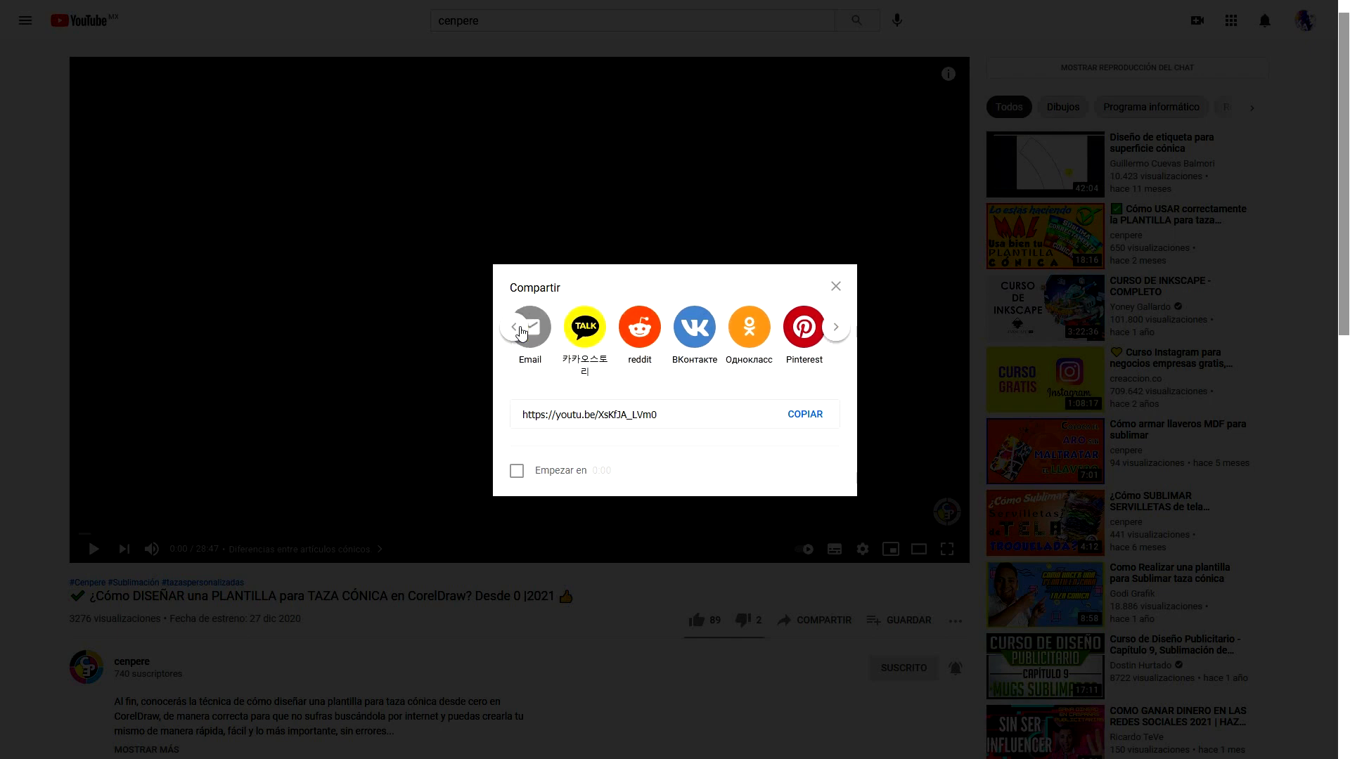
{"action": "left_click", "coordinate": [520, 332]}
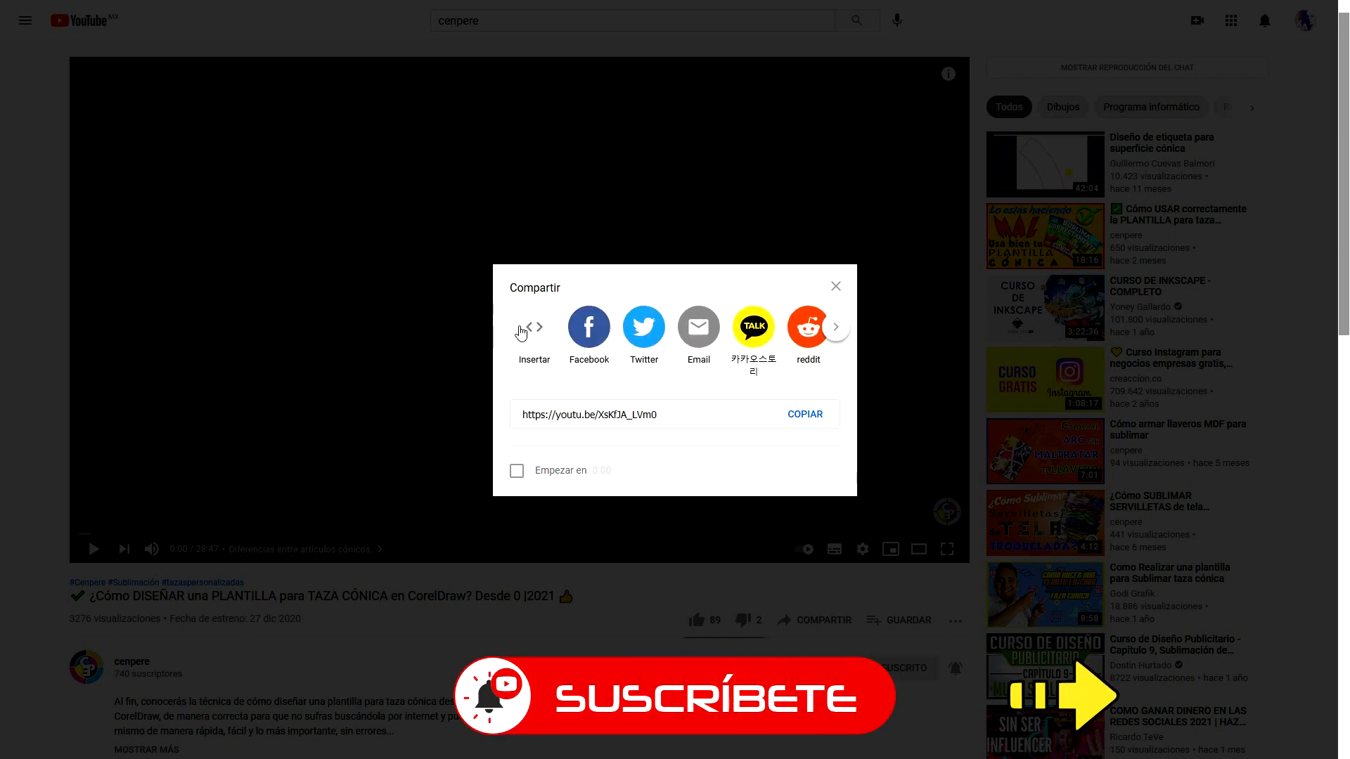
Copy the embed code of the conical mug template video and close the embed dialog.
{"action": "left_click", "coordinate": [530, 332]}
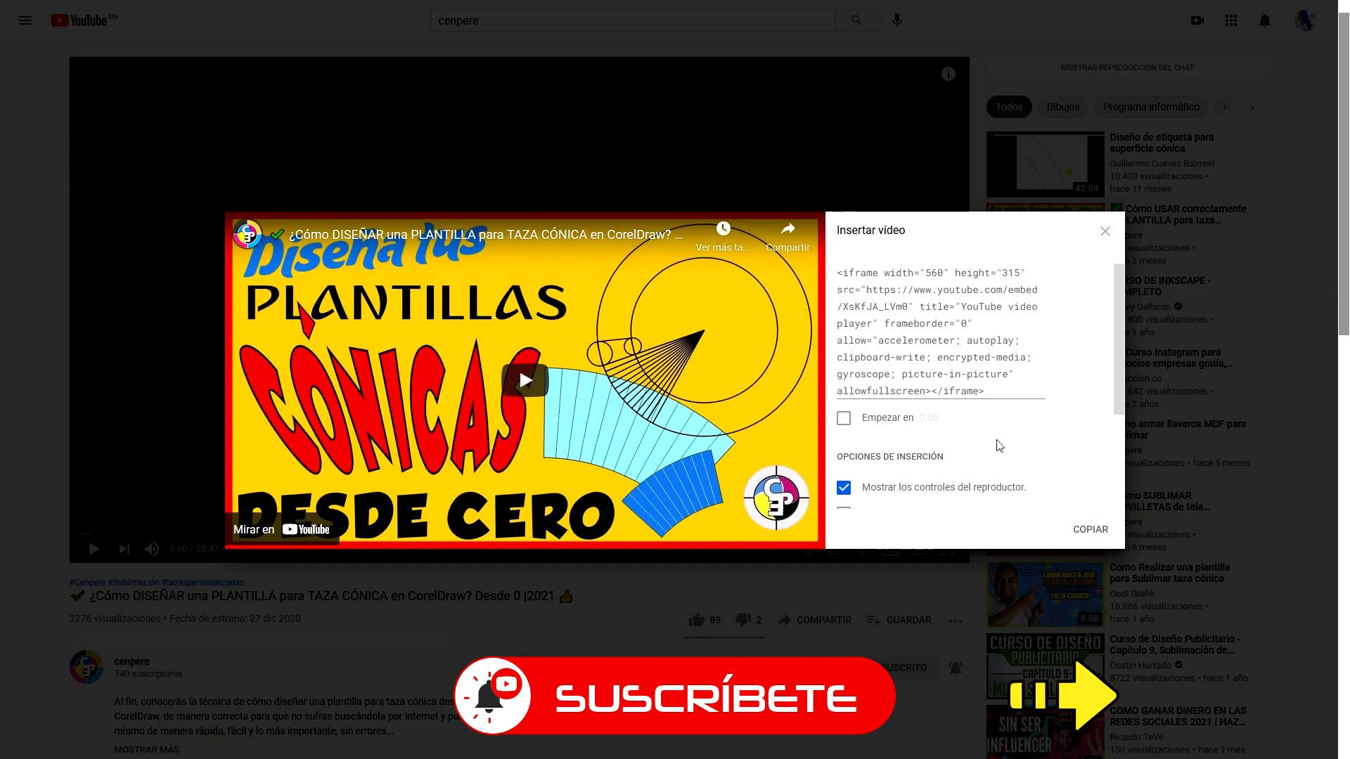
{"action": "left_click", "coordinate": [1091, 531]}
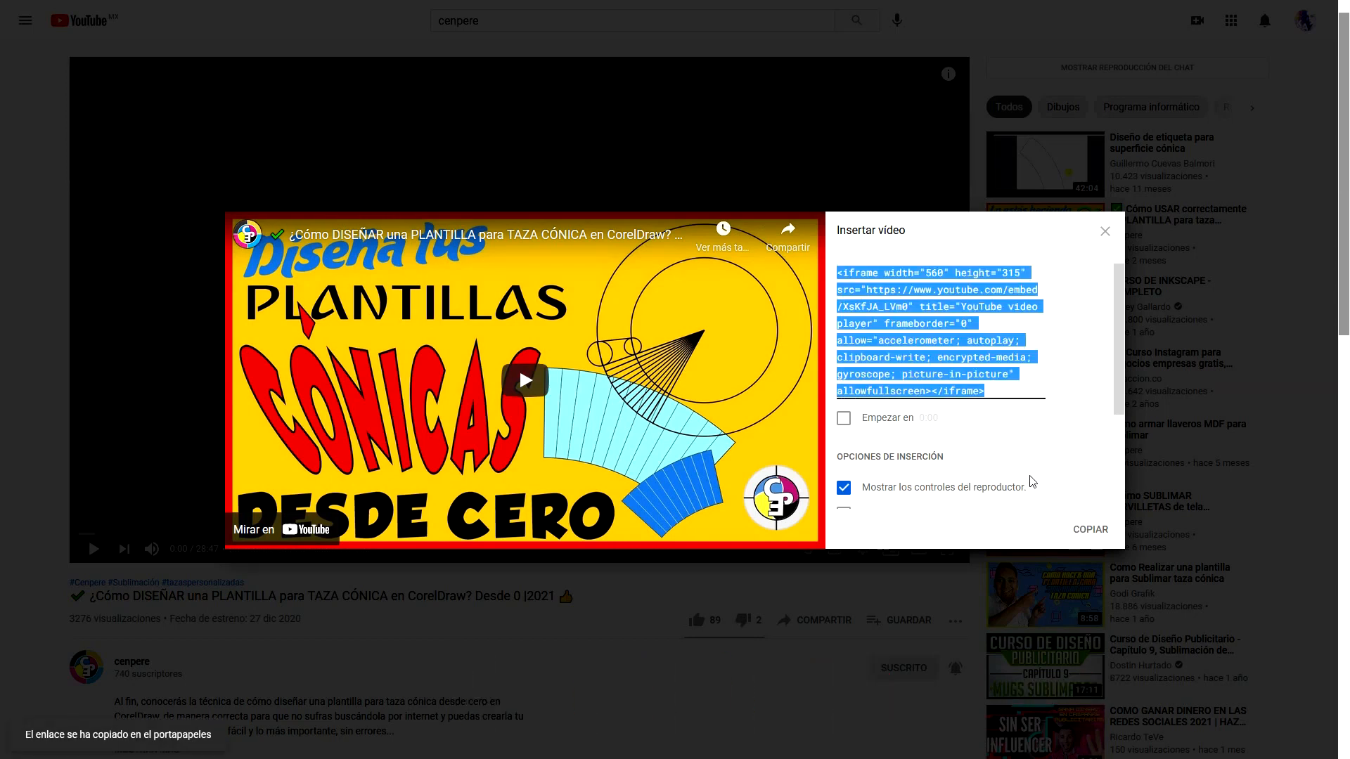
{"action": "left_click", "coordinate": [1107, 234]}
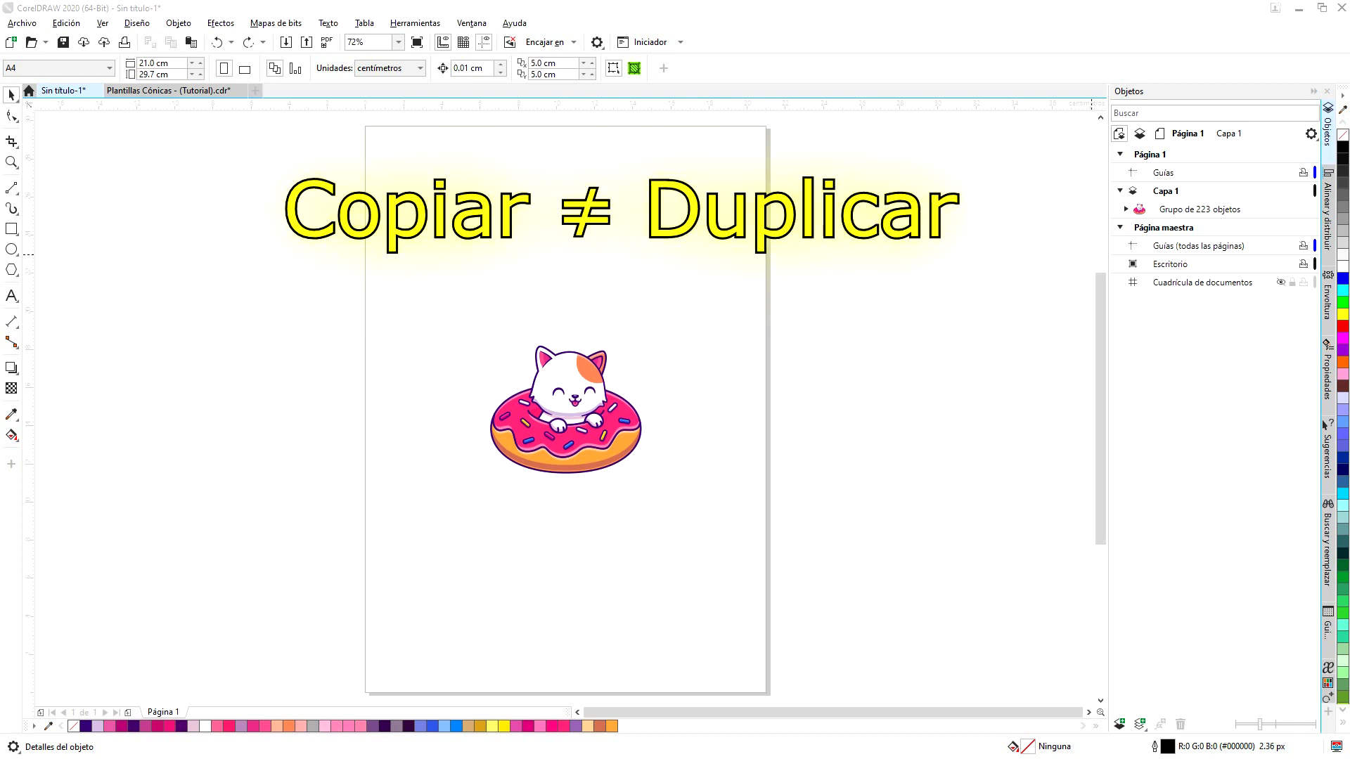
Copy and paste the cat-in-donut group, moving the pasted copy to about X 7.1 cm, Y 22.6 cm on the page.
{"action": "left_click", "coordinate": [573, 397]}
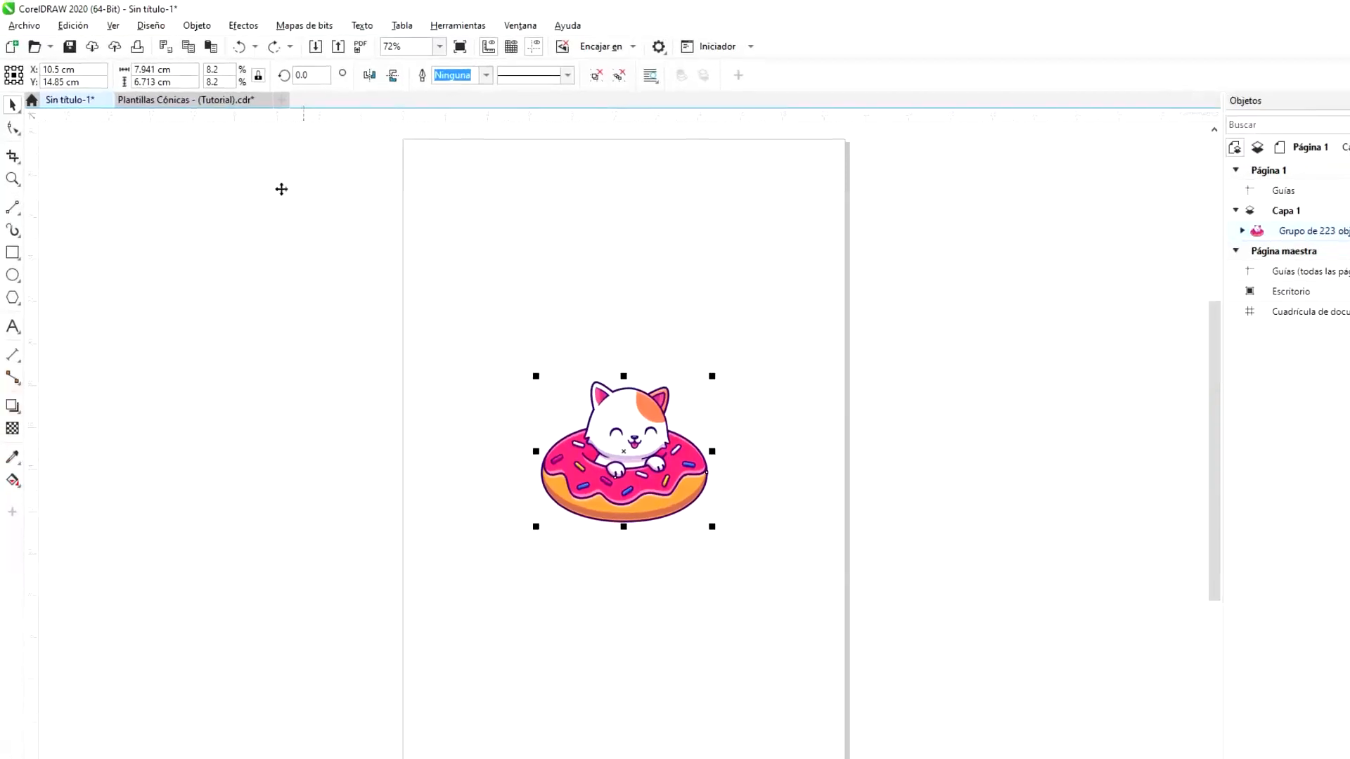
{"action": "left_click", "coordinate": [79, 29]}
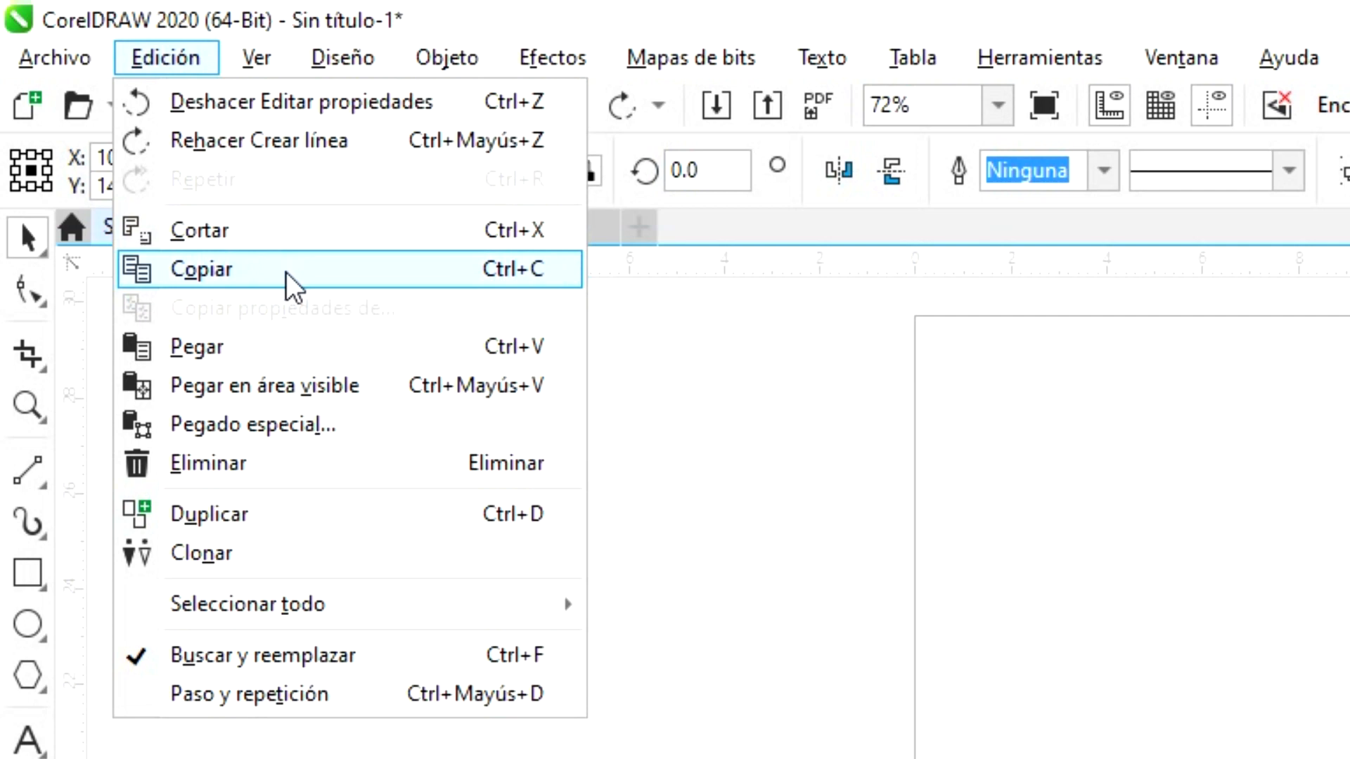
{"action": "left_click", "coordinate": [285, 272]}
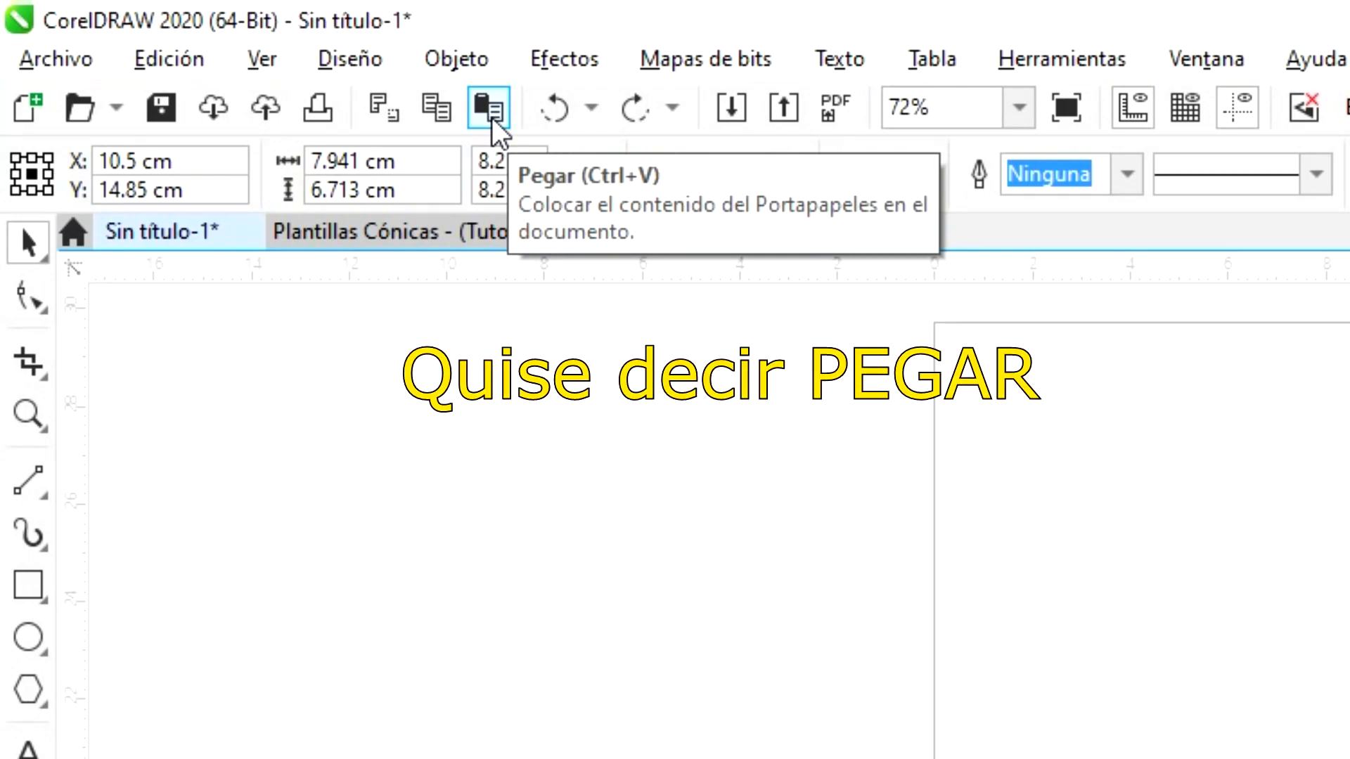
{"action": "left_click", "coordinate": [491, 116]}
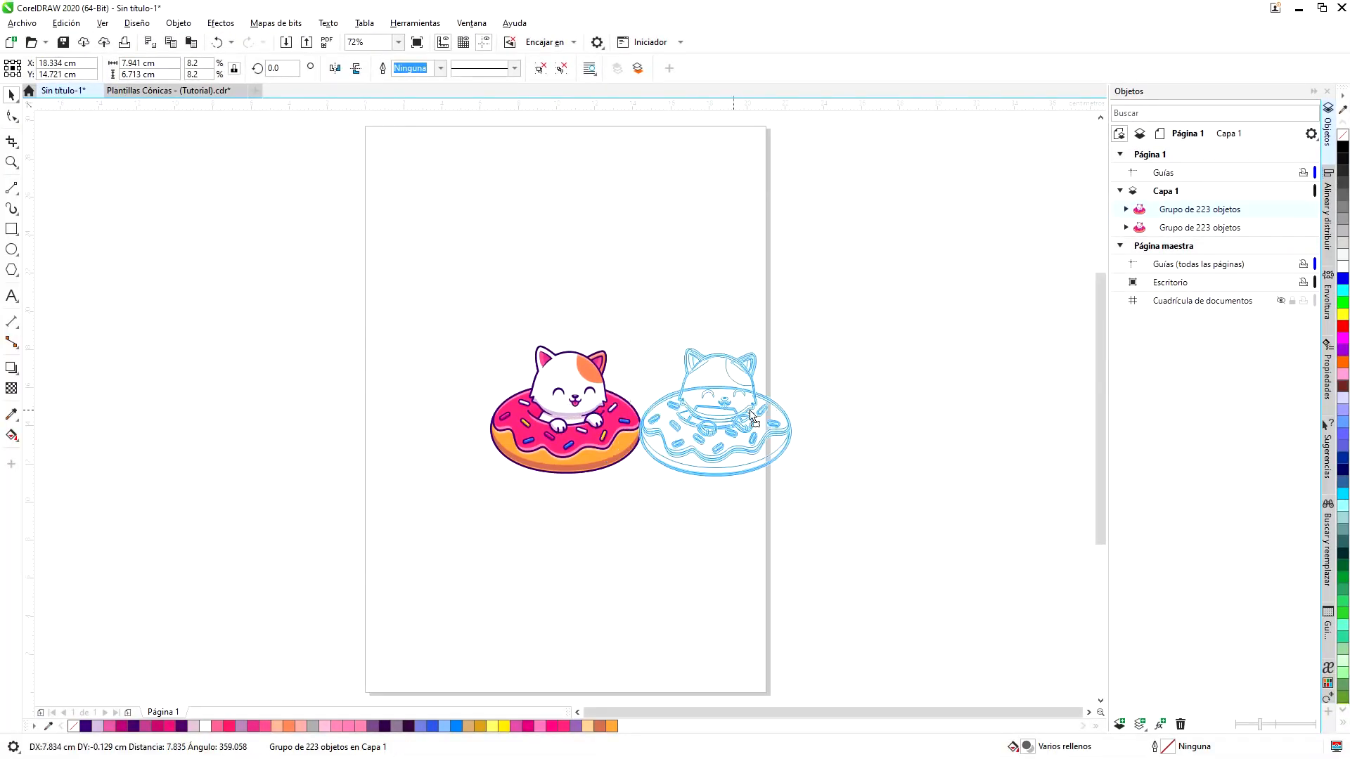
{"action": "left_click_drag", "start_coordinate": [751, 413], "coordinate": [777, 414]}
{"action": "left_click_drag", "start_coordinate": [778, 419], "coordinate": [505, 268]}
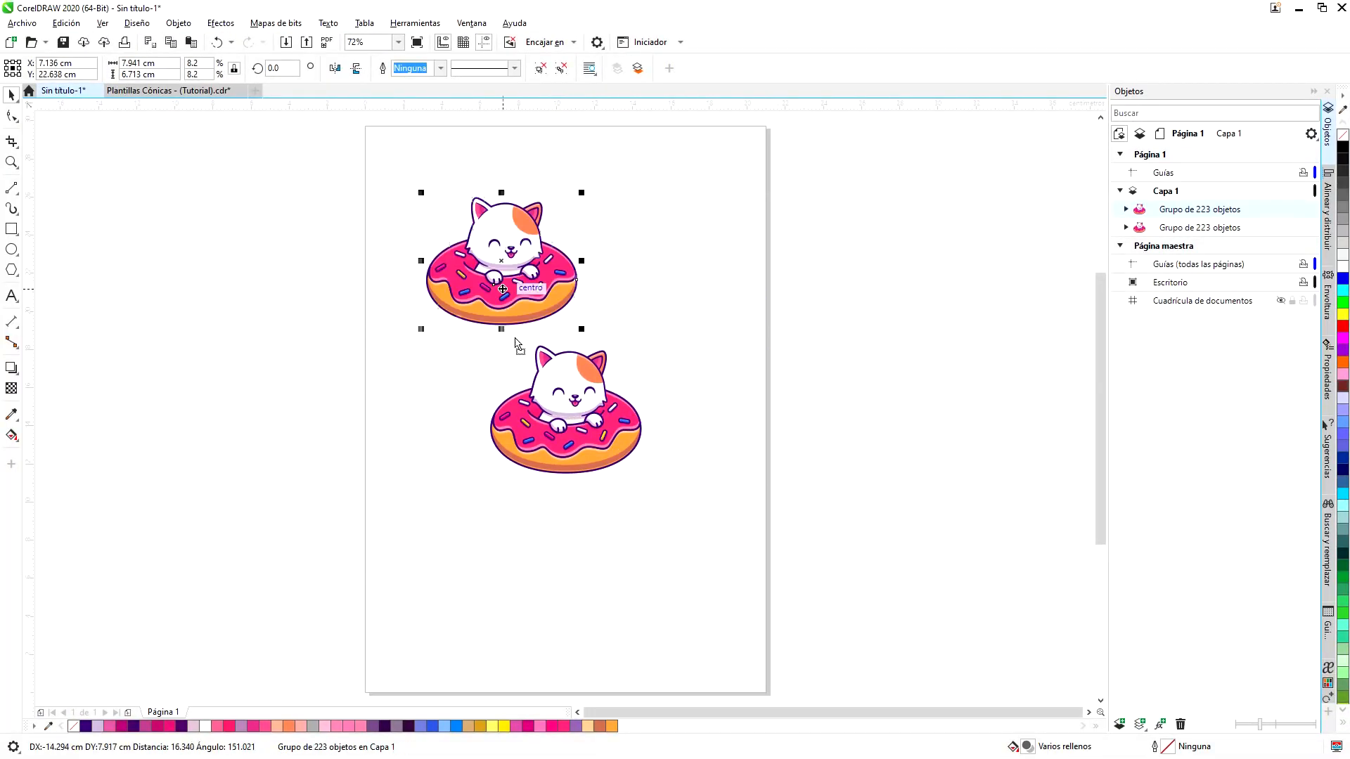
Copy and paste the central cat-in-donut group again, moving this copy to about X 16.8 cm, Y 18.5 cm.
{"action": "right_click", "coordinate": [568, 397]}
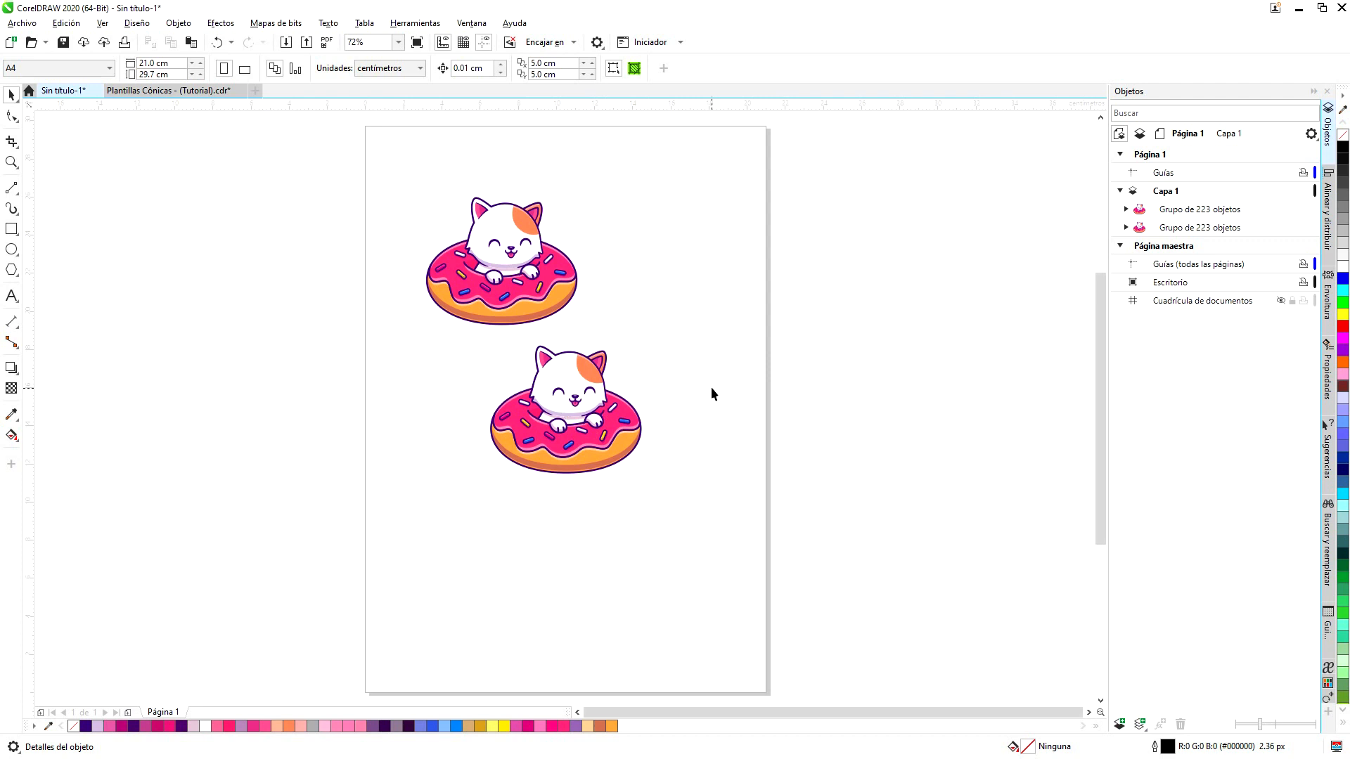
{"action": "right_click", "coordinate": [711, 388]}
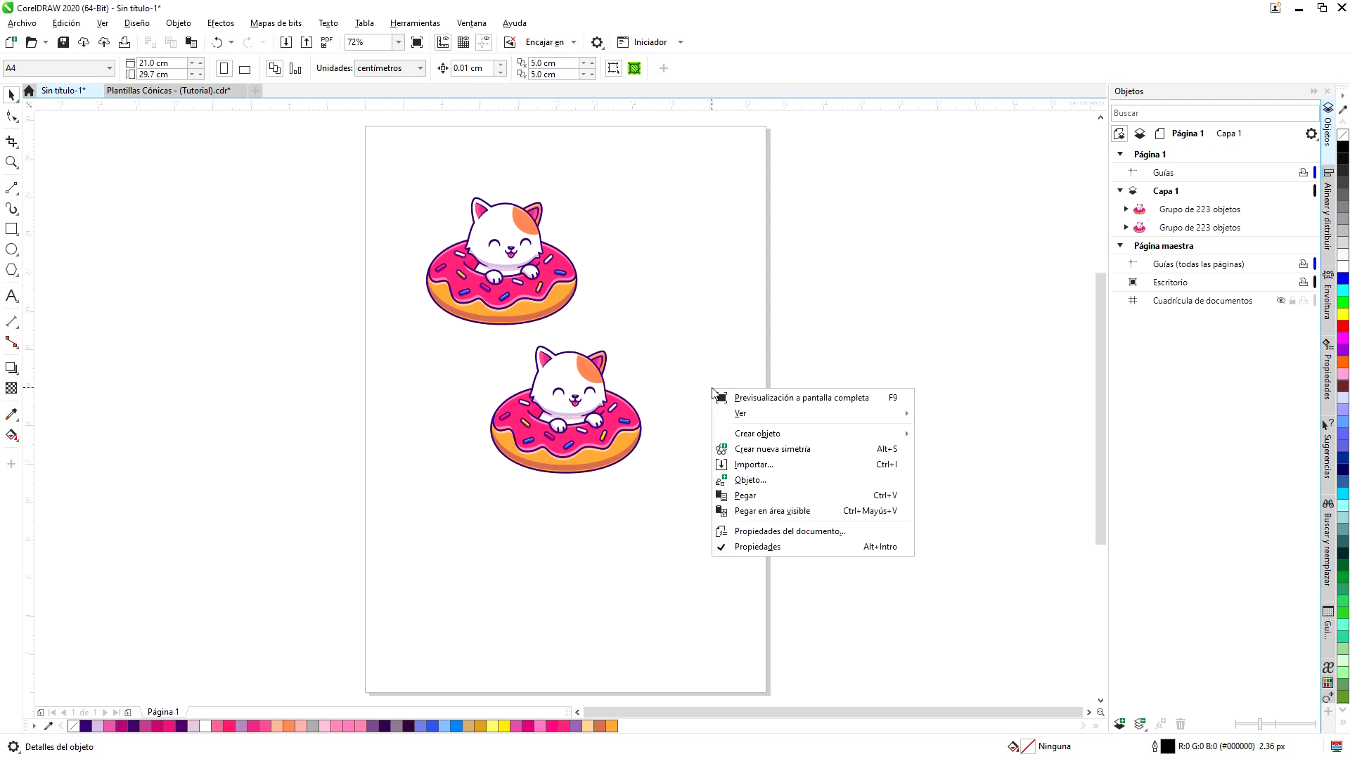
{"action": "left_click", "coordinate": [767, 496]}
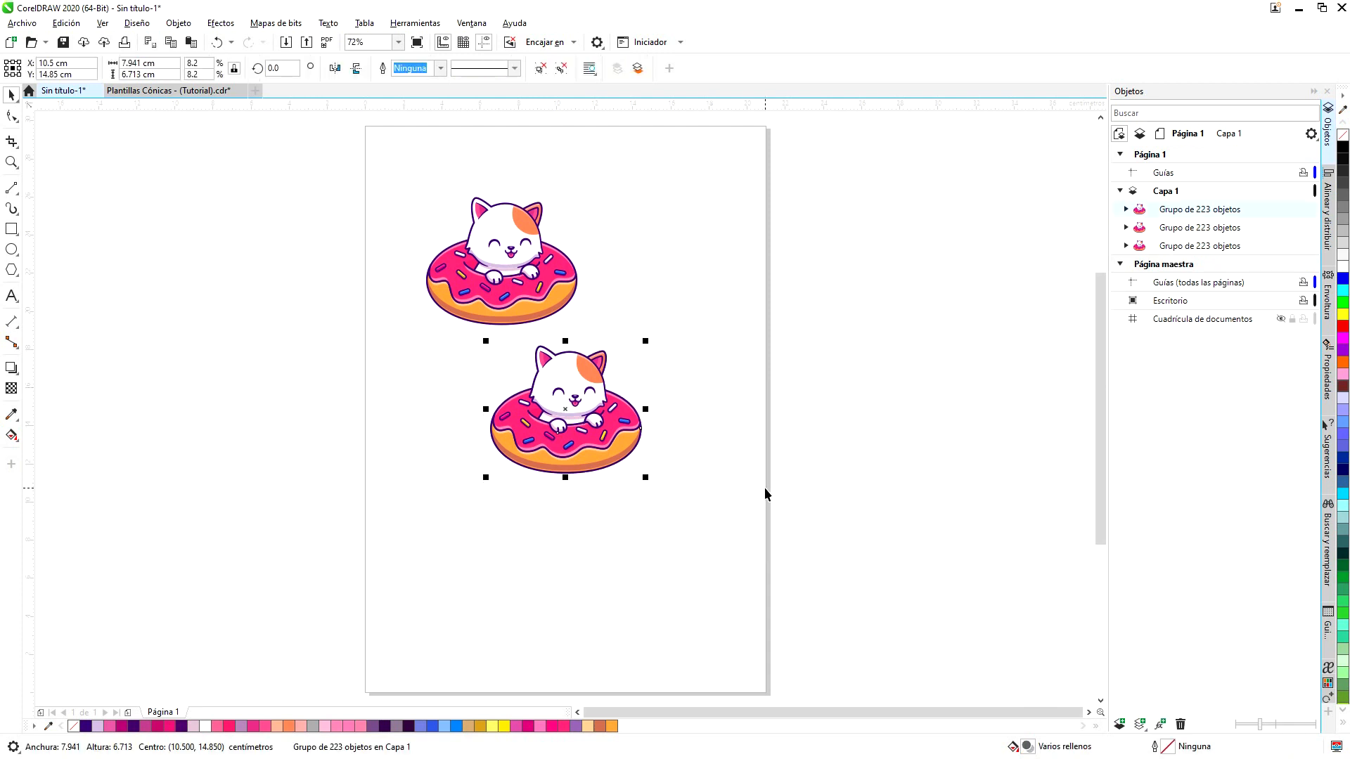
{"action": "left_click_drag", "start_coordinate": [568, 413], "coordinate": [688, 343]}
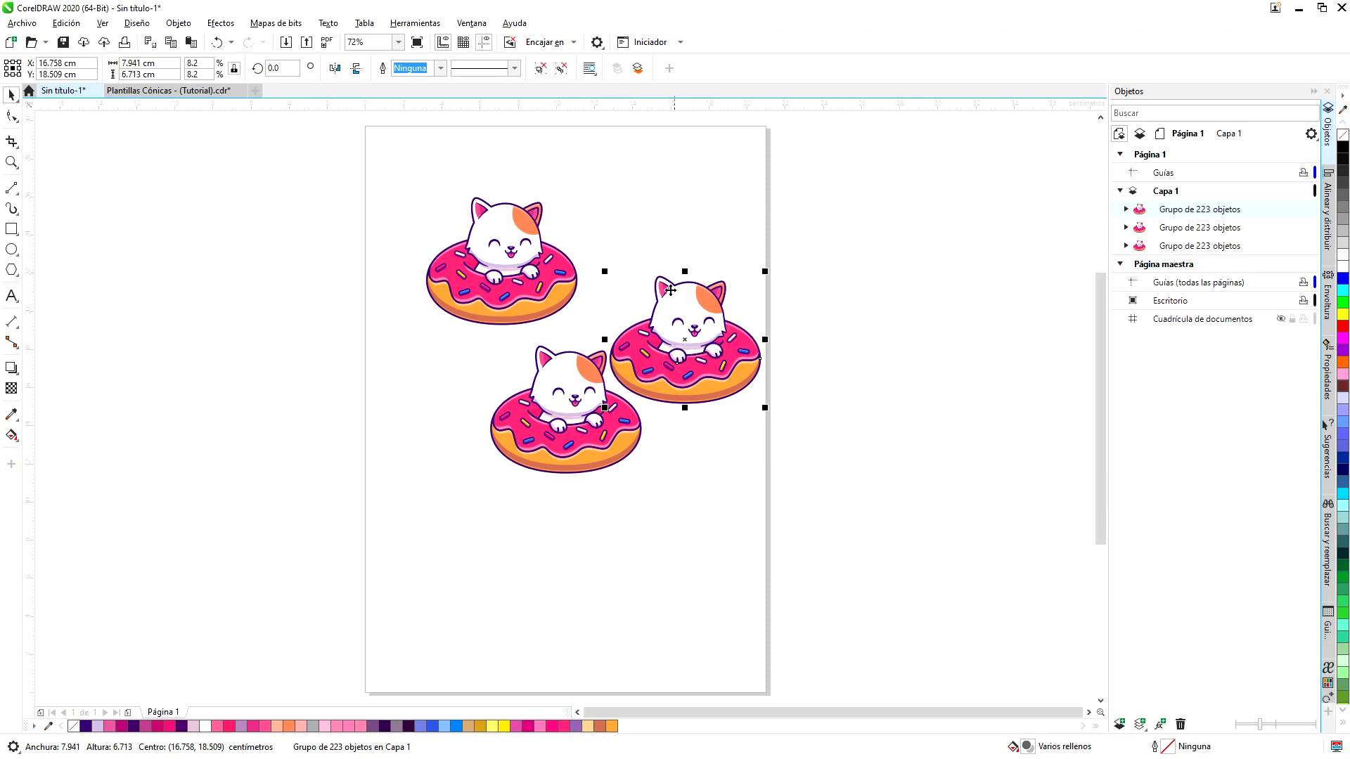
Set the uppermost cat-in-donut copy's position to X 7 cm and Y 23 cm, and deselect it.
{"action": "left_click", "coordinate": [526, 251]}
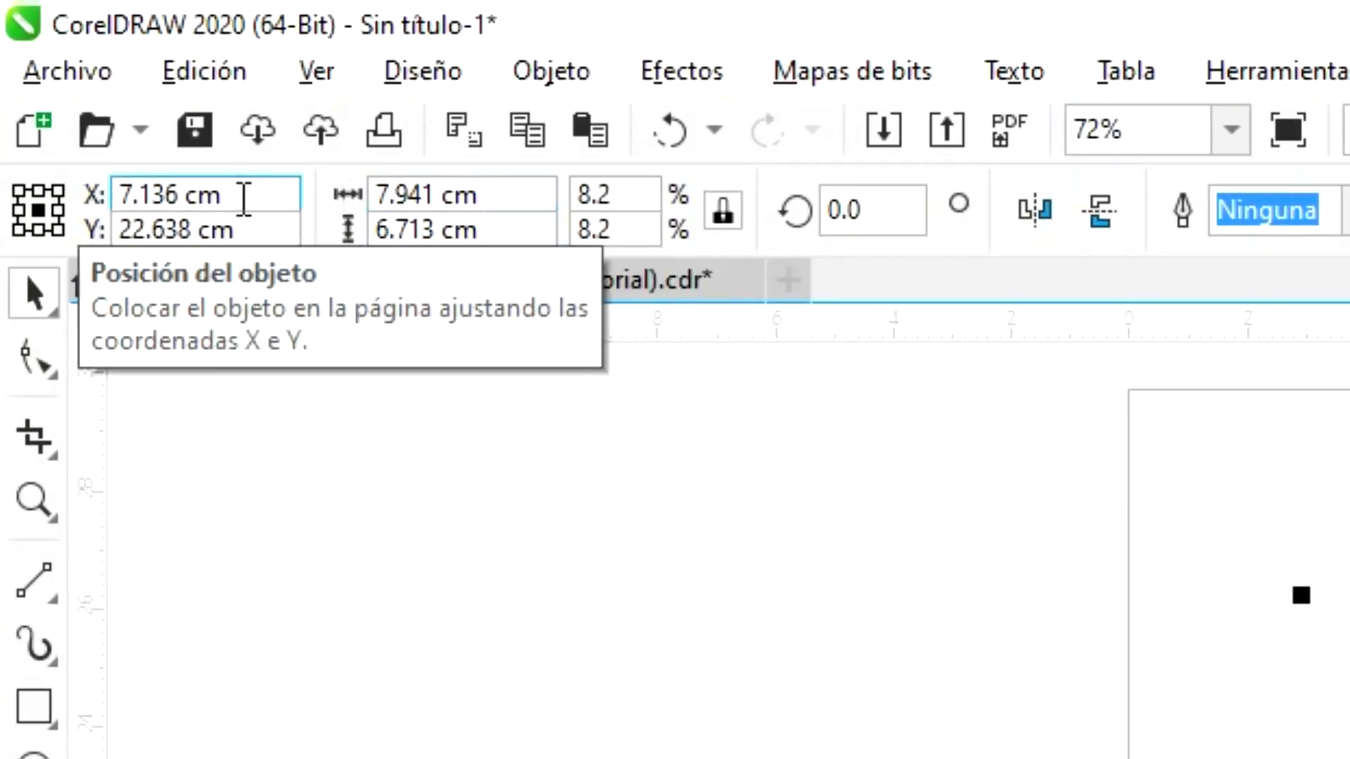
{"action": "left_click", "coordinate": [243, 200]}
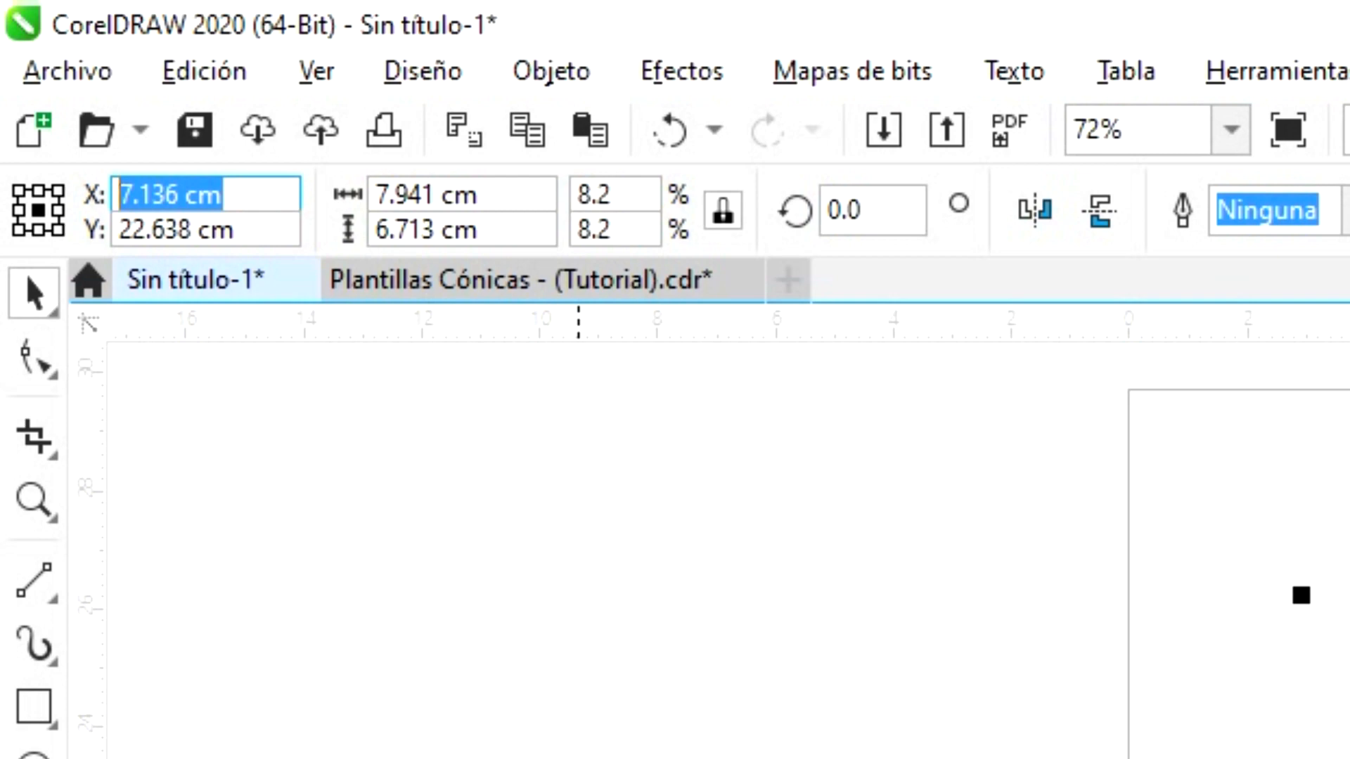
{"action": "type", "text": "7"}
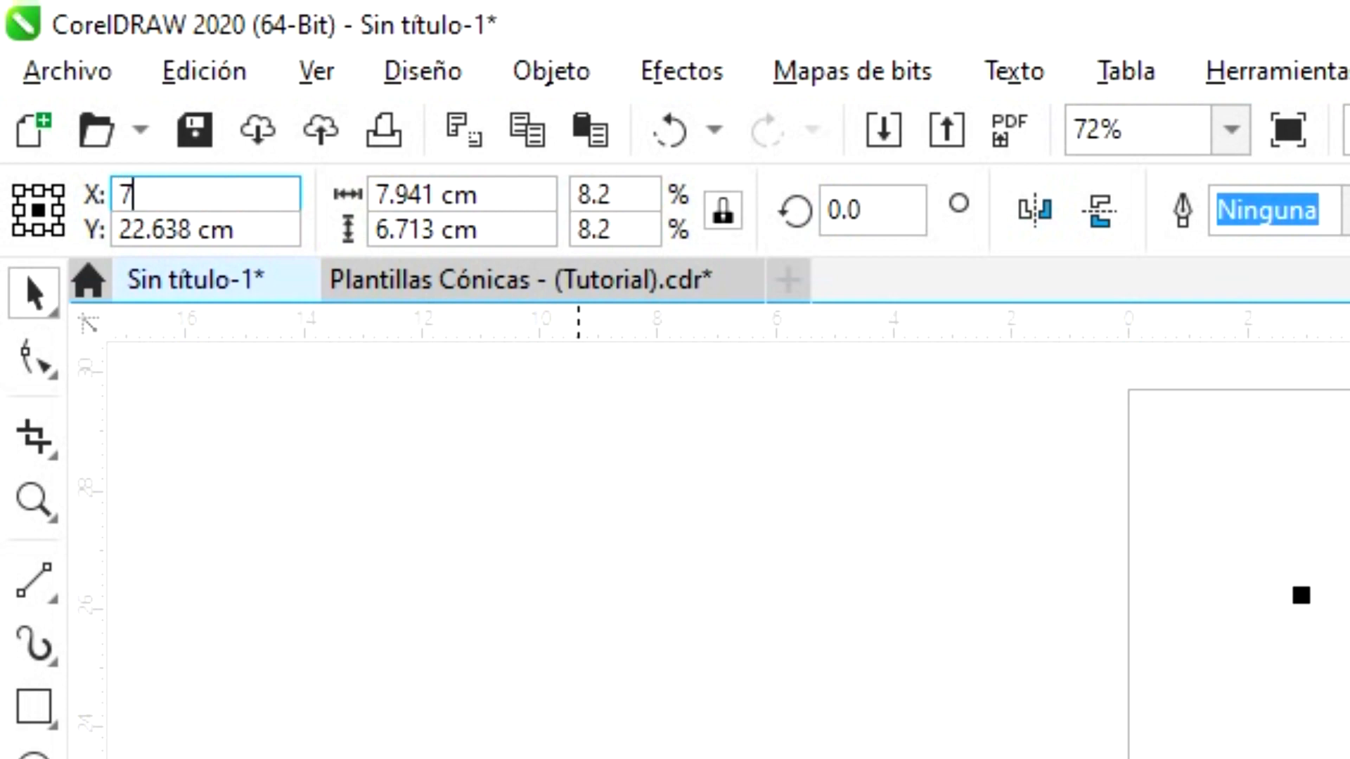
{"action": "key", "text": "Return"}
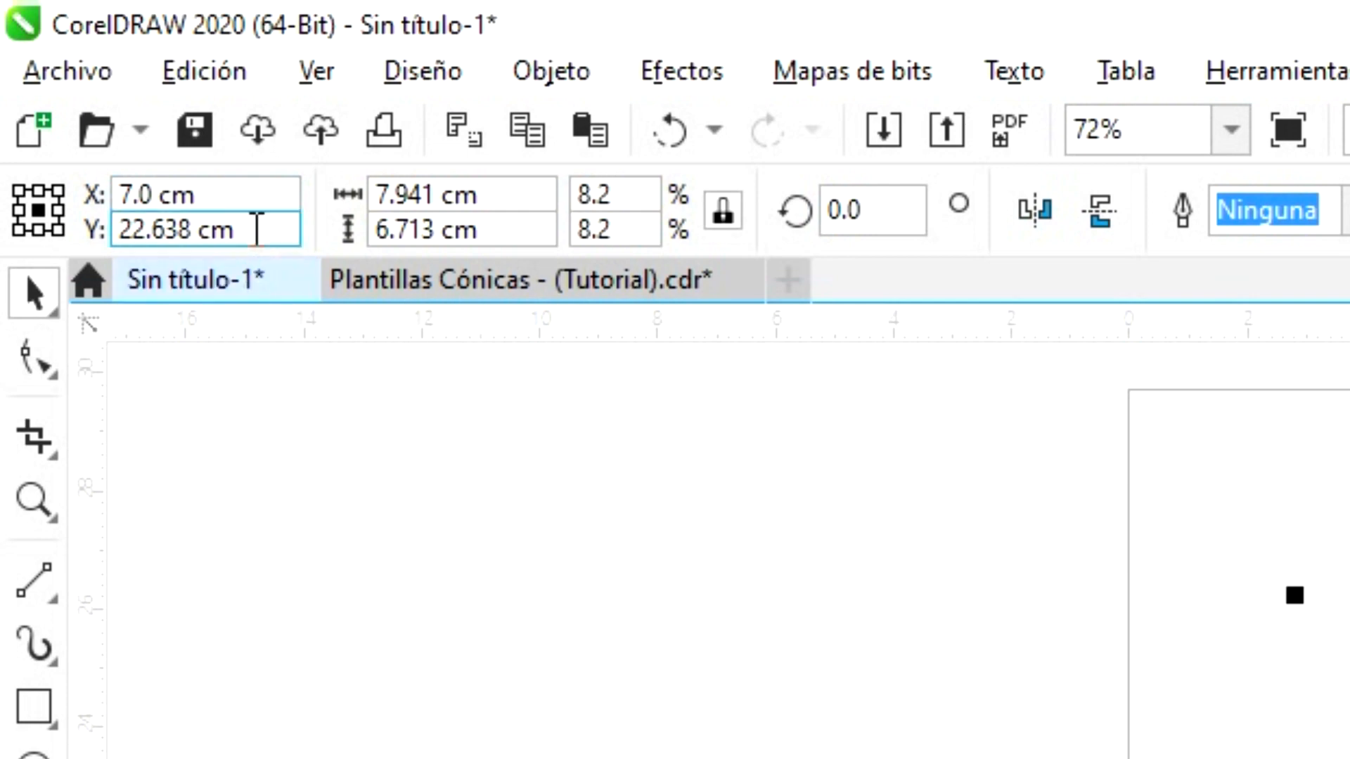
{"action": "left_click_drag", "start_coordinate": [272, 230], "coordinate": [116, 230]}
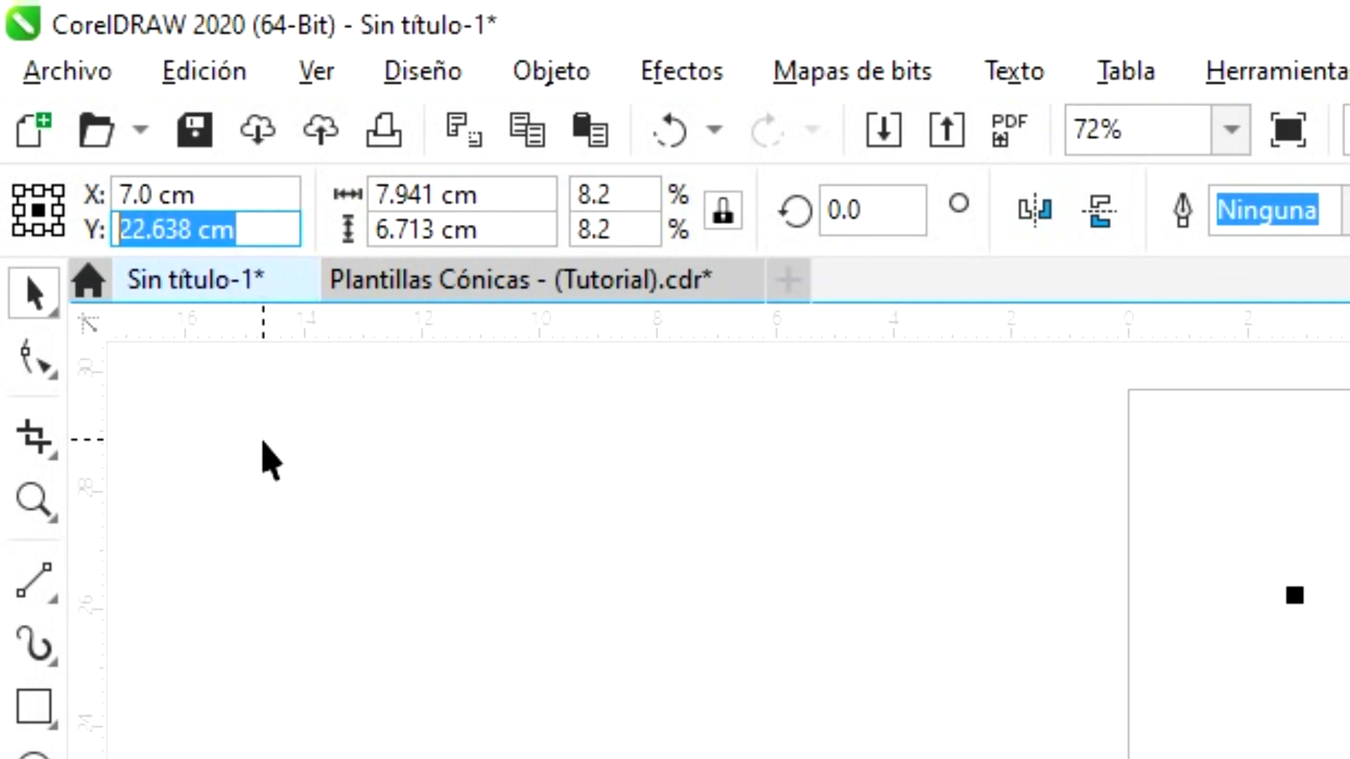
{"action": "type", "text": "23"}
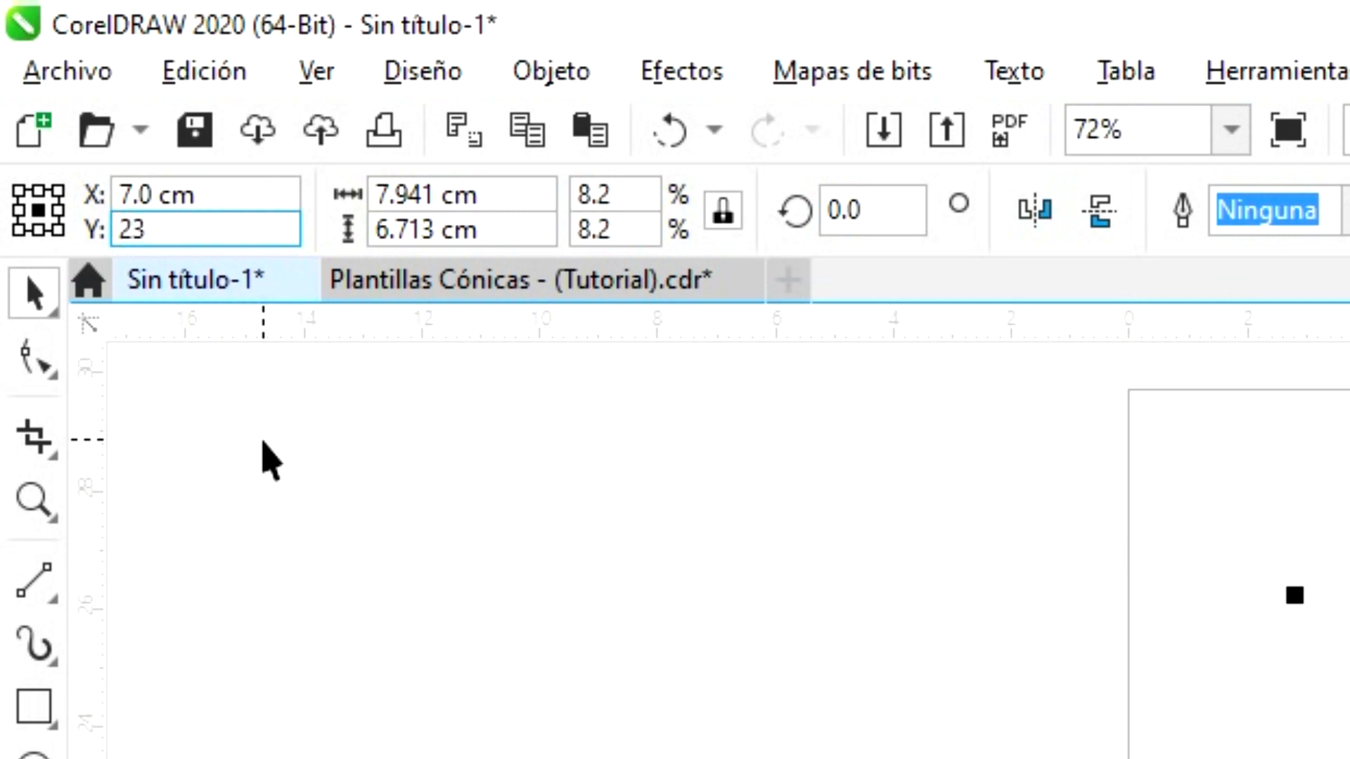
{"action": "key", "text": "Return"}
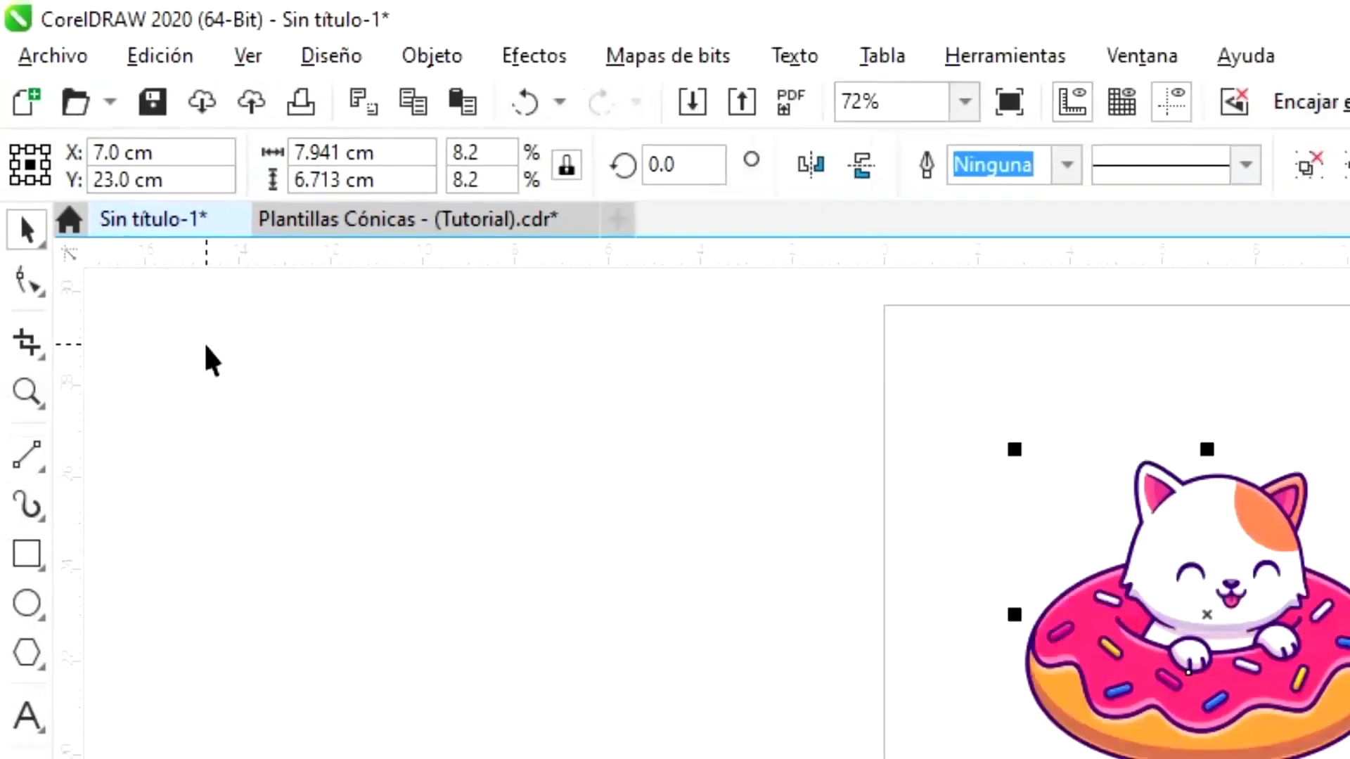
{"action": "left_click", "coordinate": [597, 210]}
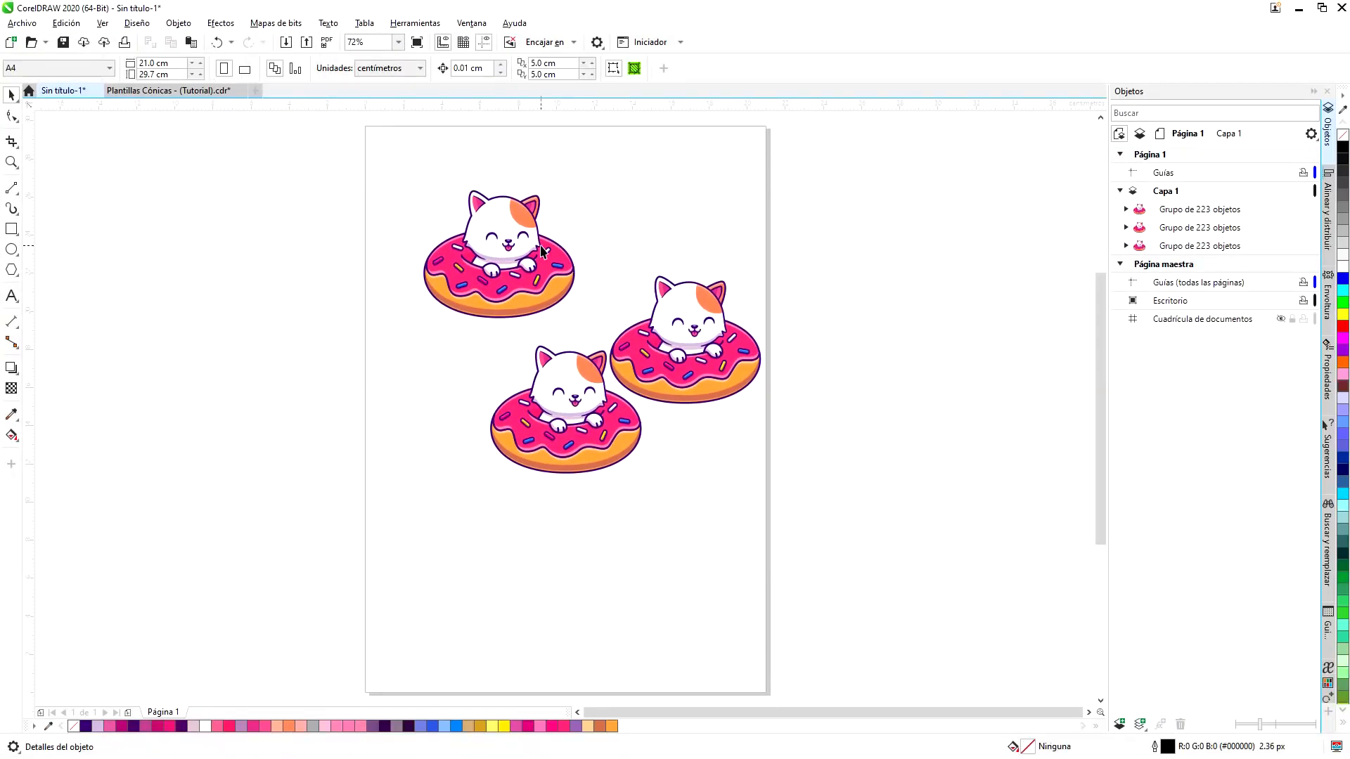
Copy the uppermost cat-in-donut group, add a second page after Página 1, and paste the group onto it at its original coordinates.
{"action": "left_click", "coordinate": [543, 251]}
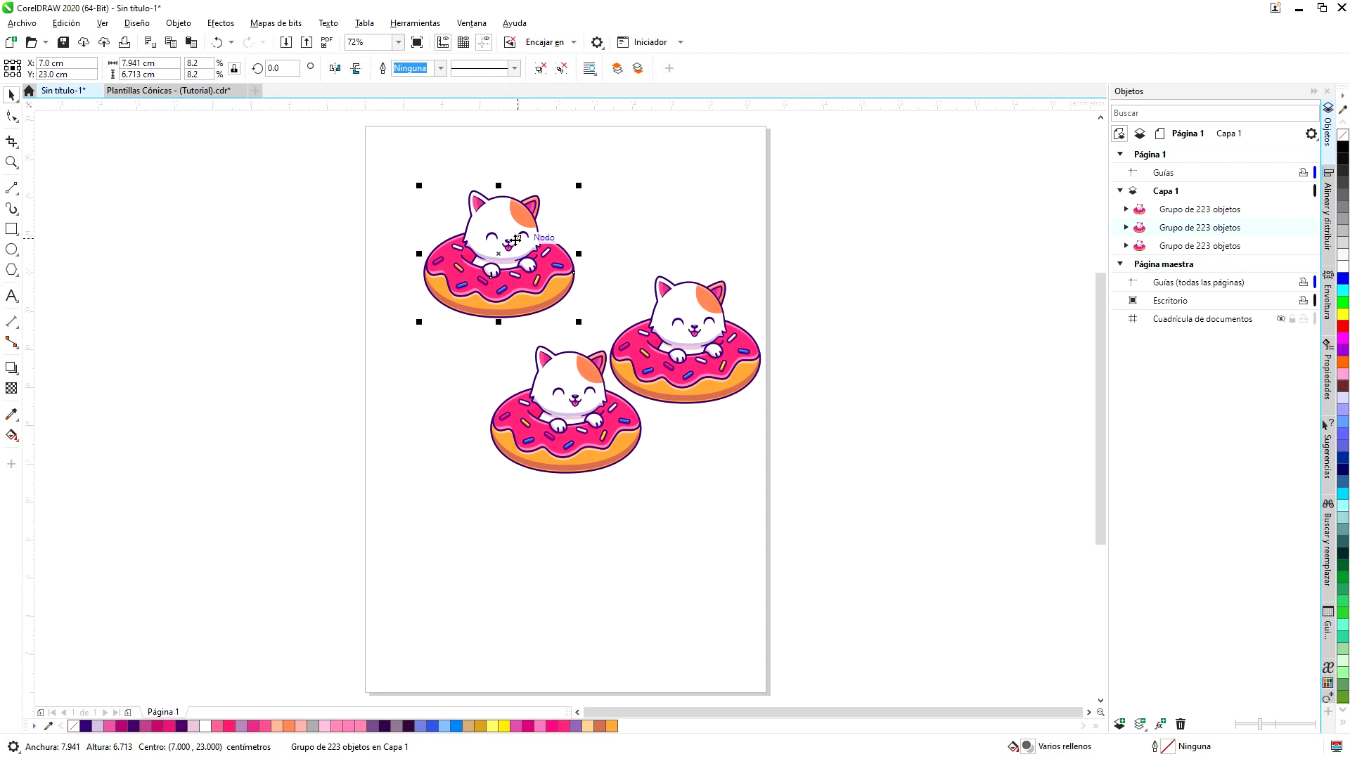
{"action": "key", "text": "ctrl+c"}
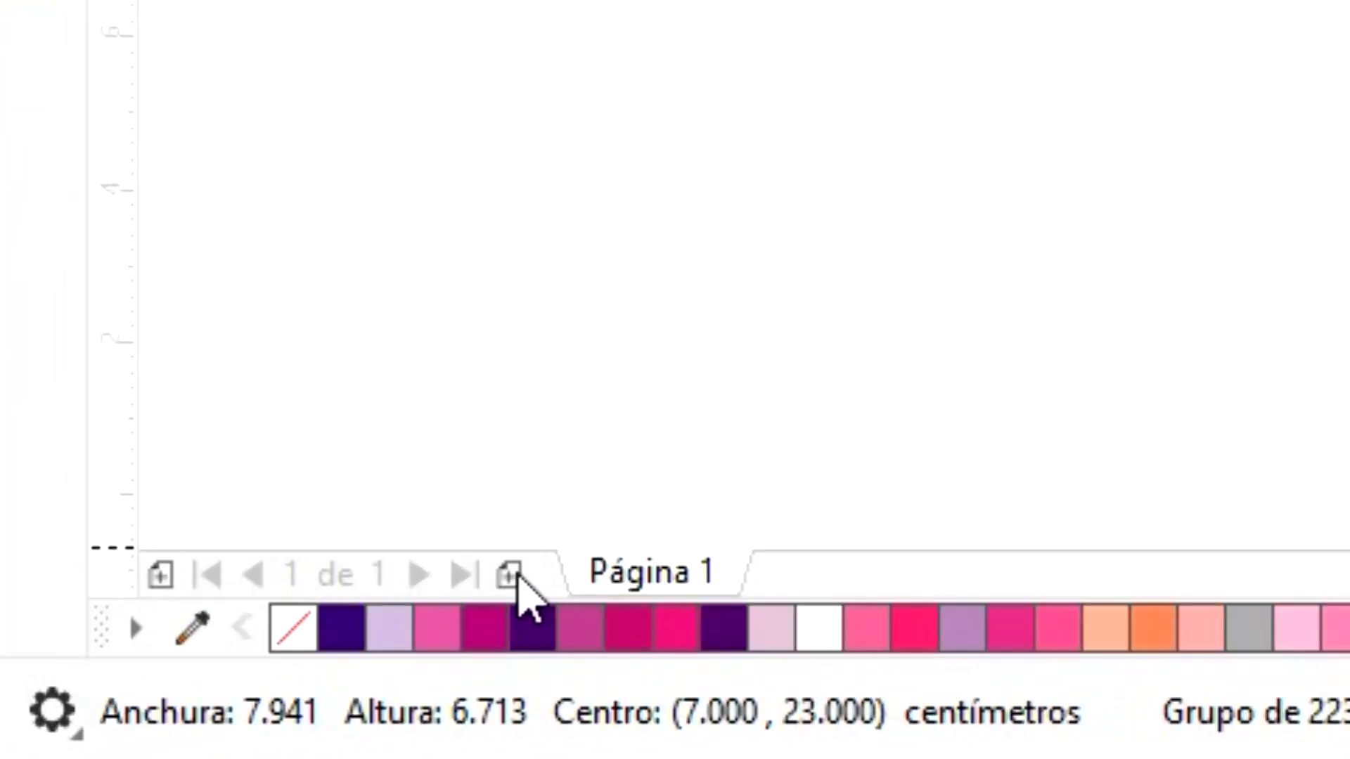
{"action": "left_click", "coordinate": [517, 575]}
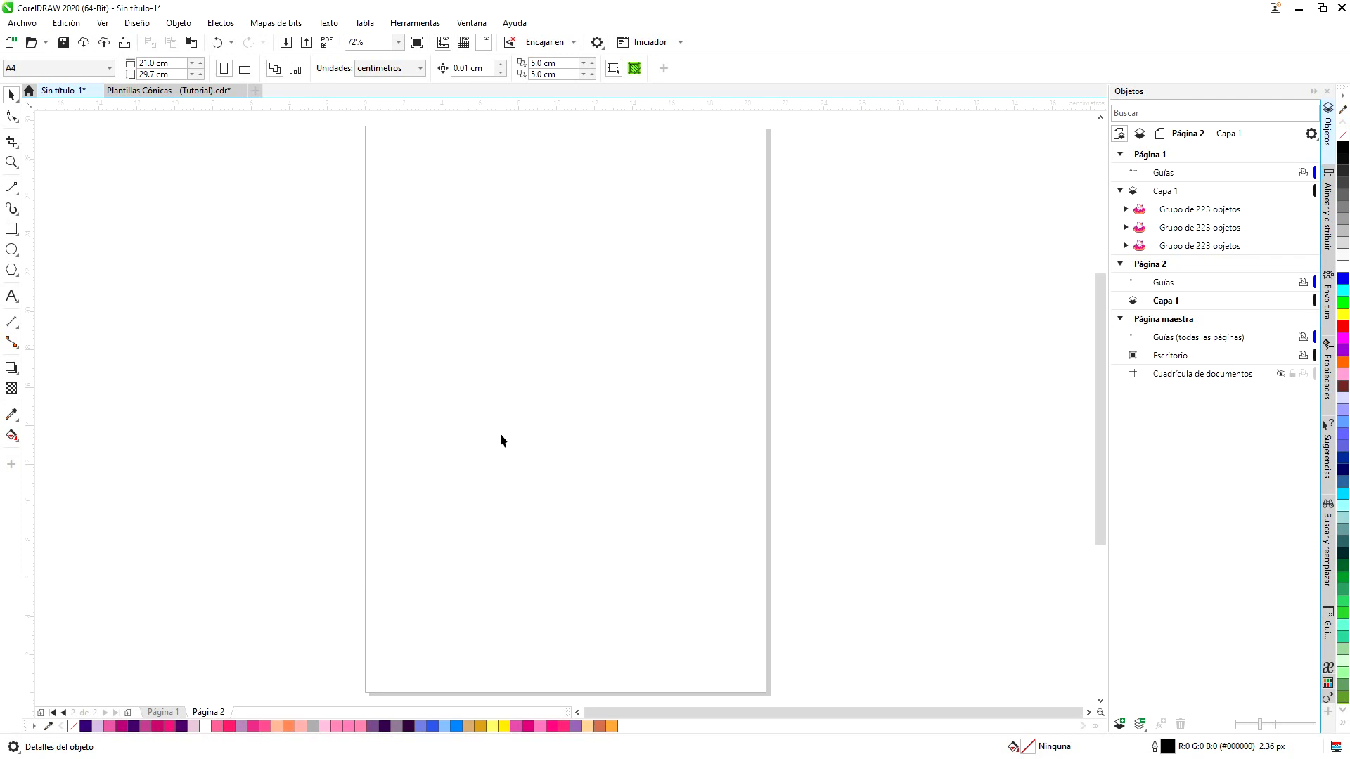
{"action": "key", "text": "ctrl+v"}
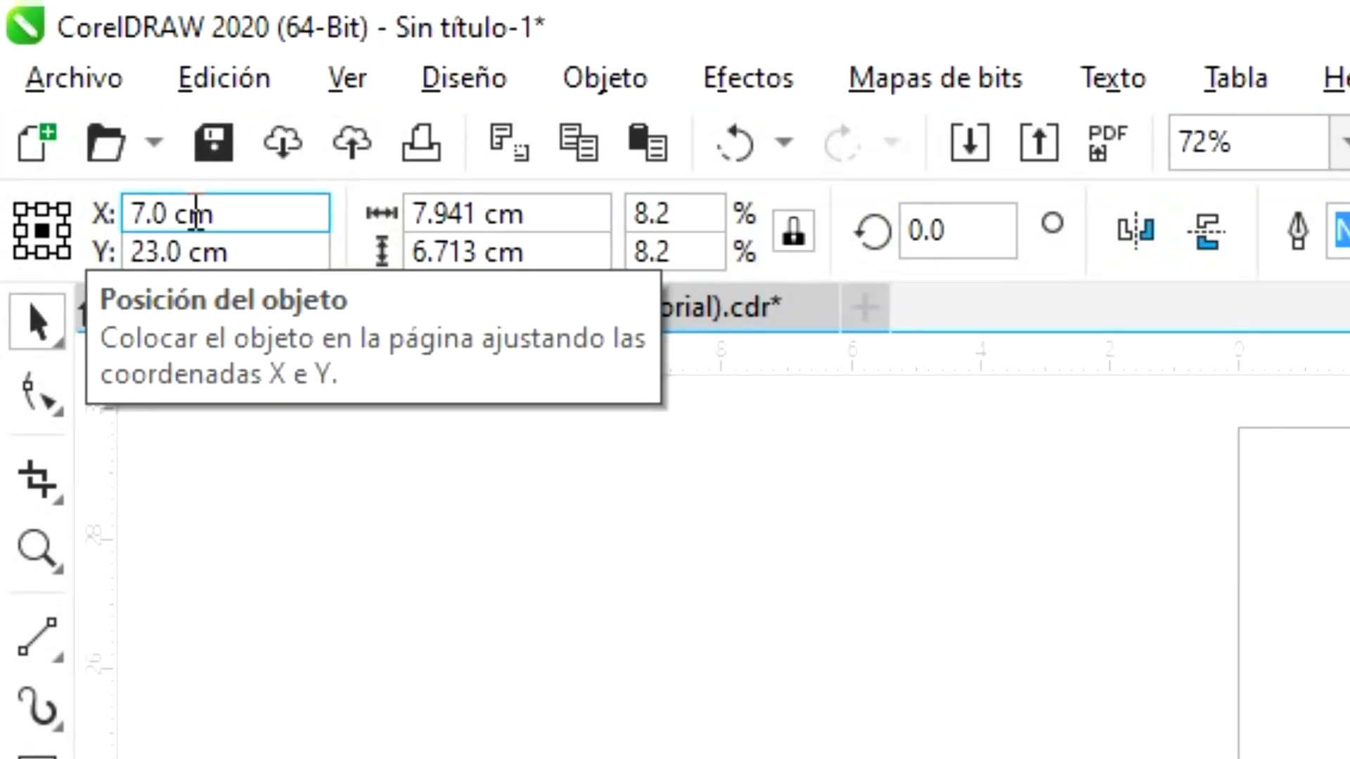
{"action": "left_click", "coordinate": [229, 216]}
{"action": "left_click", "coordinate": [191, 239]}
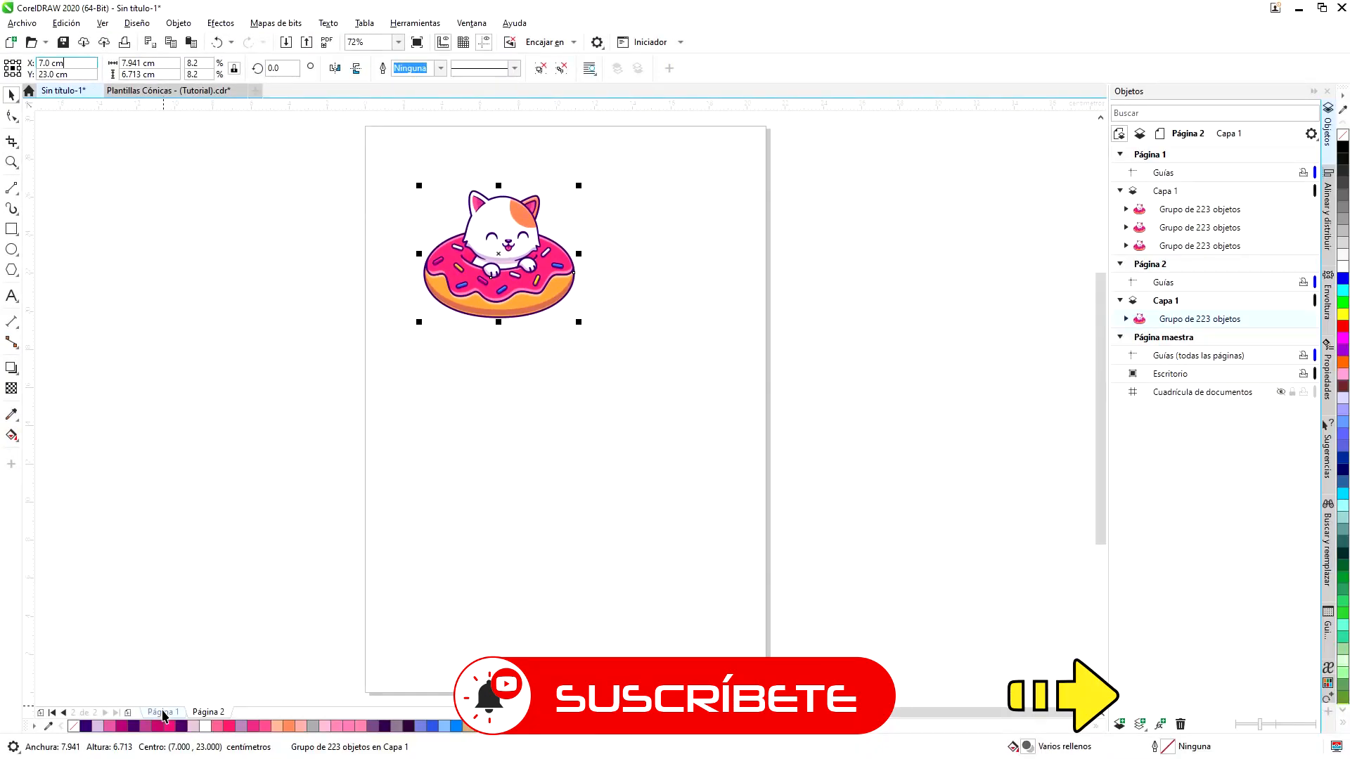
Return to Página 1 and set the central cat-in-donut group's Y position to 15 cm.
{"action": "left_click", "coordinate": [164, 713]}
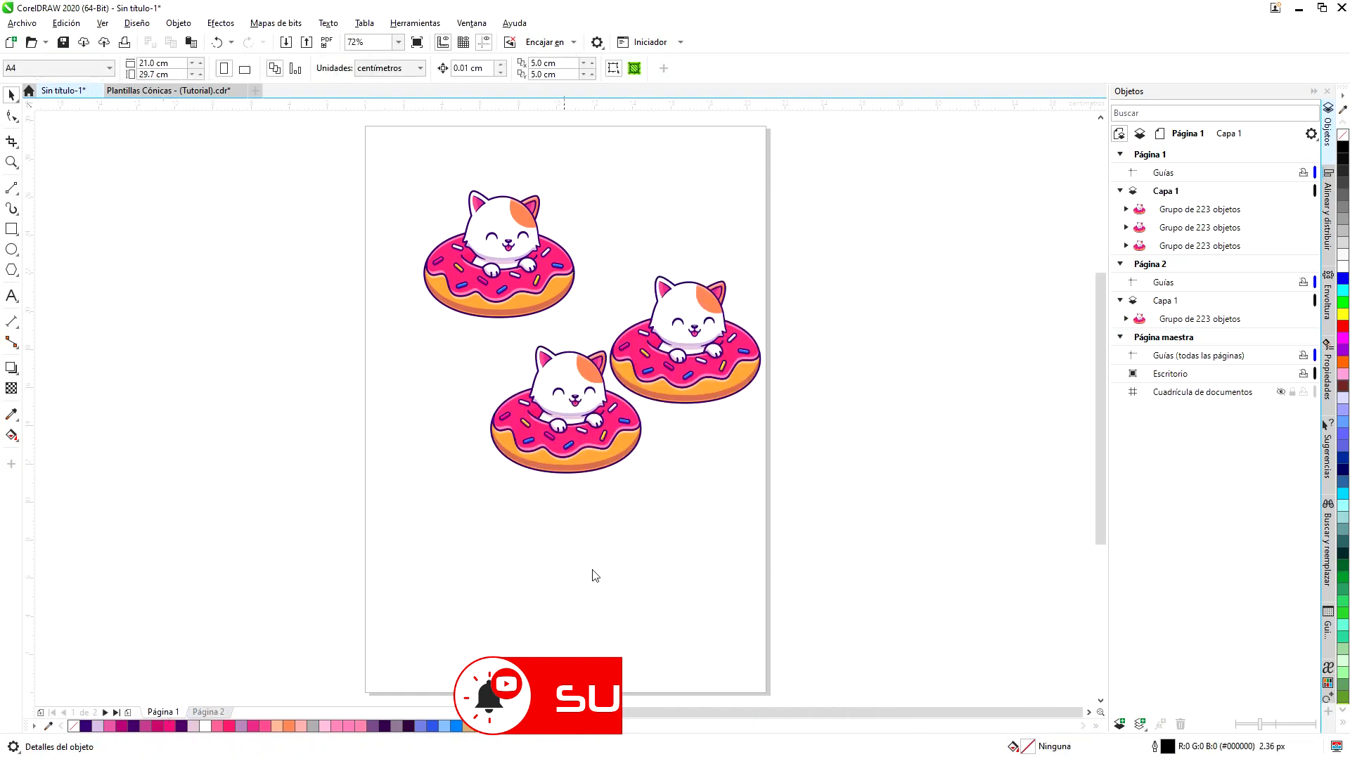
{"action": "left_click", "coordinate": [581, 420]}
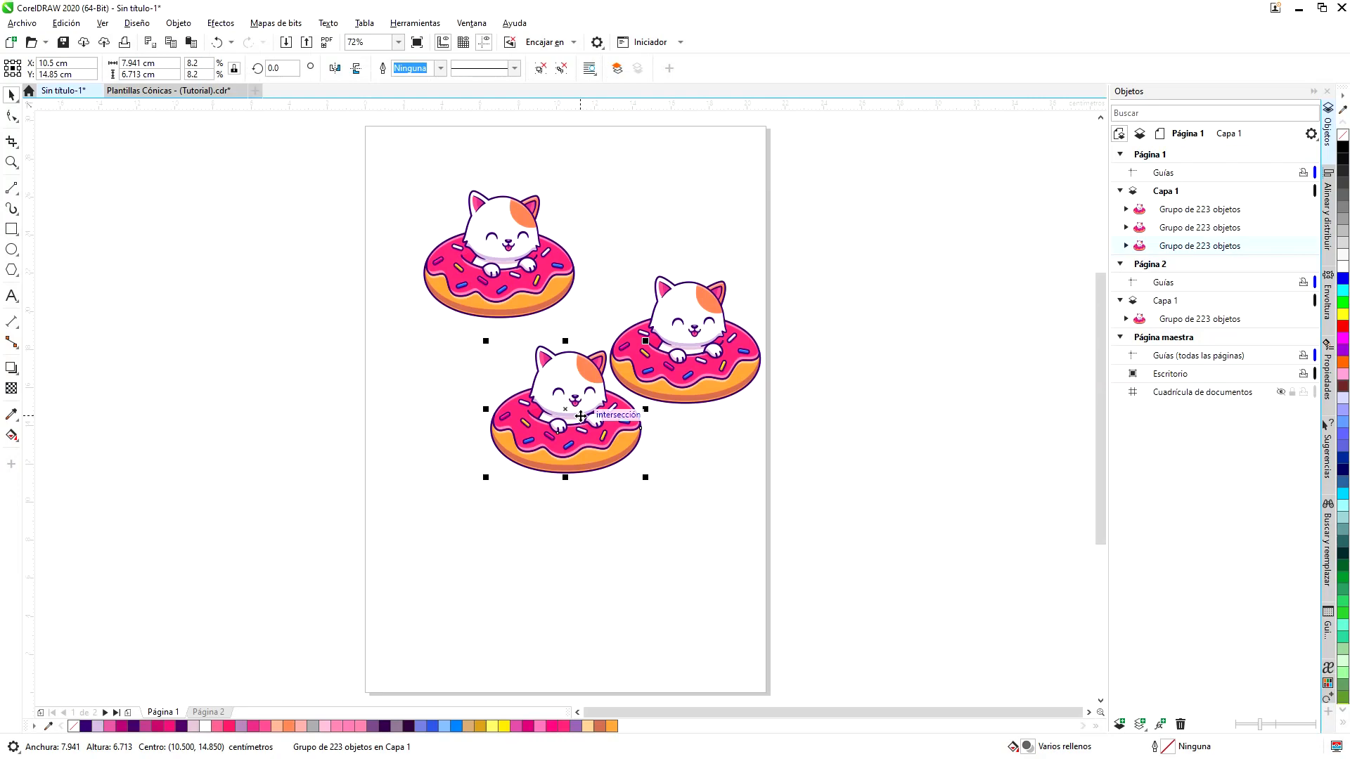
{"action": "left_click_drag", "start_coordinate": [82, 74], "coordinate": [22, 87]}
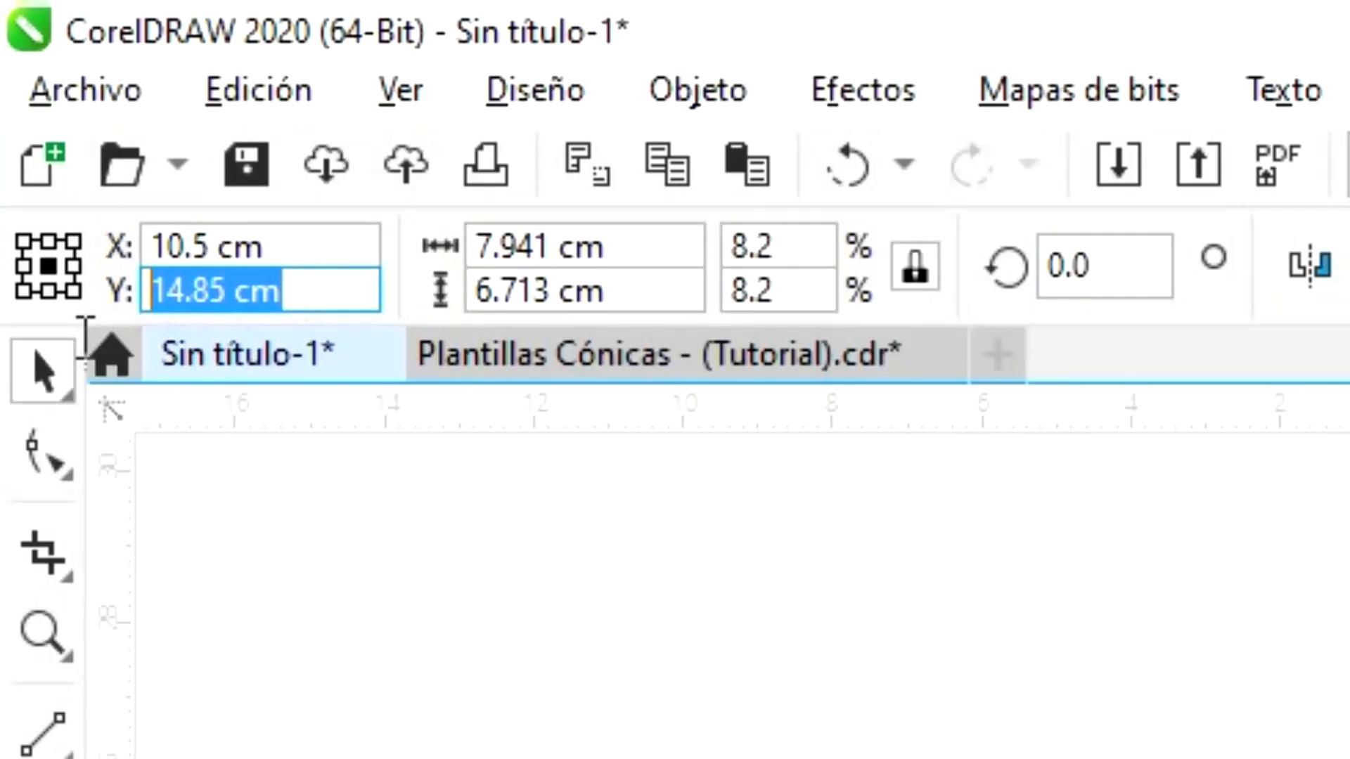
{"action": "type", "text": "15"}
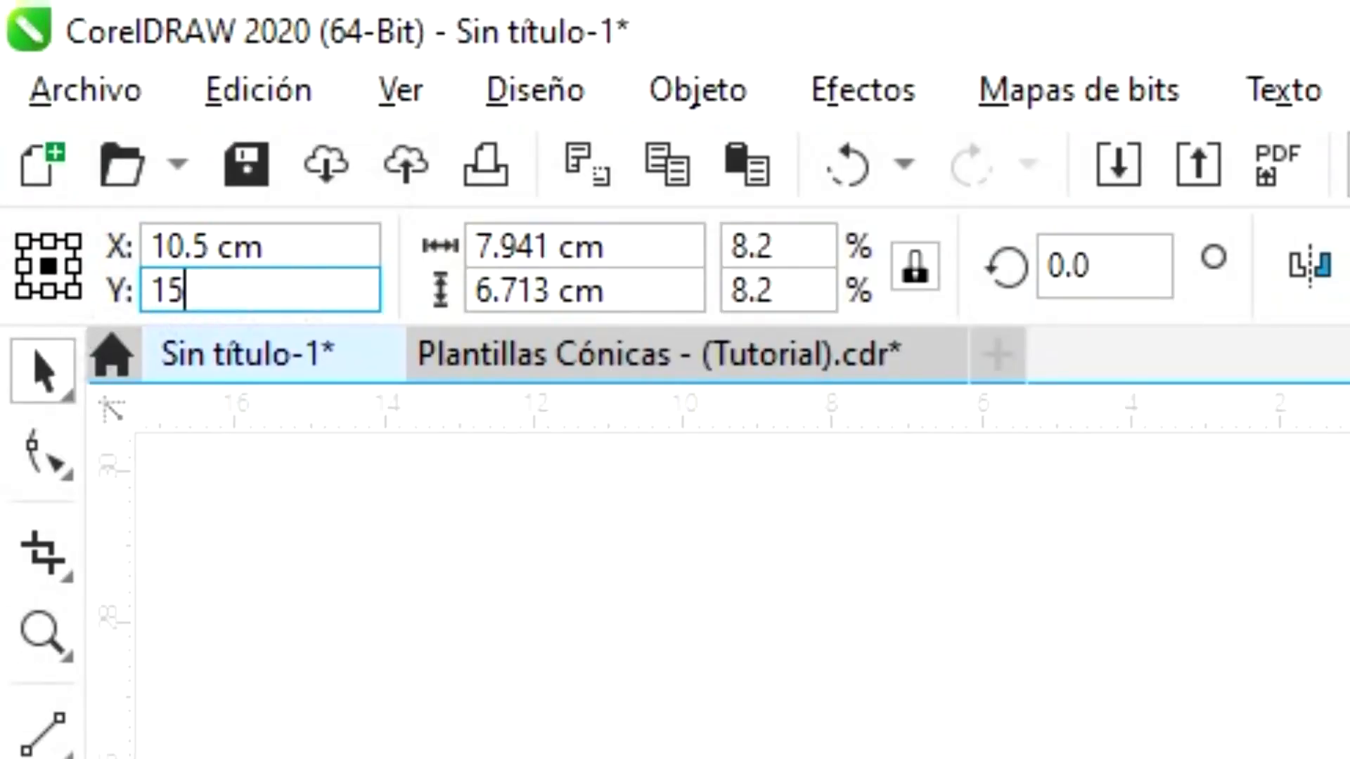
{"action": "key", "text": "Return"}
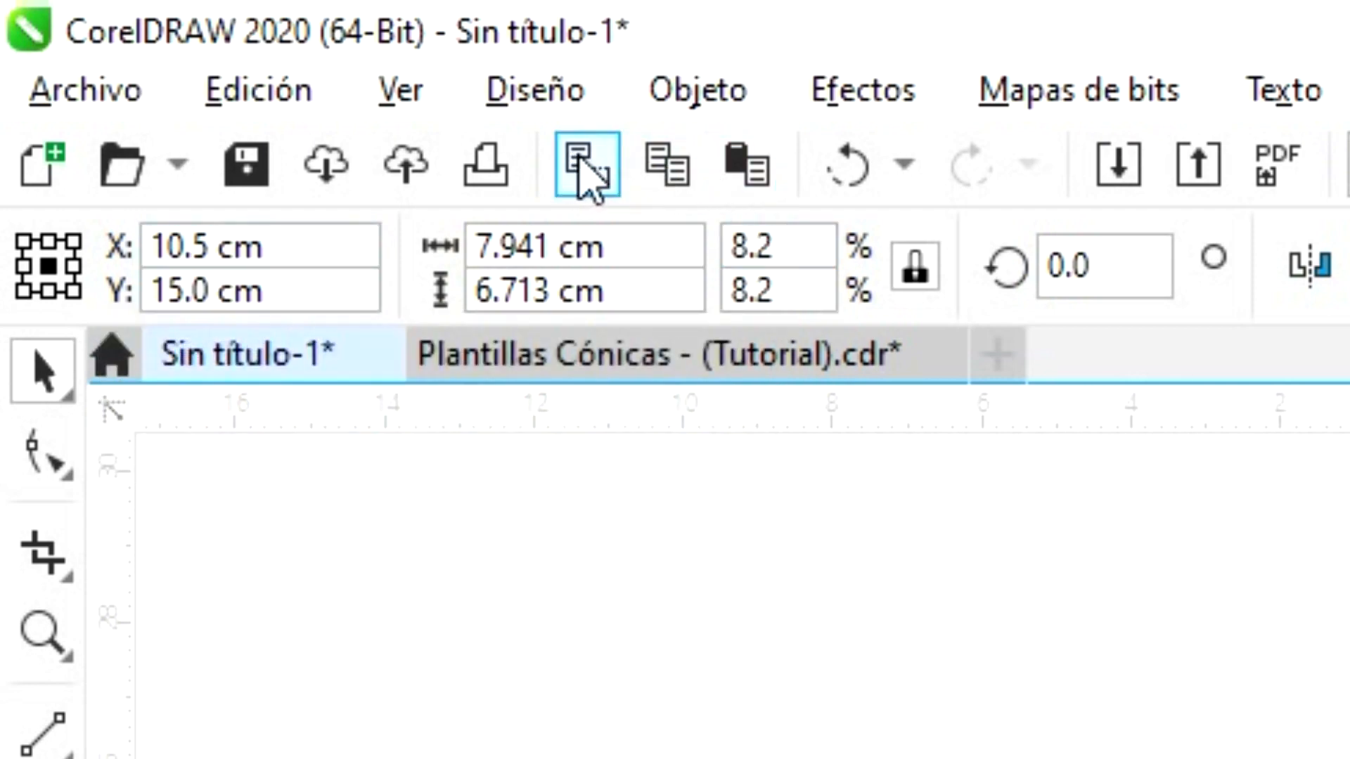
Copy the central cat-in-donut group and paste it onto Página 2, leaving it deselected.
{"action": "left_click", "coordinate": [646, 156]}
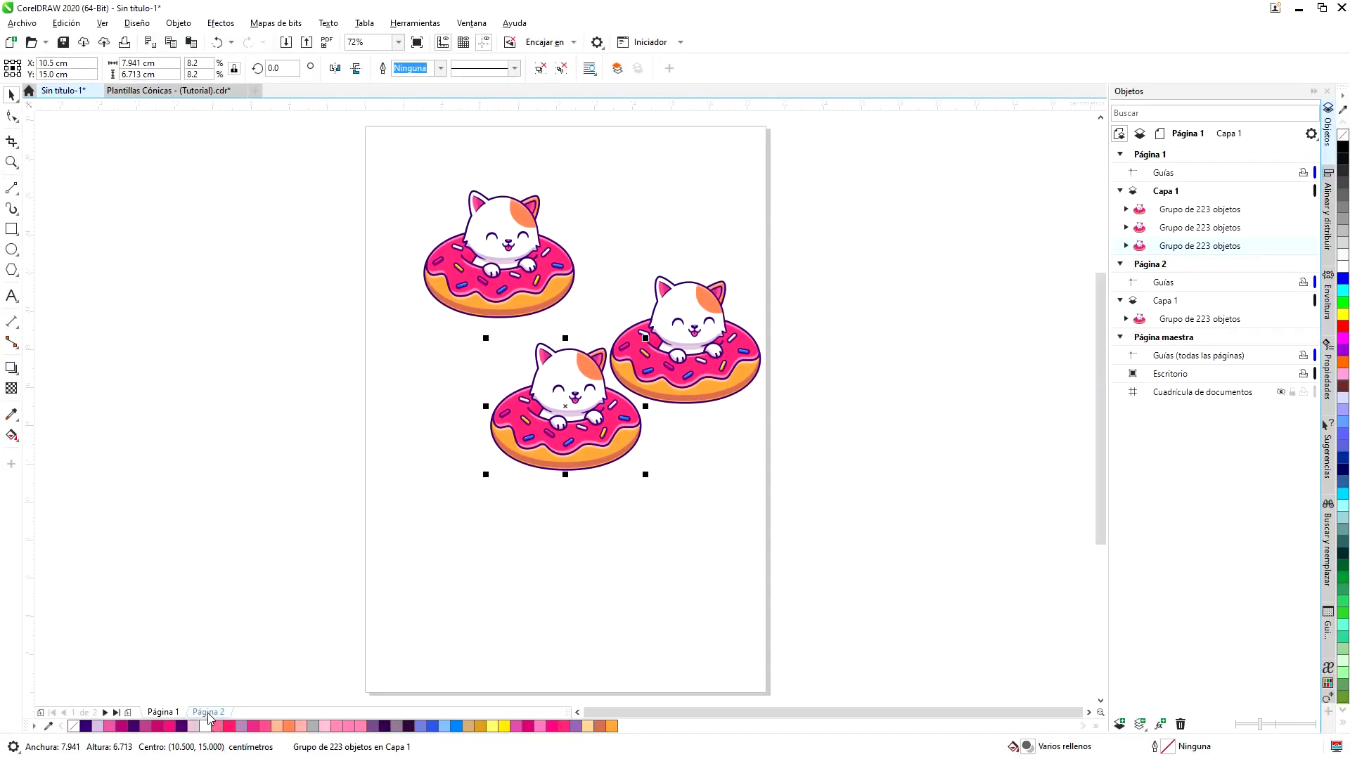
{"action": "left_click", "coordinate": [208, 713]}
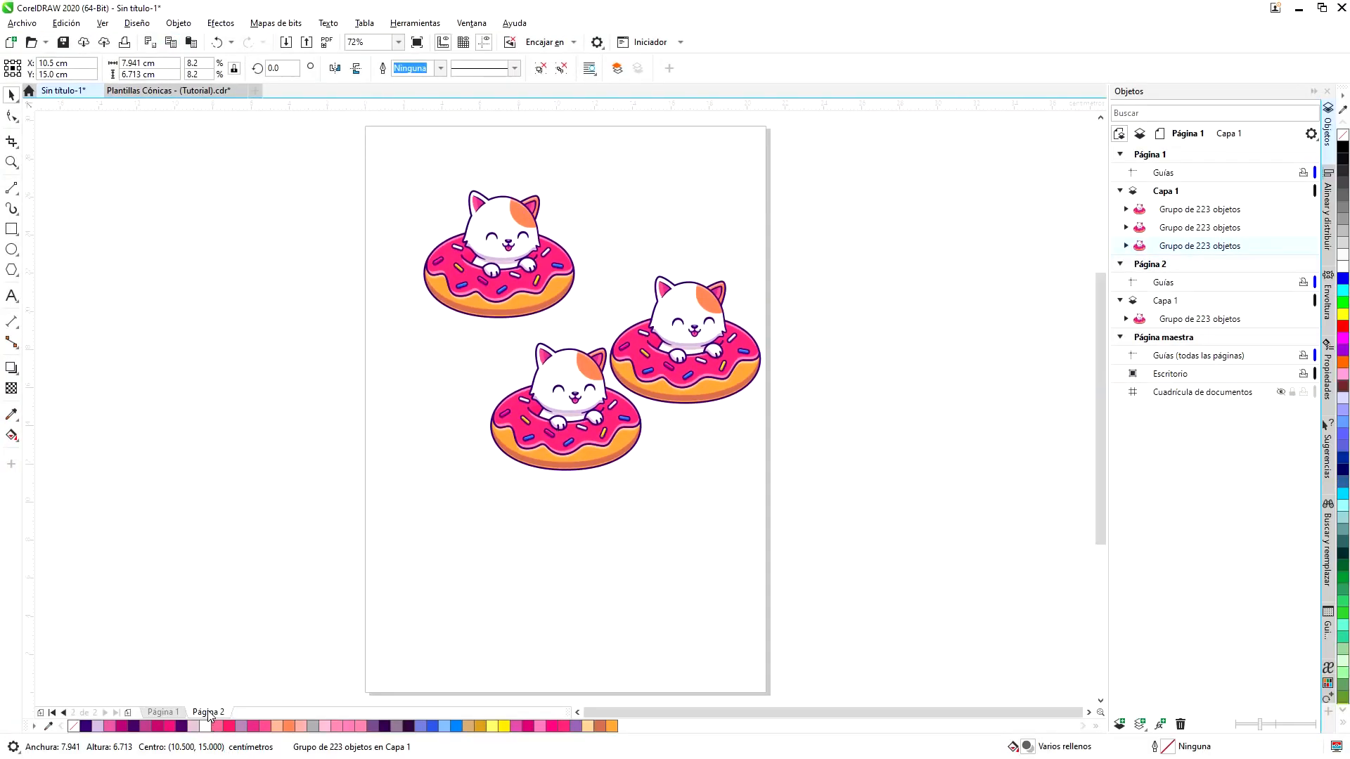
{"action": "left_click", "coordinate": [191, 43]}
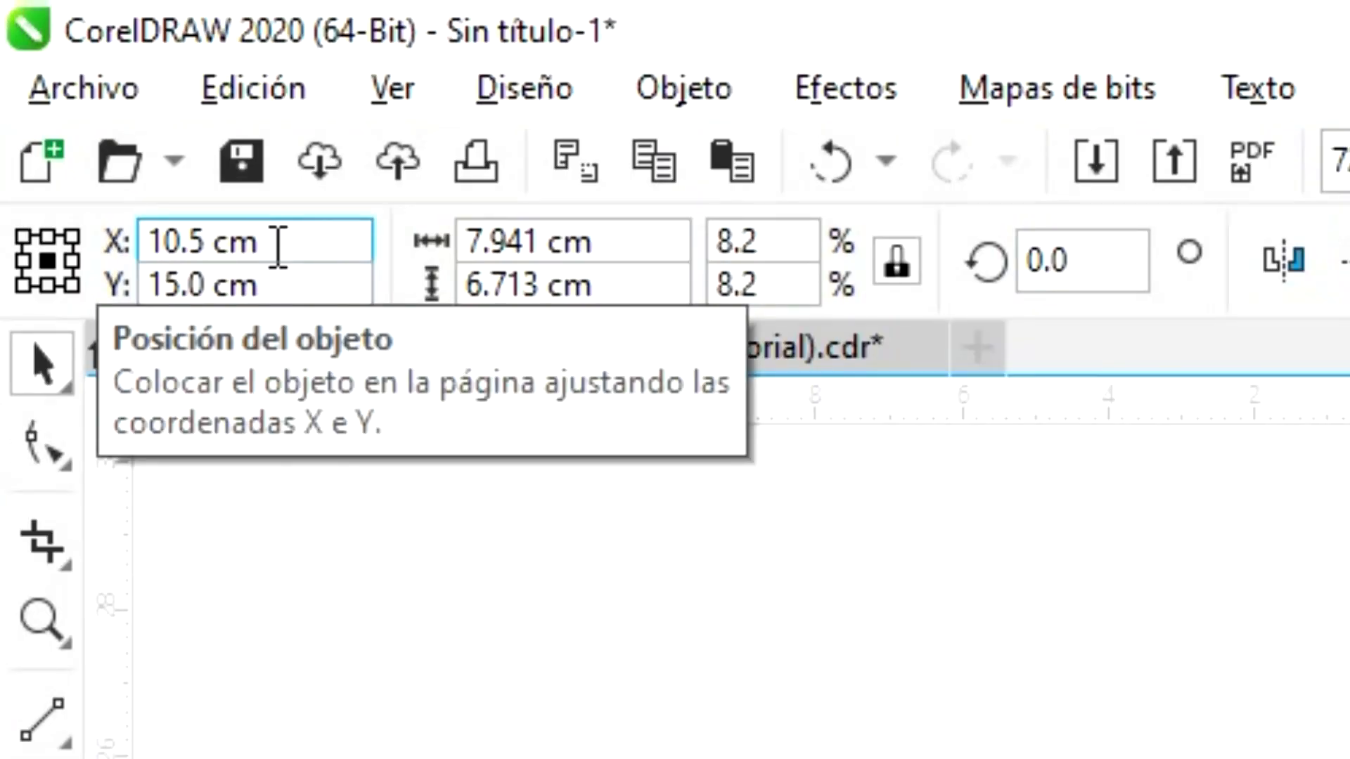
{"action": "left_click", "coordinate": [120, 271]}
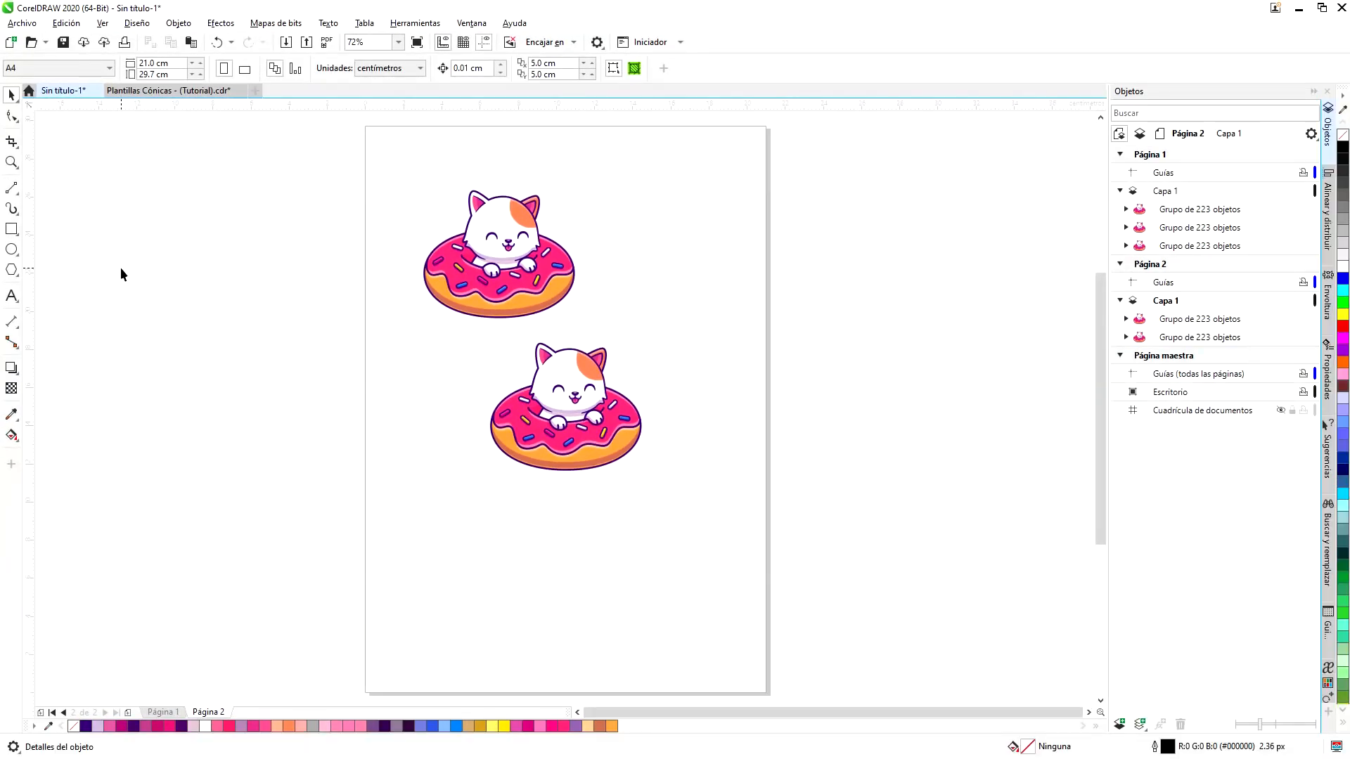
Delete Página 2 and remove the two outer cat-in-donut copies from Página 1, keeping only the central group.
{"action": "right_click", "coordinate": [214, 711]}
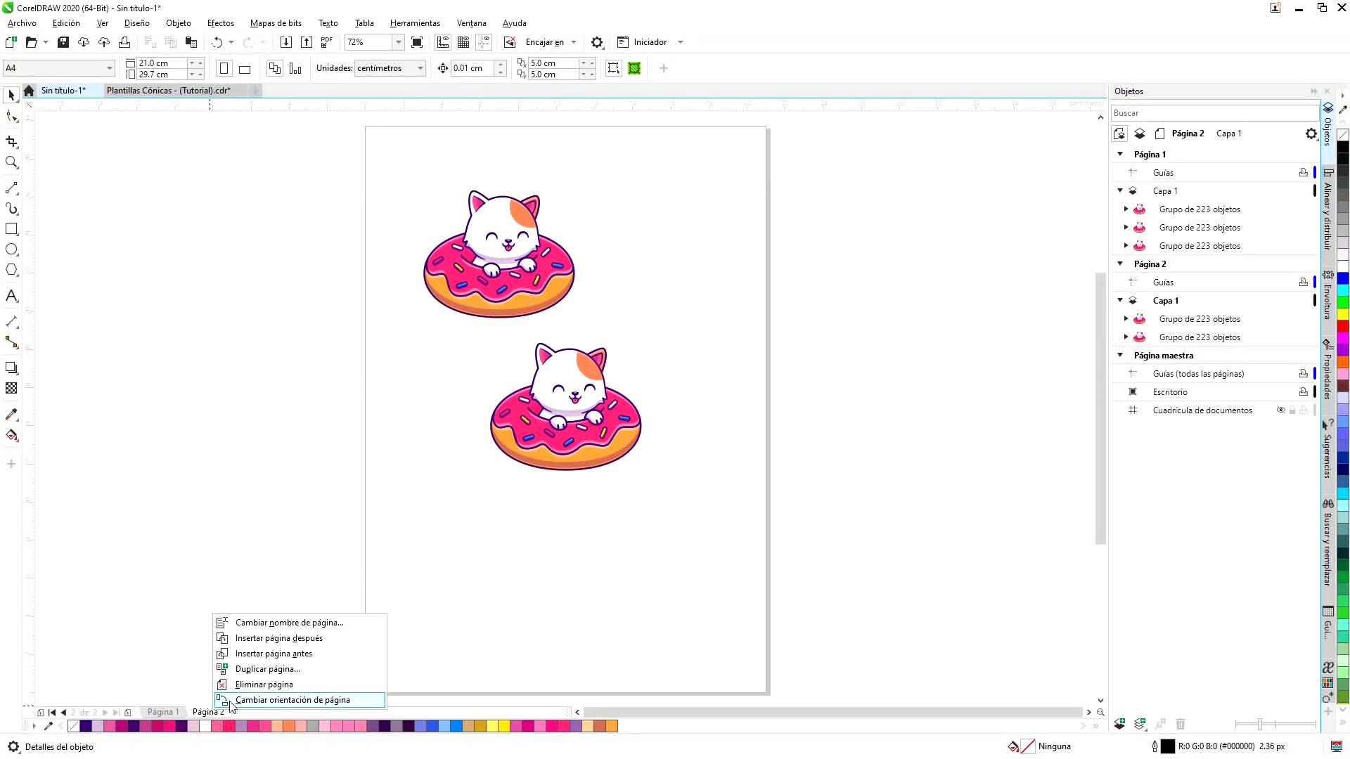
{"action": "left_click", "coordinate": [265, 685]}
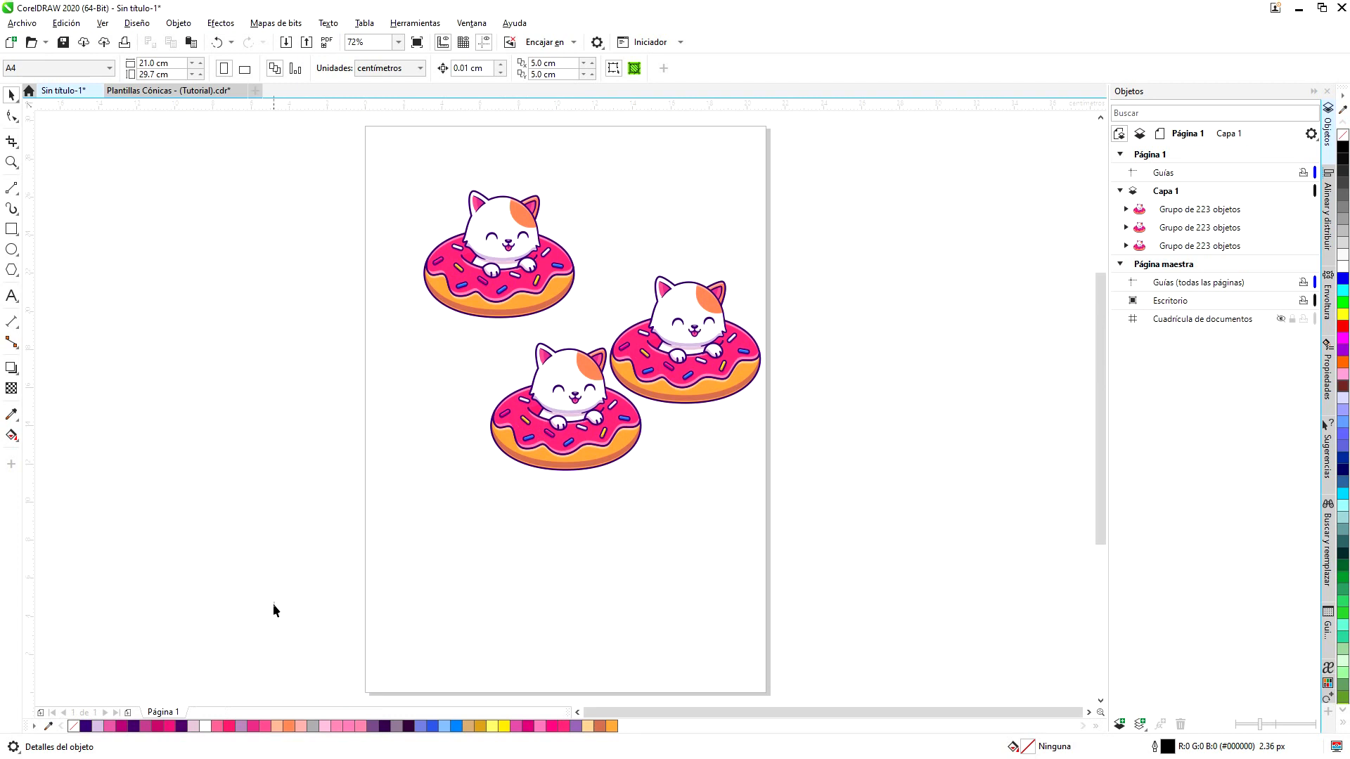
{"action": "left_click", "coordinate": [538, 250]}
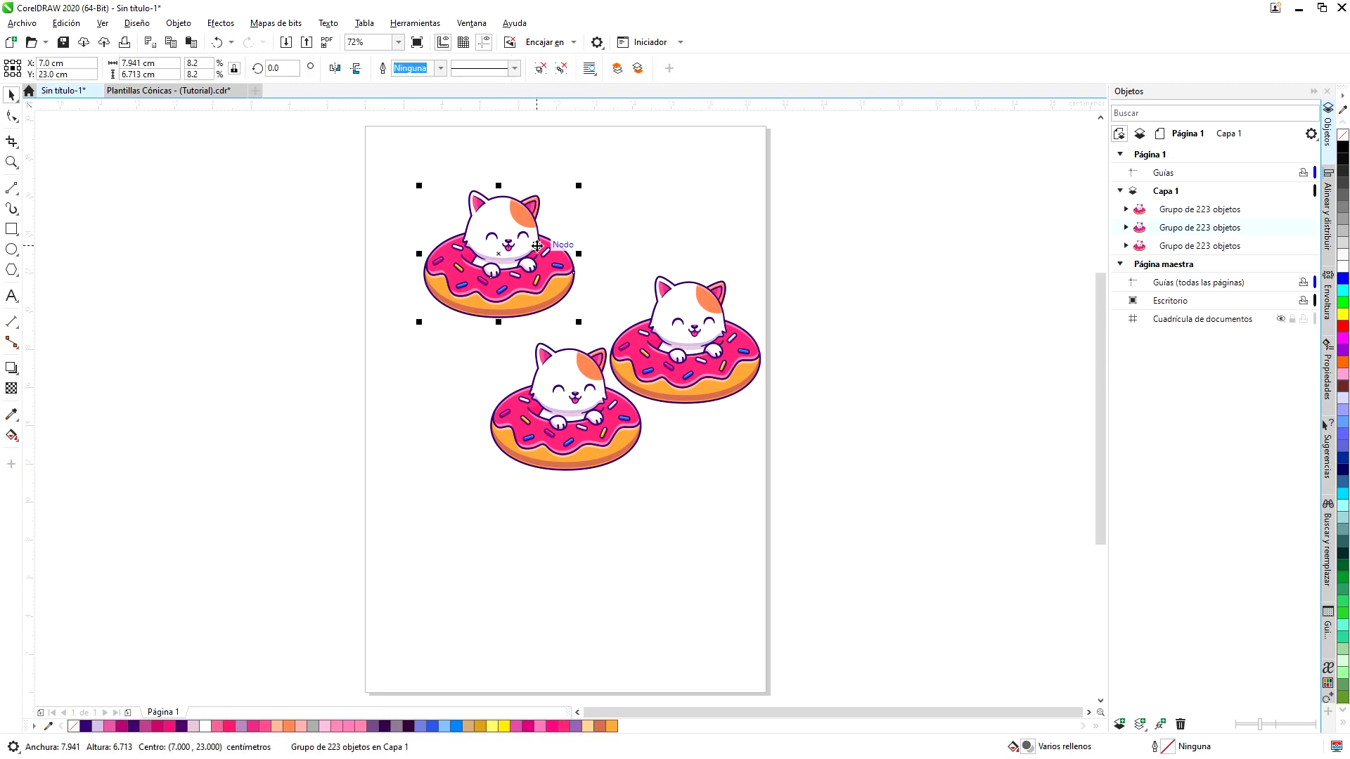
{"action": "key", "text": "Delete"}
{"action": "left_click", "coordinate": [679, 350]}
{"action": "key", "text": "Delete"}
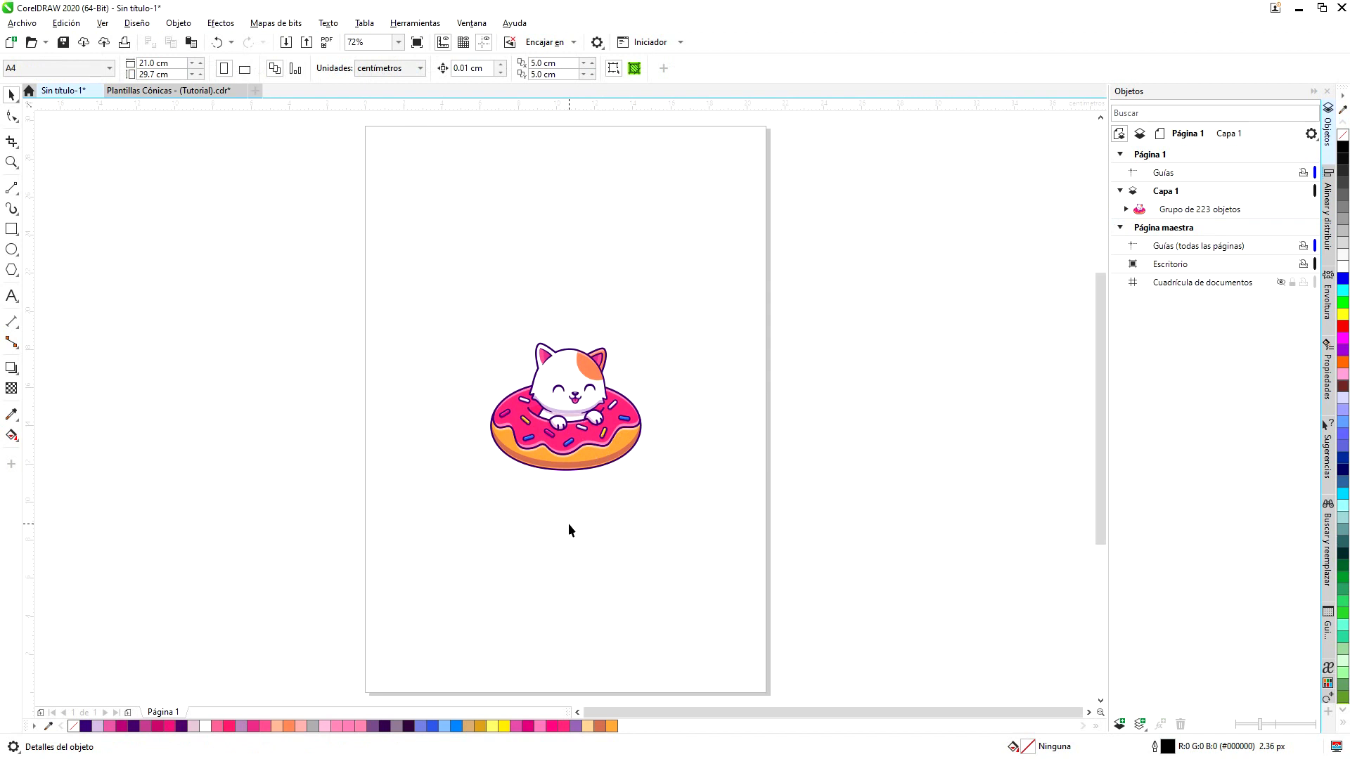
Duplicate the central cat-in-donut group with the Duplicate command.
{"action": "left_click", "coordinate": [577, 405]}
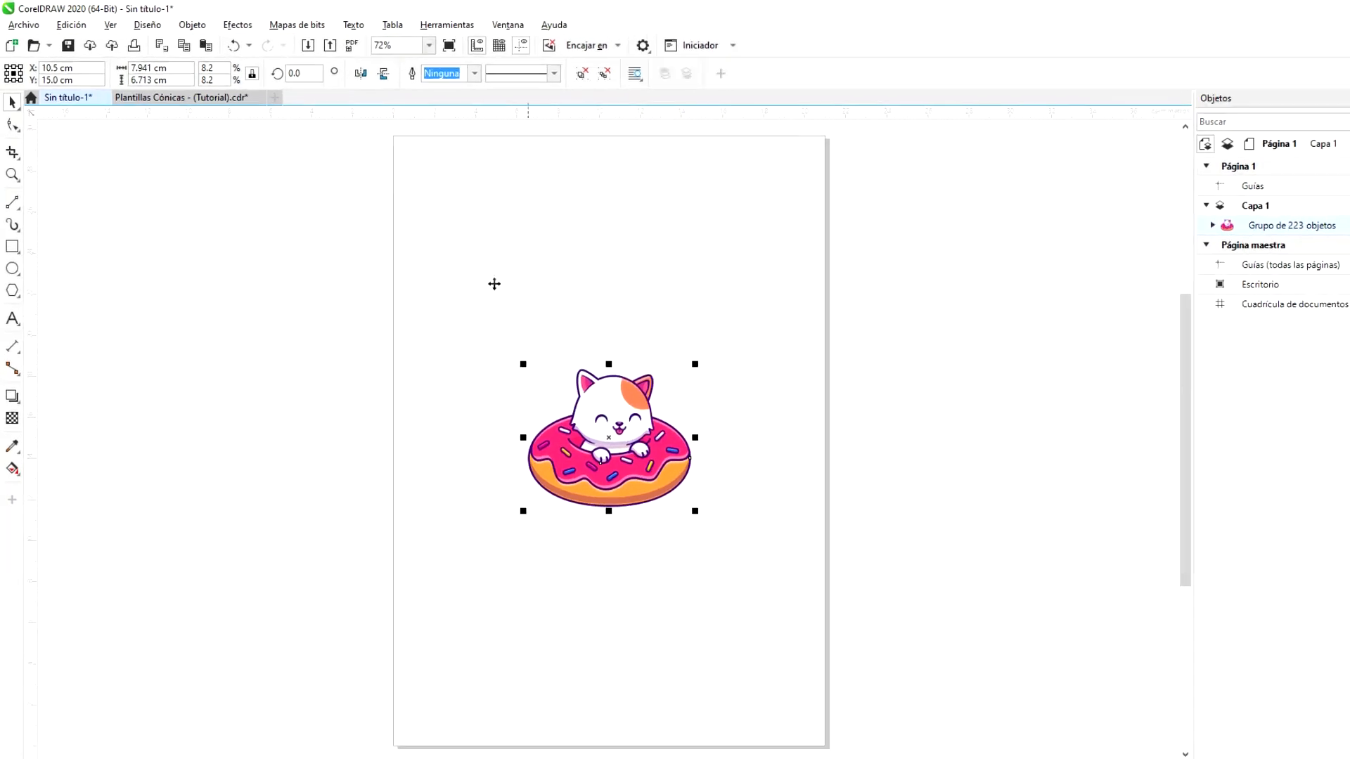
{"action": "left_click", "coordinate": [138, 49]}
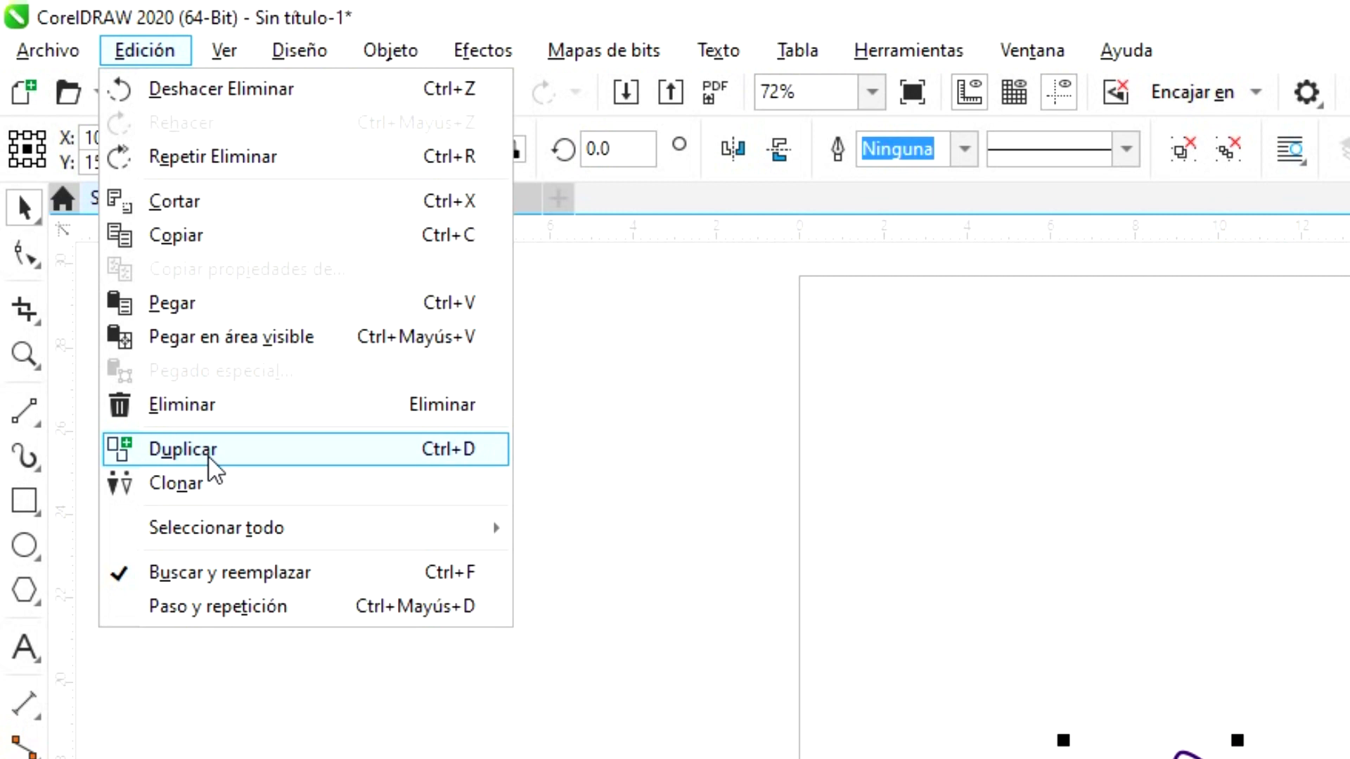
{"action": "left_click", "coordinate": [419, 460]}
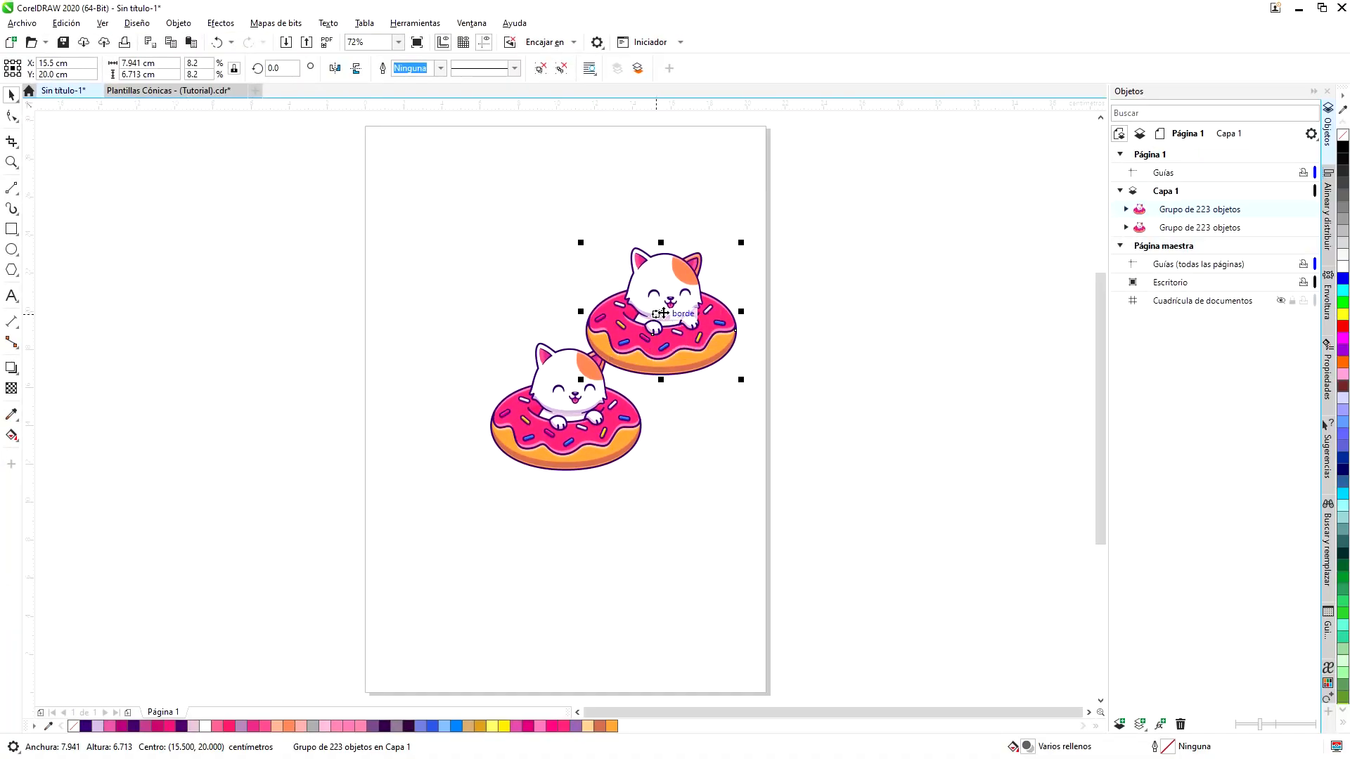
Move the duplicate beside the original to about X 19.5 cm, Y 14.6 cm, and duplicate it again with the same spacing.
{"action": "left_click_drag", "start_coordinate": [658, 316], "coordinate": [738, 419]}
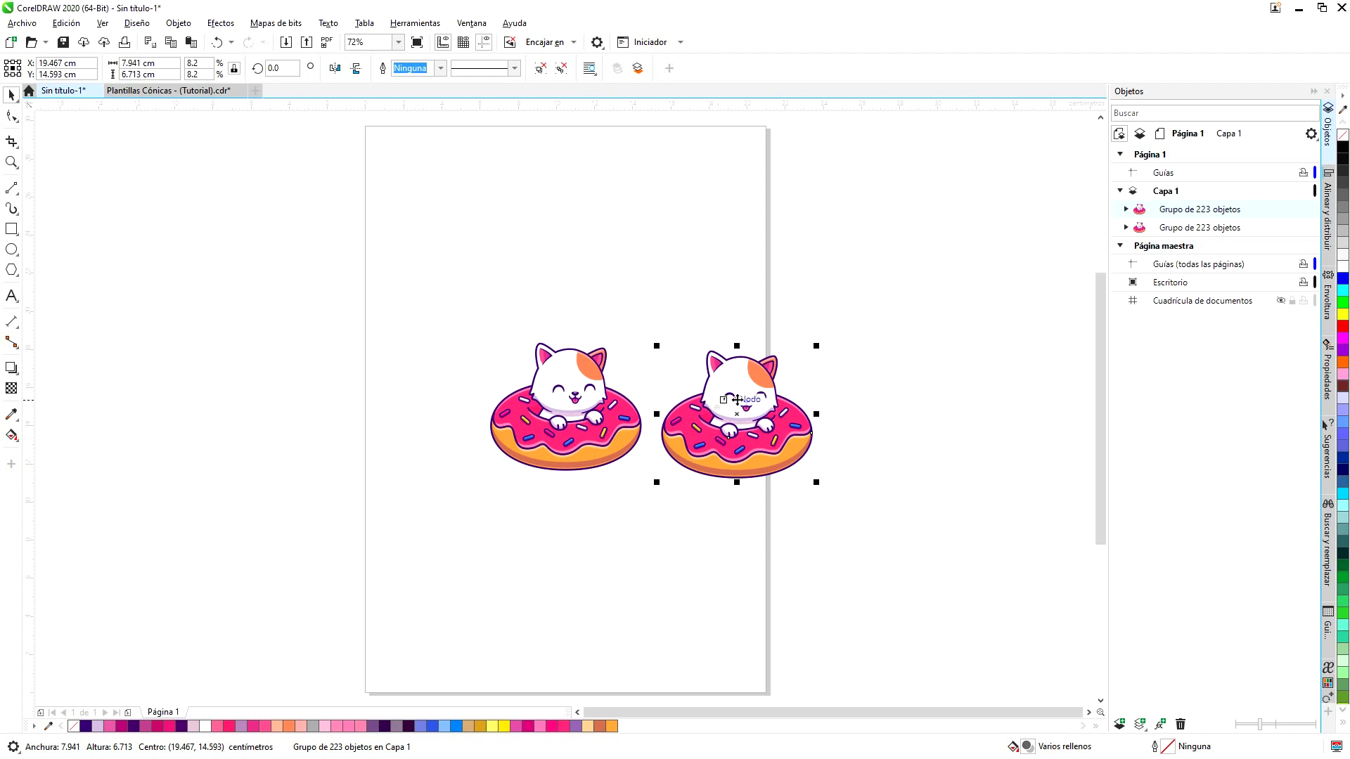
{"action": "key", "text": "ctrl+d"}
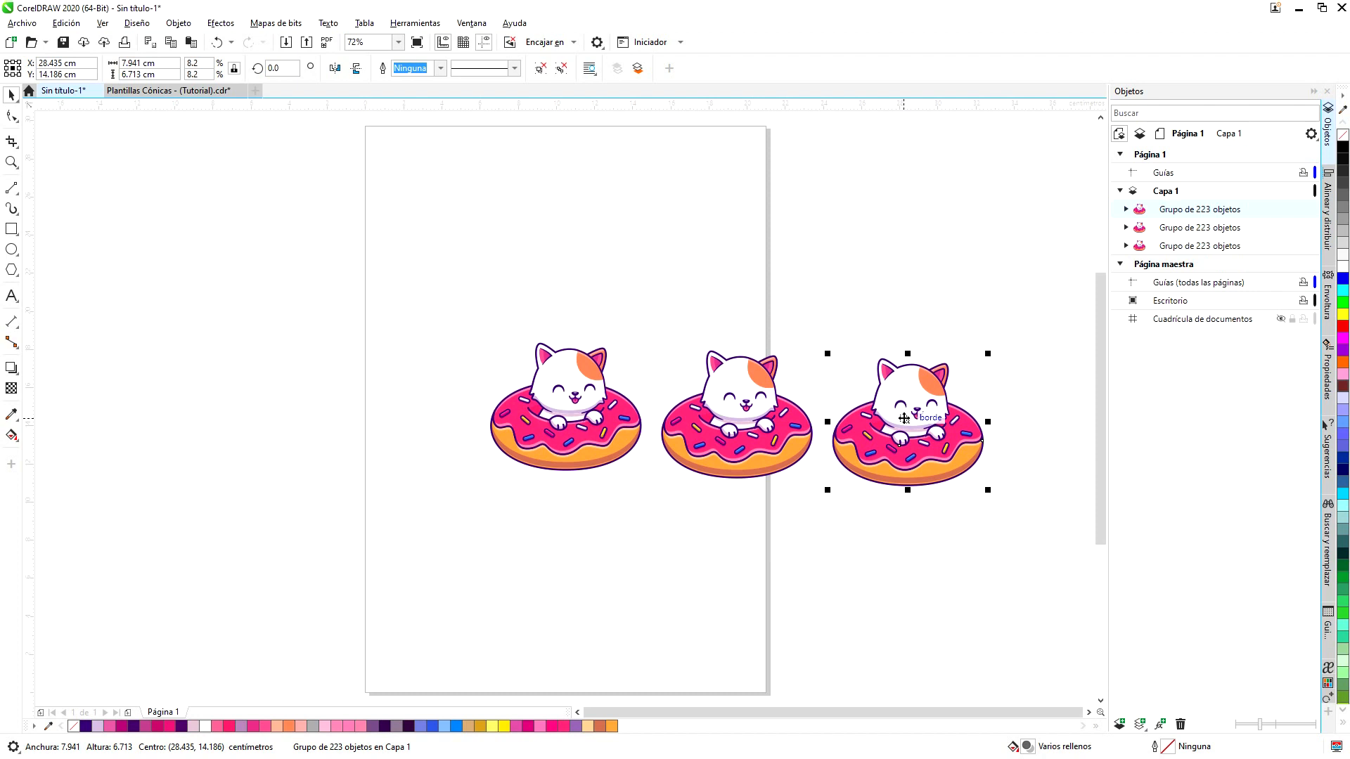
Drop a copy of the original cat-in-donut group above it at about X 10.2 cm, Y 24.4 cm.
{"action": "left_click", "coordinate": [568, 397]}
{"action": "left_click_drag", "start_coordinate": [569, 409], "coordinate": [564, 231]}
{"action": "right_click", "coordinate": [564, 232]}
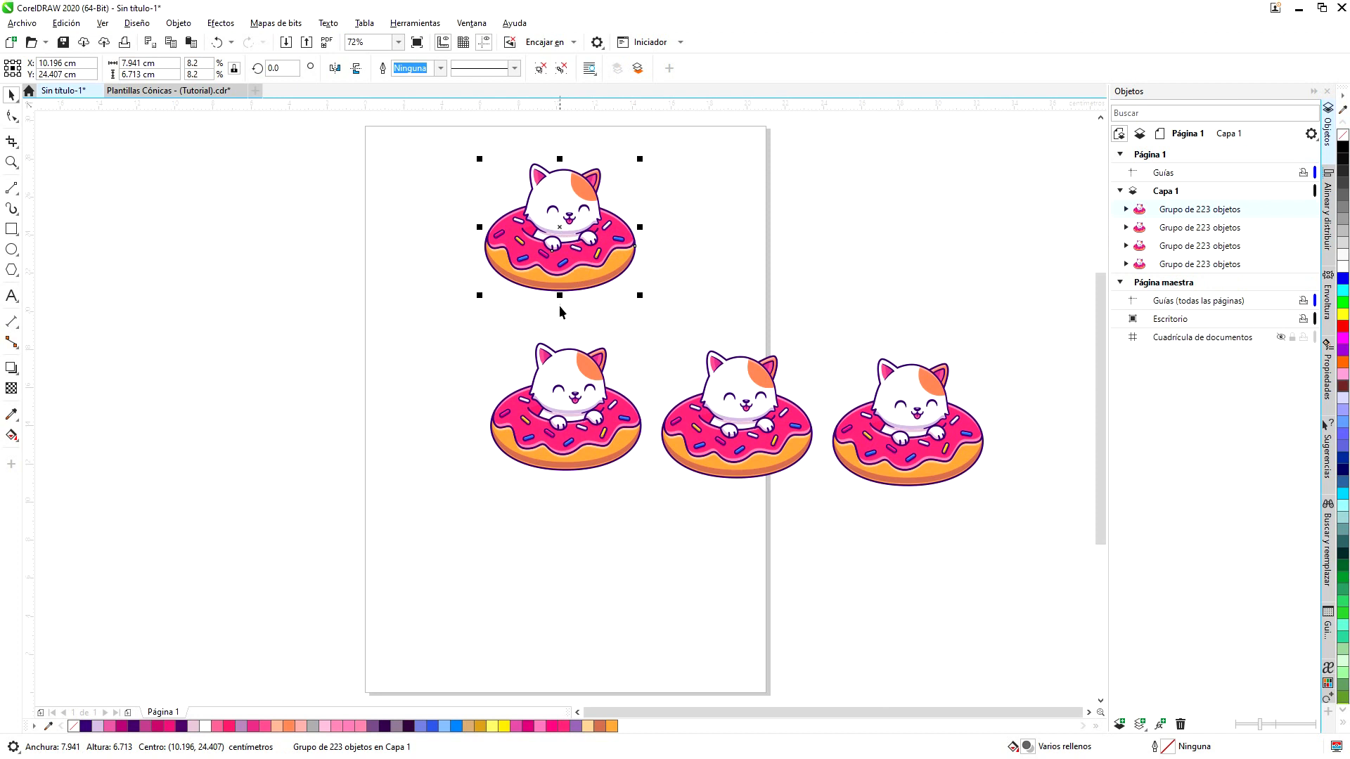
Drop another copy of the original cat-in-donut group over the page's left edge at about X 0.7 cm, Y 17.9 cm.
{"action": "left_click", "coordinate": [586, 405]}
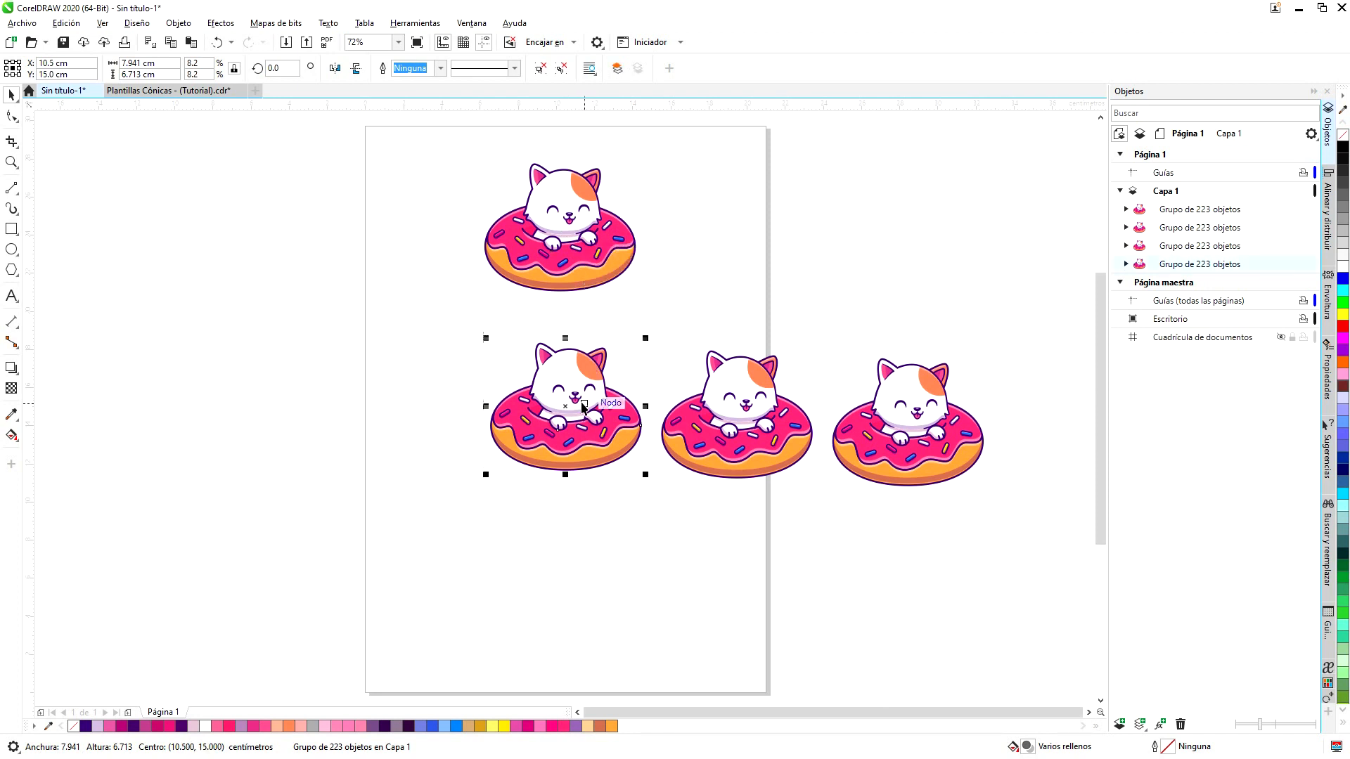
{"action": "left_click_drag", "start_coordinate": [586, 406], "coordinate": [398, 353]}
{"action": "right_click", "coordinate": [397, 354]}
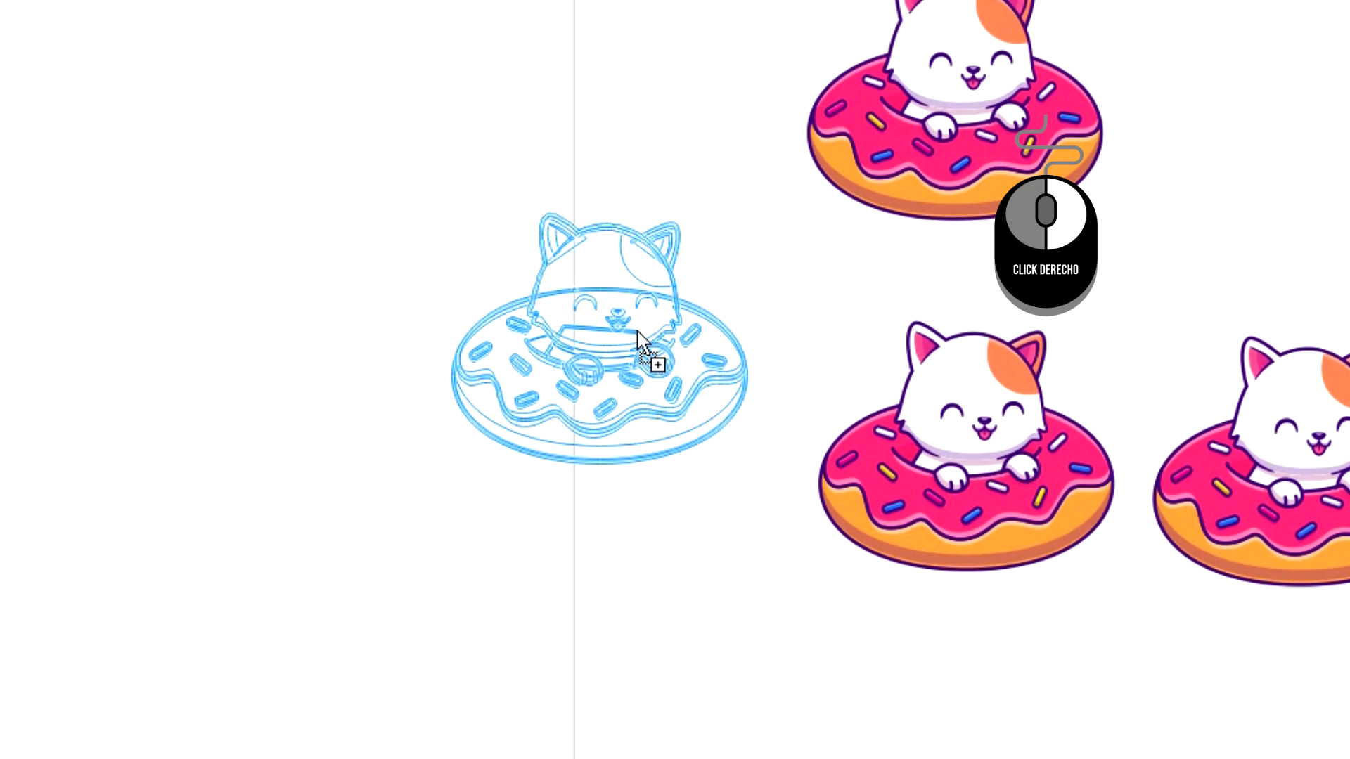
{"action": "left_click_drag", "start_coordinate": [638, 331], "coordinate": [638, 331]}
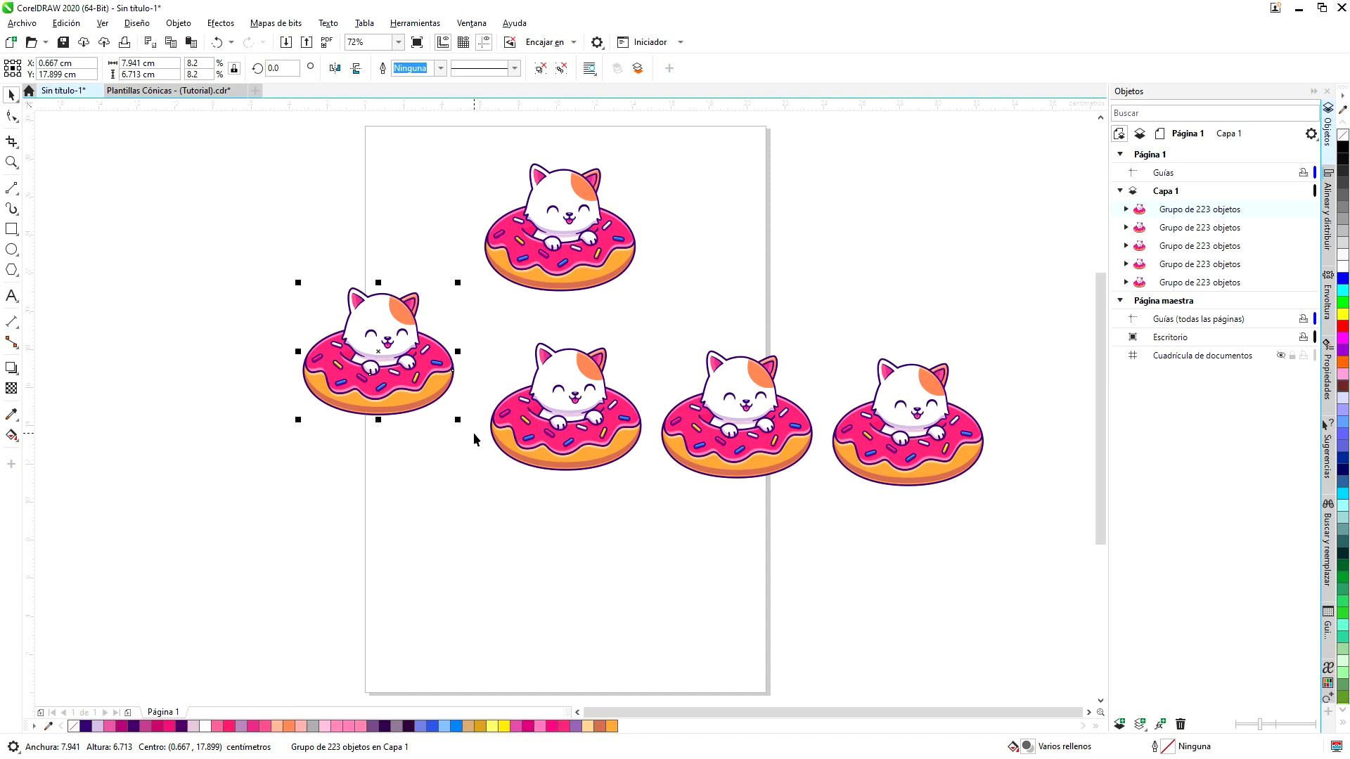
Delete the four cat-in-donut copies around the original group, leaving only the central one.
{"action": "key", "text": "Delete"}
{"action": "left_click", "coordinate": [561, 232]}
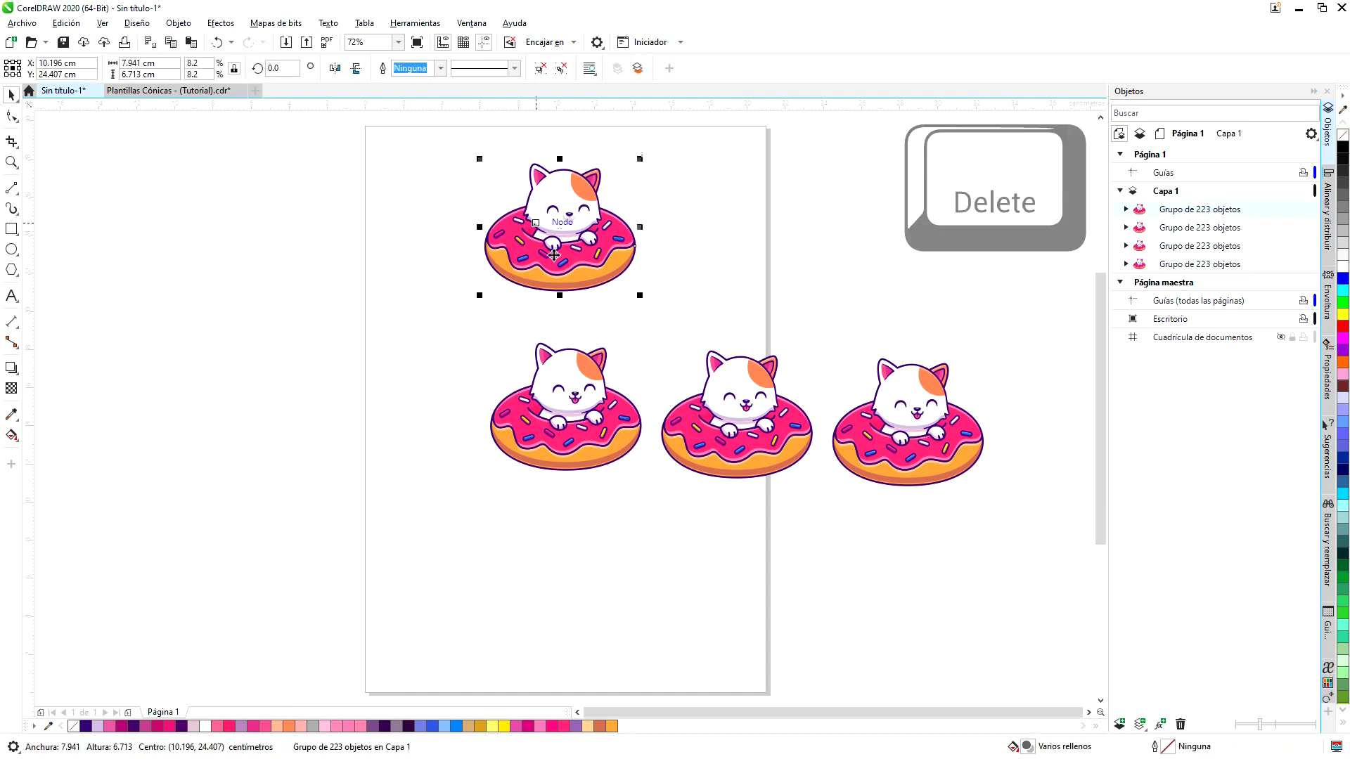
{"action": "key", "text": "Delete"}
{"action": "left_click", "coordinate": [737, 429]}
{"action": "key", "text": "Delete"}
{"action": "left_click", "coordinate": [892, 451]}
{"action": "key", "text": "Delete"}
Duplicate the central cat-in-donut group twice in succession, using the 5 cm horizontal and vertical duplicate distances.
{"action": "left_click", "coordinate": [577, 392]}
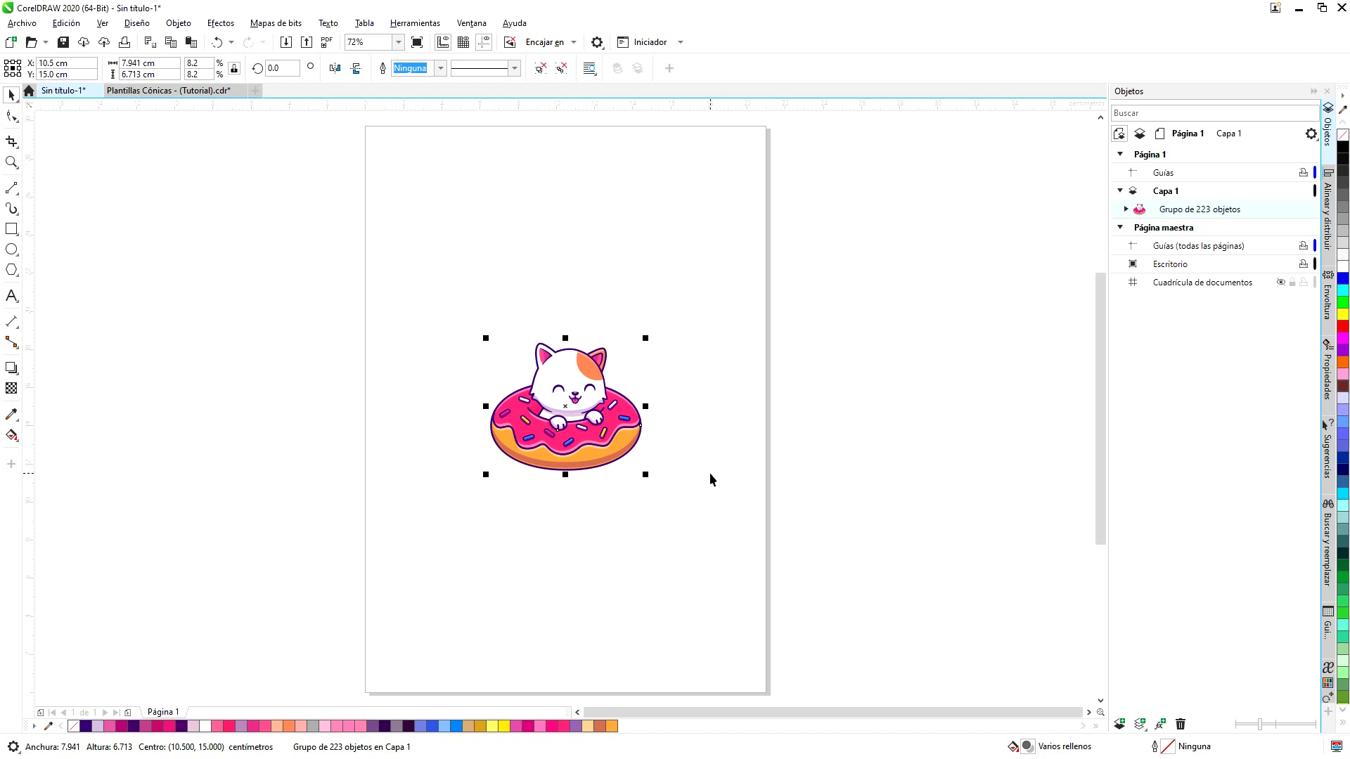
{"action": "key", "text": "ctrl+d"}
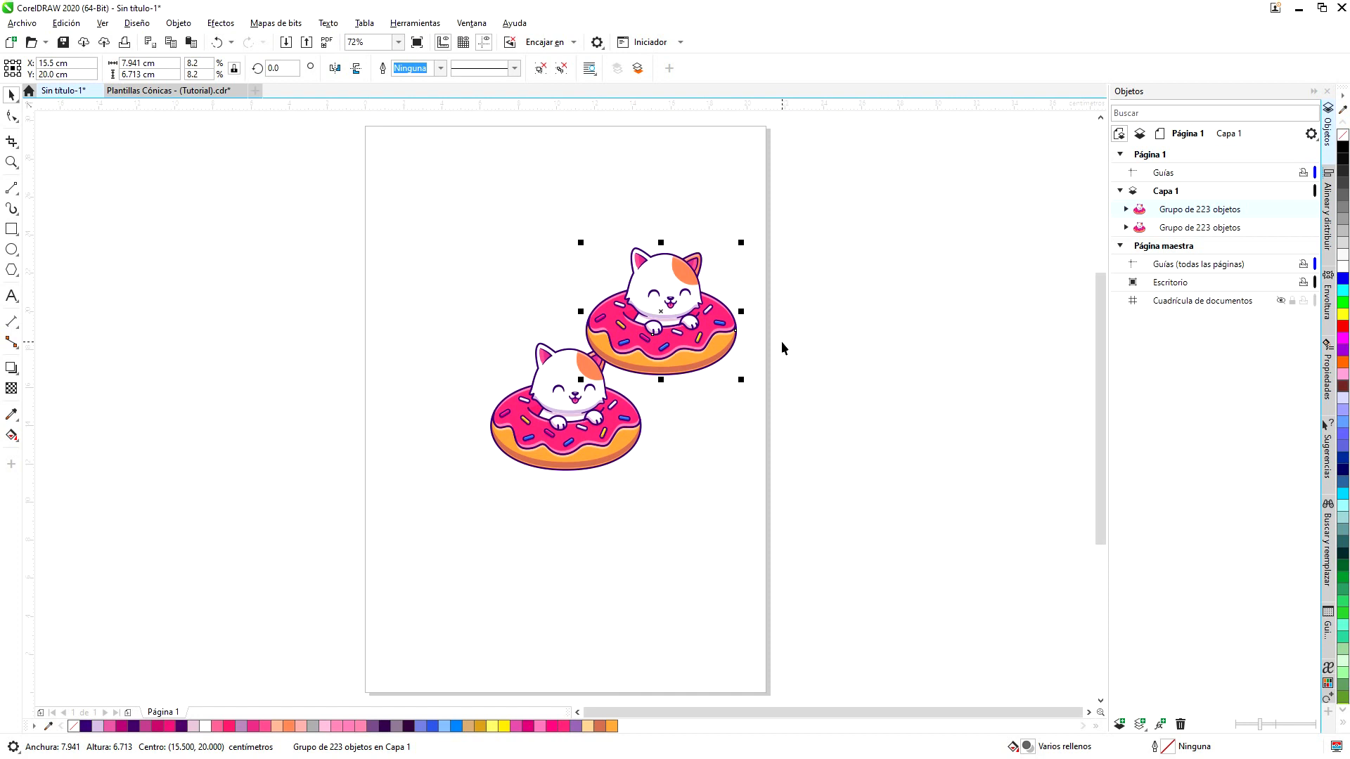
{"action": "key", "text": "ctrl+d"}
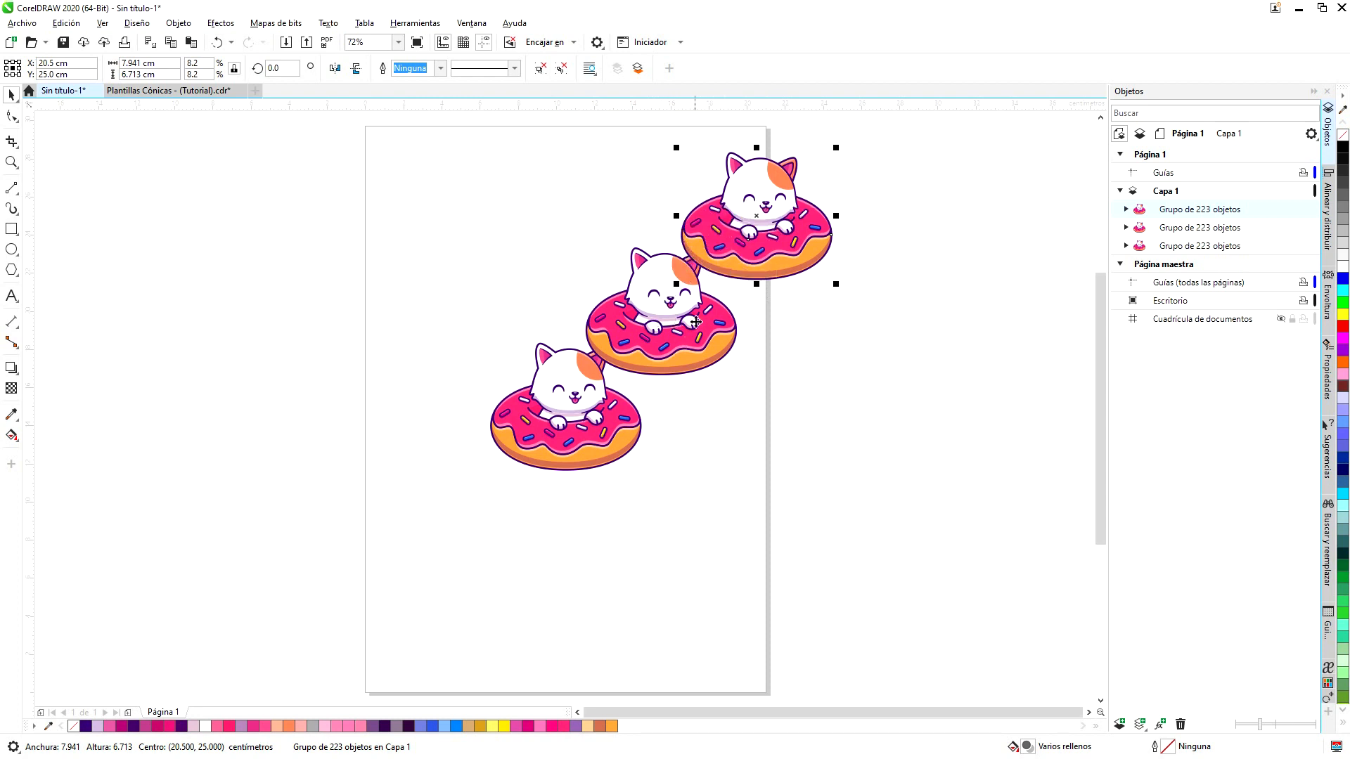
Delete both diagonal cat-in-donut duplicates, keeping the original group.
{"action": "key", "text": "Delete"}
{"action": "left_click", "coordinate": [688, 366]}
{"action": "key", "text": "Delete"}
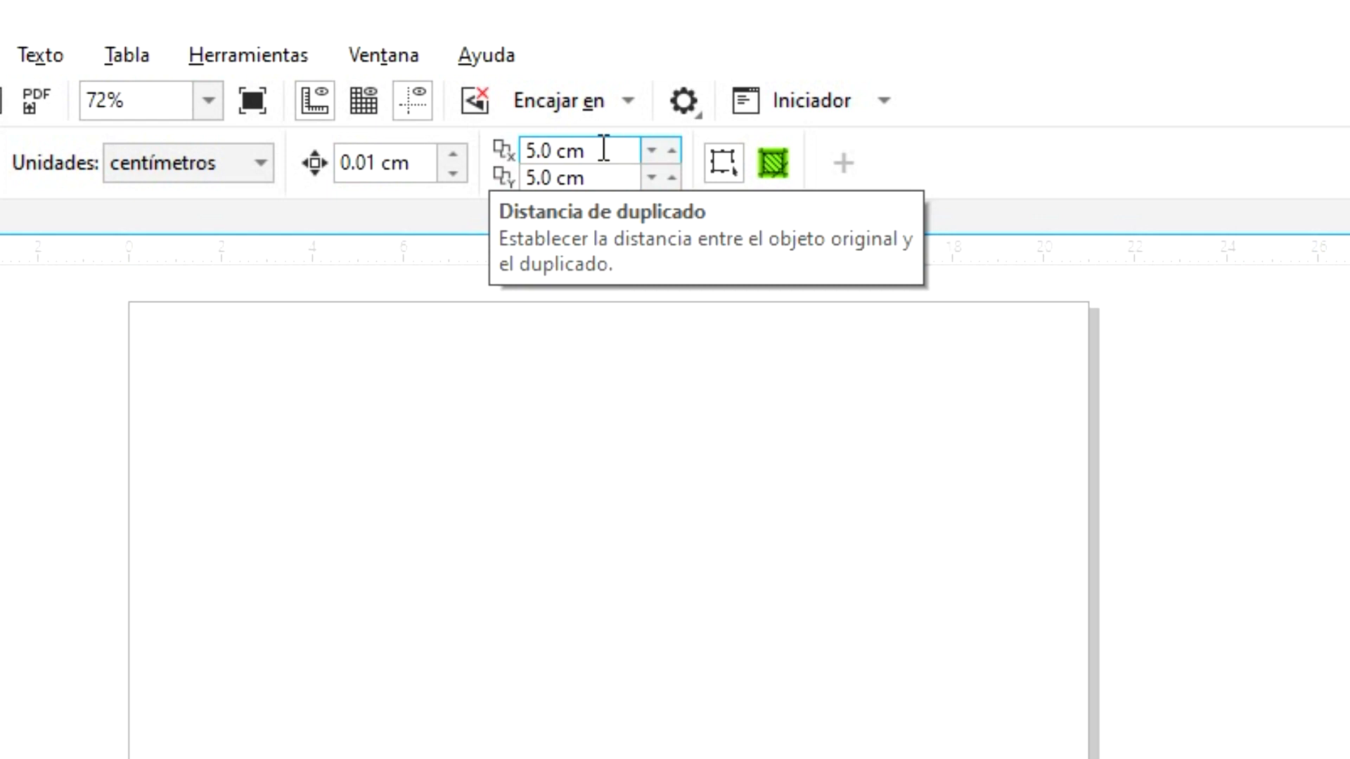
Set the horizontal duplicate distance to 0 cm.
{"action": "left_click", "coordinate": [604, 150]}
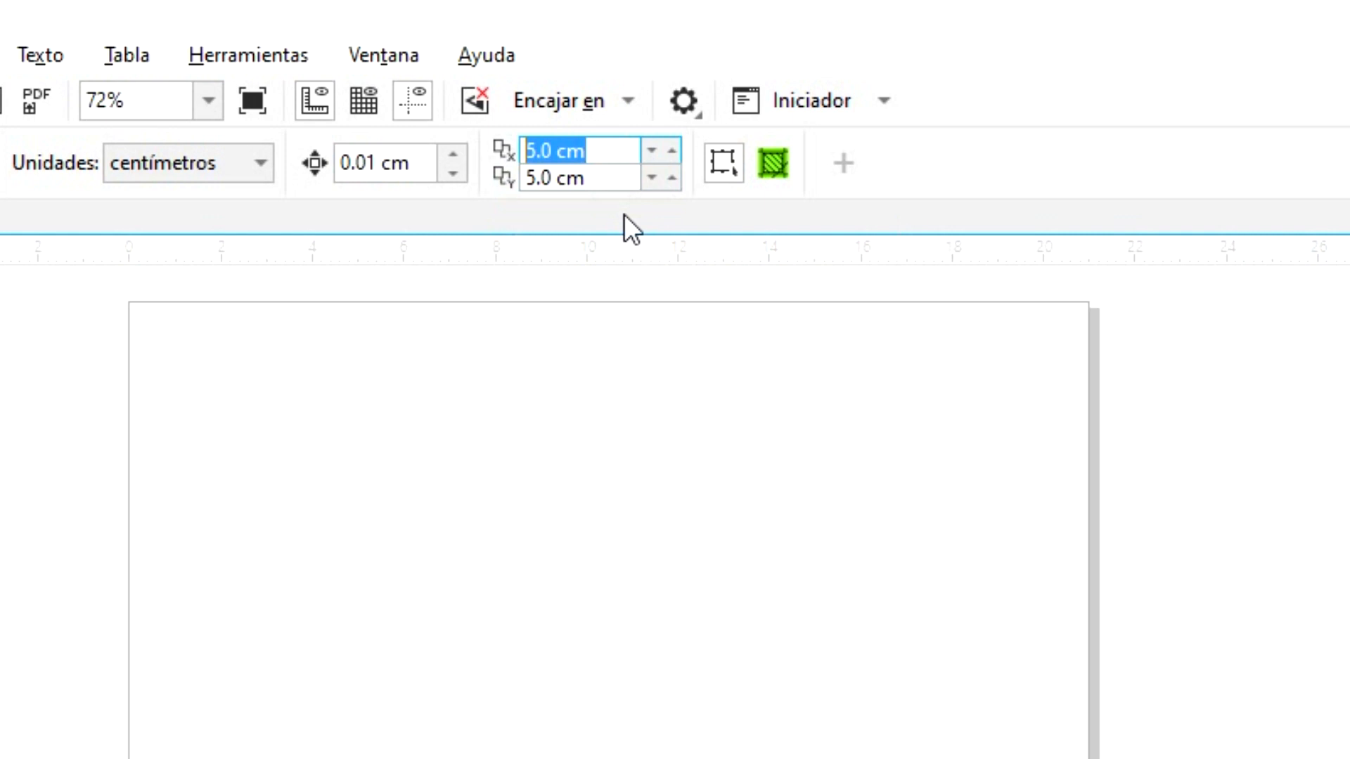
{"action": "type", "text": "0"}
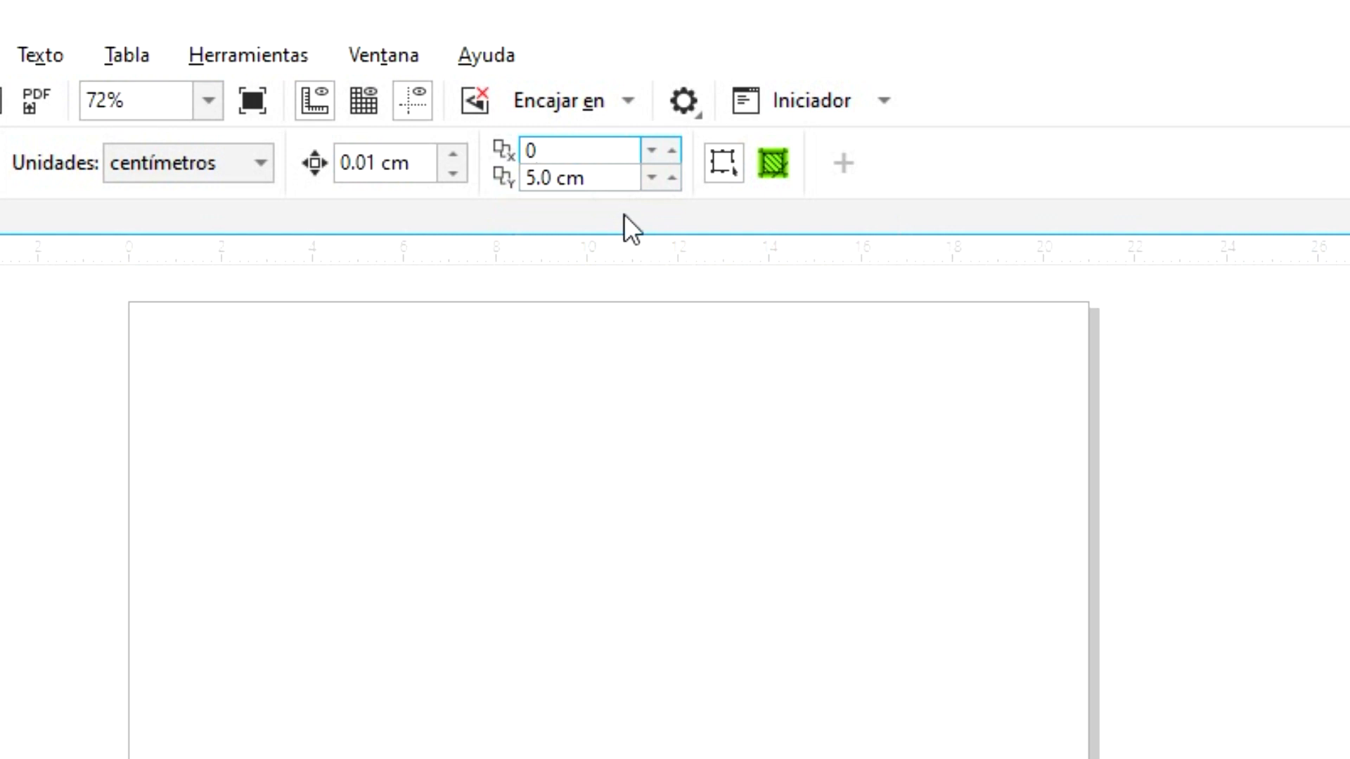
{"action": "key", "text": "Return"}
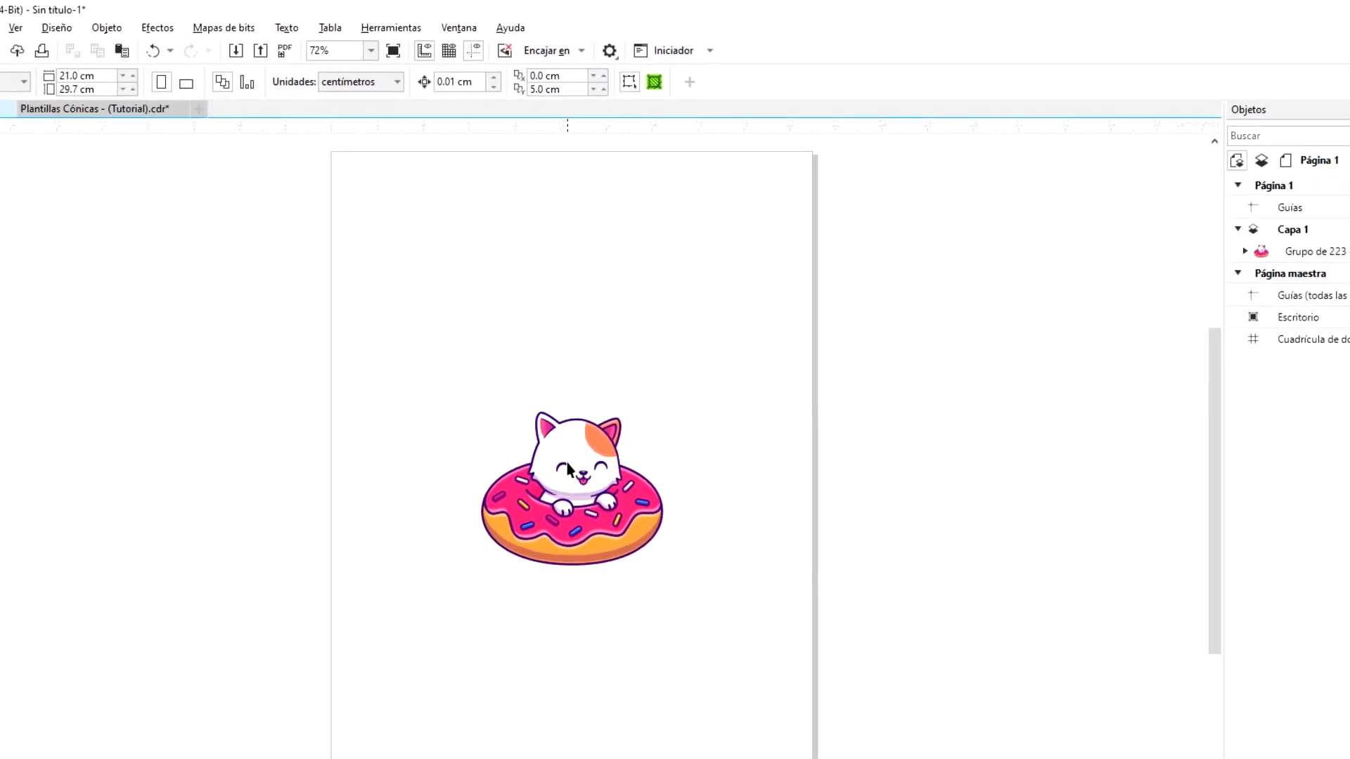
Duplicate the cat-in-donut group 5 cm straight above the original and delete the duplicate.
{"action": "left_click", "coordinate": [574, 551]}
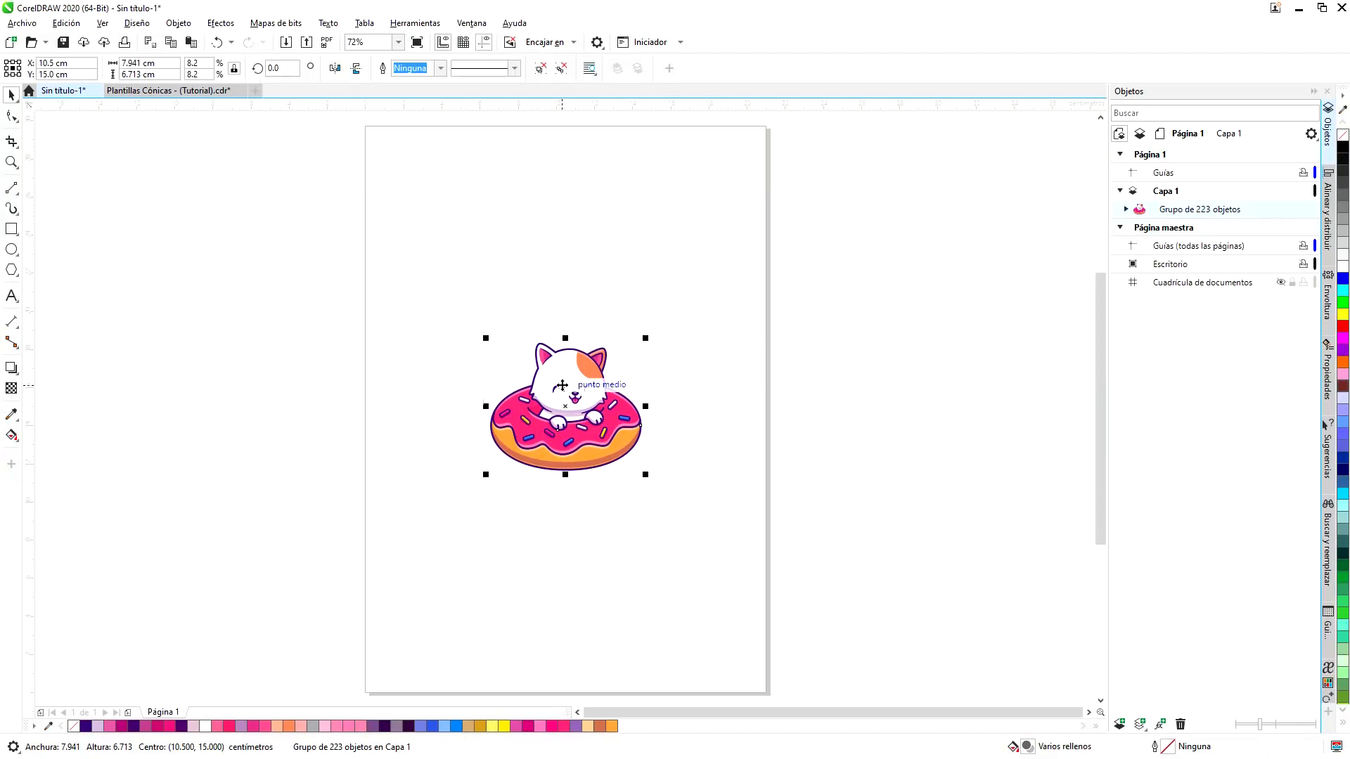
{"action": "key", "text": "ctrl+d"}
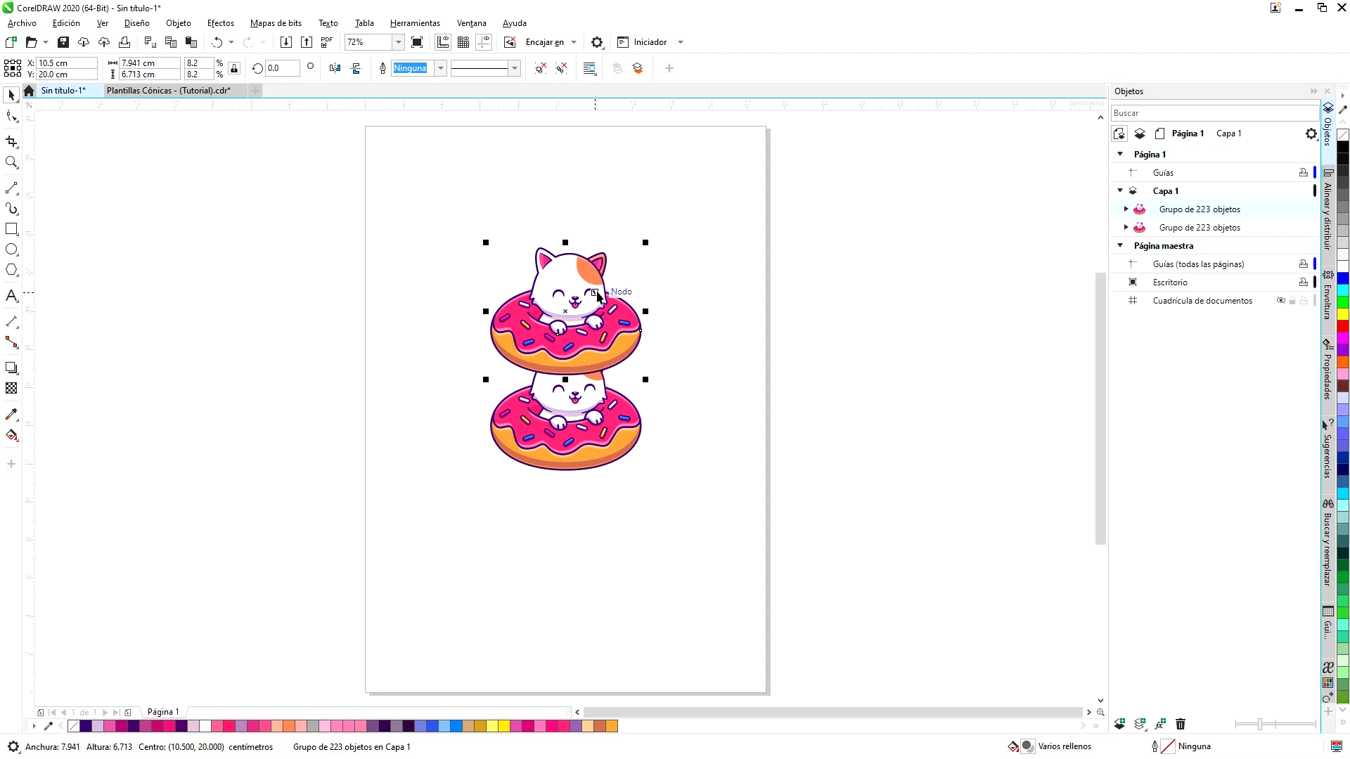
{"action": "key", "text": "Delete"}
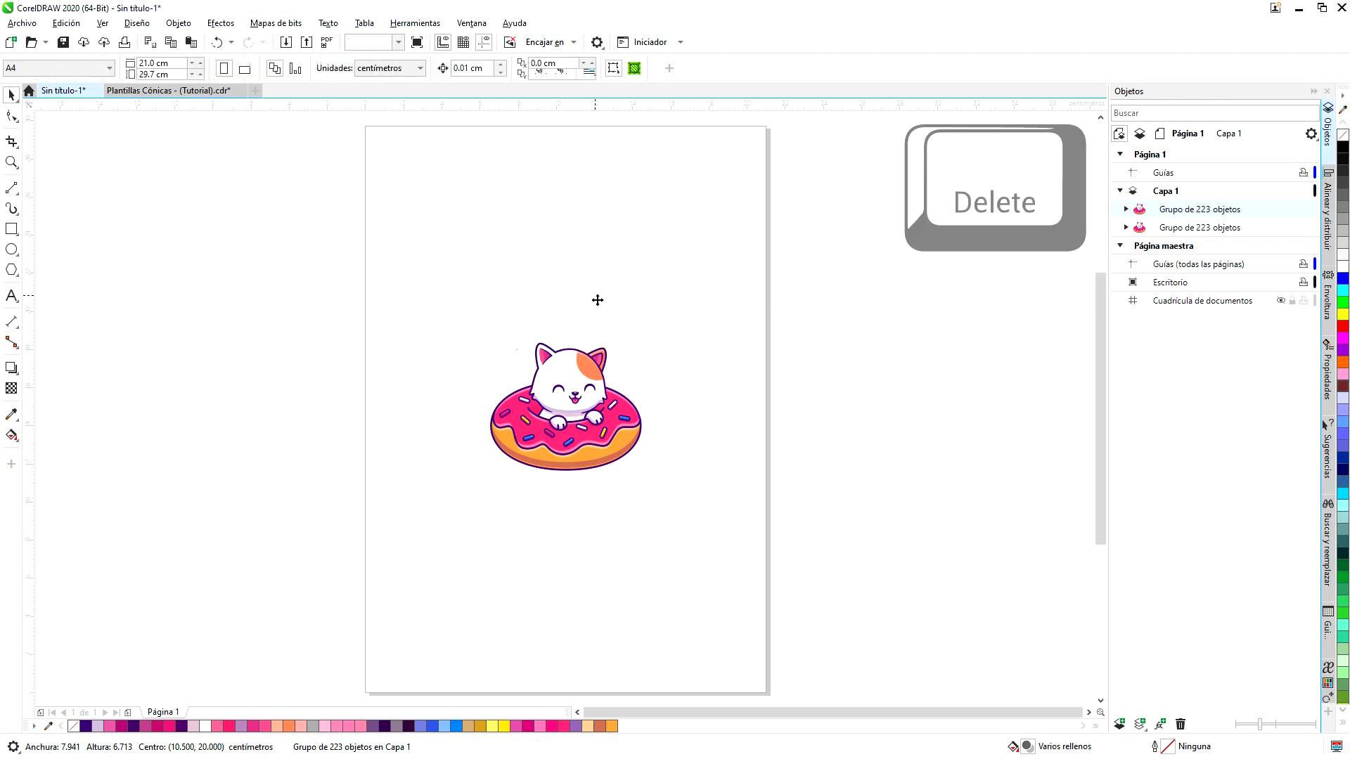
Clear the selection and set the vertical duplicate distance to 10 cm.
{"action": "left_click", "coordinate": [588, 389]}
{"action": "left_click", "coordinate": [622, 211]}
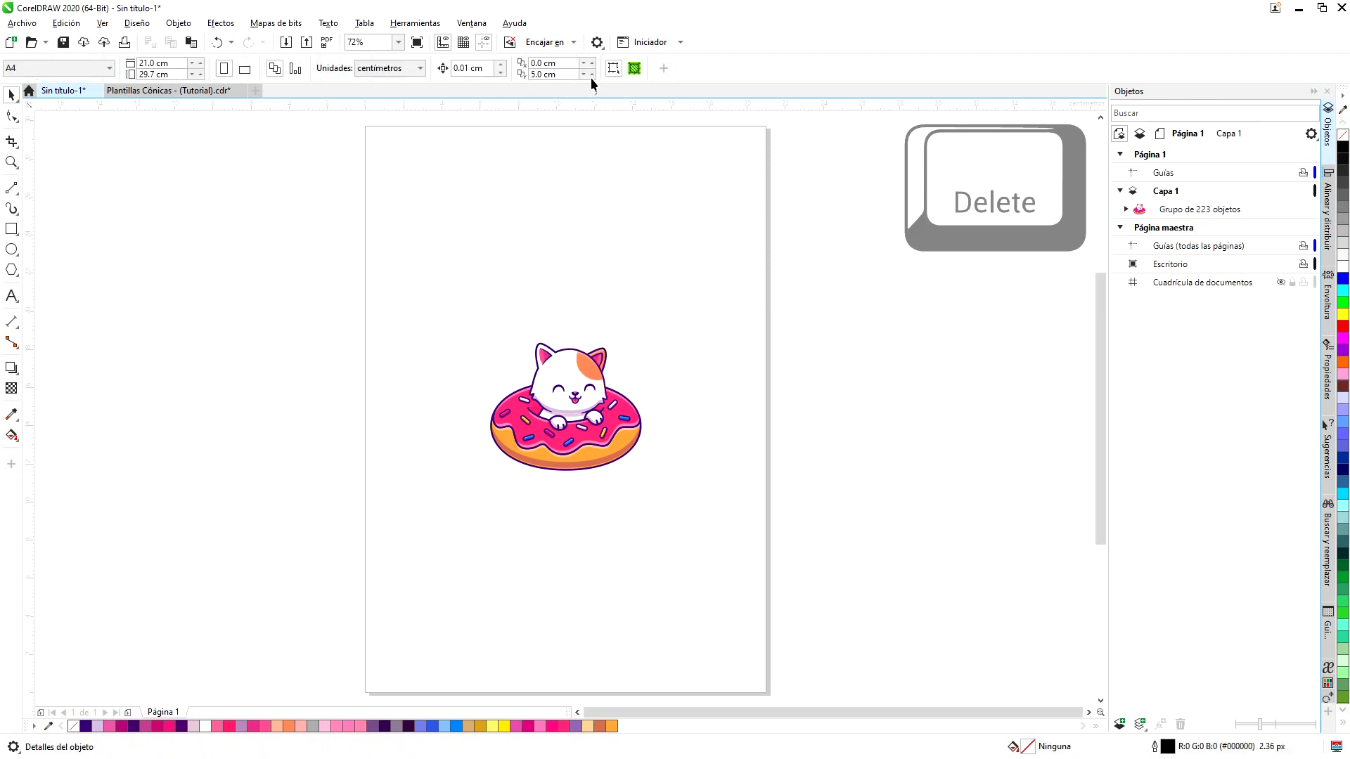
{"action": "left_click_drag", "start_coordinate": [564, 71], "coordinate": [516, 77]}
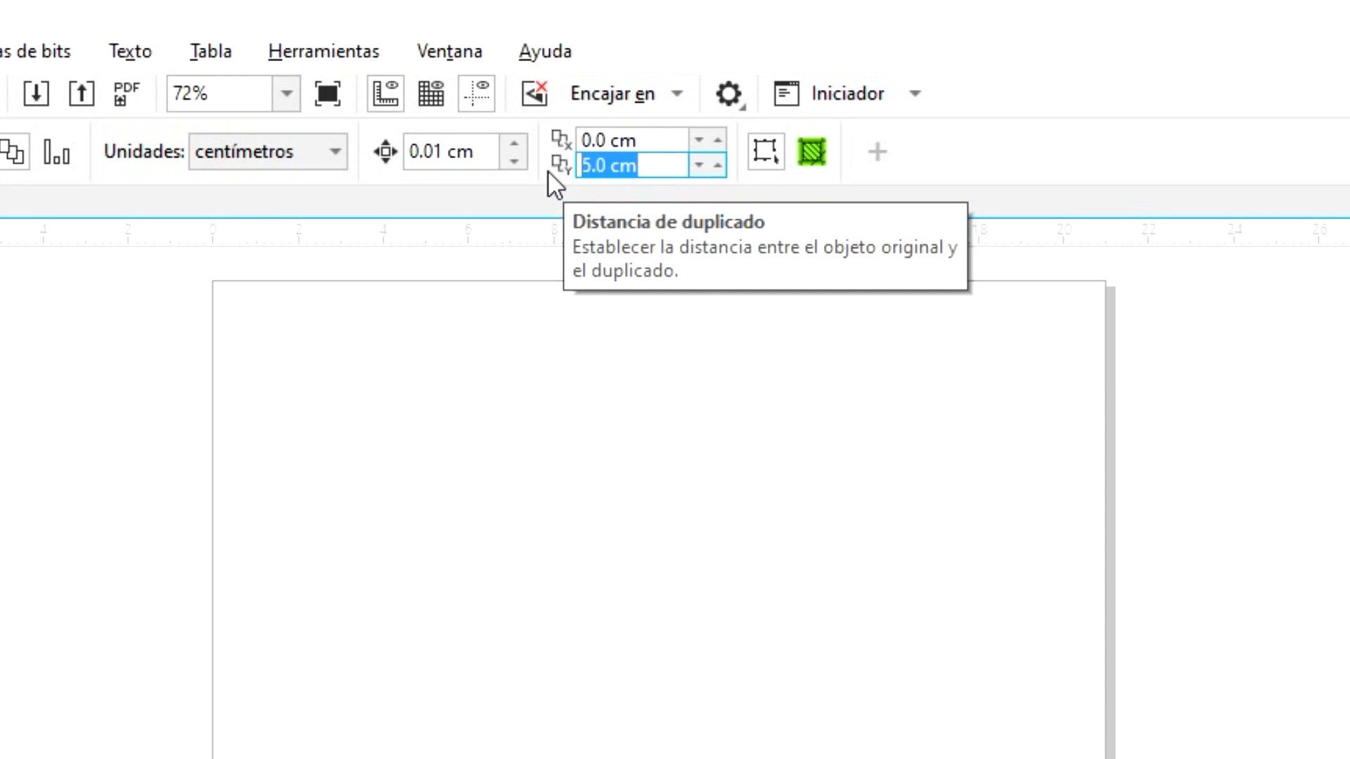
{"action": "type", "text": "10"}
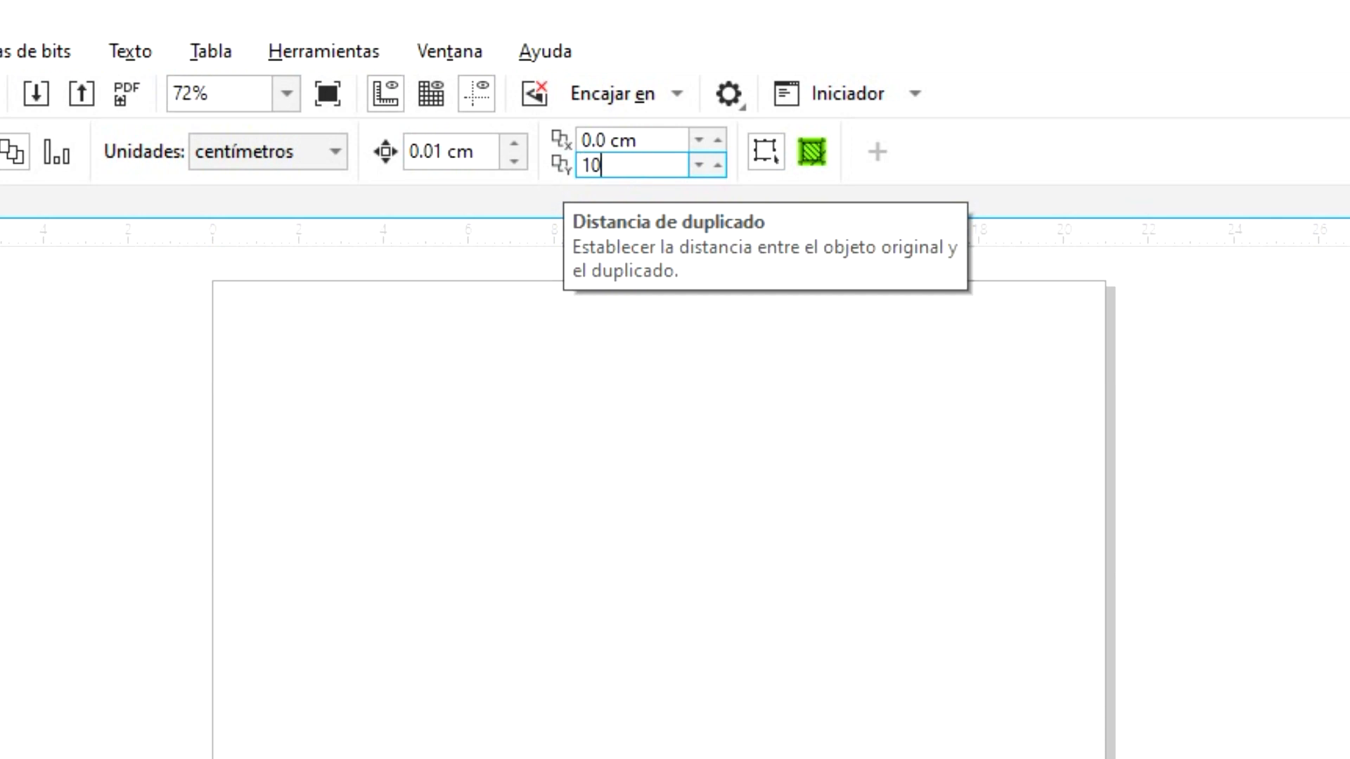
{"action": "key", "text": "Return"}
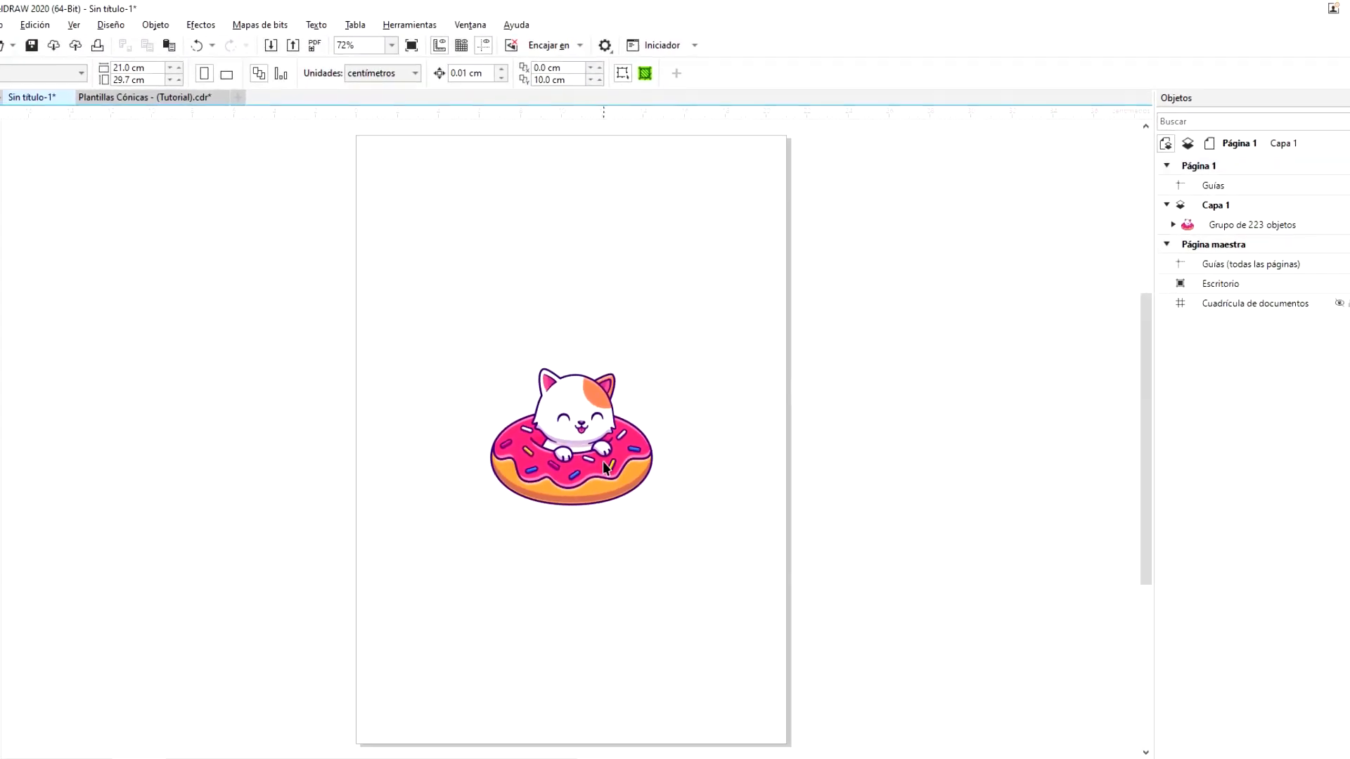
Duplicate the cat-in-donut group 10 cm straight above the original and delete the duplicate.
{"action": "left_click", "coordinate": [595, 429]}
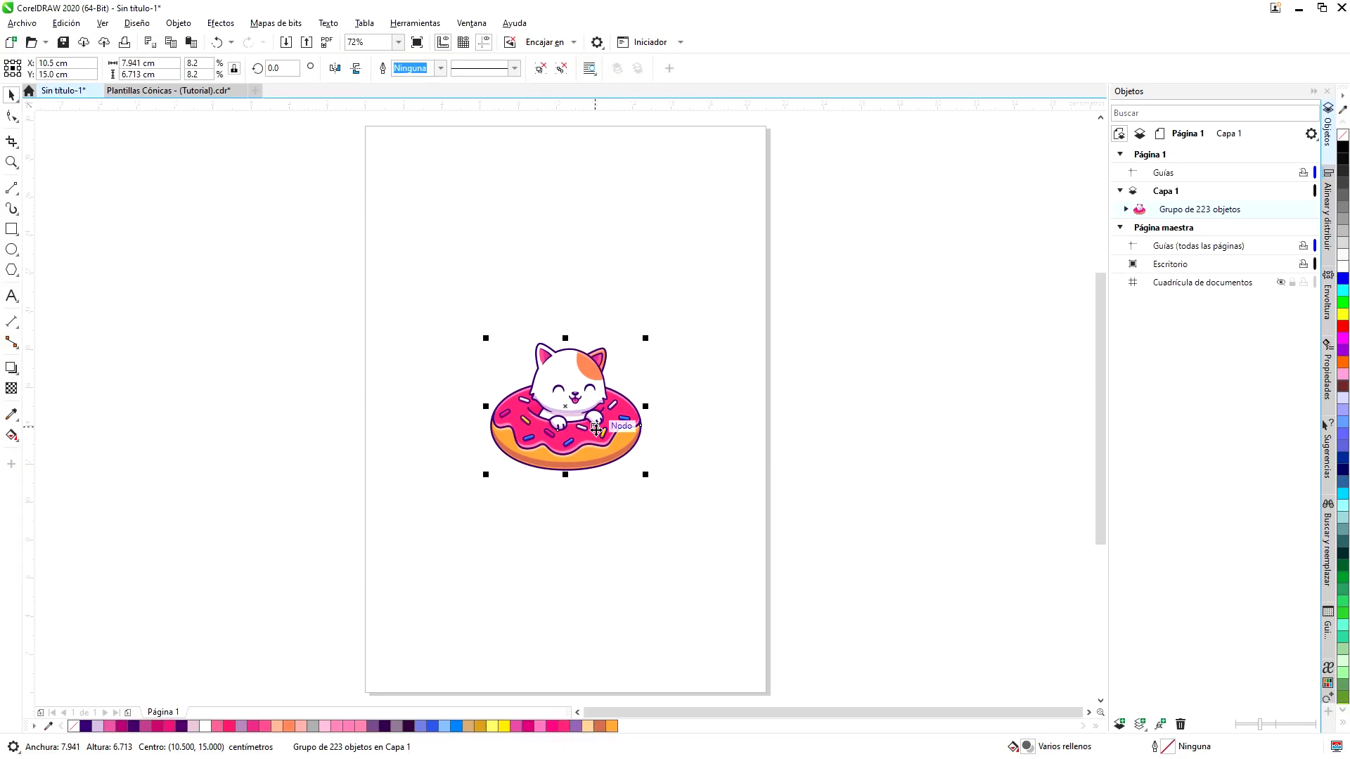
{"action": "key", "text": "ctrl+d"}
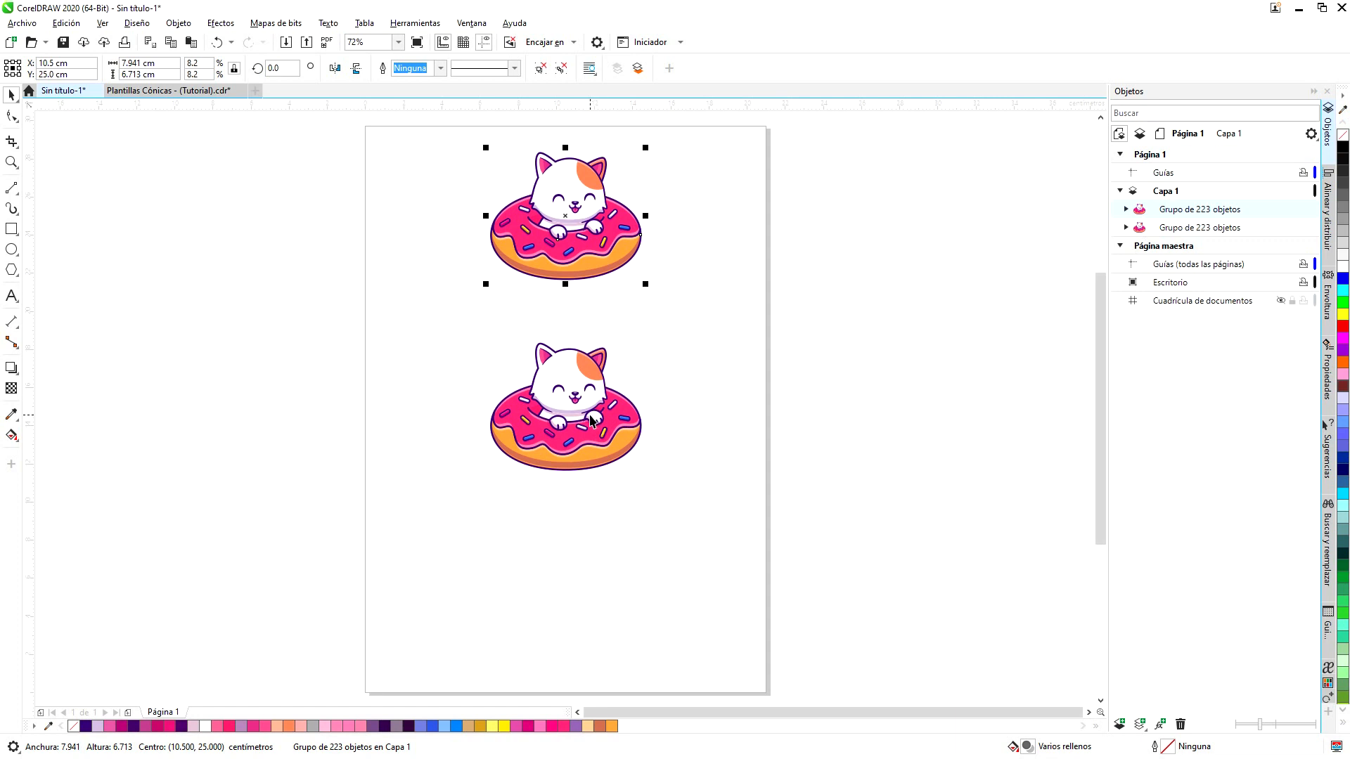
{"action": "key", "text": "Delete"}
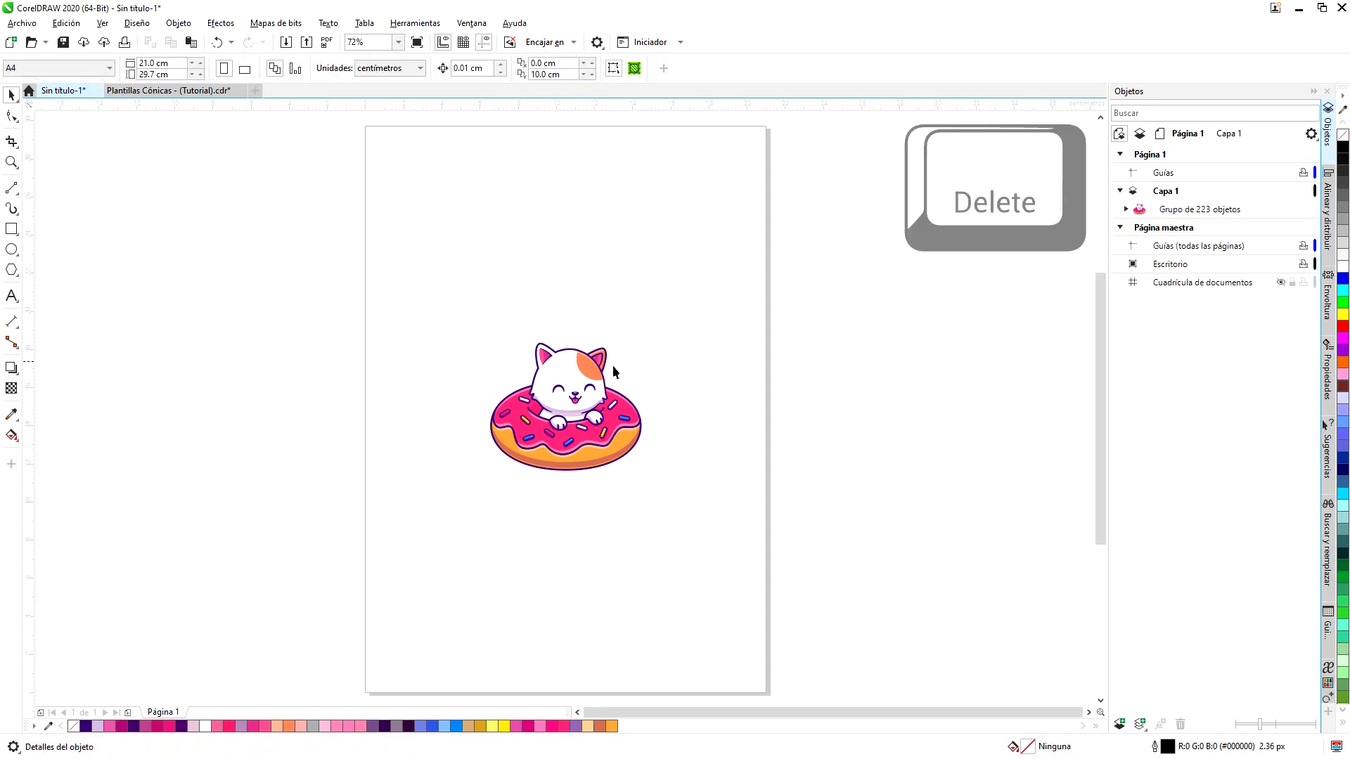
Set the duplicate distances to 7 cm horizontally and 0 cm vertically.
{"action": "left_click", "coordinate": [575, 408]}
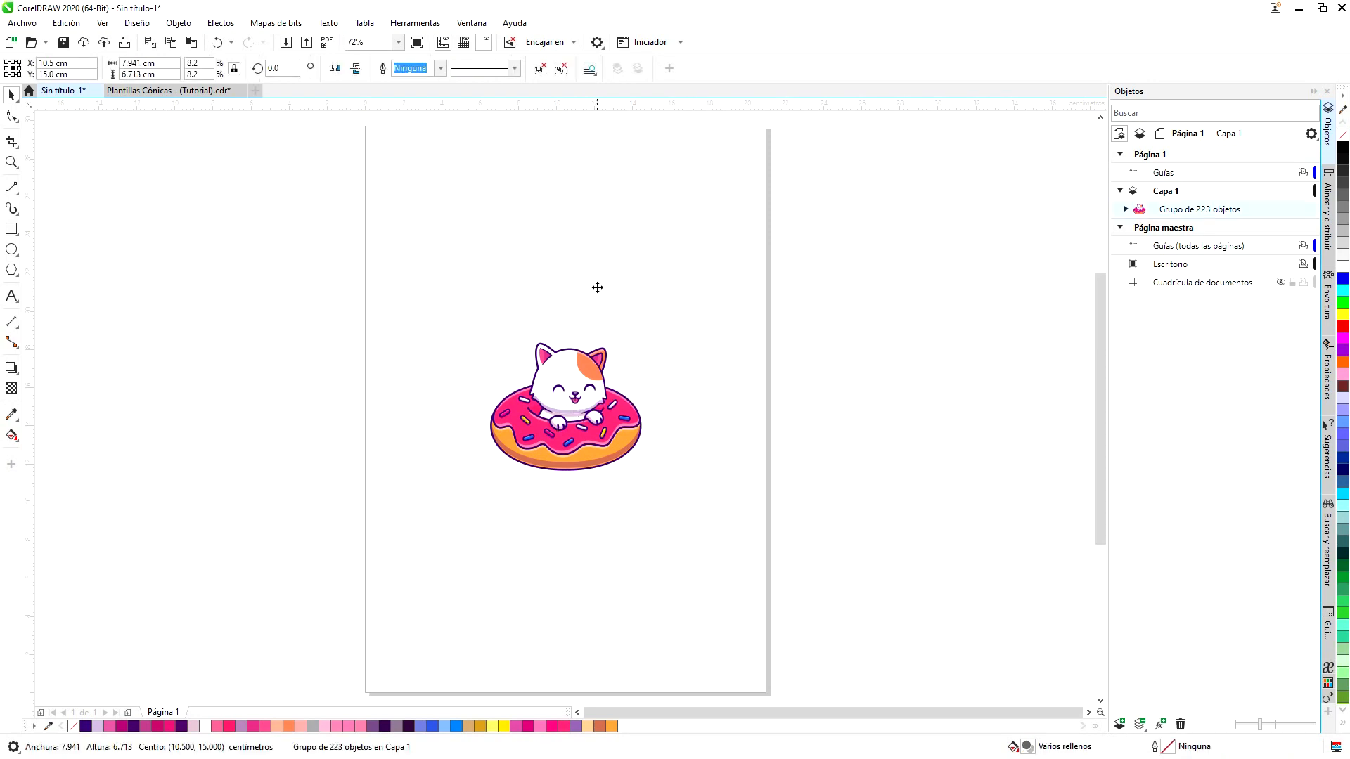
{"action": "left_click", "coordinate": [597, 287]}
{"action": "left_click_drag", "start_coordinate": [570, 74], "coordinate": [499, 82]}
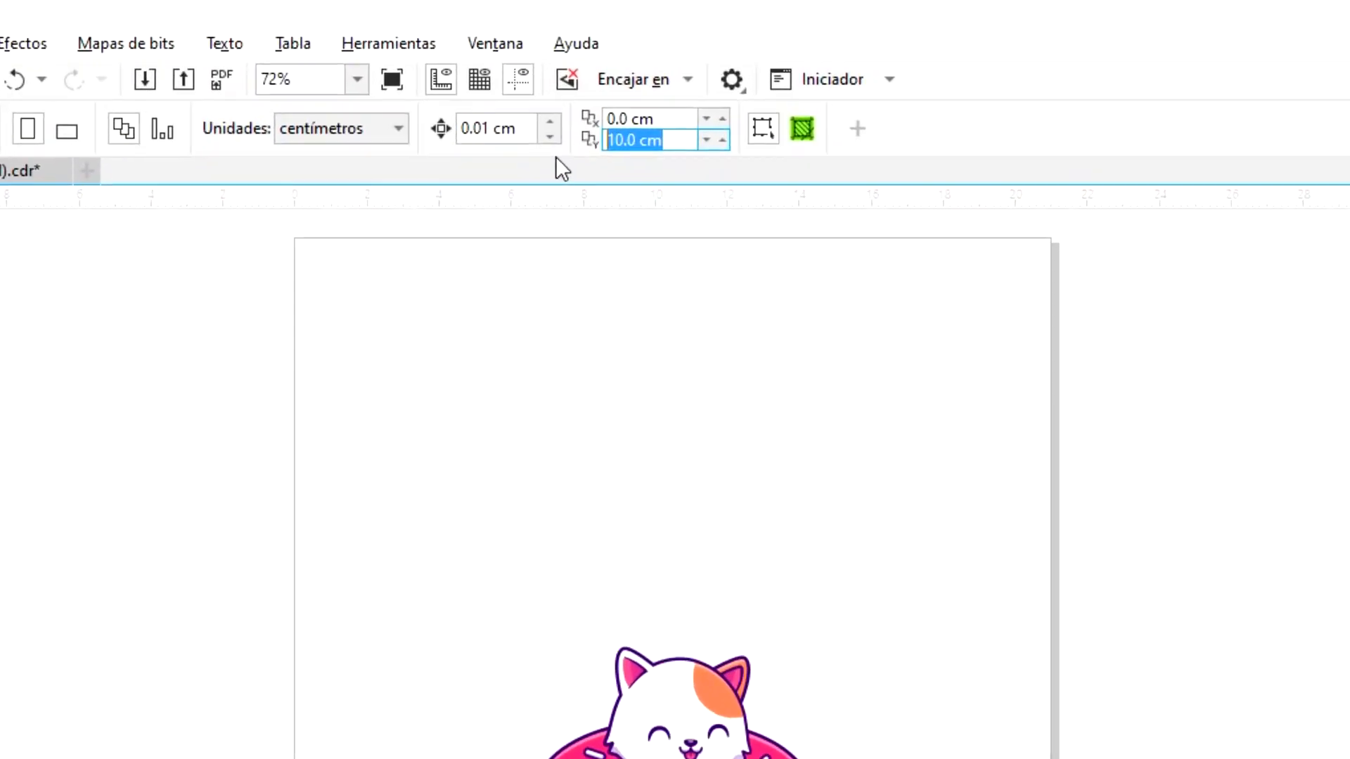
{"action": "type", "text": "0"}
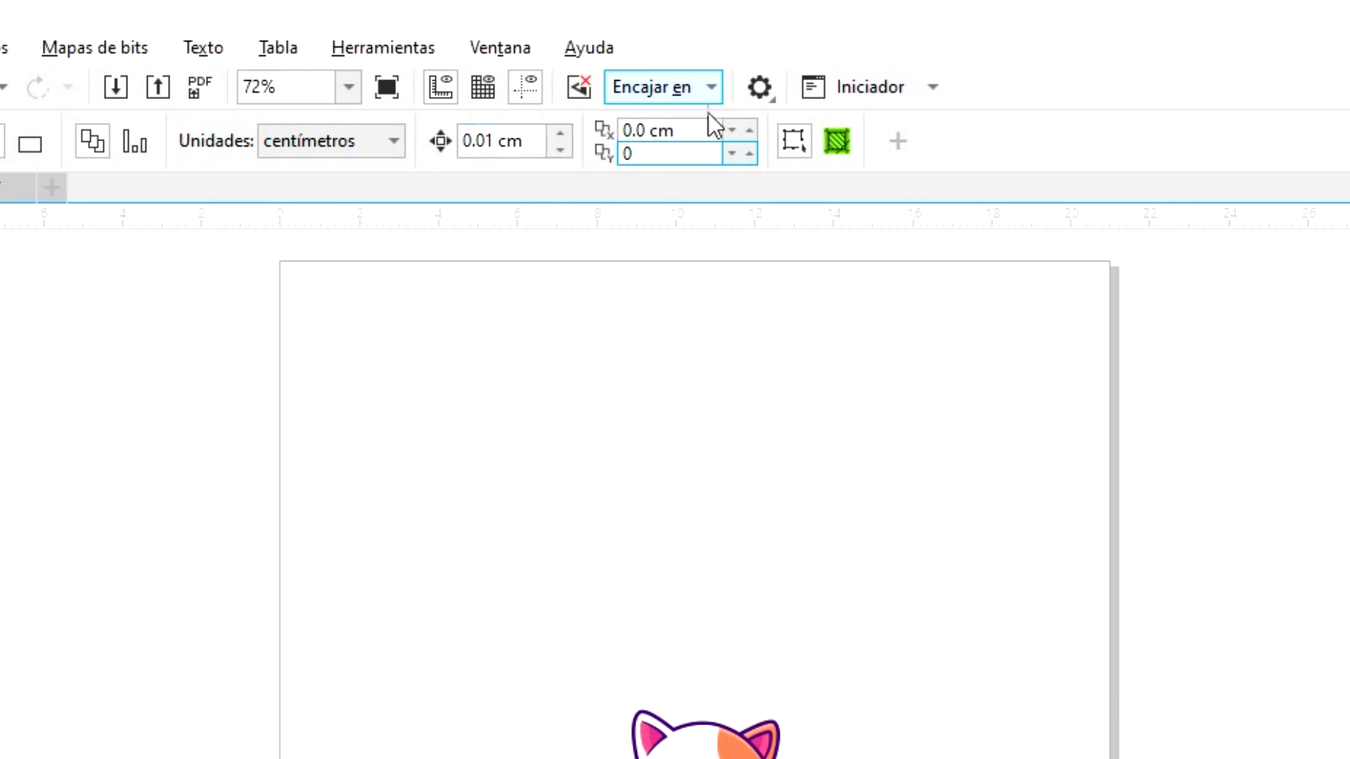
{"action": "left_click_drag", "start_coordinate": [696, 131], "coordinate": [599, 147]}
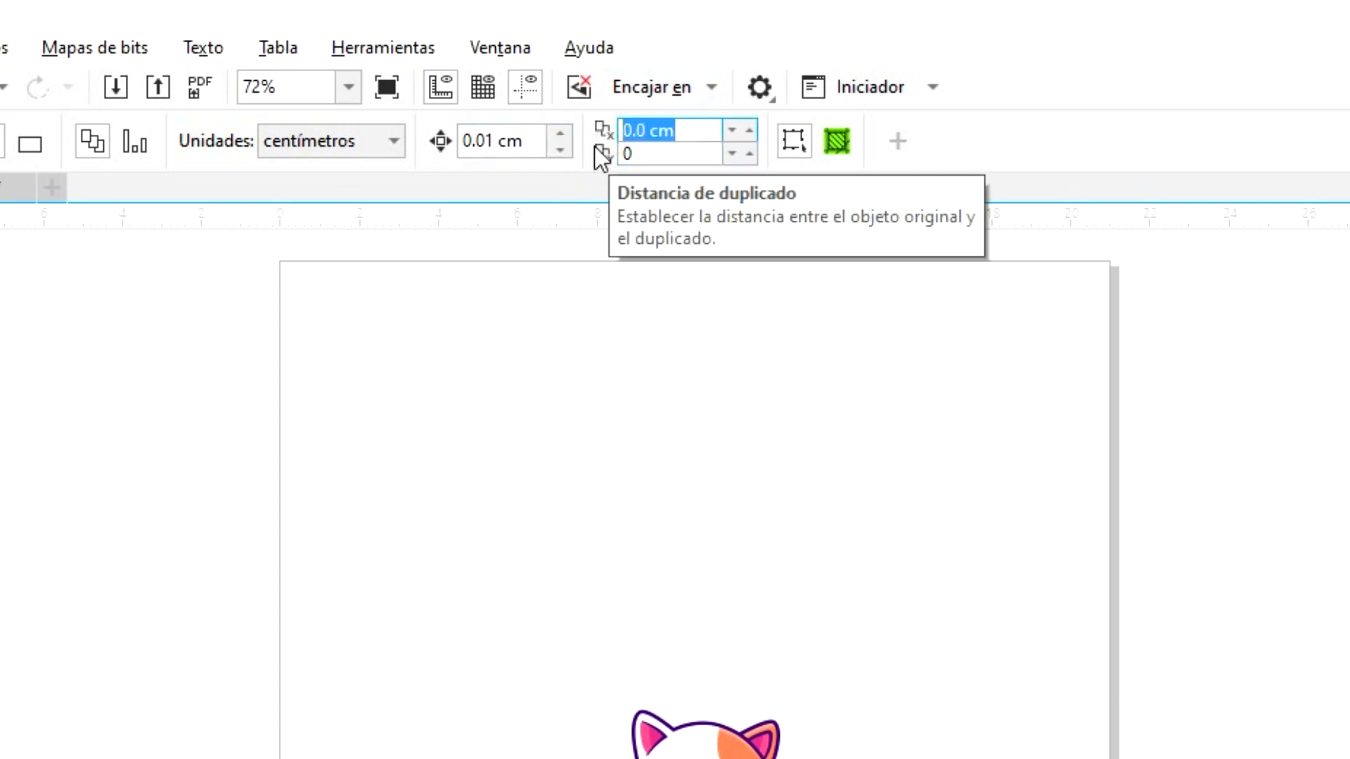
{"action": "type", "text": "7"}
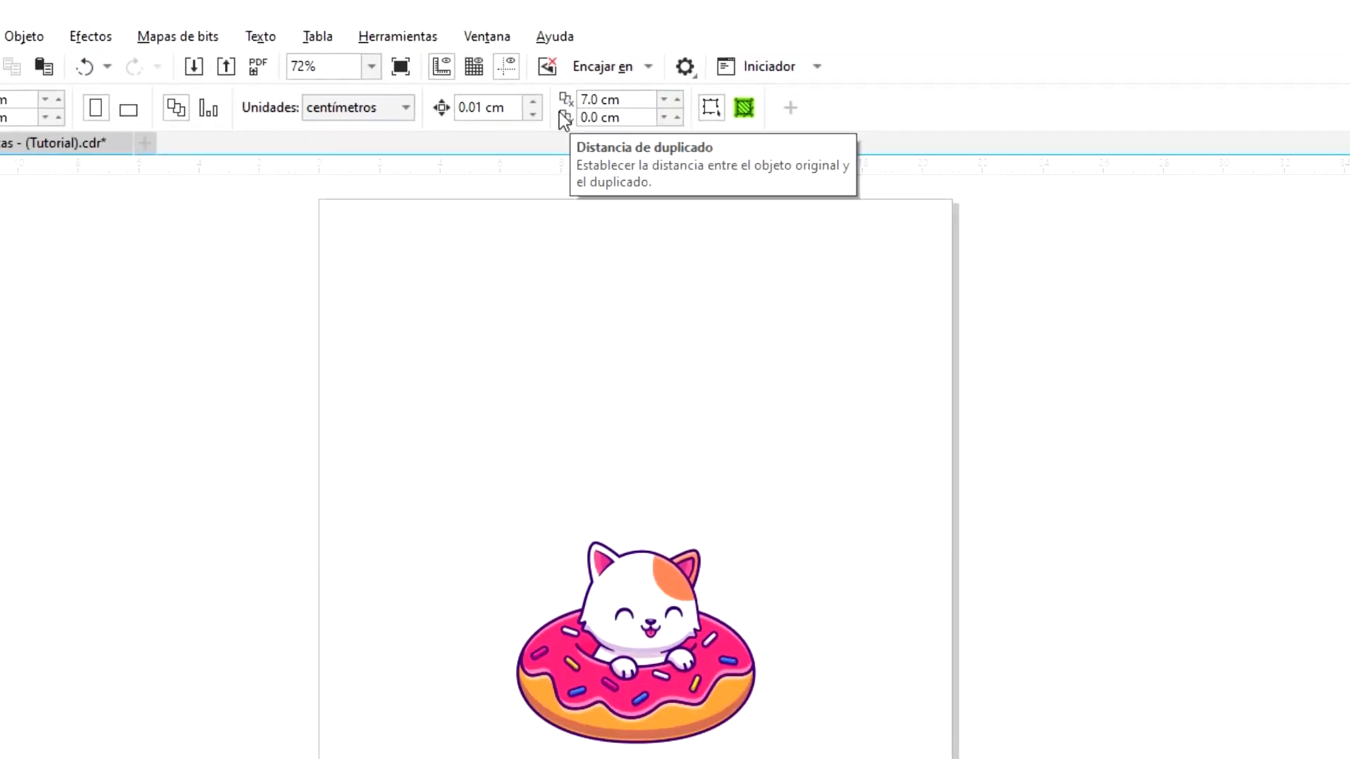
Duplicate the cat-in-donut group 7 cm to the right of the original and delete the duplicate.
{"action": "left_click", "coordinate": [687, 689]}
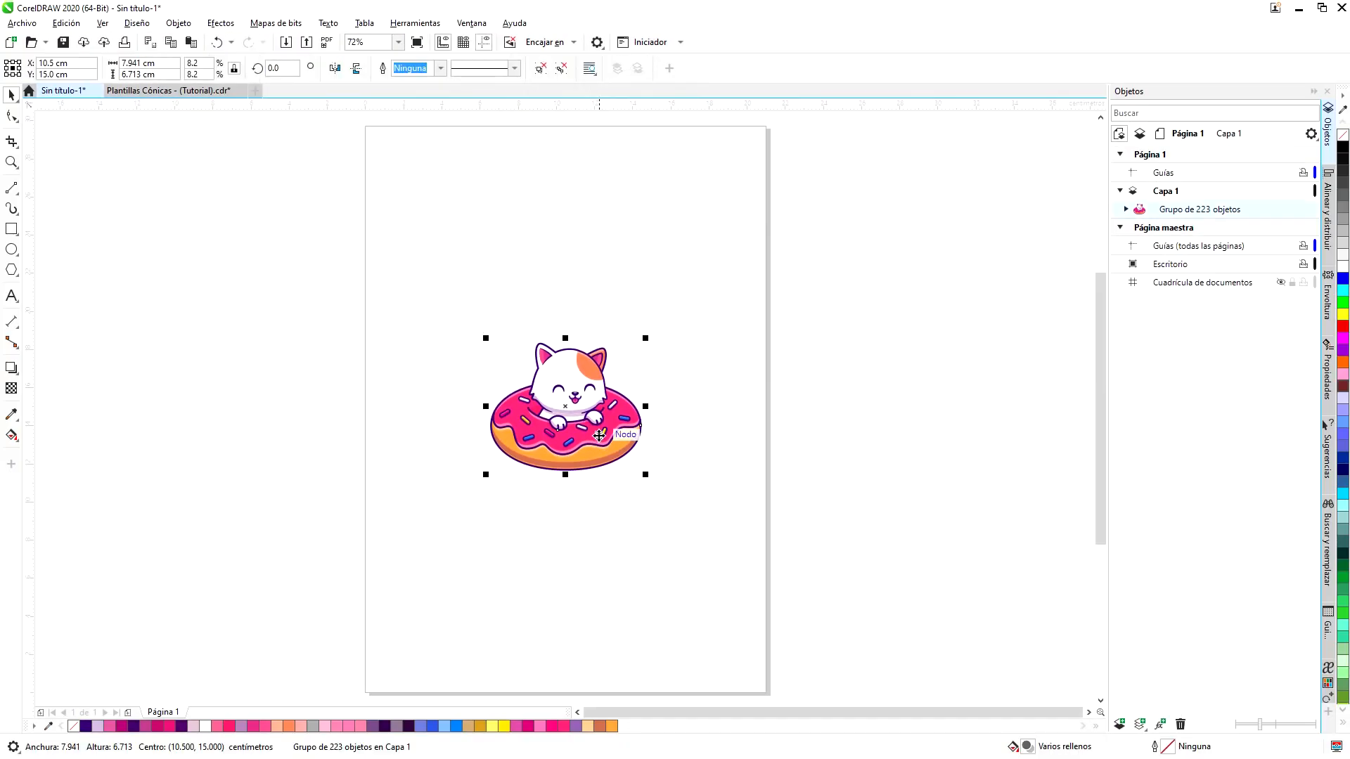
{"action": "key", "text": "ctrl+d"}
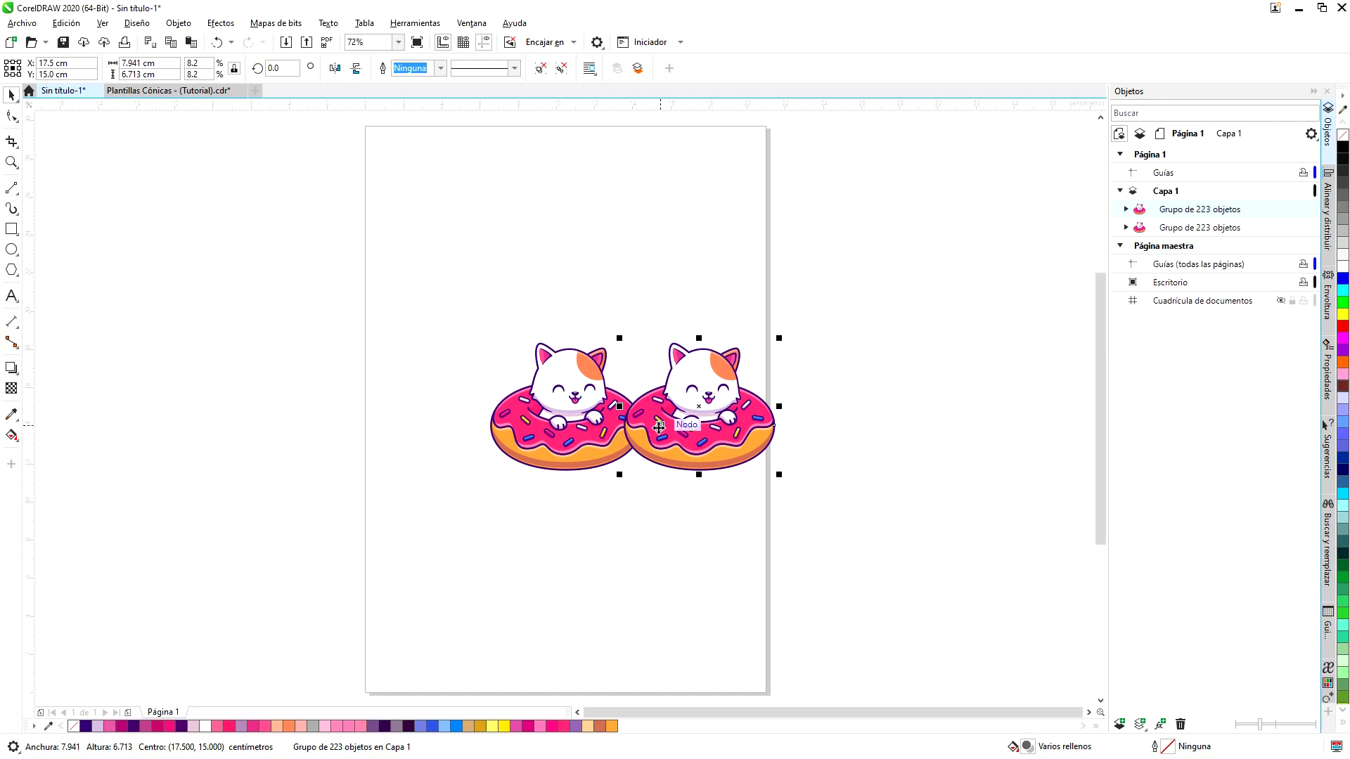
{"action": "key", "text": "Delete"}
Set the horizontal duplicate distance to -10 cm.
{"action": "left_click", "coordinate": [566, 63]}
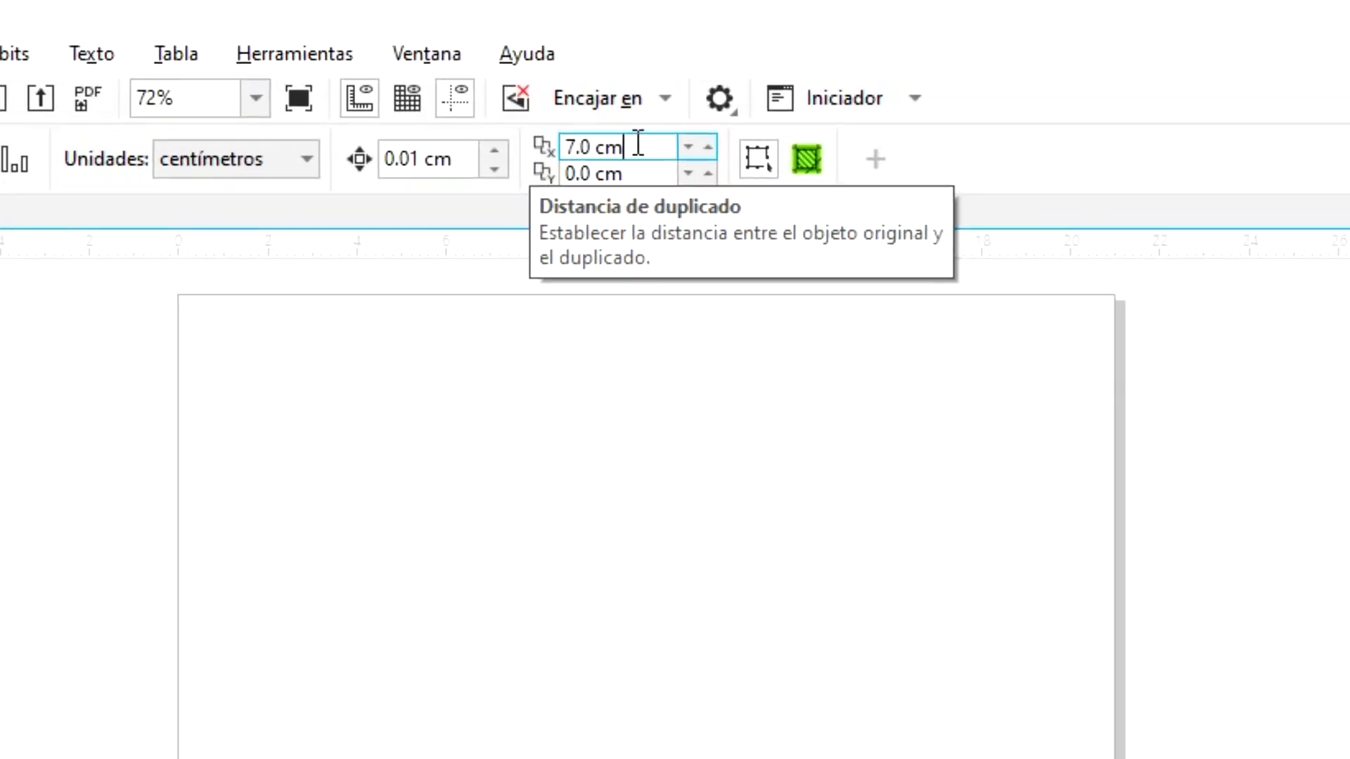
{"action": "left_click_drag", "start_coordinate": [638, 144], "coordinate": [570, 156]}
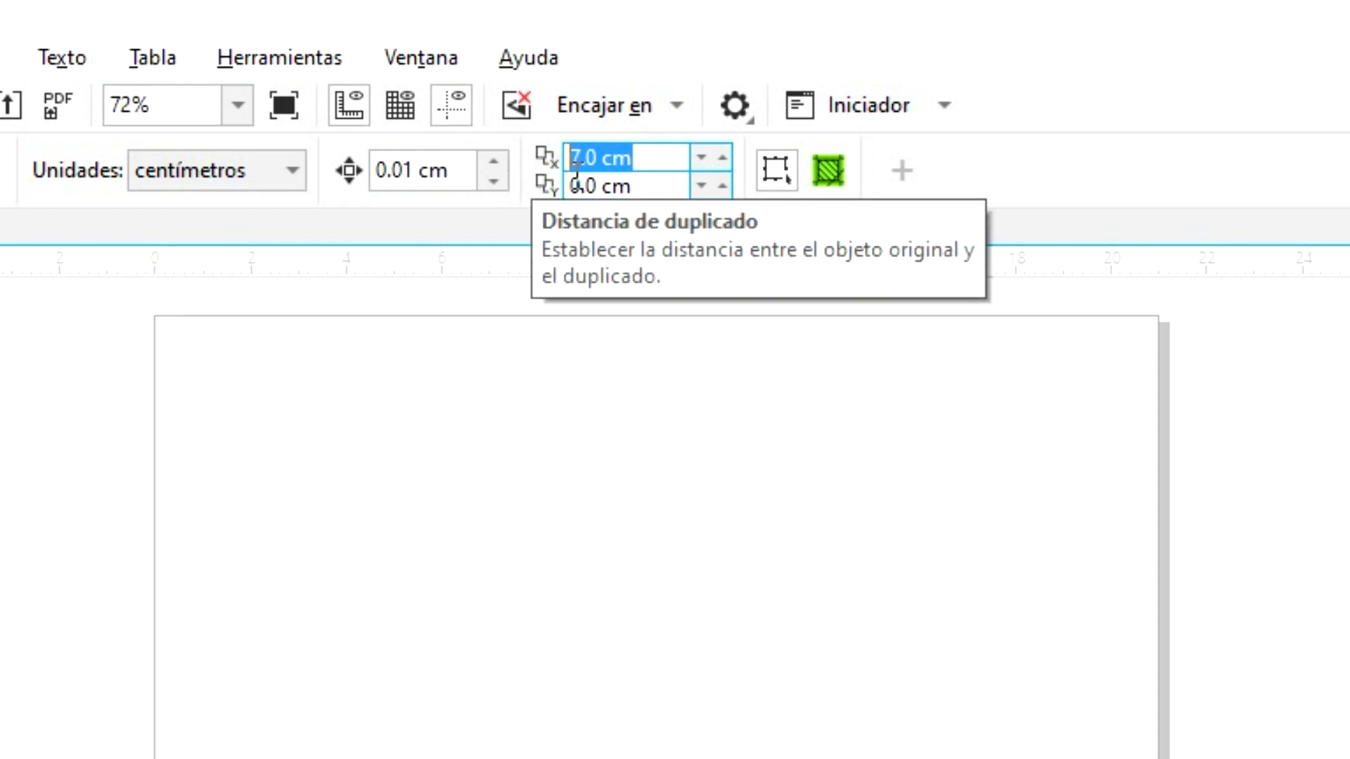
{"action": "type", "text": "-10"}
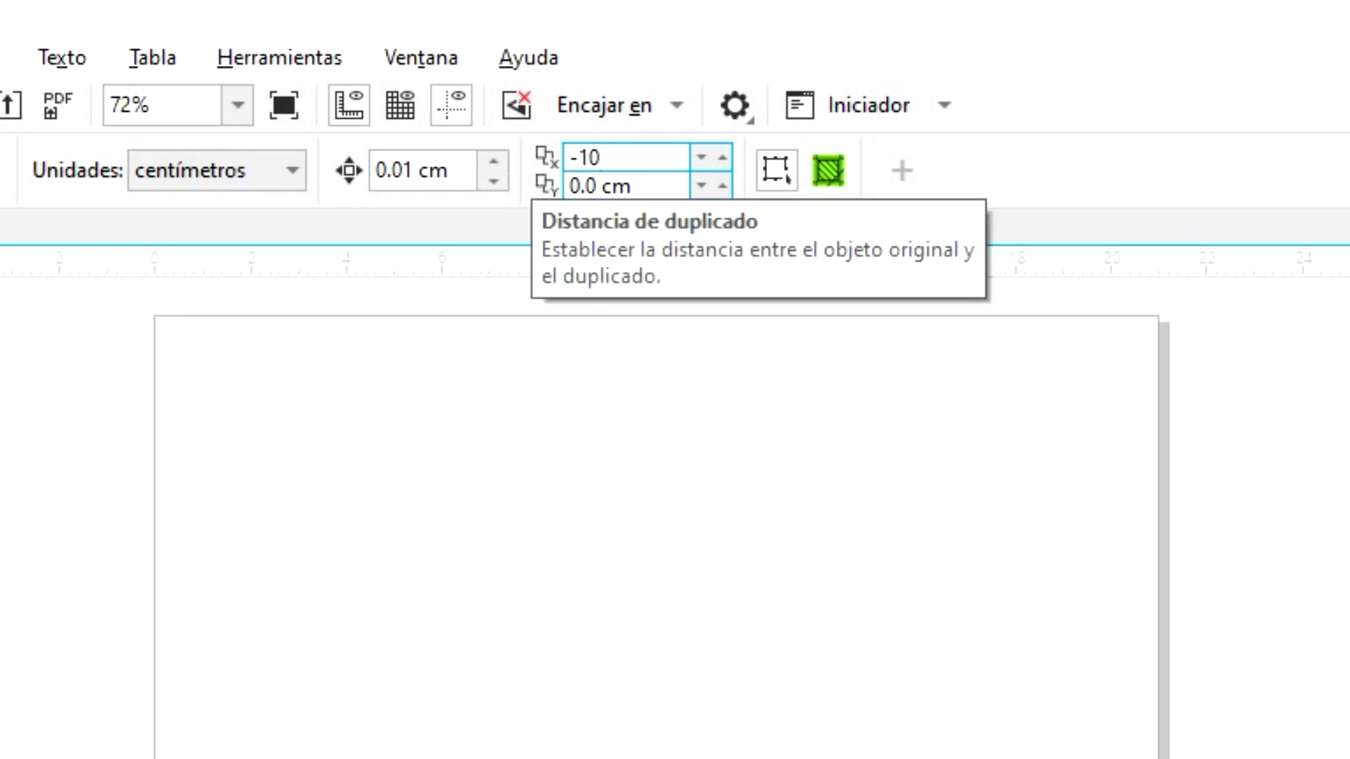
{"action": "key", "text": "Tab"}
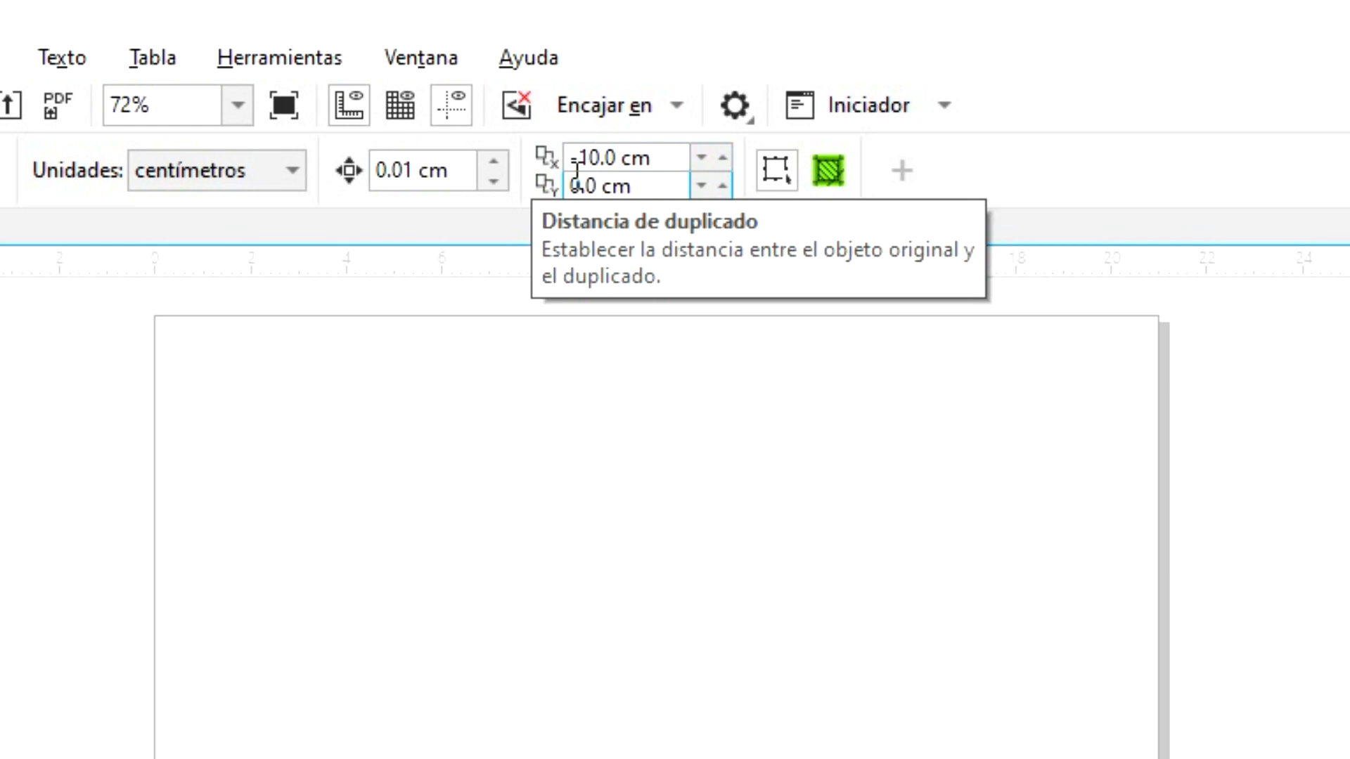
Duplicate the cat-in-donut group 10 cm to the left of the original and delete the duplicate.
{"action": "left_click", "coordinate": [635, 595]}
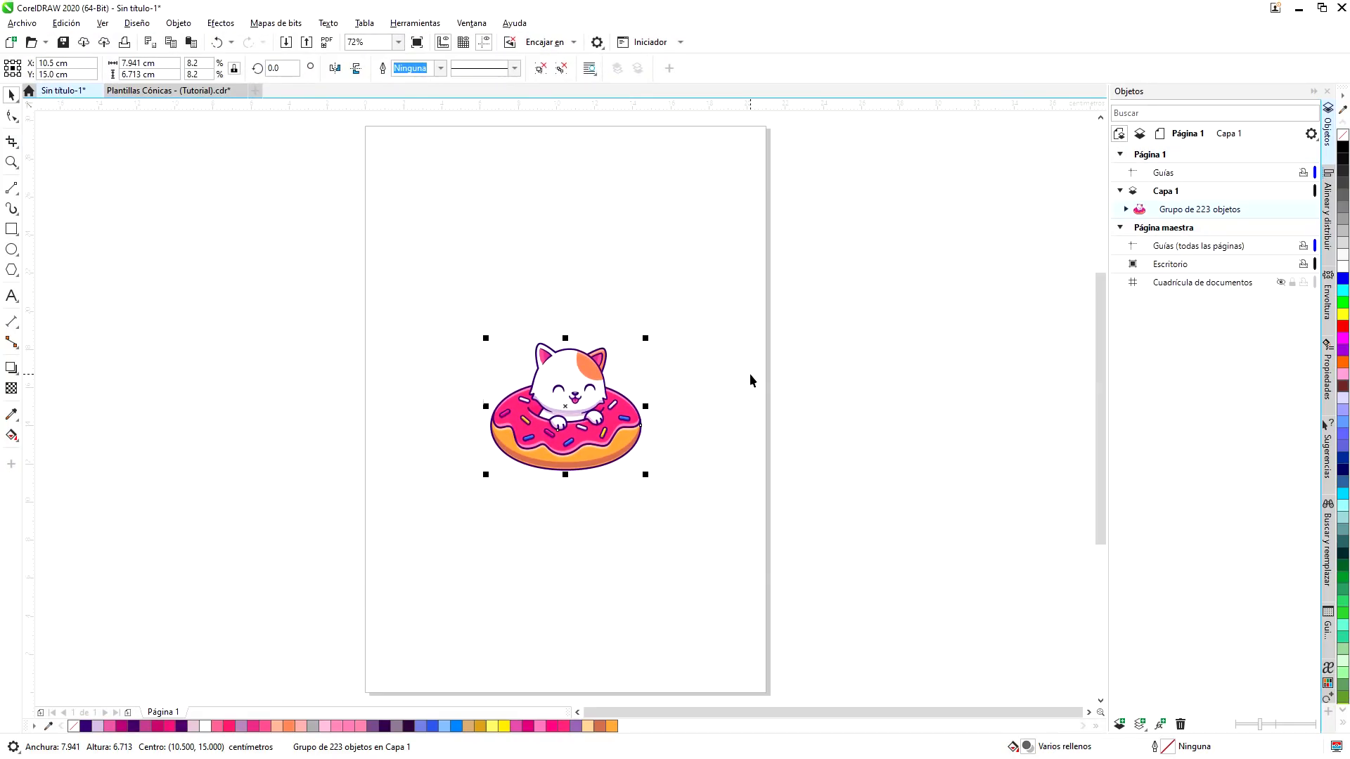
{"action": "key", "text": "ctrl+d"}
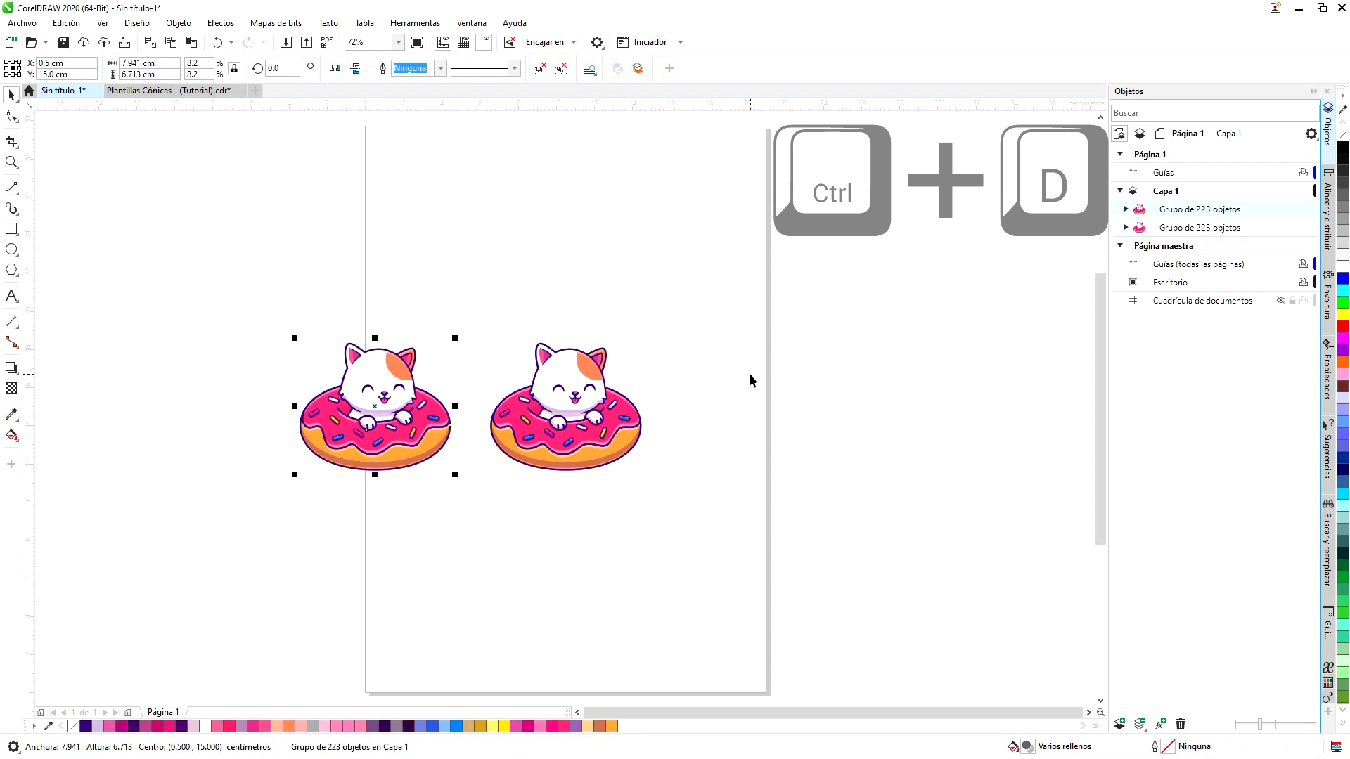
{"action": "key", "text": "Delete"}
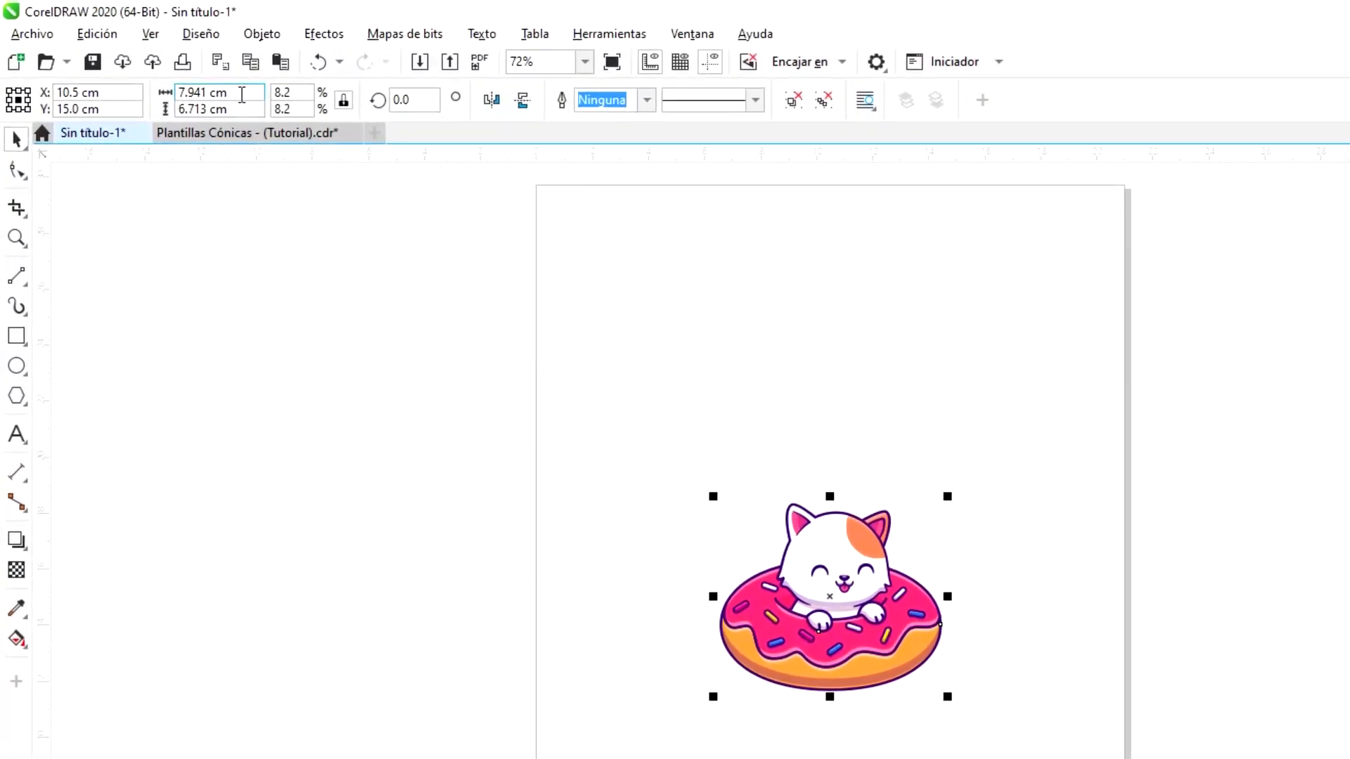
Set the cat-in-donut group's width to 10 cm, scaling its height proportionally.
{"action": "left_click_drag", "start_coordinate": [445, 173], "coordinate": [329, 180]}
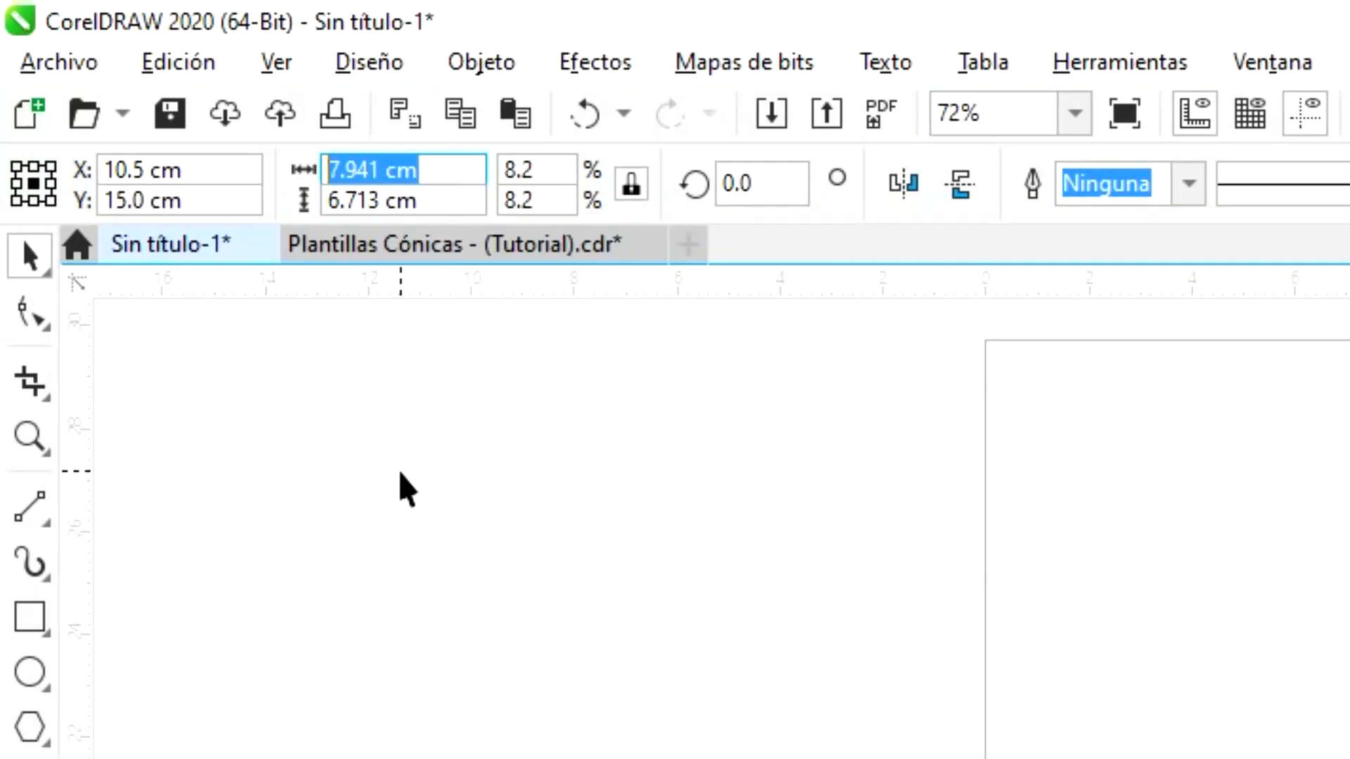
{"action": "type", "text": "10"}
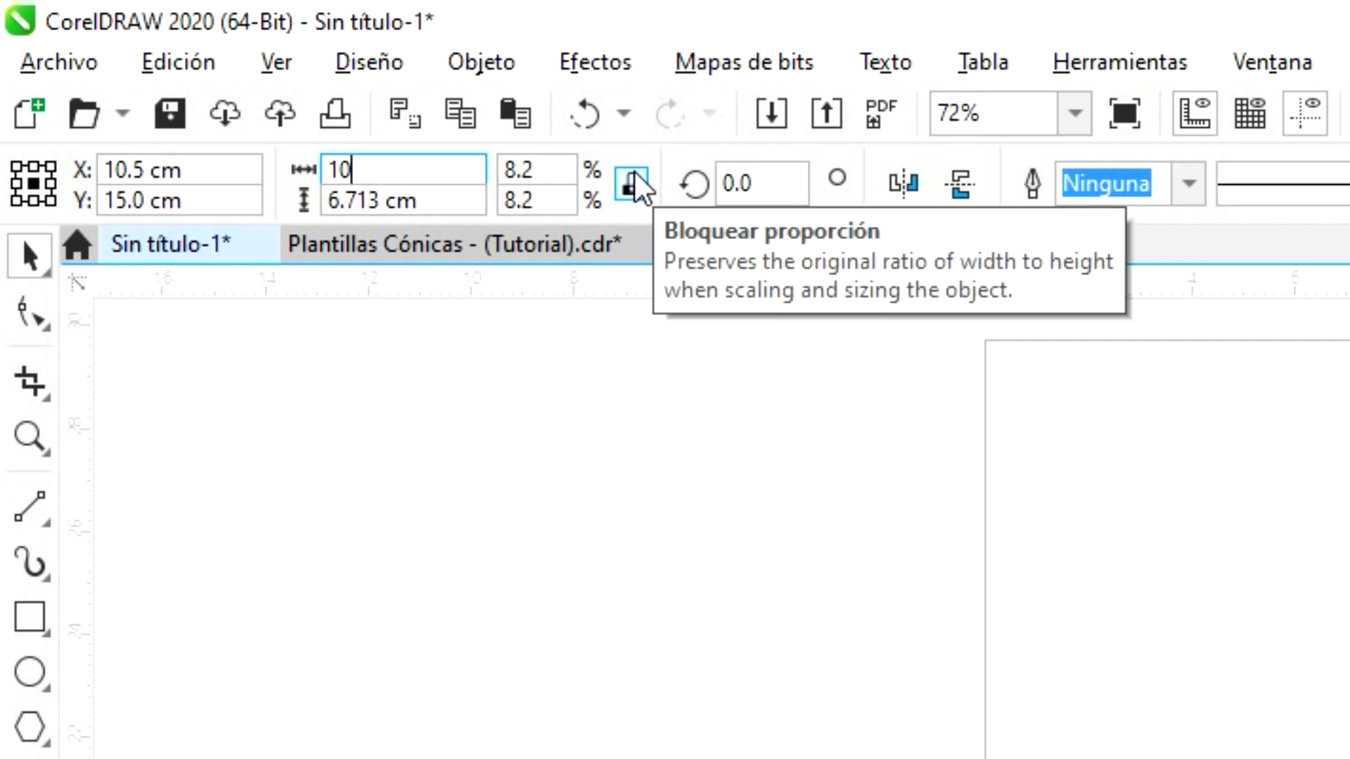
{"action": "left_click", "coordinate": [504, 195]}
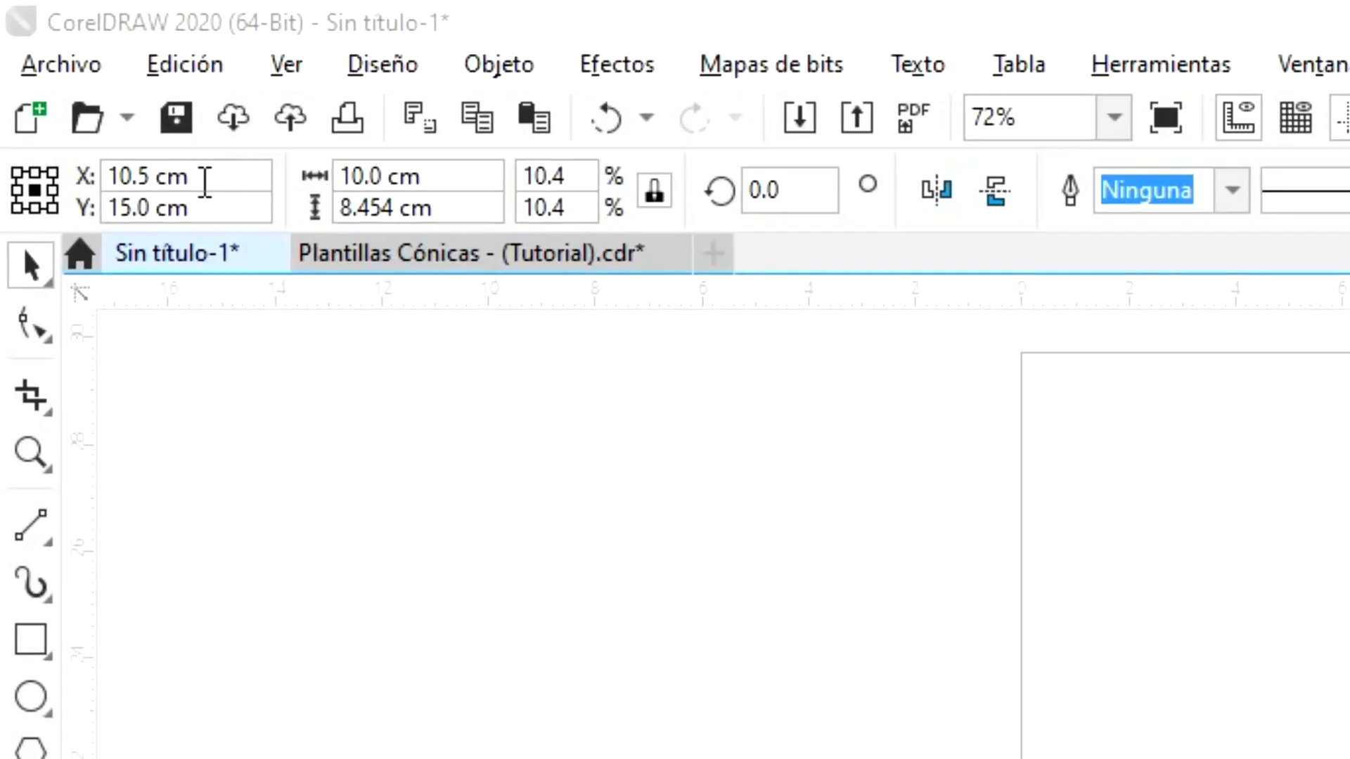
{"action": "left_click", "coordinate": [199, 182]}
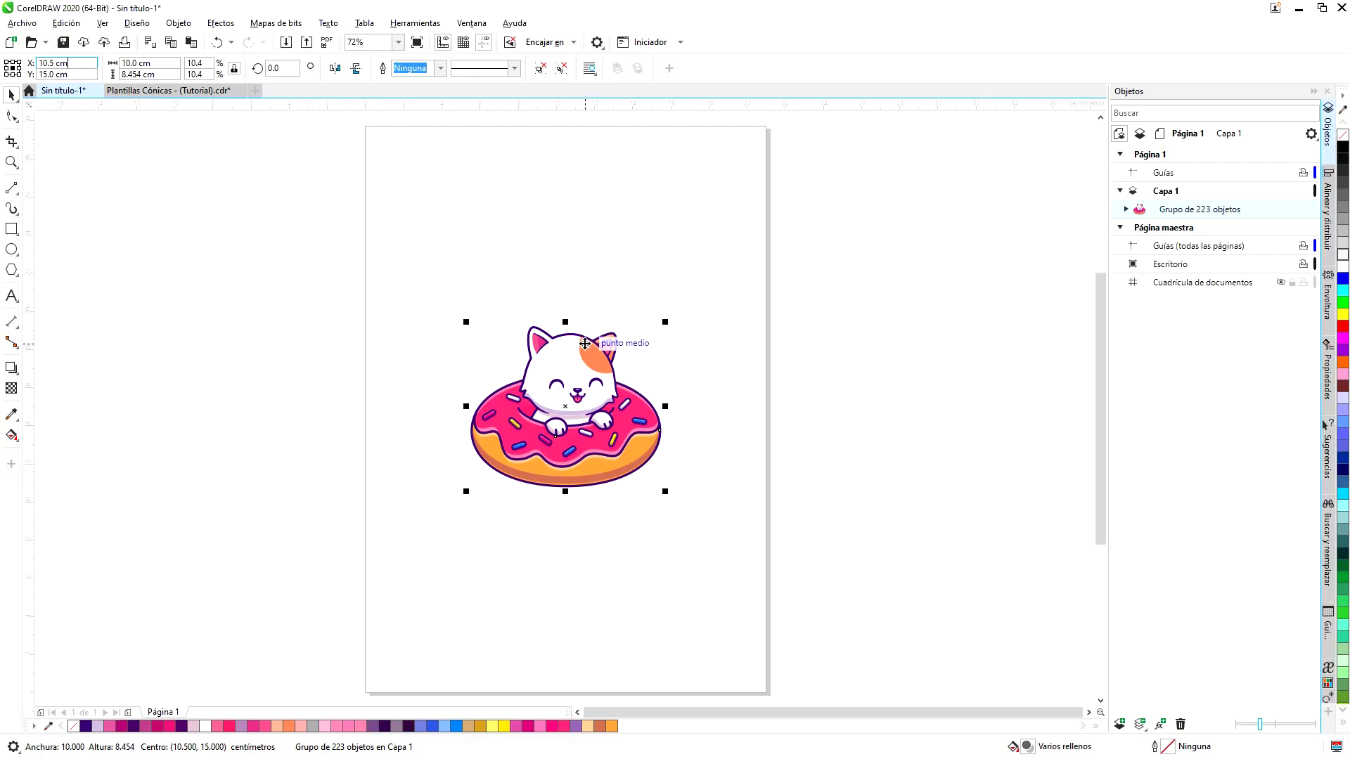
Clear the selection and set the horizontal duplicate distance to 0 cm.
{"action": "left_click", "coordinate": [631, 232]}
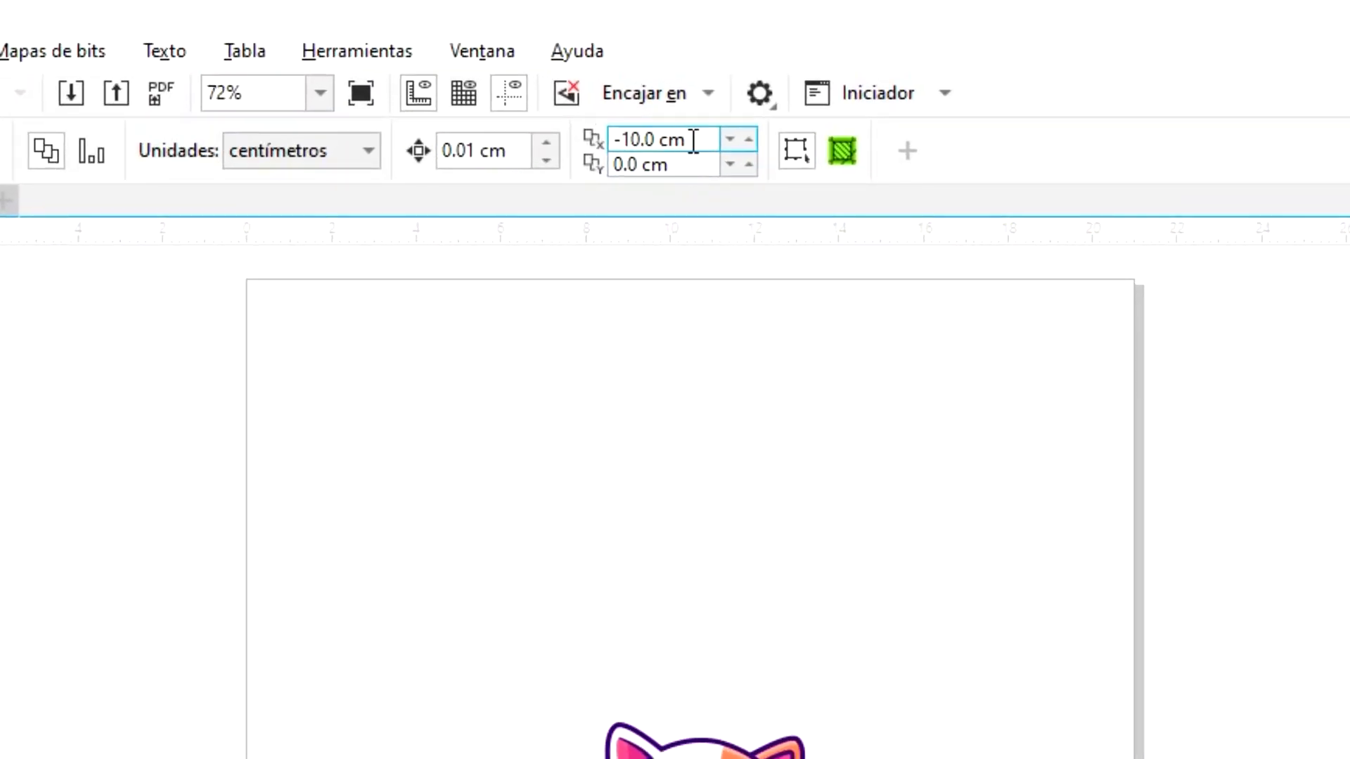
{"action": "left_click", "coordinate": [693, 141]}
{"action": "type", "text": "0"}
{"action": "key", "text": "Return"}
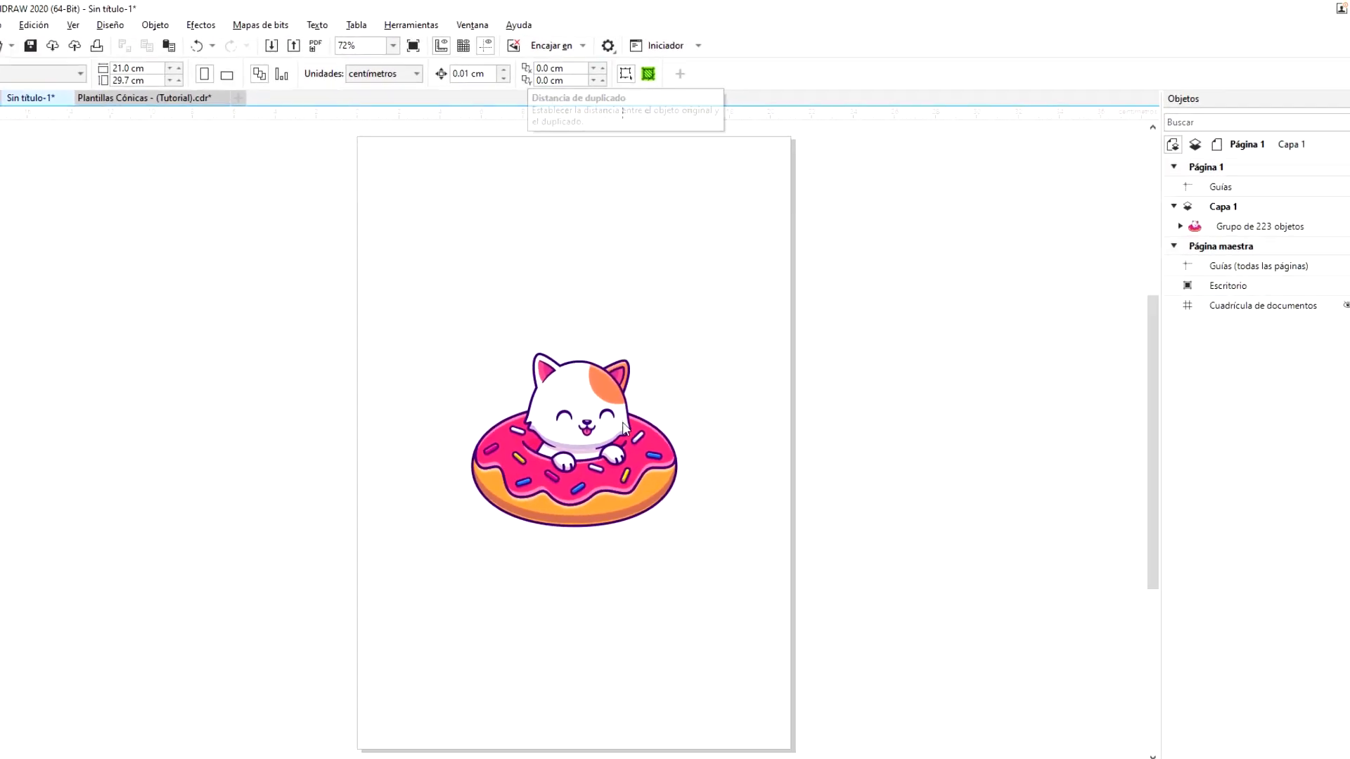
Duplicate the cat-in-donut group exactly on top of the original and delete the upper duplicate.
{"action": "left_click", "coordinate": [623, 426]}
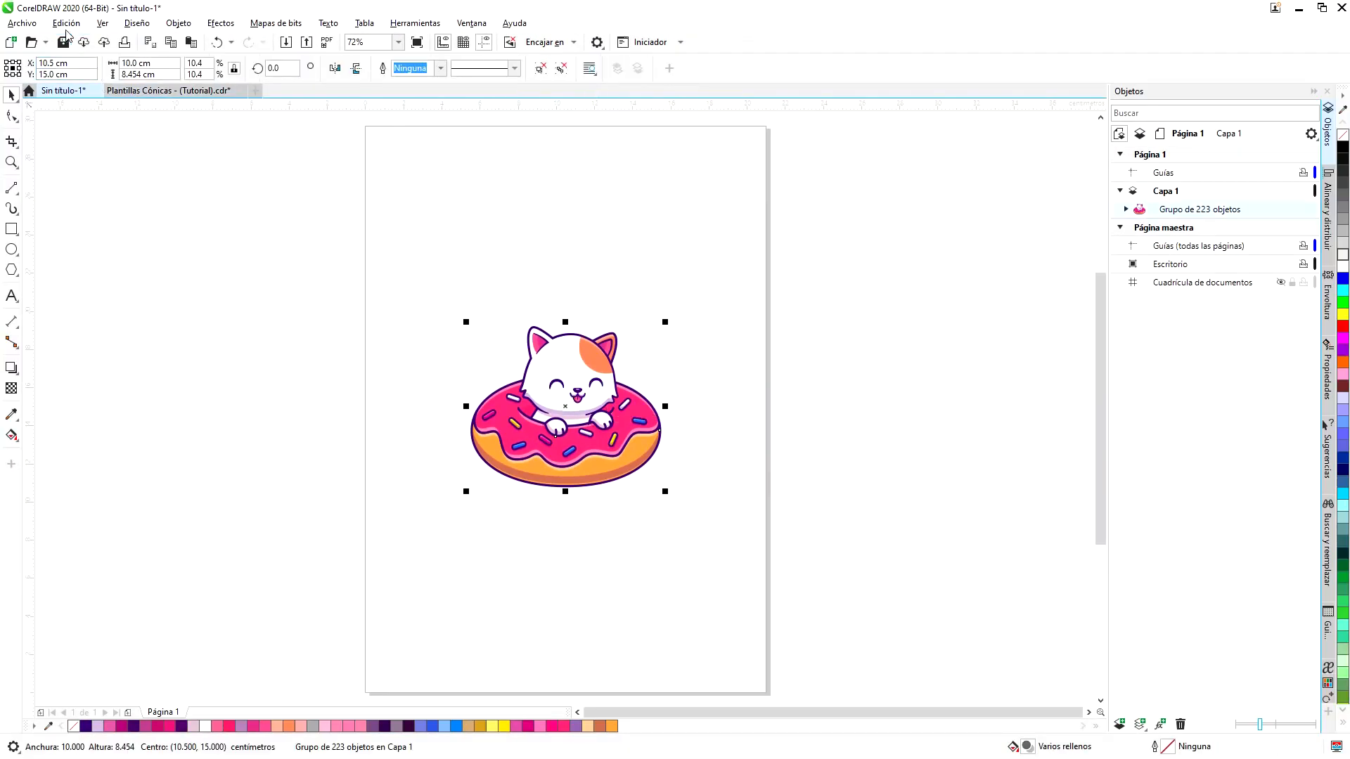
{"action": "left_click", "coordinate": [67, 26]}
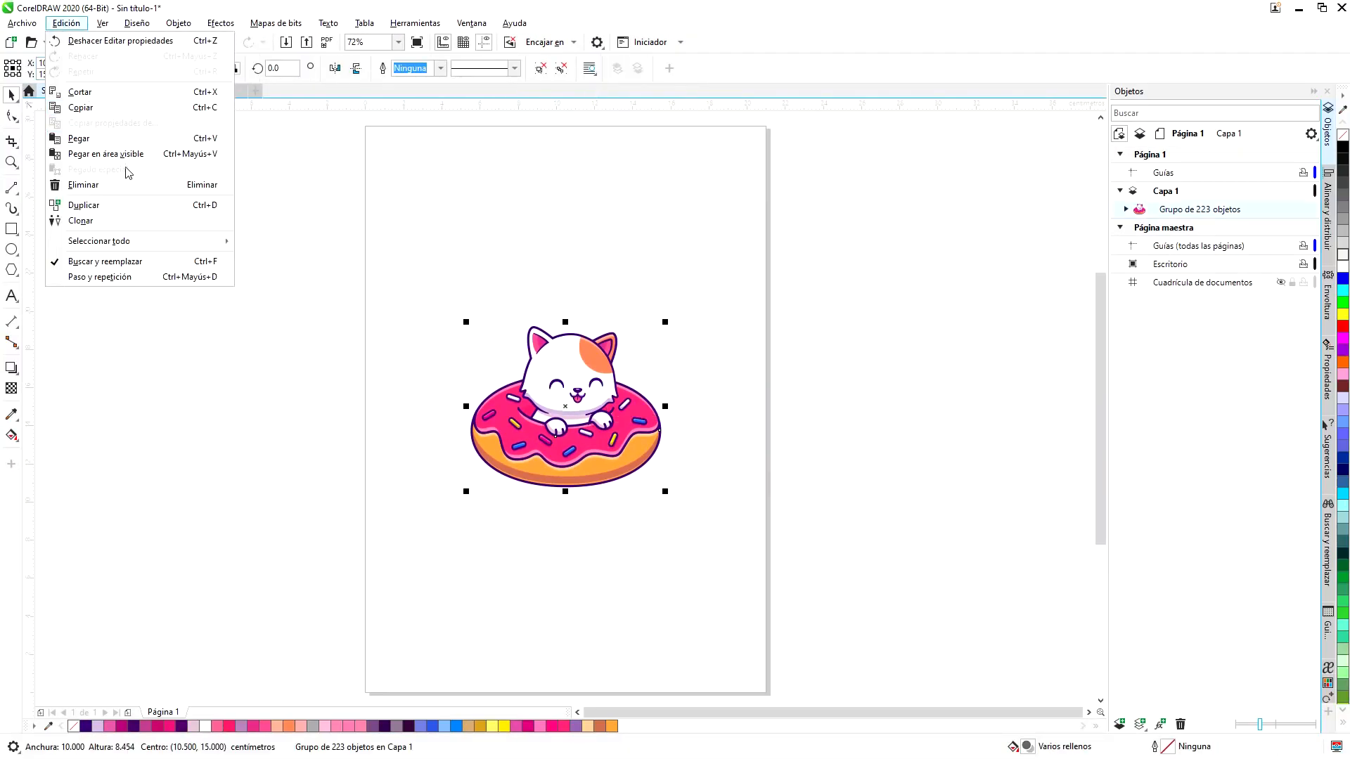
{"action": "left_click", "coordinate": [145, 206]}
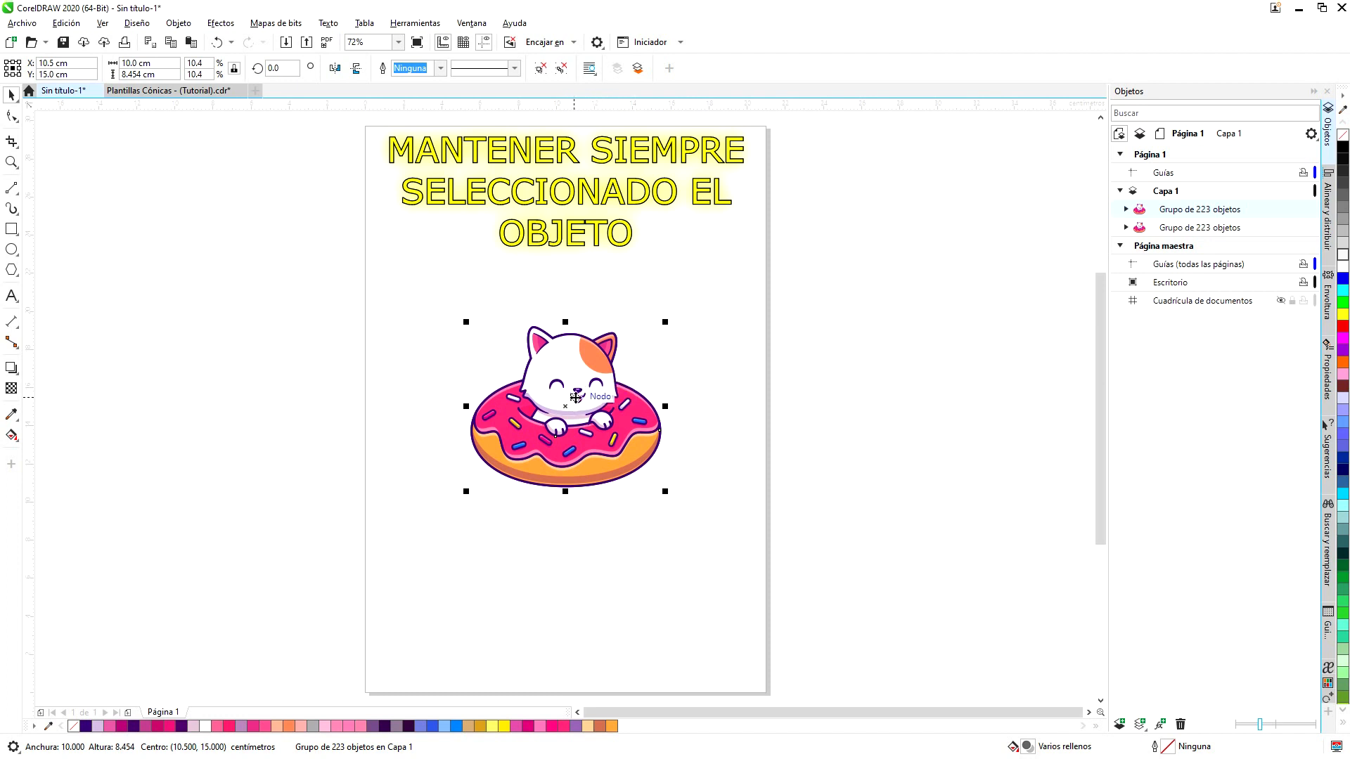
{"action": "left_click", "coordinate": [730, 287]}
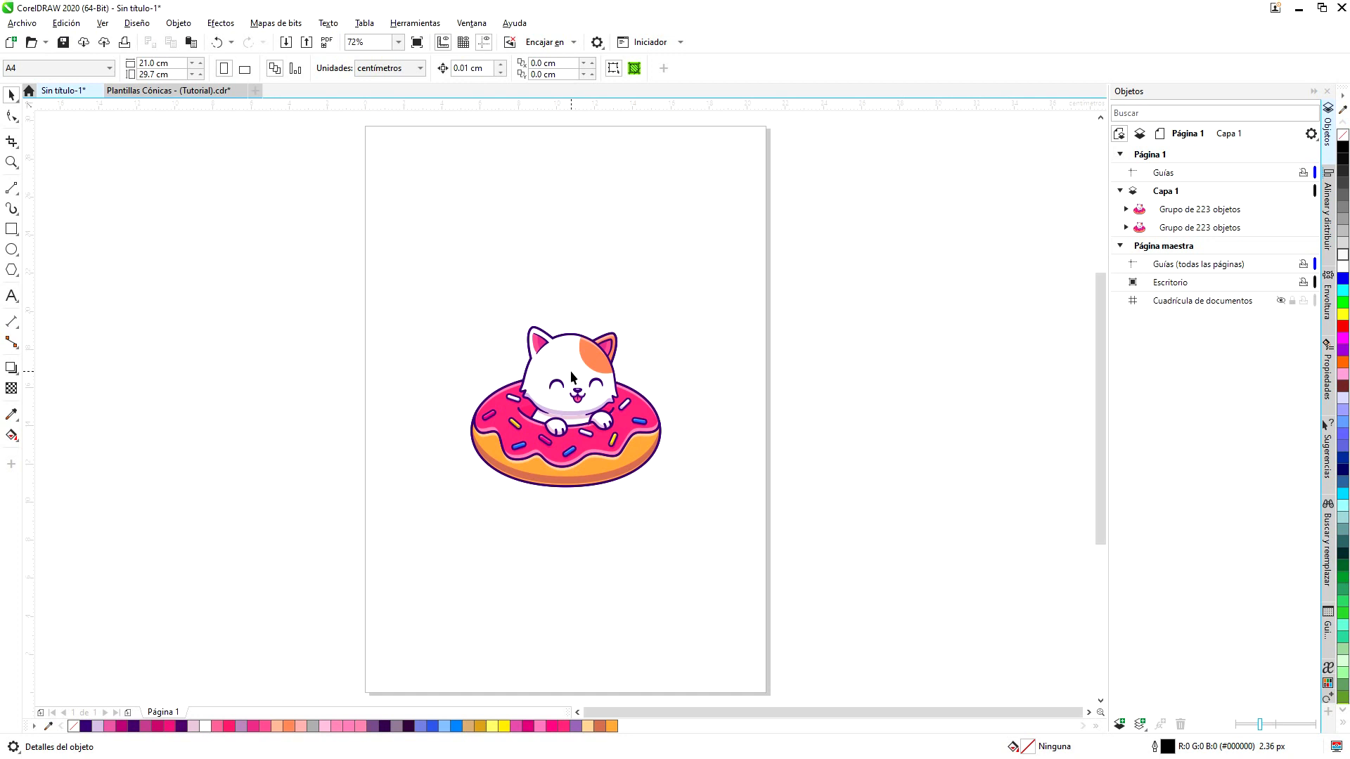
{"action": "left_click", "coordinate": [571, 372]}
{"action": "key", "text": "Delete"}
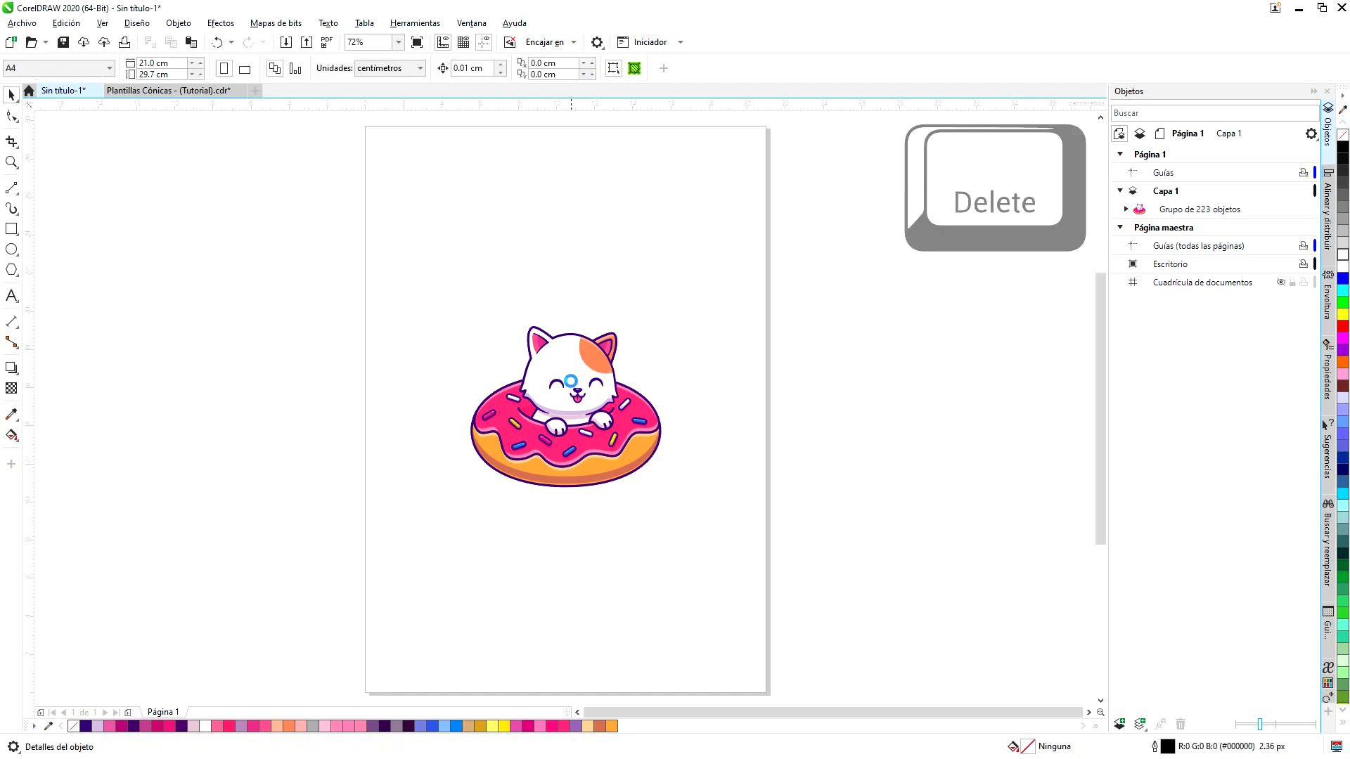
Test repeating a moved duplicate of the cat-in-donut group, shifted about 6.6 cm right and 5.4 cm up, and undo the repeat and the move.
{"action": "left_click", "coordinate": [572, 383]}
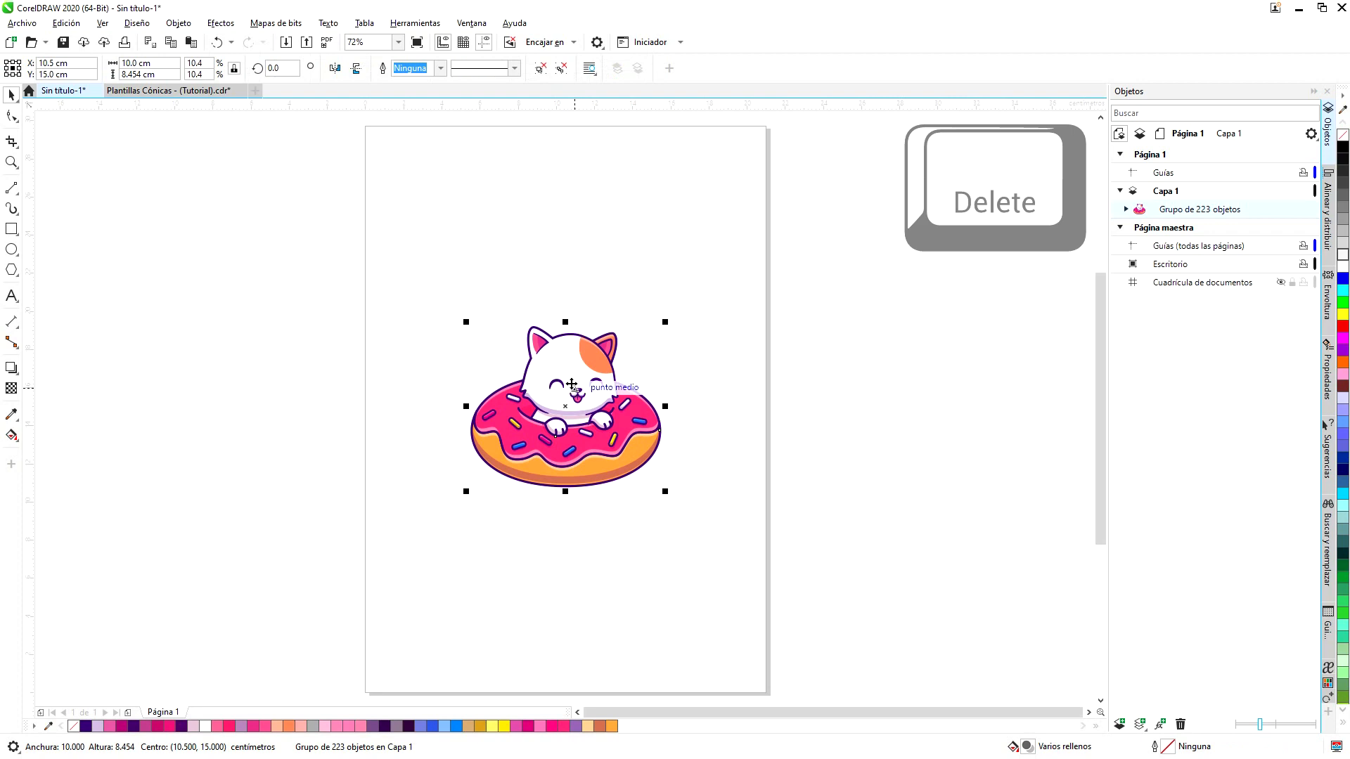
{"action": "key", "text": "ctrl+d"}
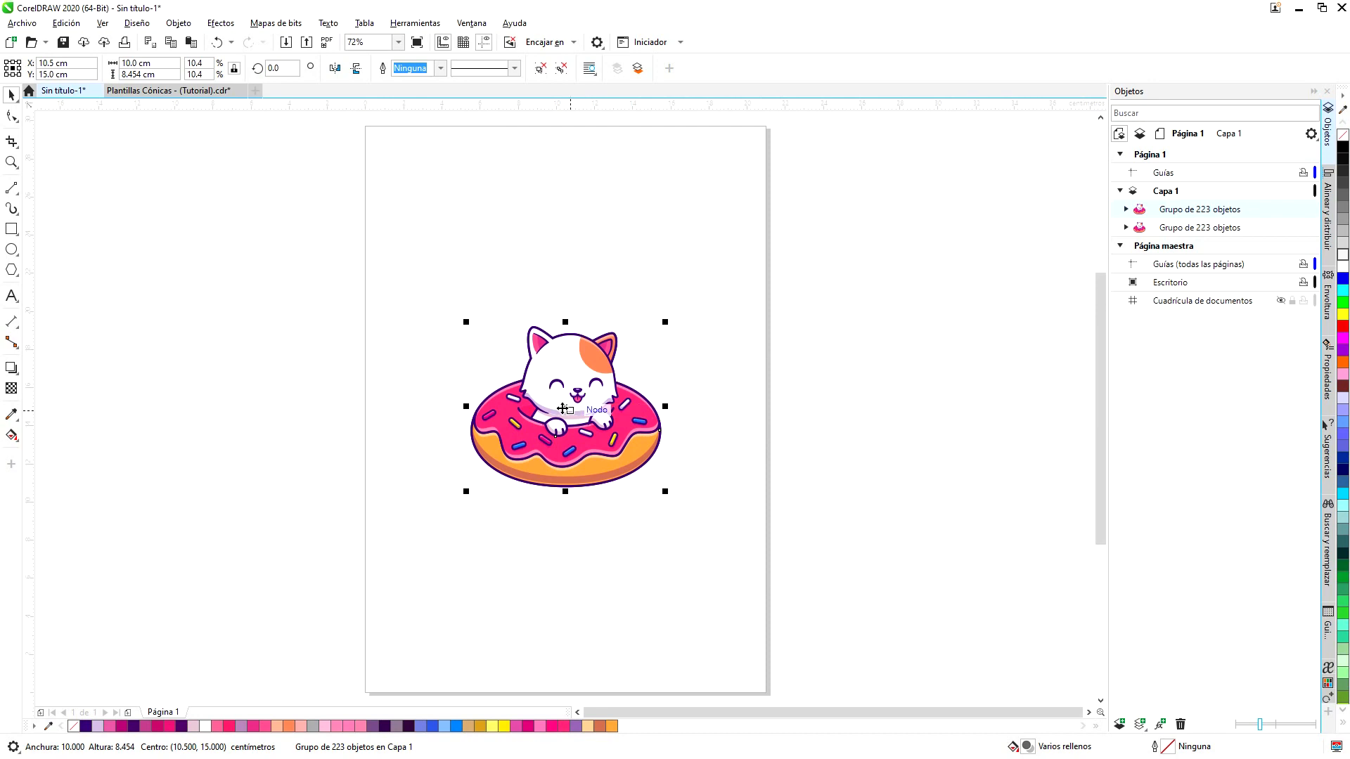
{"action": "left_click_drag", "start_coordinate": [562, 409], "coordinate": [691, 310]}
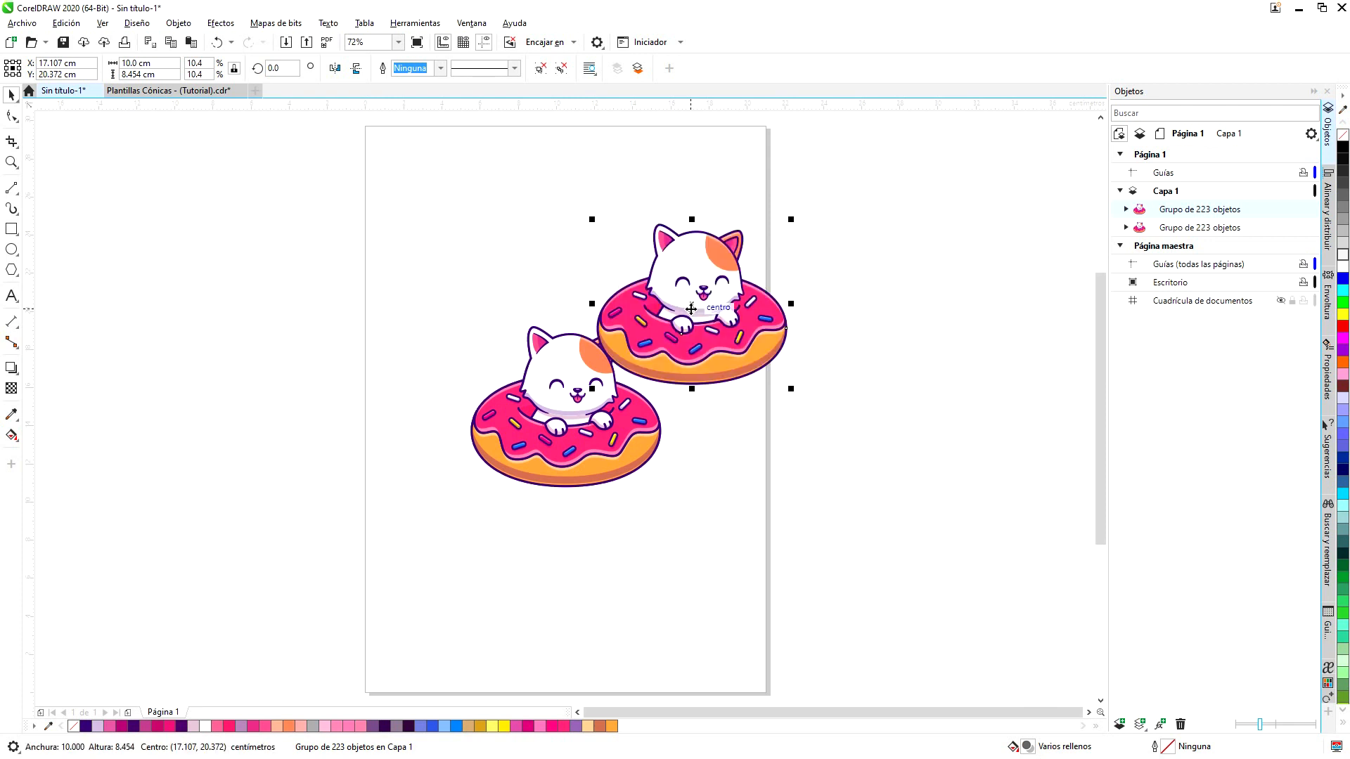
{"action": "key", "text": "ctrl+d"}
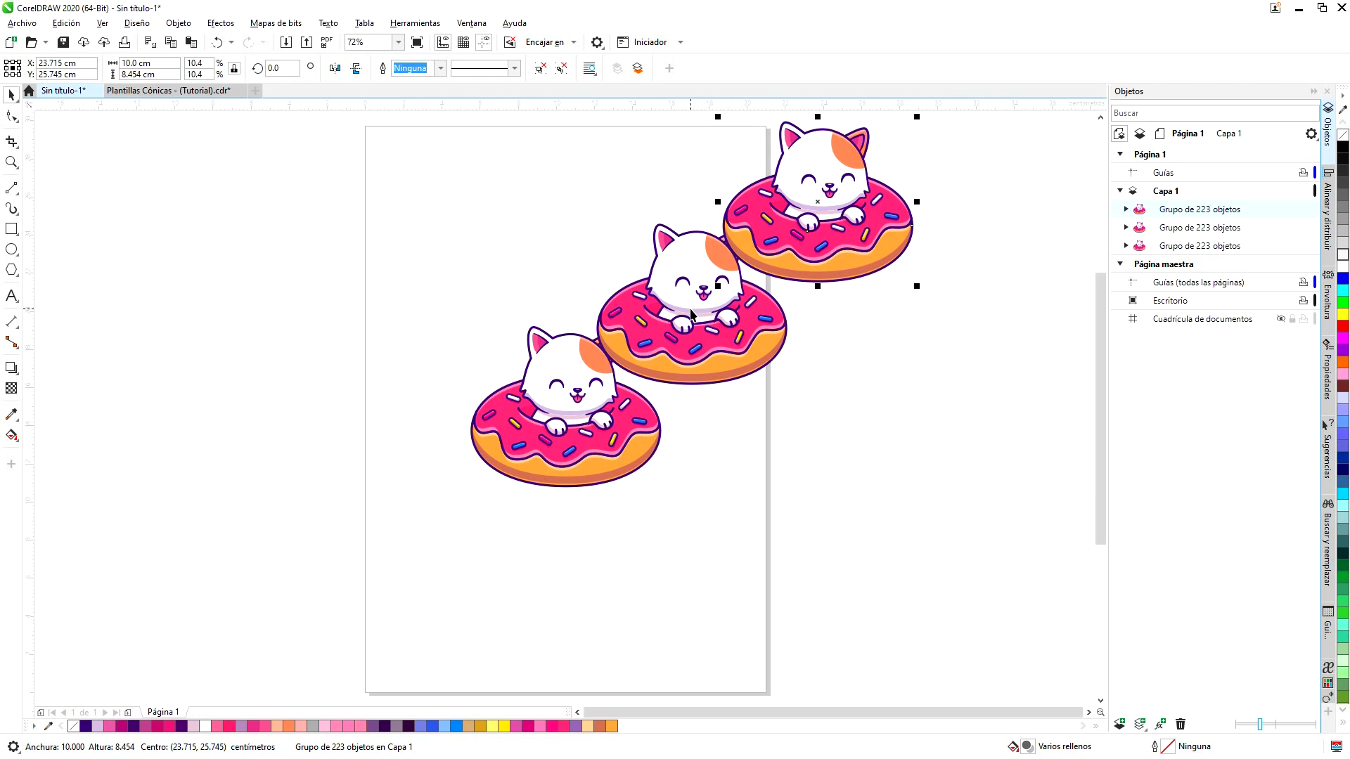
{"action": "key", "text": "ctrl+z"}
{"action": "key", "text": "ctrl+z"}
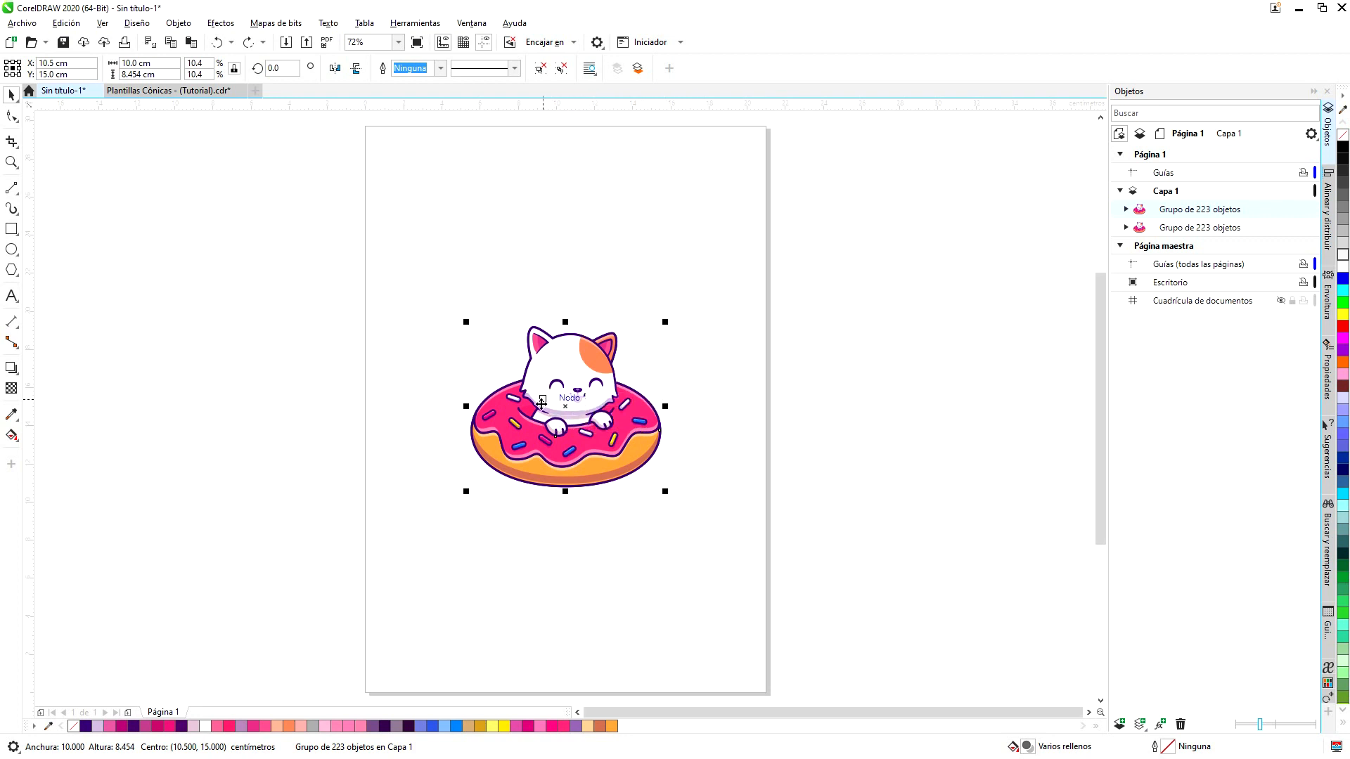
Rotate the upper duplicate of the group about 11.5° clockwise and move it about 5.4 cm right and 3.3 cm up.
{"action": "left_click", "coordinate": [566, 408]}
{"action": "left_click_drag", "start_coordinate": [463, 321], "coordinate": [491, 310]}
{"action": "left_click", "coordinate": [566, 397]}
{"action": "left_click_drag", "start_coordinate": [581, 409], "coordinate": [672, 348]}
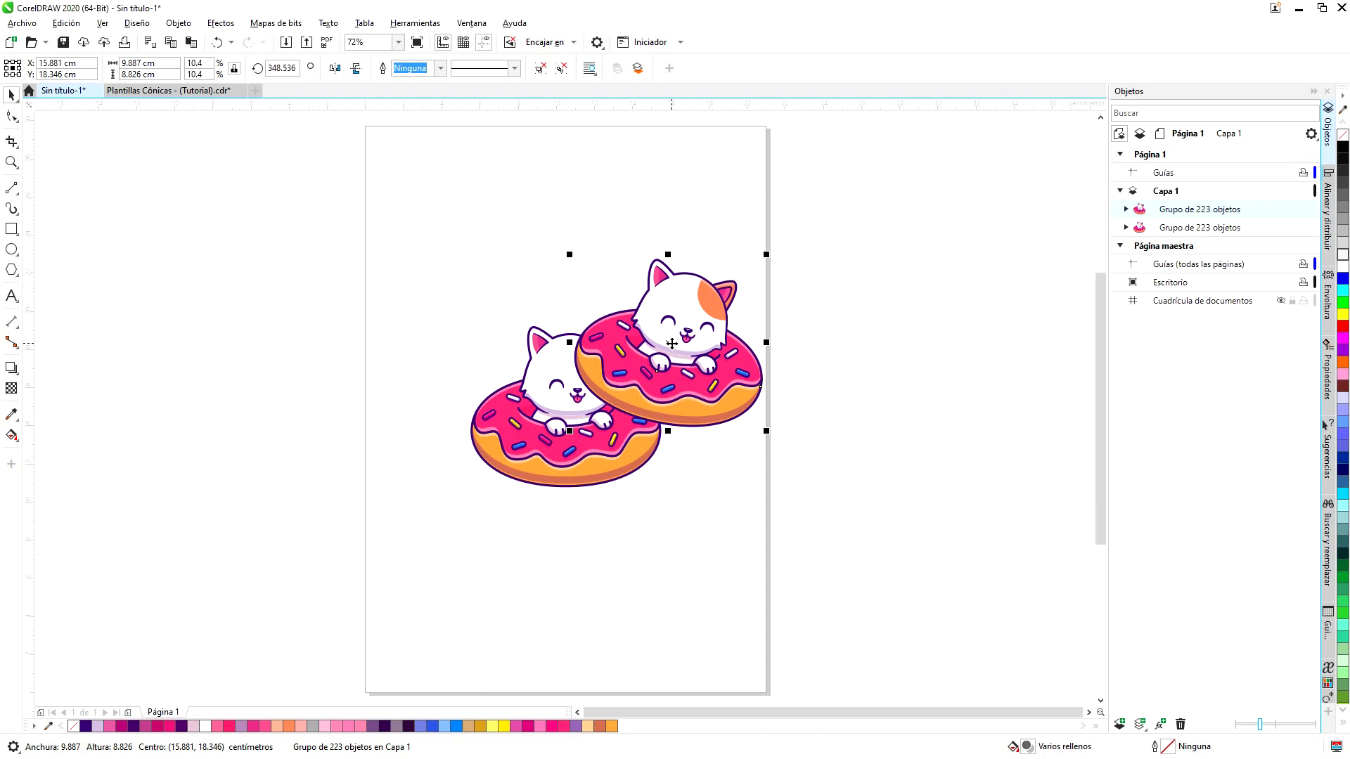
Duplicate the rotated and moved group nine times to build a diagonal chain of progressively turned copies.
{"action": "key", "text": "ctrl+d"}
{"action": "key", "text": "ctrl+d"}
{"action": "key", "text": "ctrl+d"}
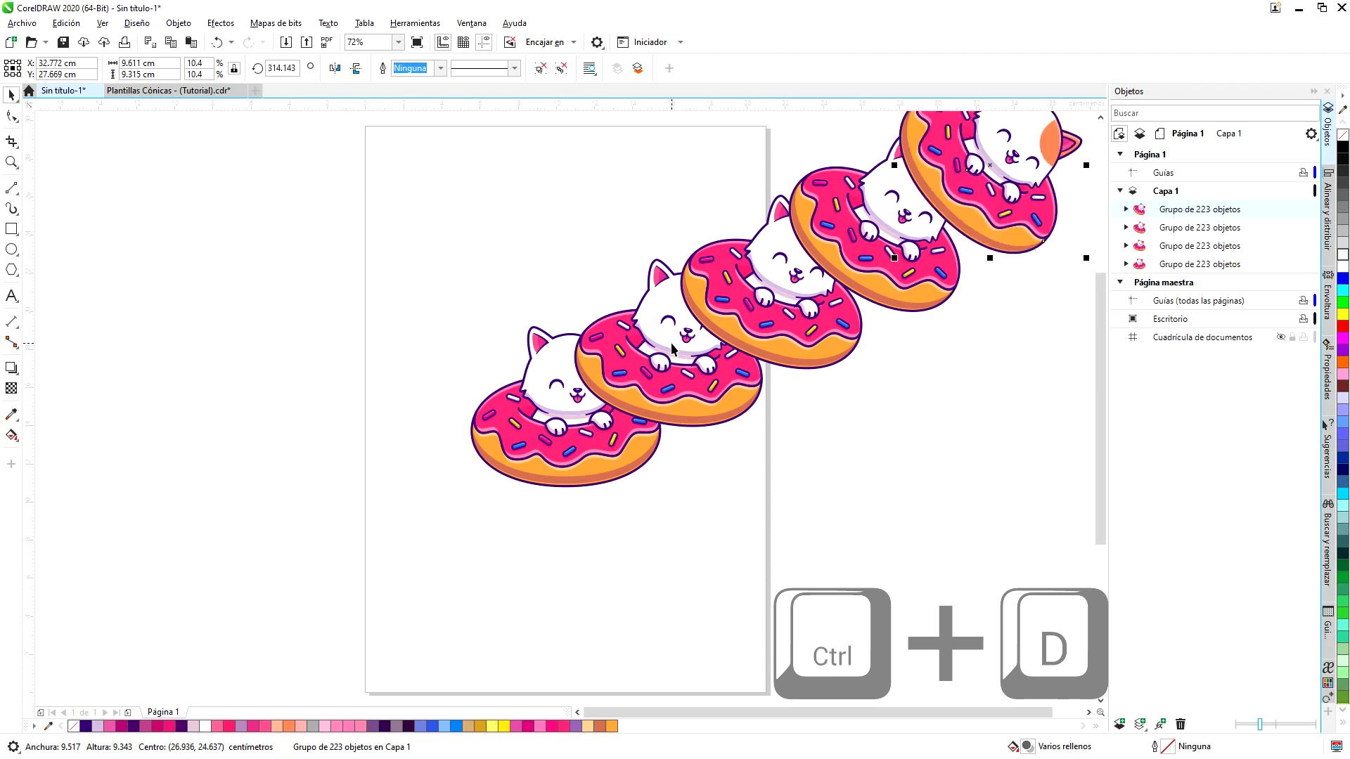
{"action": "scroll", "coordinate": [724, 337], "scroll_direction": "down", "scroll_amount": 5}
{"action": "key", "text": "ctrl+d"}
{"action": "key", "text": "ctrl+d"}
{"action": "key", "text": "ctrl+d"}
{"action": "key", "text": "ctrl+d"}
{"action": "key", "text": "ctrl+d"}
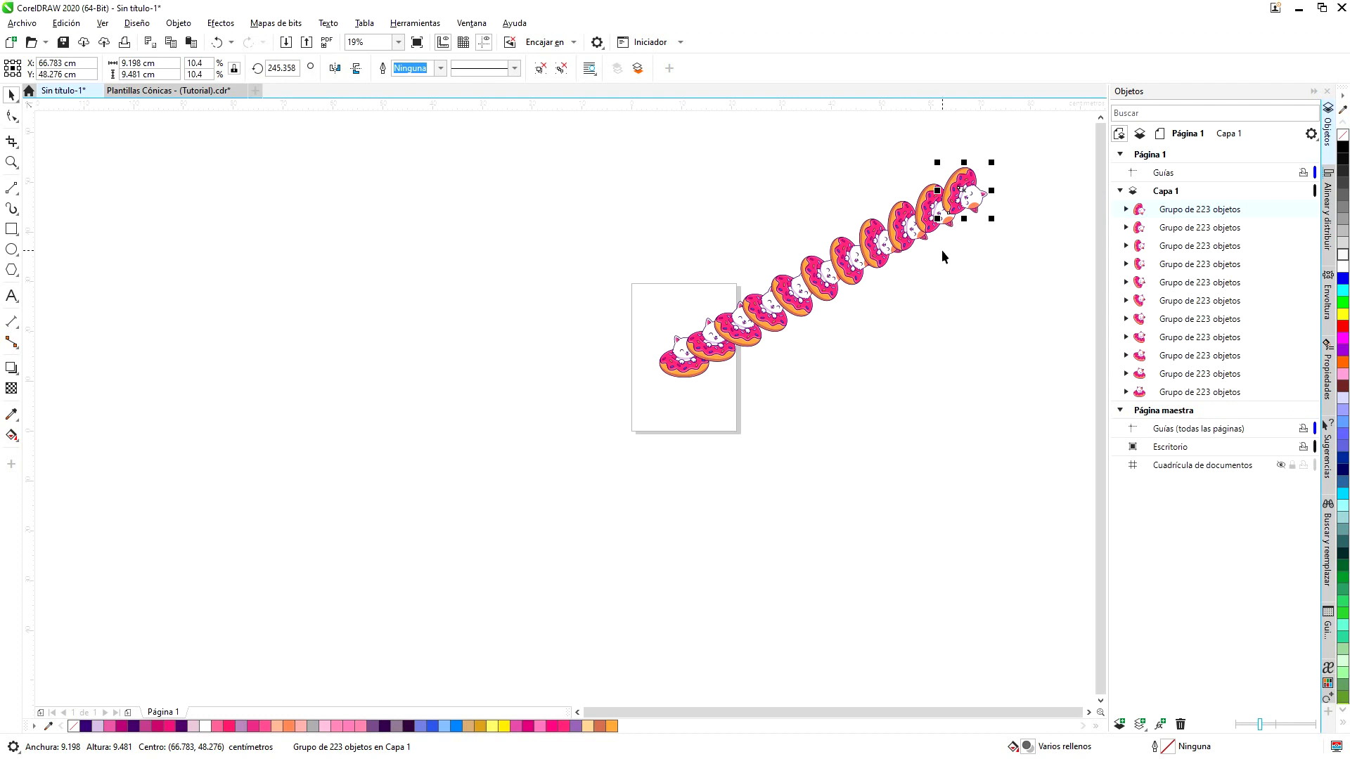
Undo the chained copies along with the move and rotation, and delete the duplicate left on top of the original group.
{"action": "key", "text": "ctrl+z"}
{"action": "key", "text": "ctrl+z"}
{"action": "key", "text": "ctrl+z"}
{"action": "key", "text": "ctrl+z"}
{"action": "key", "text": "ctrl+z"}
{"action": "key", "text": "ctrl+z"}
{"action": "key", "text": "ctrl+z"}
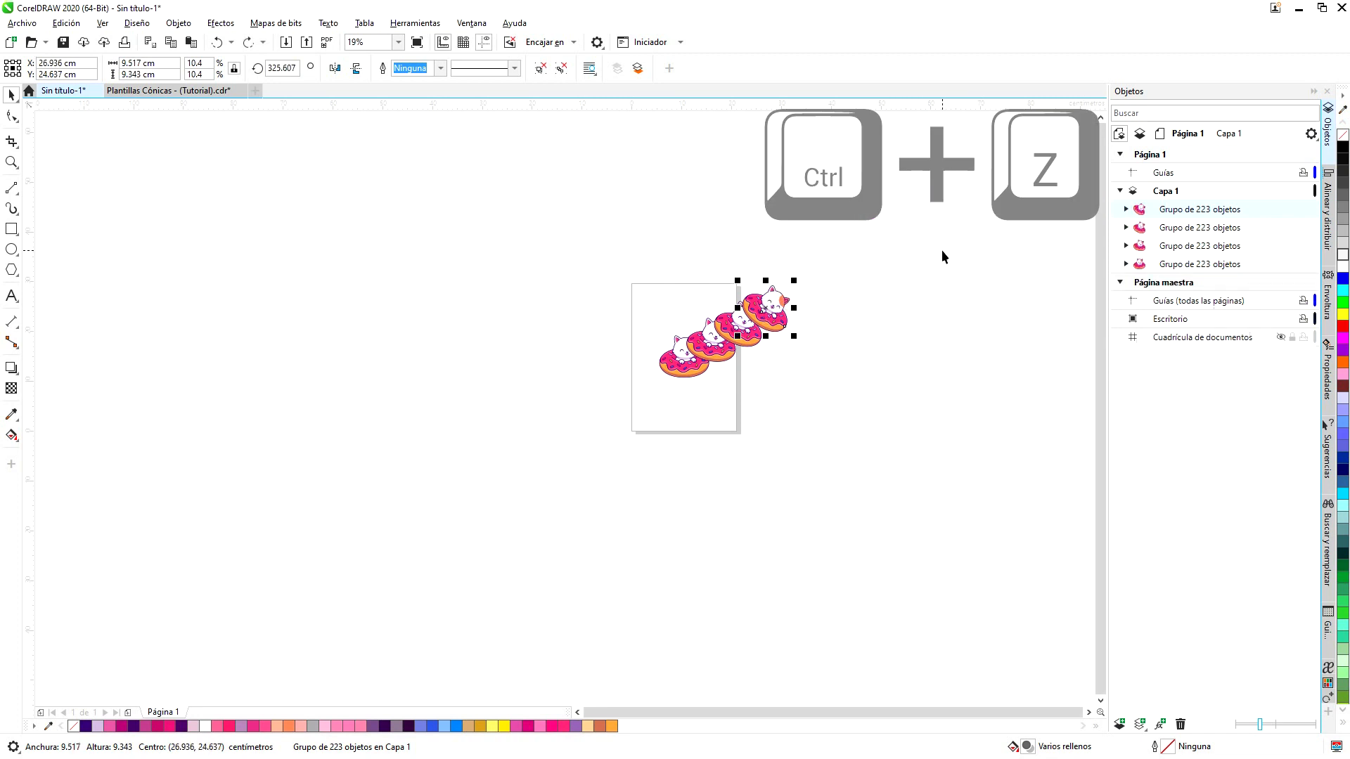
{"action": "key", "text": "ctrl+z"}
{"action": "key", "text": "ctrl+z"}
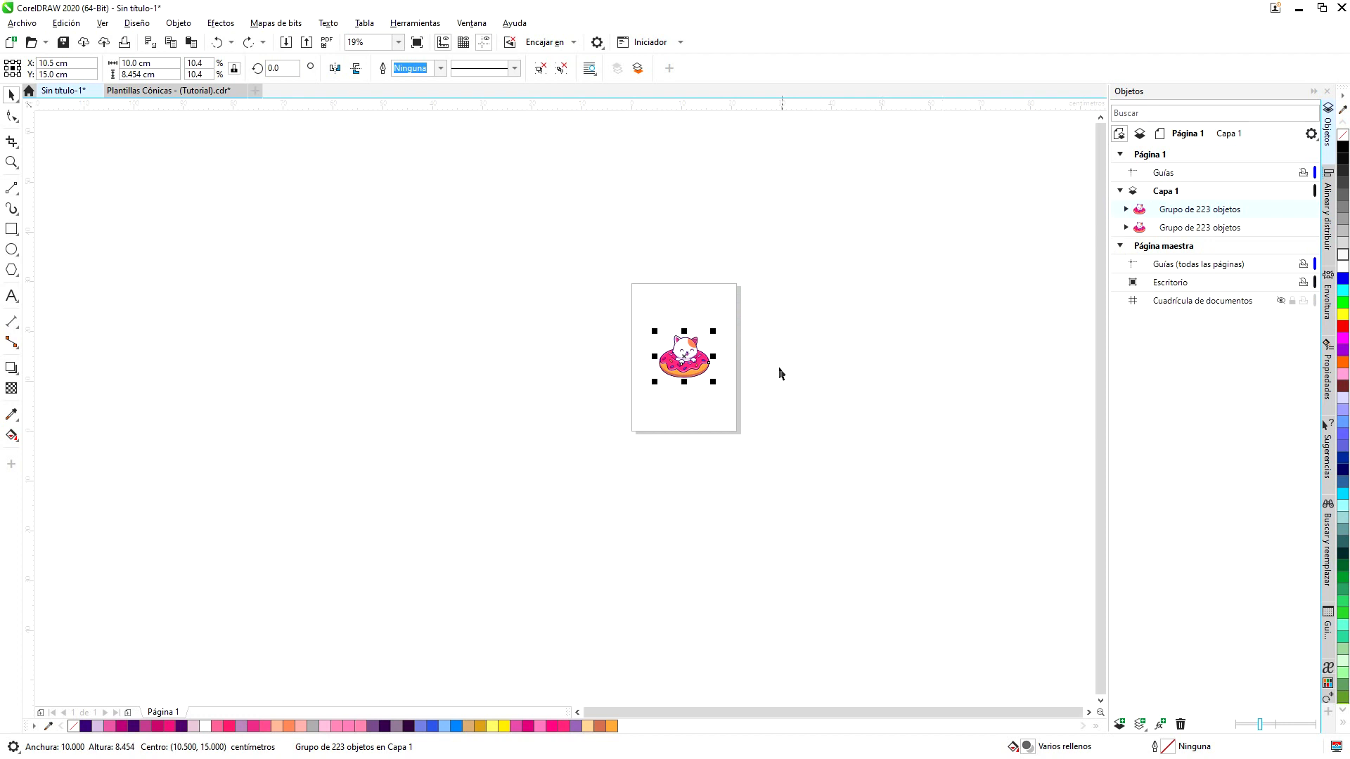
{"action": "scroll", "coordinate": [696, 348], "scroll_direction": "up", "scroll_amount": 3}
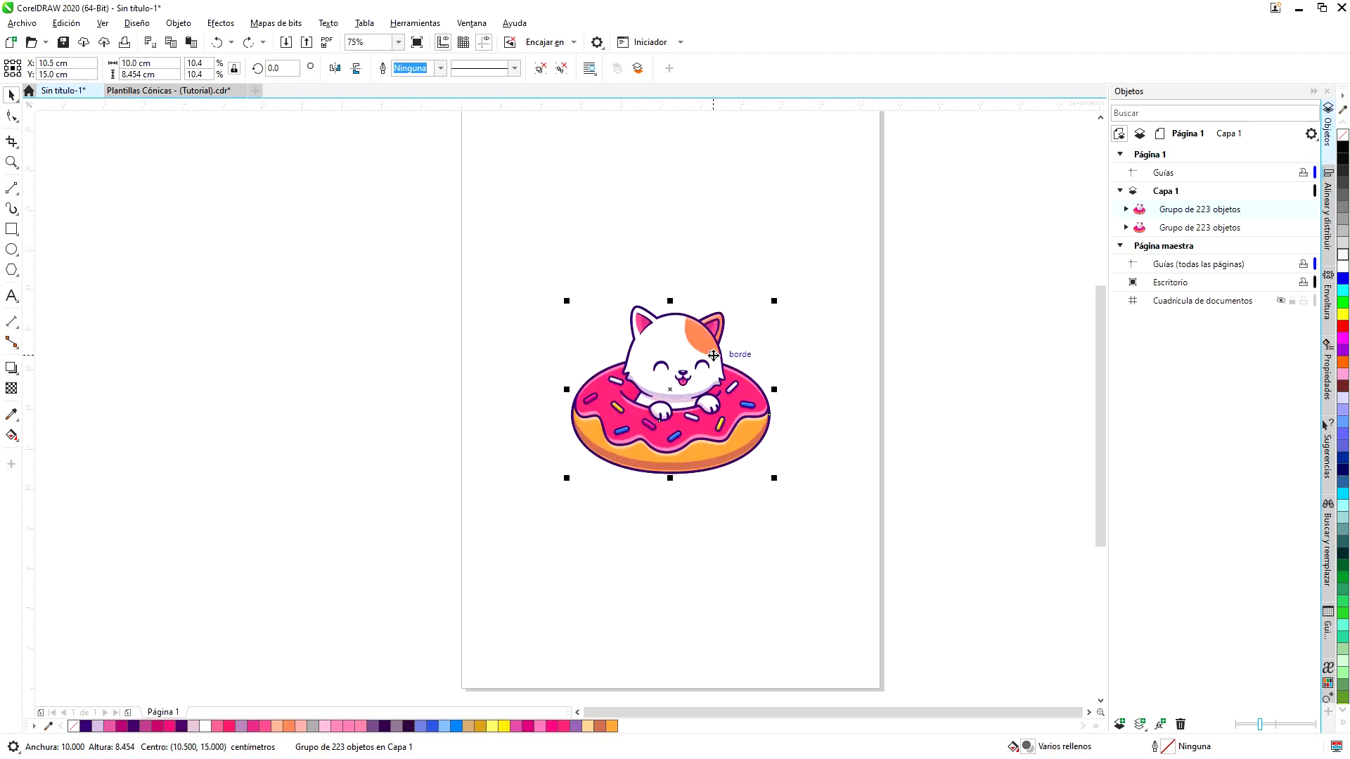
{"action": "key", "text": "Delete"}
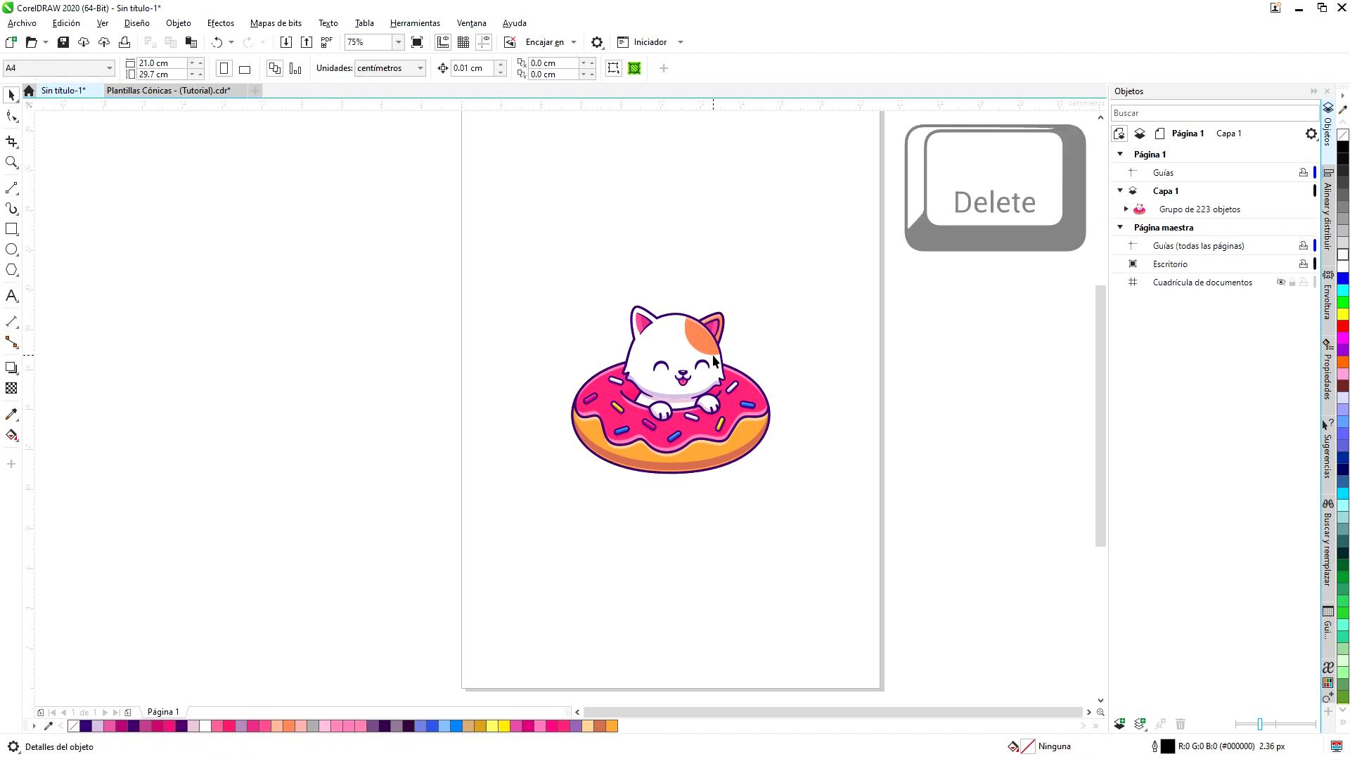
Place a copy of the cat-in-donut group directly over the original and undo it.
{"action": "left_click", "coordinate": [694, 374]}
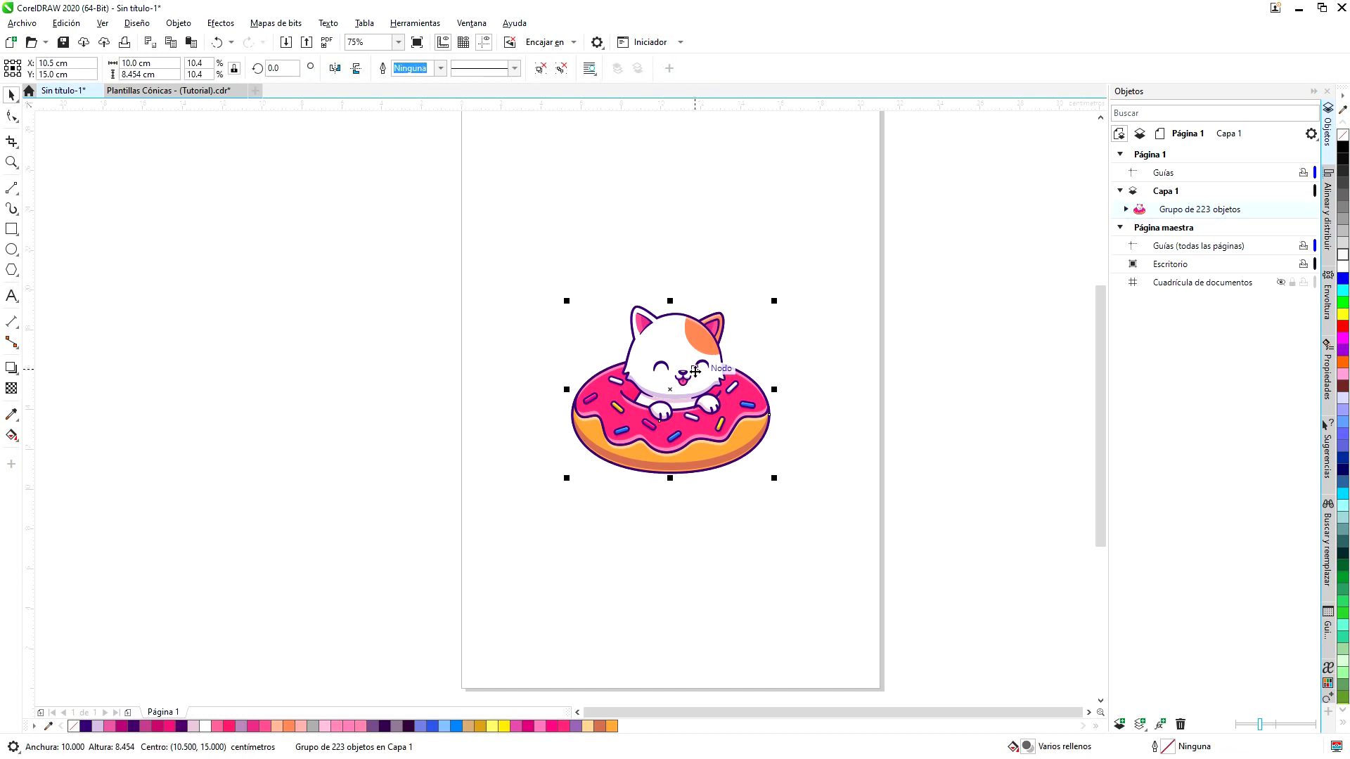
{"action": "key", "text": "ctrl+v"}
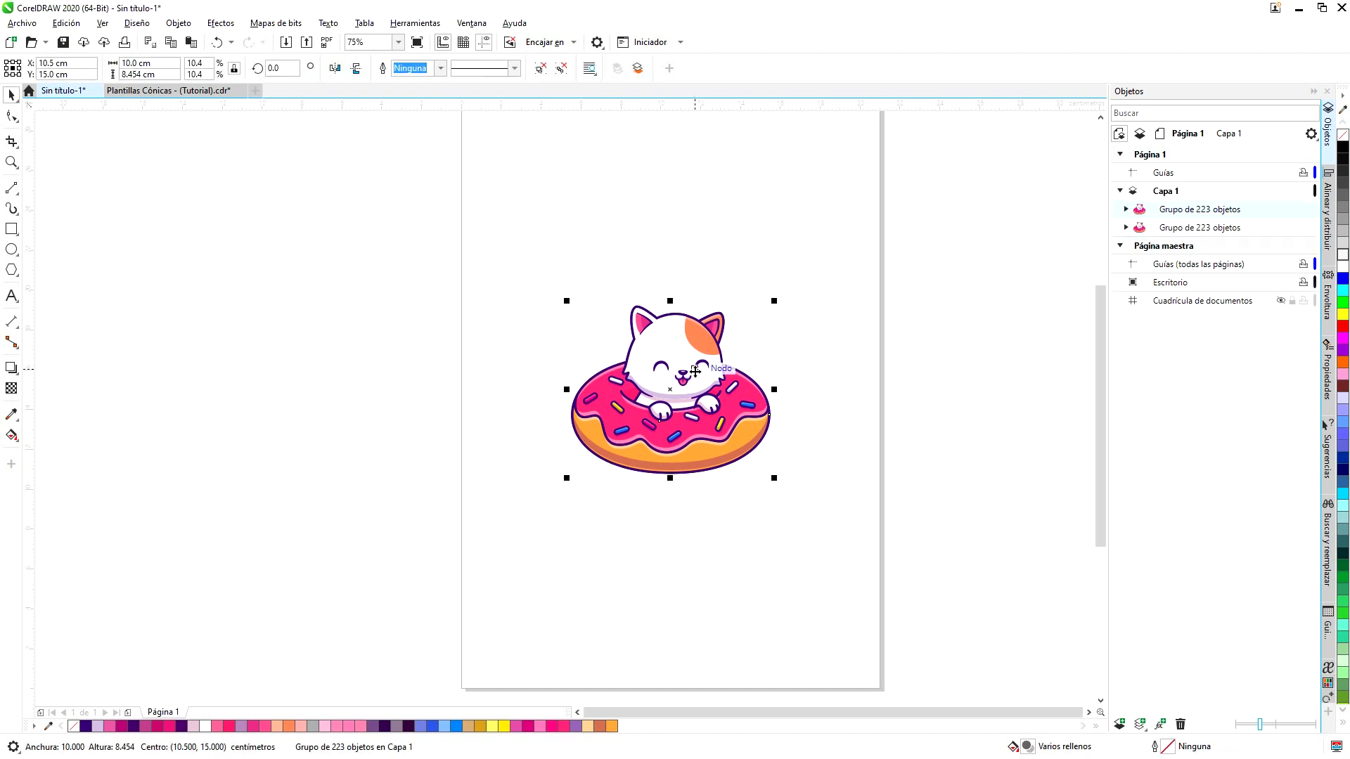
{"action": "key", "text": "ctrl+z"}
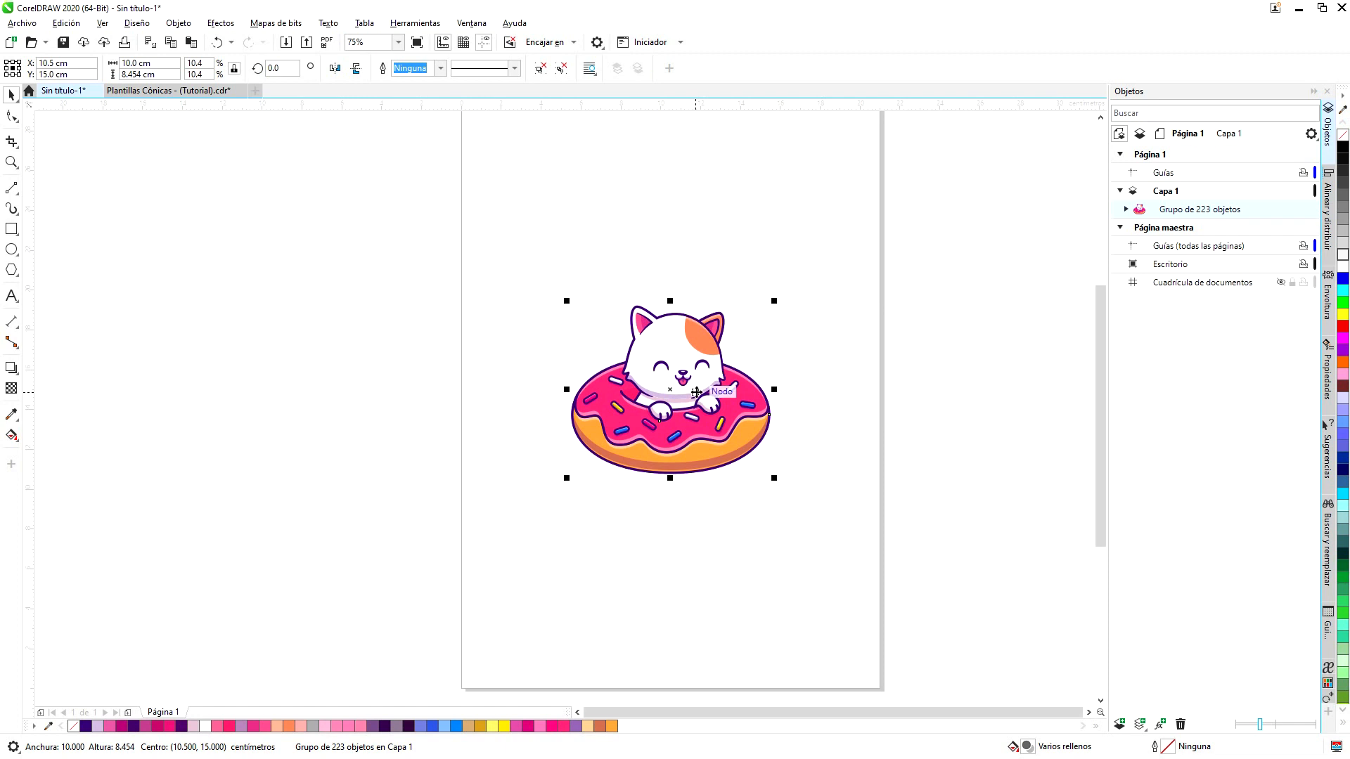
Rotate an in-place duplicate of the group about 24° clockwise around a pivot outside its lower-right corner and enlarge it to about 11 cm wide.
{"action": "key", "text": "ctrl+d"}
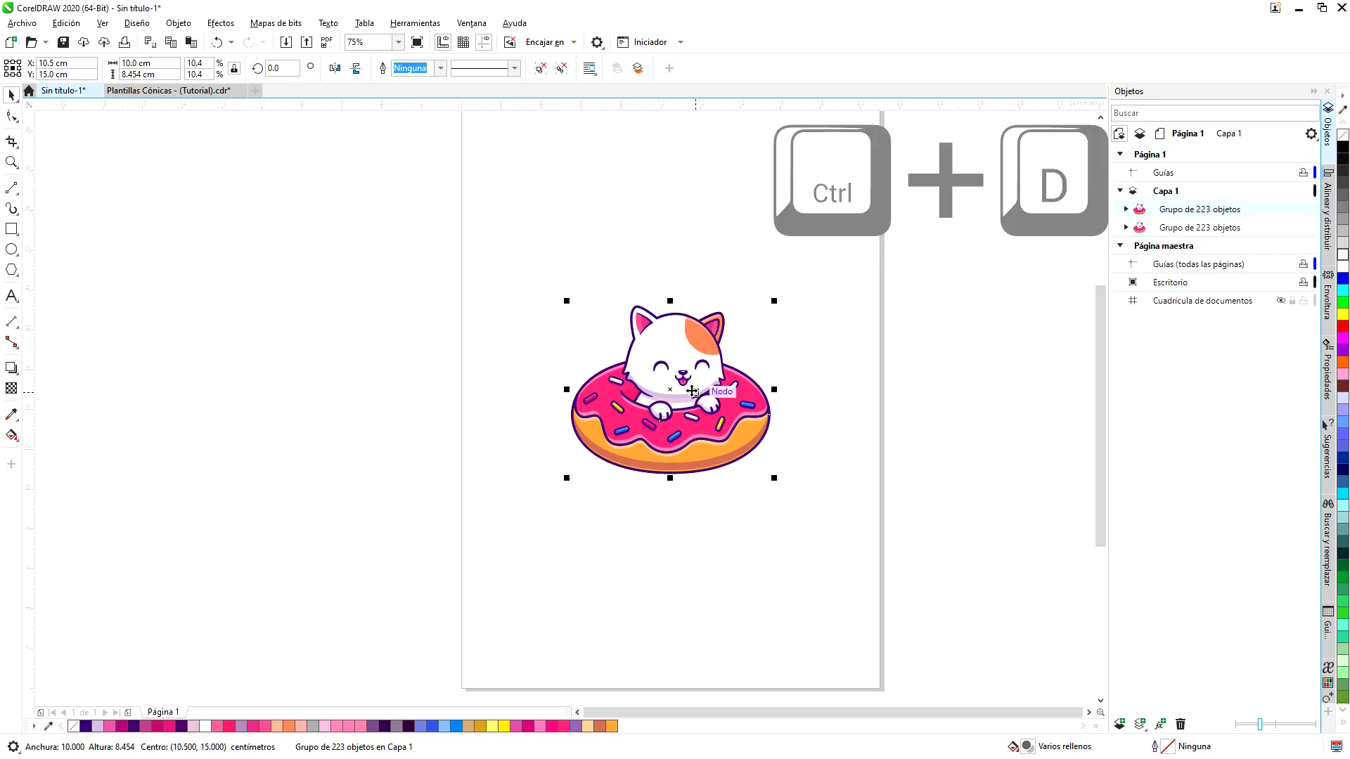
{"action": "left_click", "coordinate": [671, 388]}
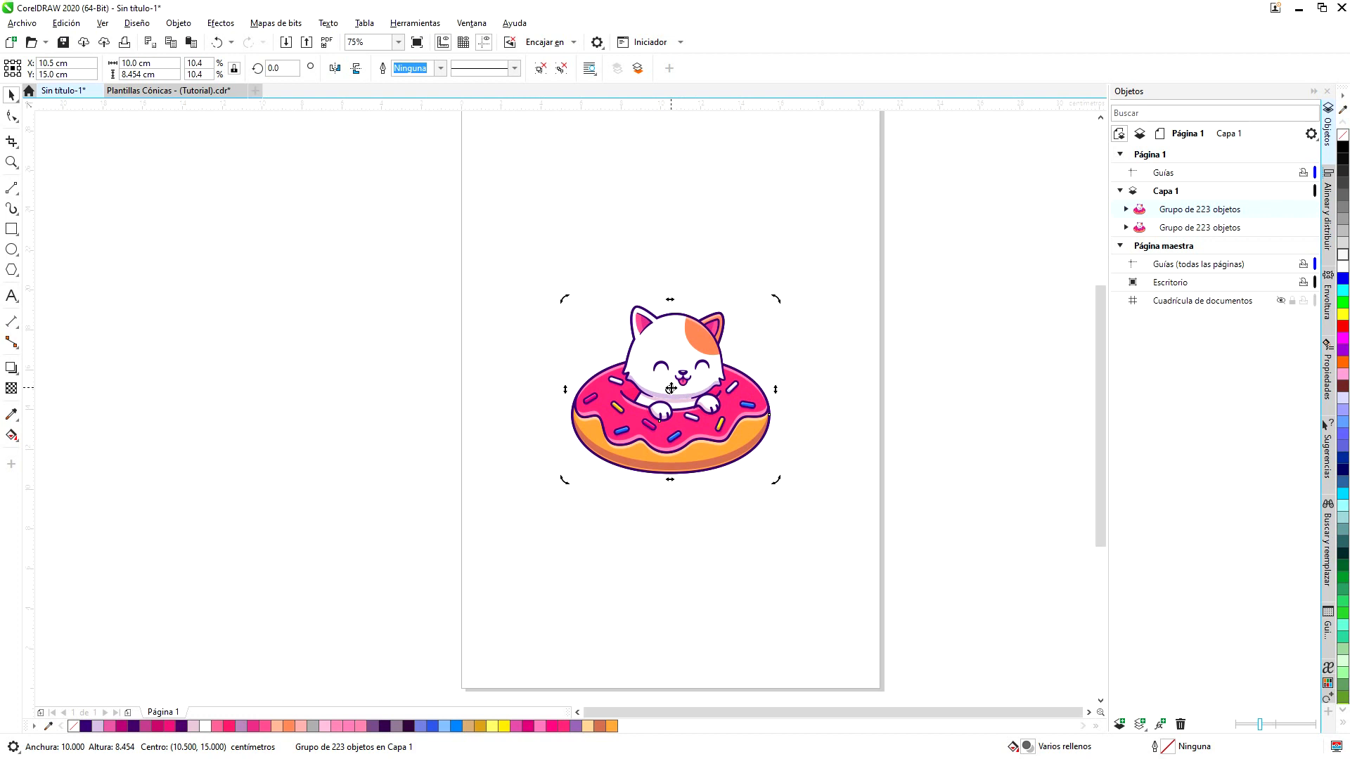
{"action": "mouse_move", "coordinate": [674, 387]}
{"action": "left_mouse_down"}
{"action": "mouse_move", "coordinate": [792, 464]}
{"action": "mouse_move", "coordinate": [852, 480]}
{"action": "left_mouse_up"}
{"action": "mouse_move", "coordinate": [565, 299]}
{"action": "left_mouse_down"}
{"action": "mouse_move", "coordinate": [636, 262]}
{"action": "mouse_move", "coordinate": [698, 254]}
{"action": "left_mouse_up"}
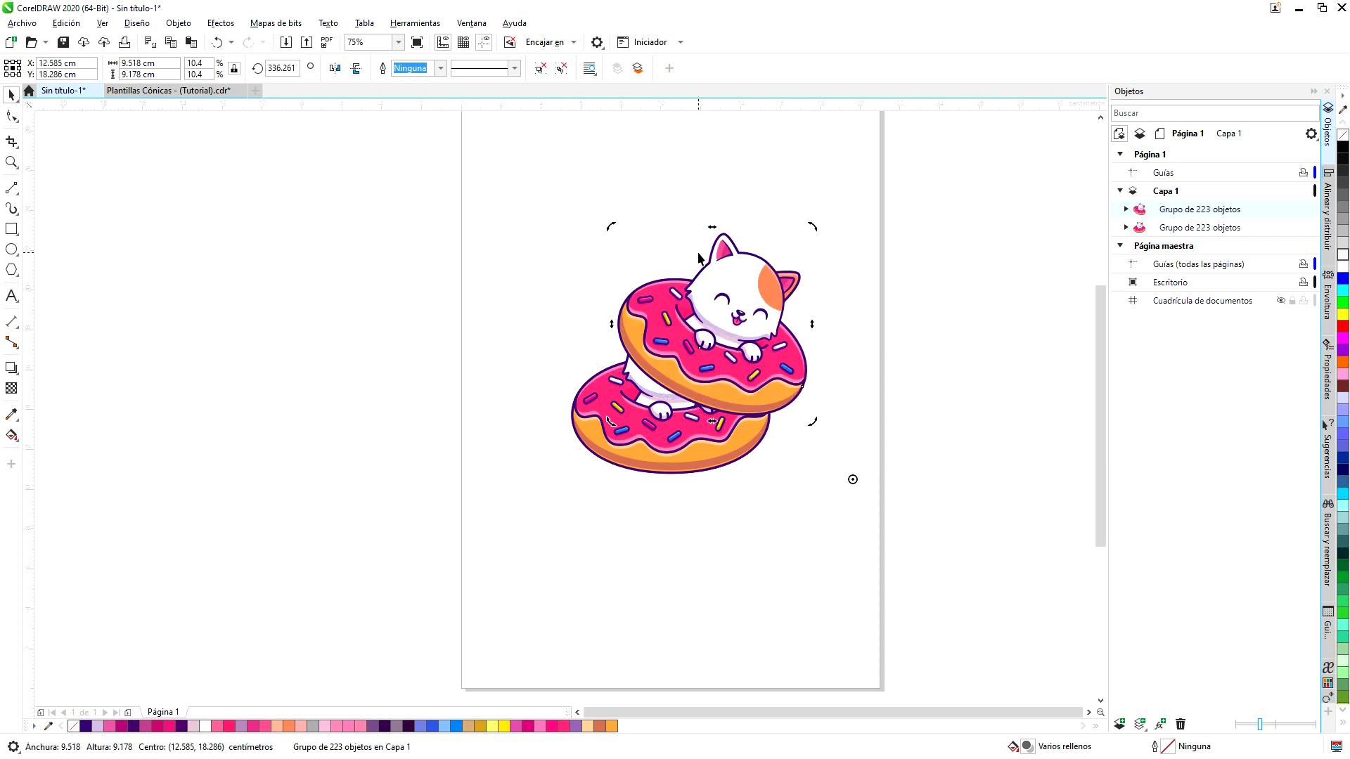
{"action": "left_click", "coordinate": [742, 312]}
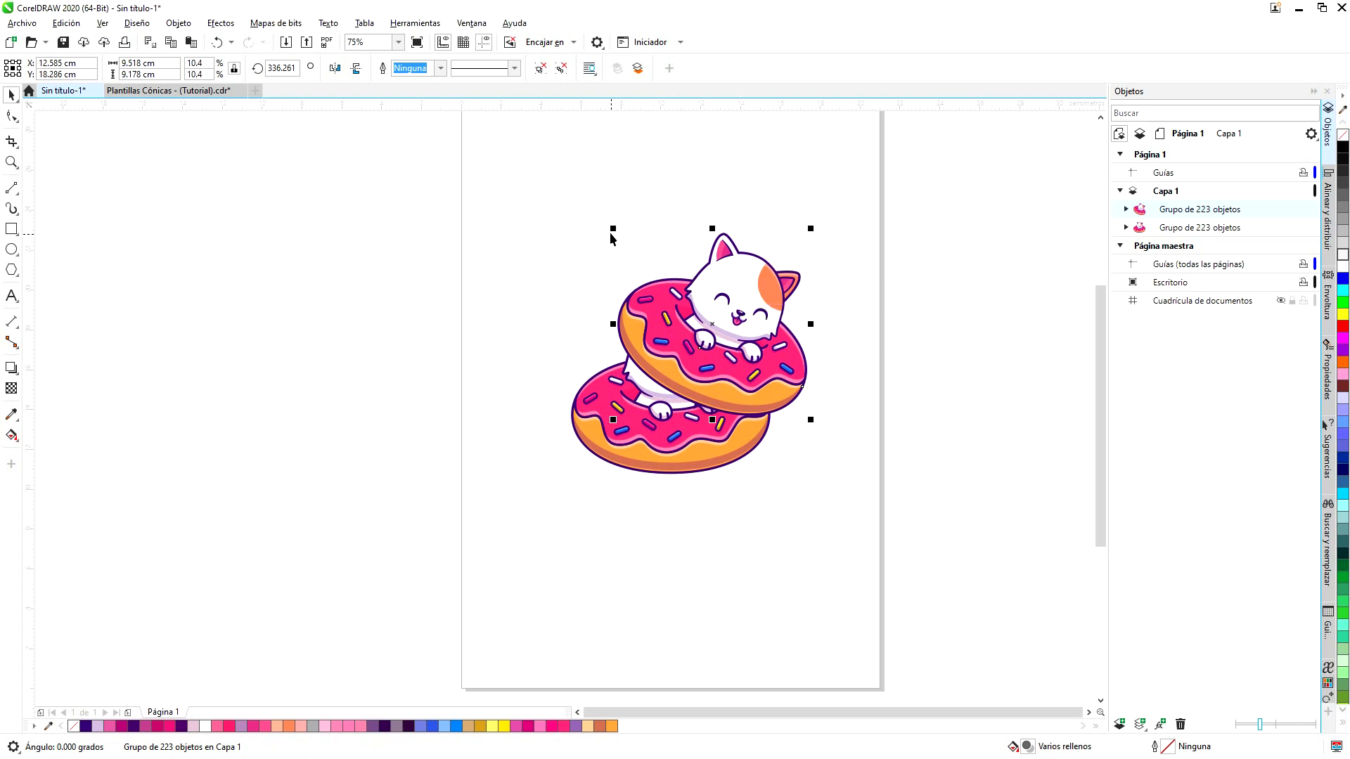
{"action": "left_click_drag", "start_coordinate": [612, 228], "coordinate": [581, 185]}
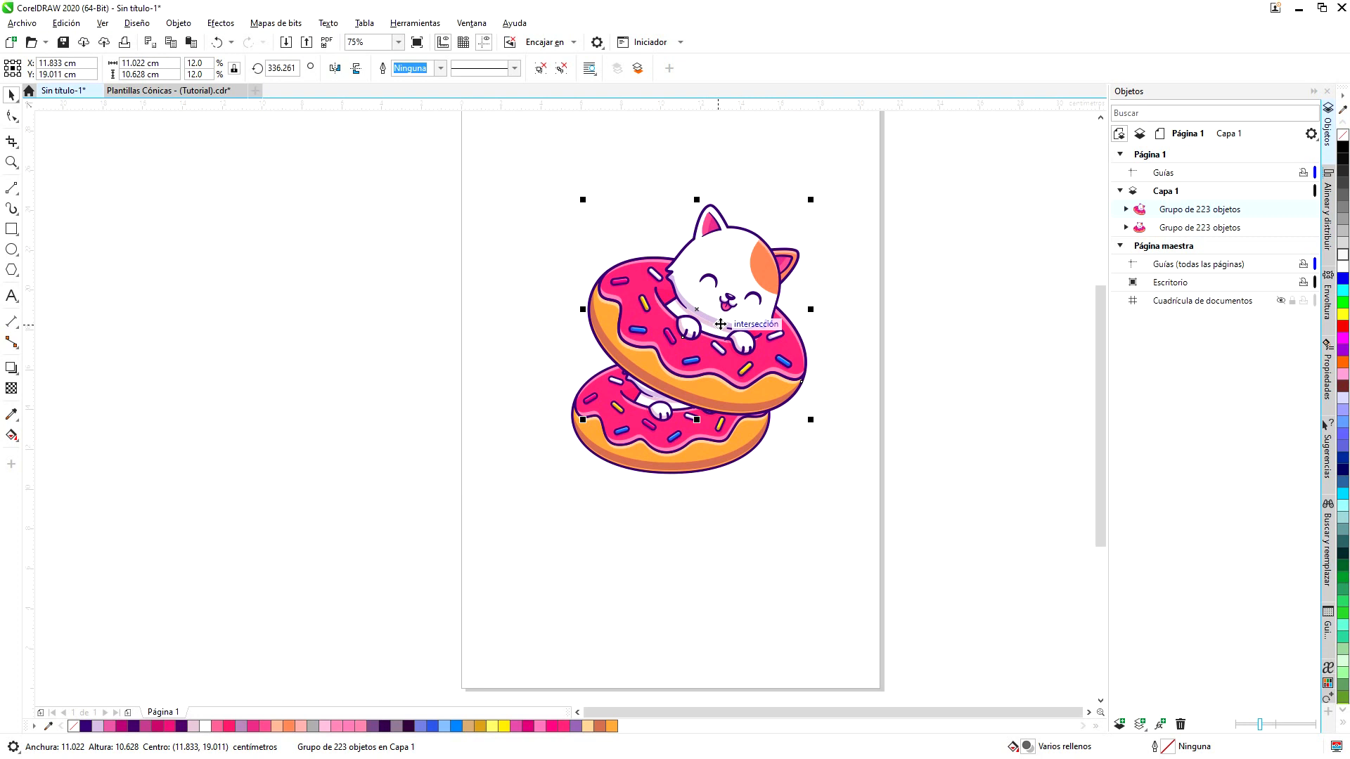
Duplicate the rotated and enlarged group seven times to build a fan of growing copies around the pivot.
{"action": "key", "text": "ctrl+d"}
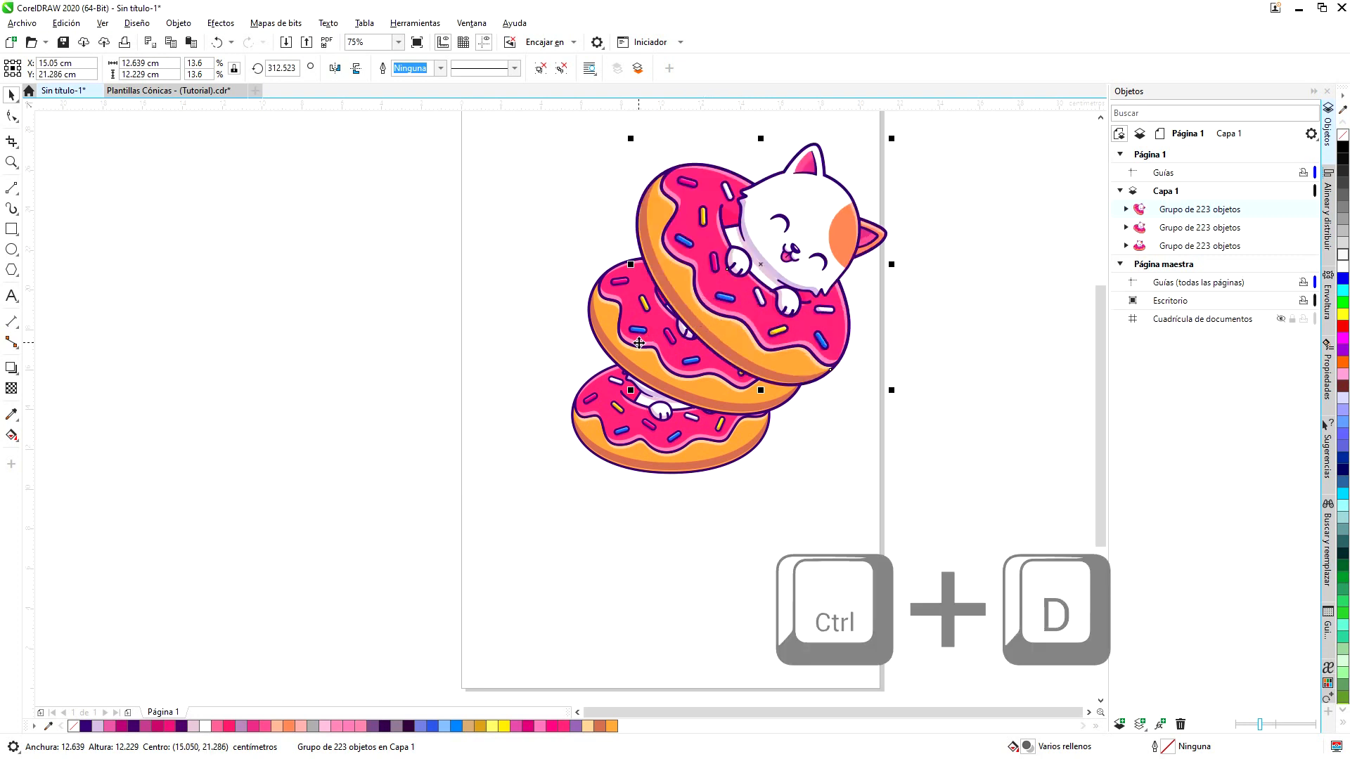
{"action": "scroll", "coordinate": [648, 372], "scroll_direction": "down", "scroll_amount": 4}
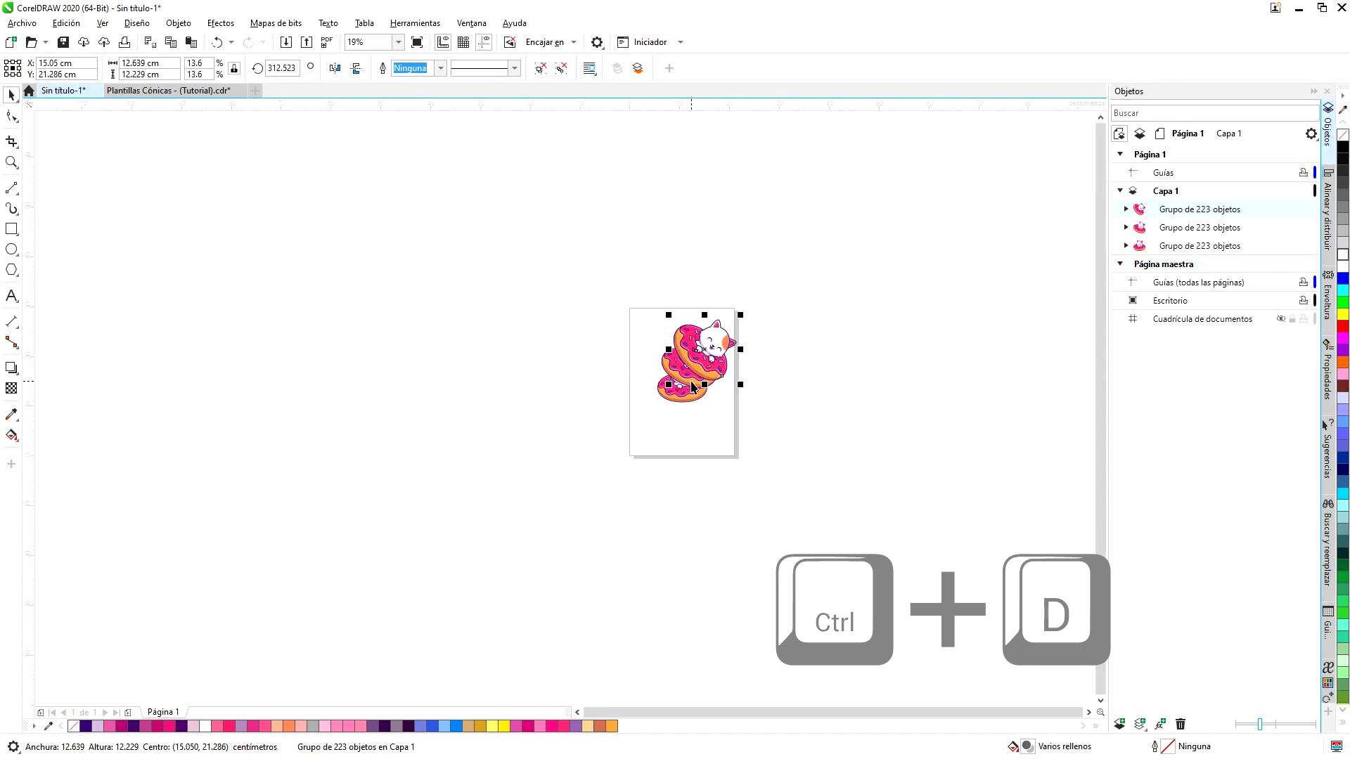
{"action": "key", "text": "ctrl+d"}
{"action": "key", "text": "ctrl+d"}
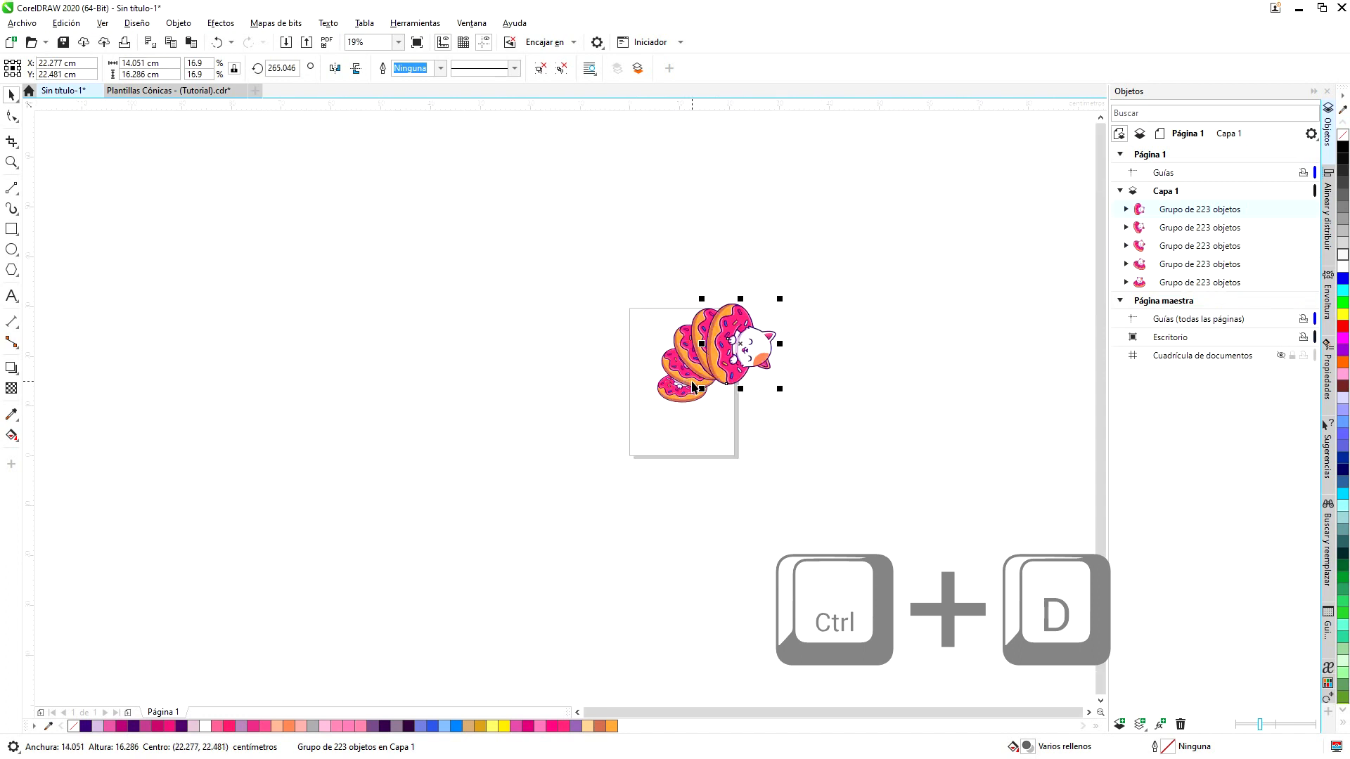
{"action": "key", "text": "ctrl+d"}
{"action": "key", "text": "ctrl+d"}
{"action": "key", "text": "ctrl+d"}
{"action": "key", "text": "ctrl+d"}
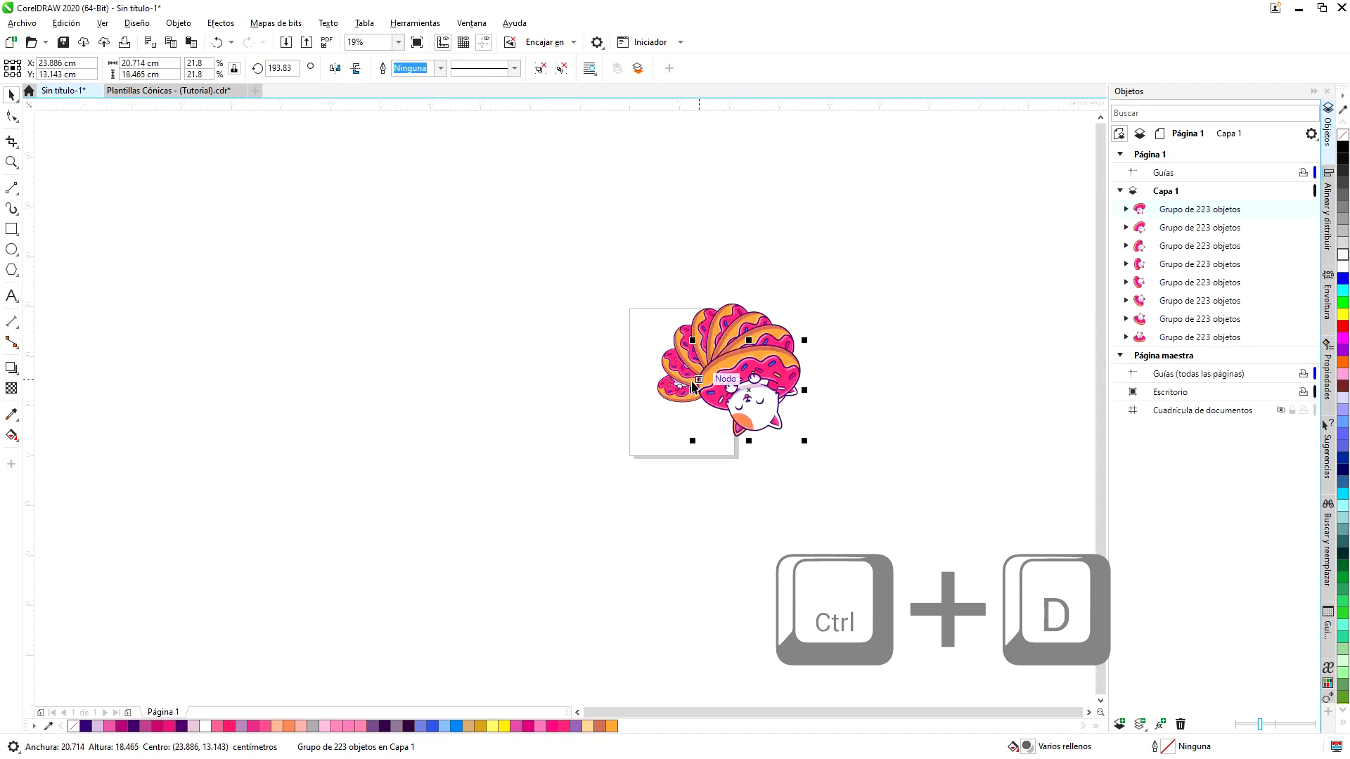
{"action": "scroll", "coordinate": [721, 355], "scroll_direction": "up", "scroll_amount": 4}
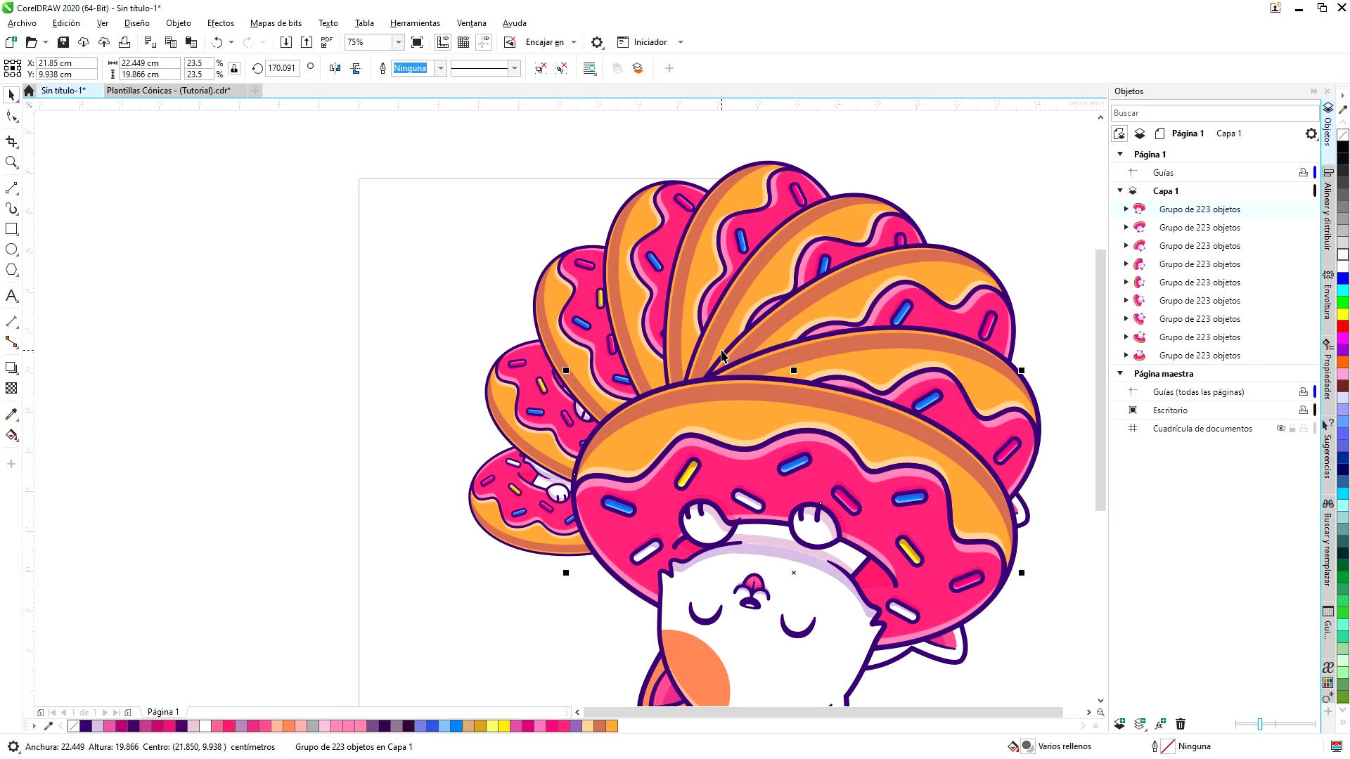
Undo the fan of copies and all changes back to the single original cat-in-donut group.
{"action": "key", "text": "ctrl+z"}
{"action": "key", "text": "ctrl+z"}
{"action": "key", "text": "ctrl+z"}
{"action": "key", "text": "ctrl+z"}
{"action": "key", "text": "ctrl+z"}
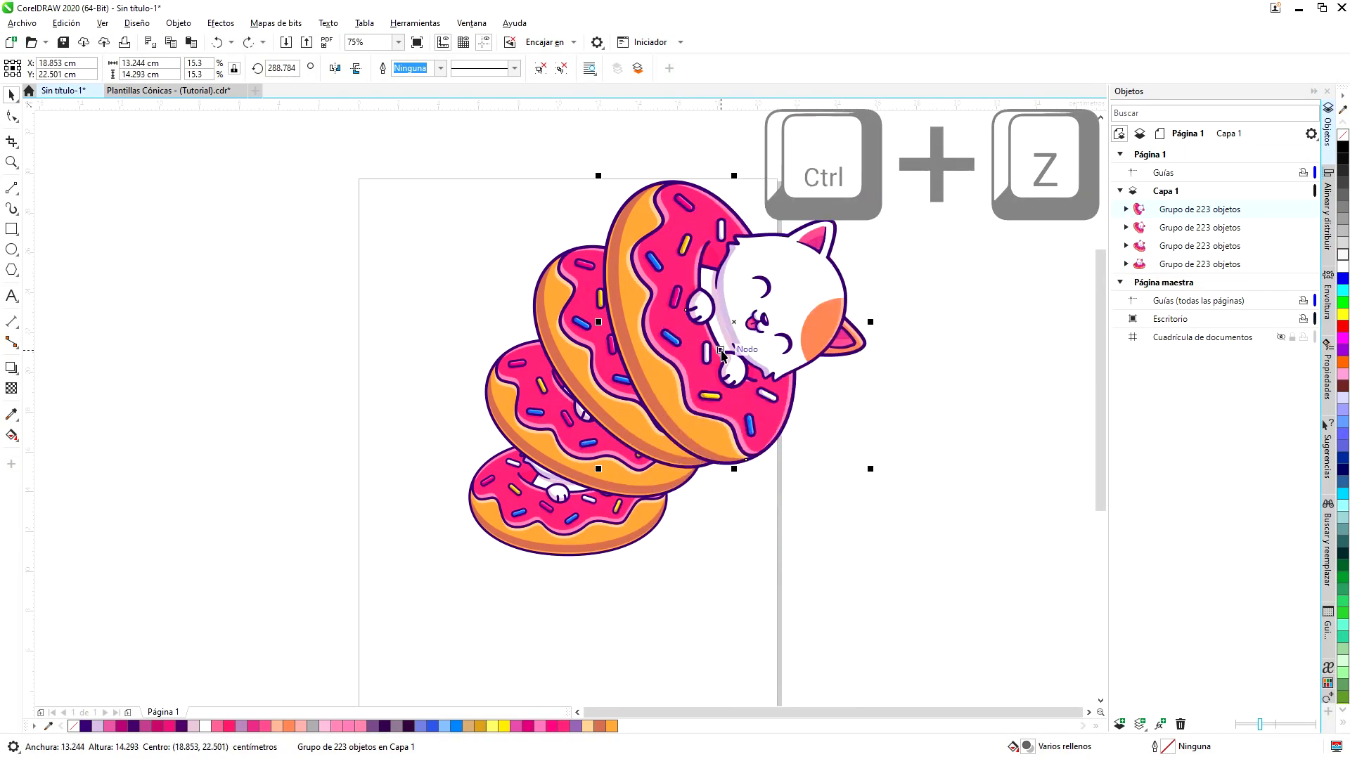
{"action": "key", "text": "ctrl+z"}
{"action": "key", "text": "ctrl+z"}
{"action": "key", "text": "ctrl+z"}
{"action": "key", "text": "ctrl+z"}
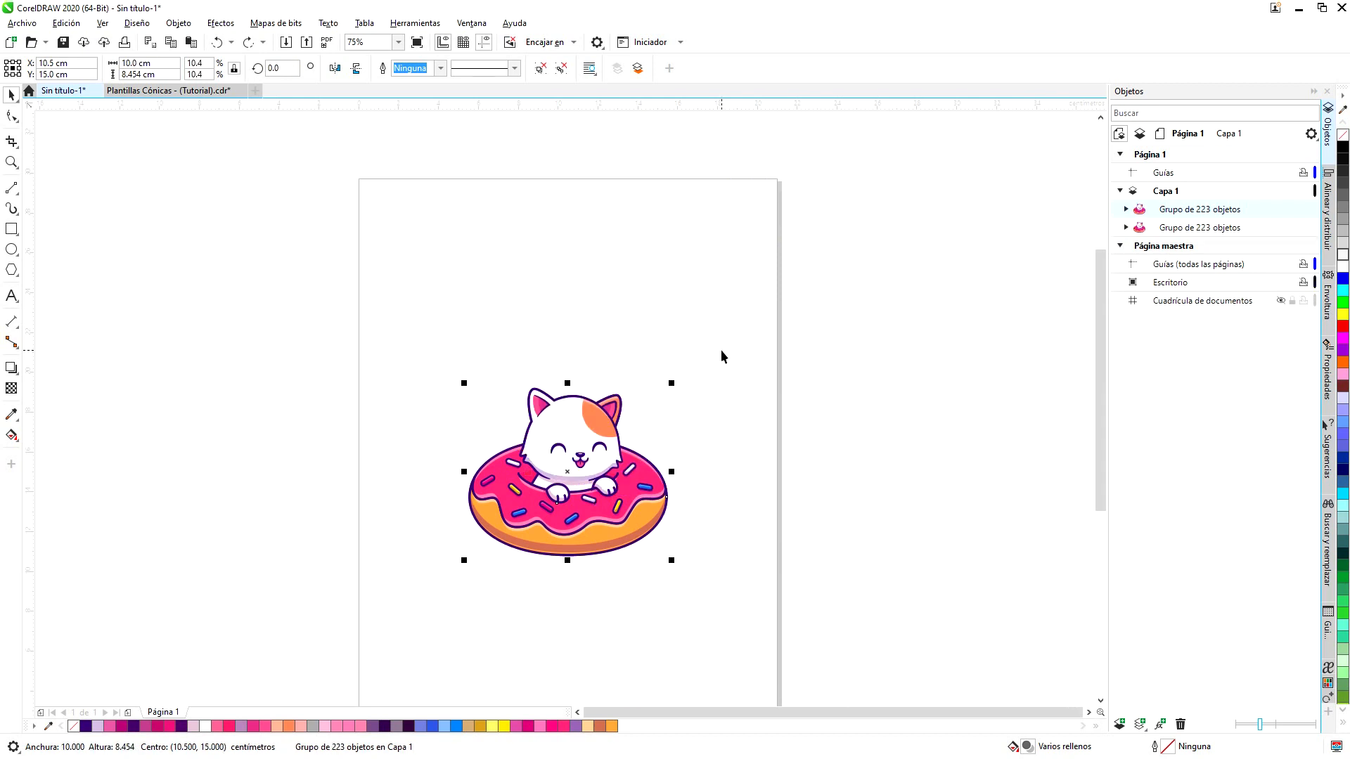
{"action": "key", "text": "ctrl+z"}
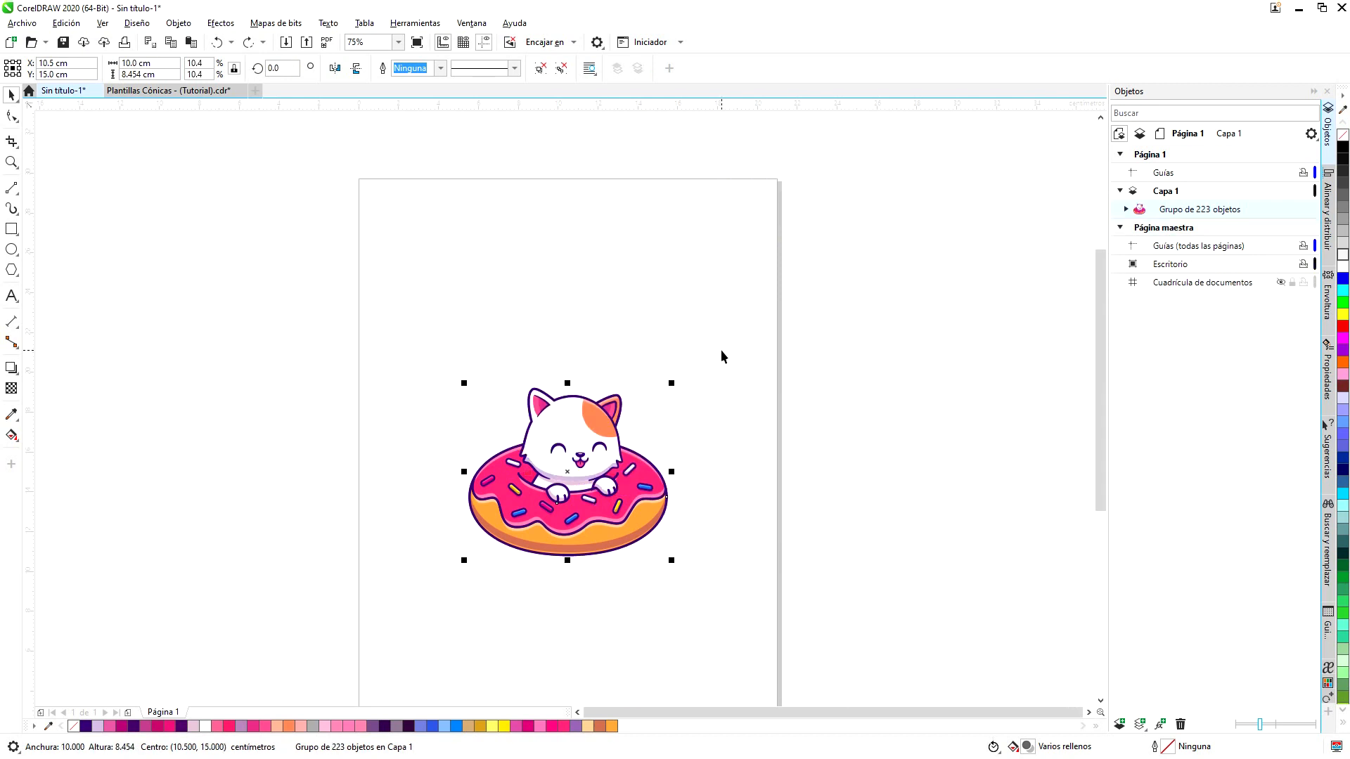
Draw a square about 2.33 cm wide above the cat-in-donut group and duplicate it in place.
{"action": "left_click", "coordinate": [237, 288]}
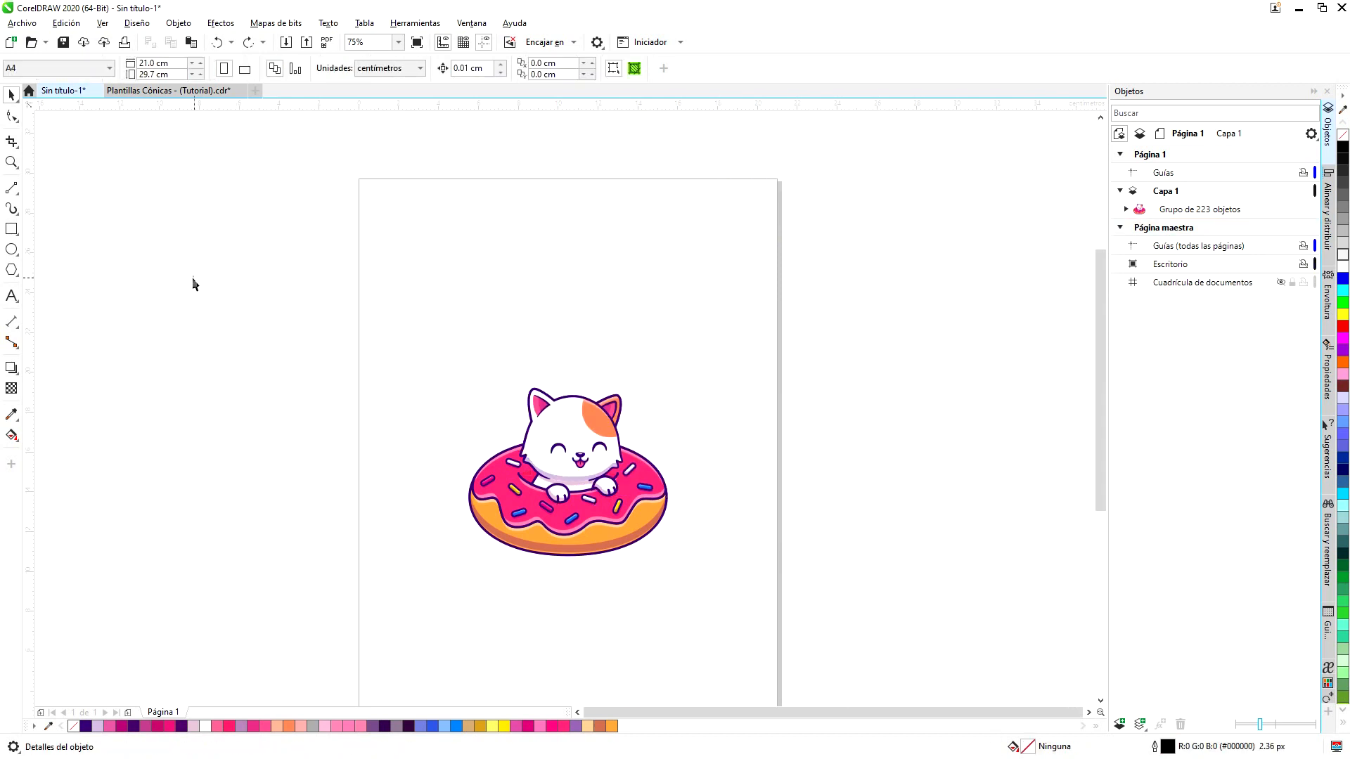
{"action": "left_click", "coordinate": [11, 228]}
{"action": "left_click_drag", "start_coordinate": [511, 242], "coordinate": [558, 288]}
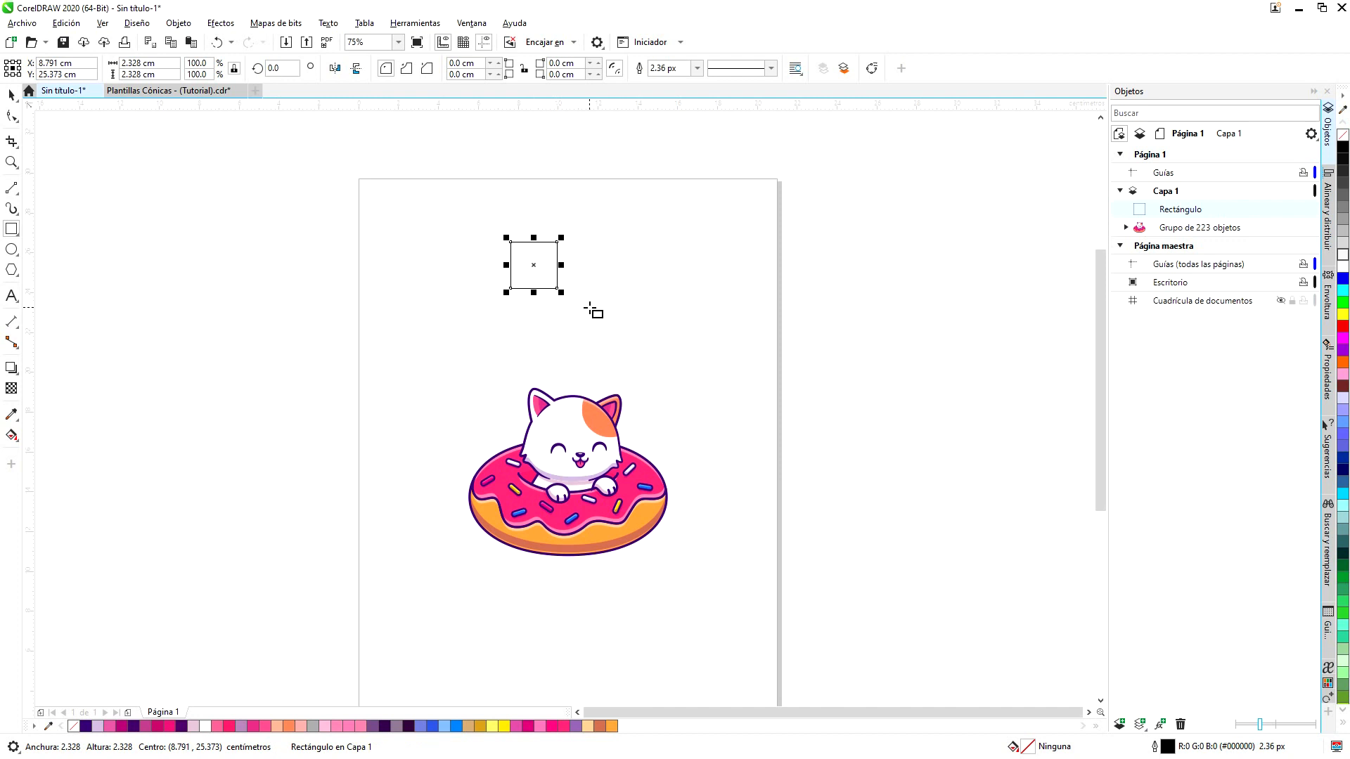
{"action": "key", "text": "ctrl+d"}
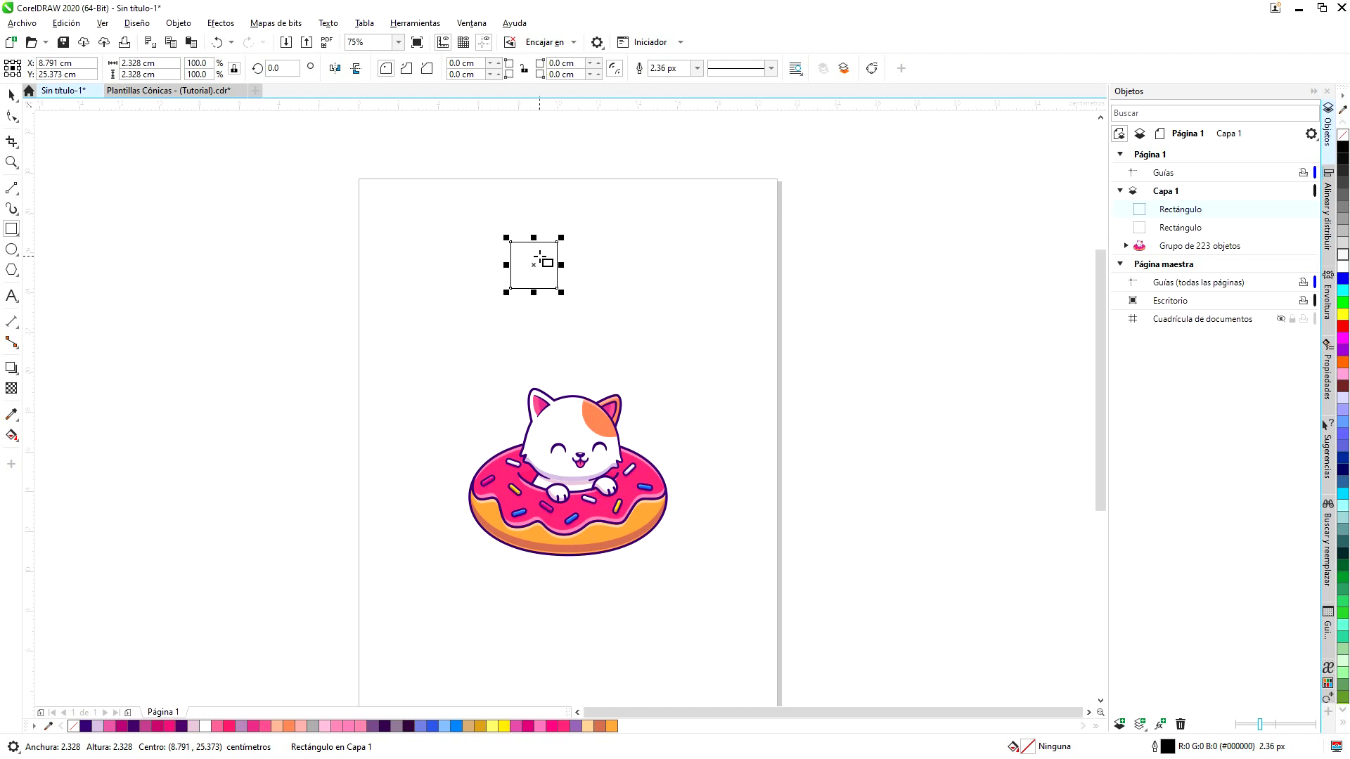
Rotate the duplicate square 15° clockwise around a pivot outside its lower-right corner and scale it up proportionally to about 114.1%.
{"action": "scroll", "coordinate": [539, 256], "scroll_direction": "up", "scroll_amount": 1}
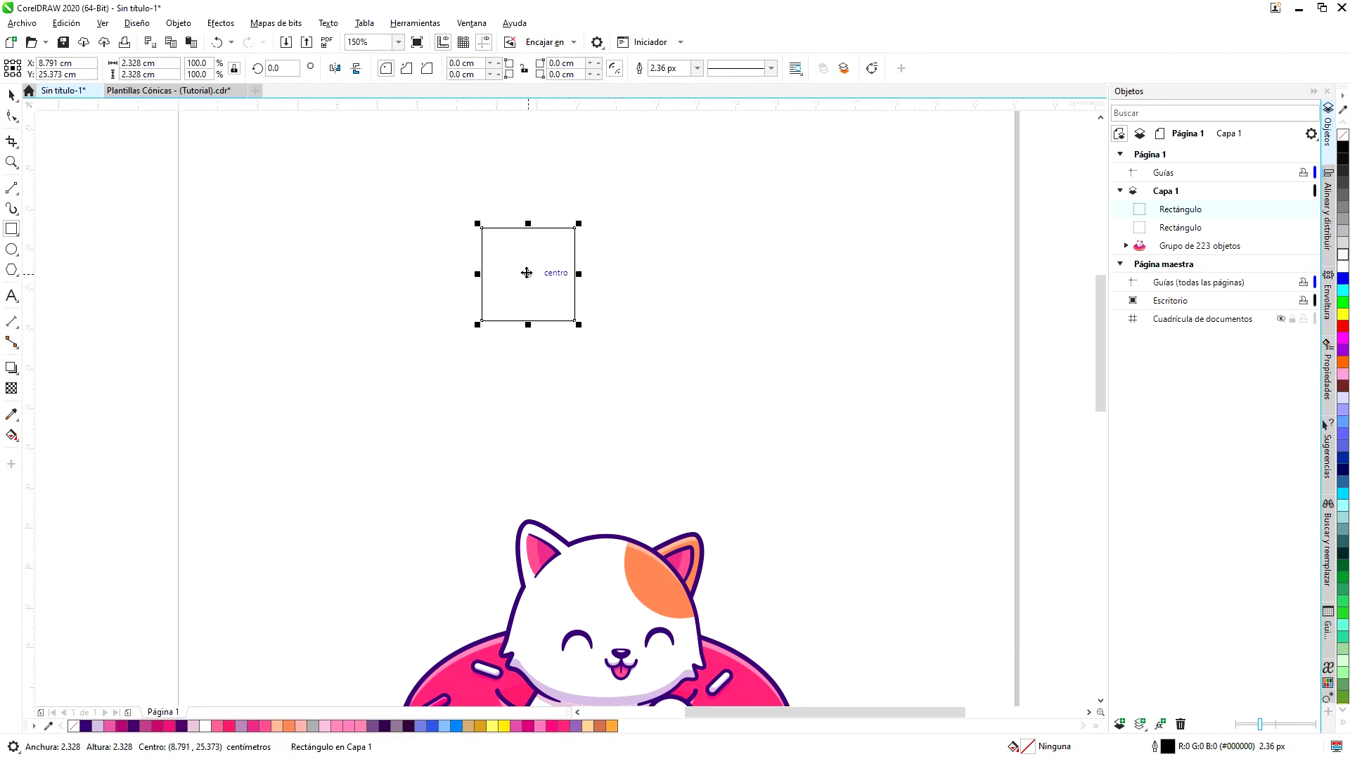
{"action": "left_click", "coordinate": [526, 272]}
{"action": "left_click_drag", "start_coordinate": [474, 219], "coordinate": [551, 205]}
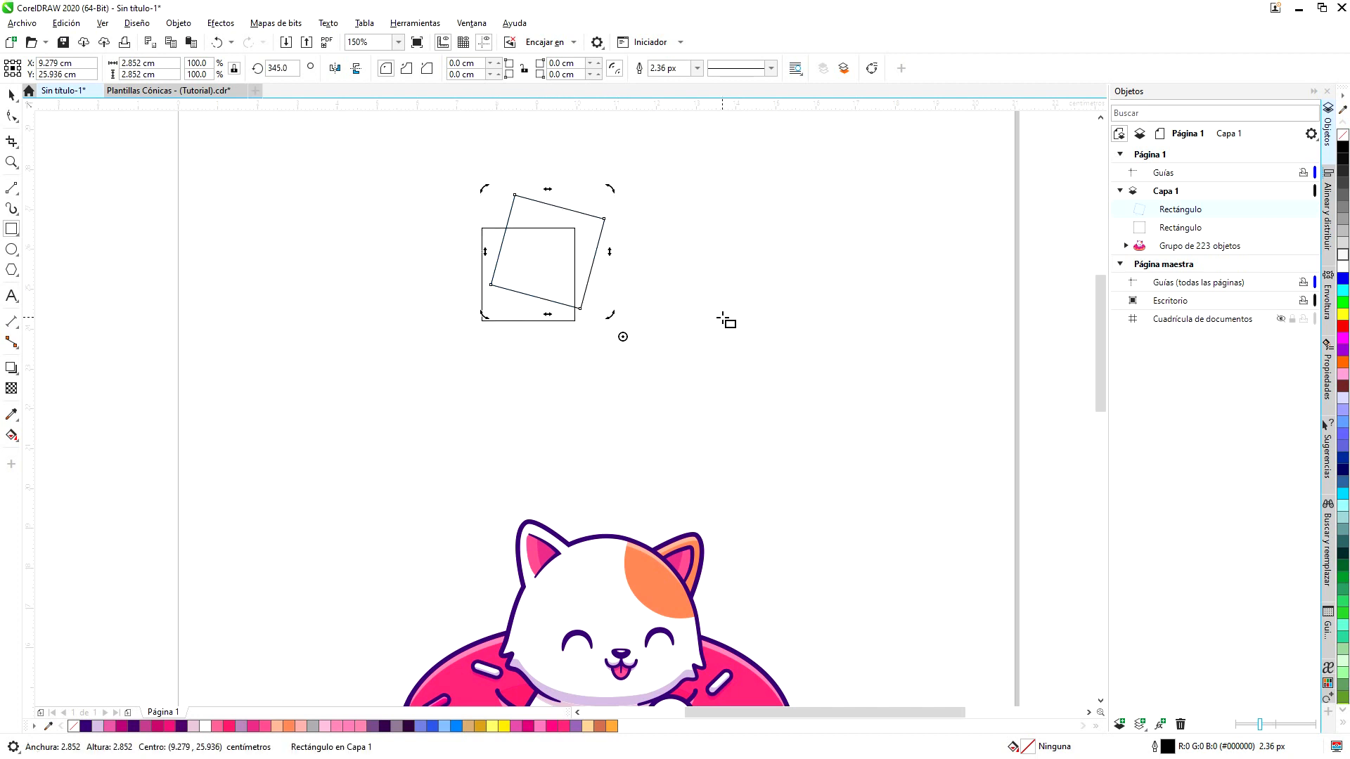
{"action": "left_click", "coordinate": [529, 204]}
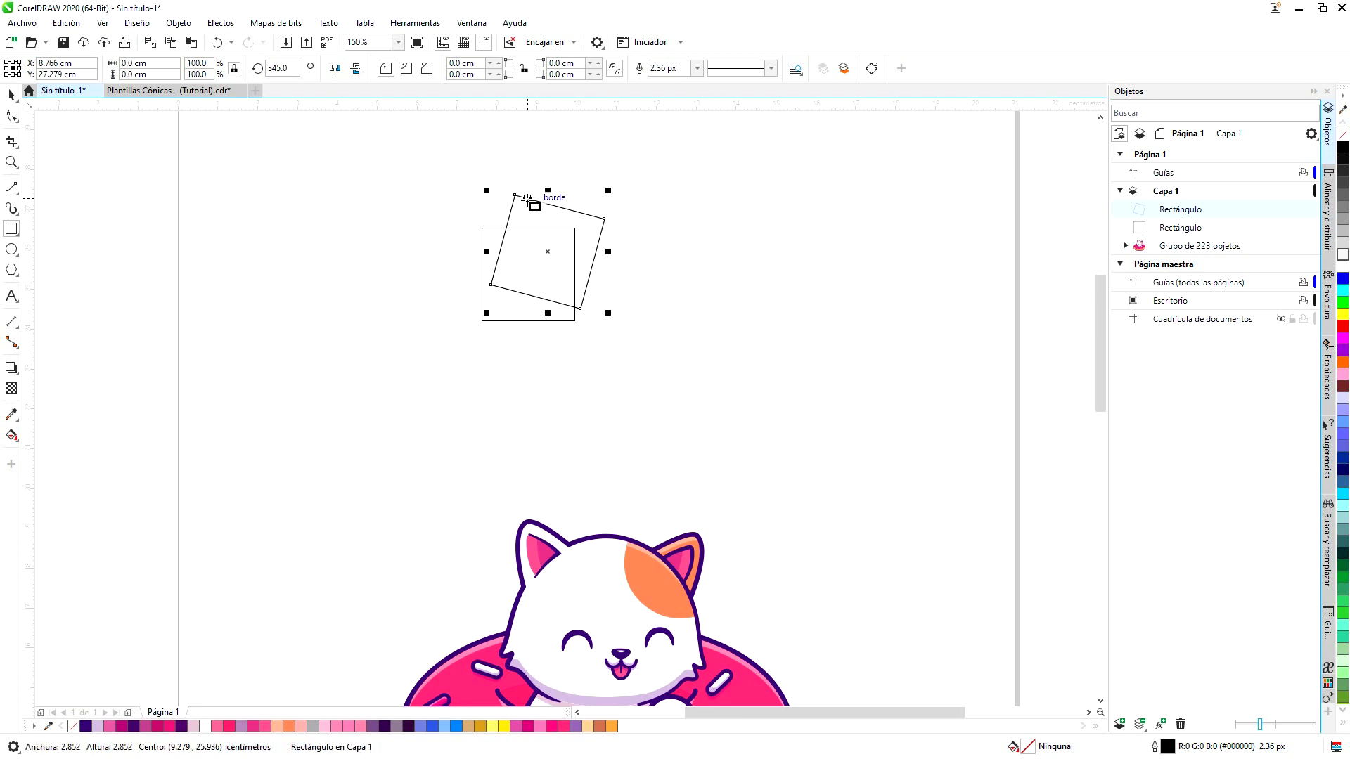
{"action": "left_click_drag", "start_coordinate": [487, 190], "coordinate": [471, 174]}
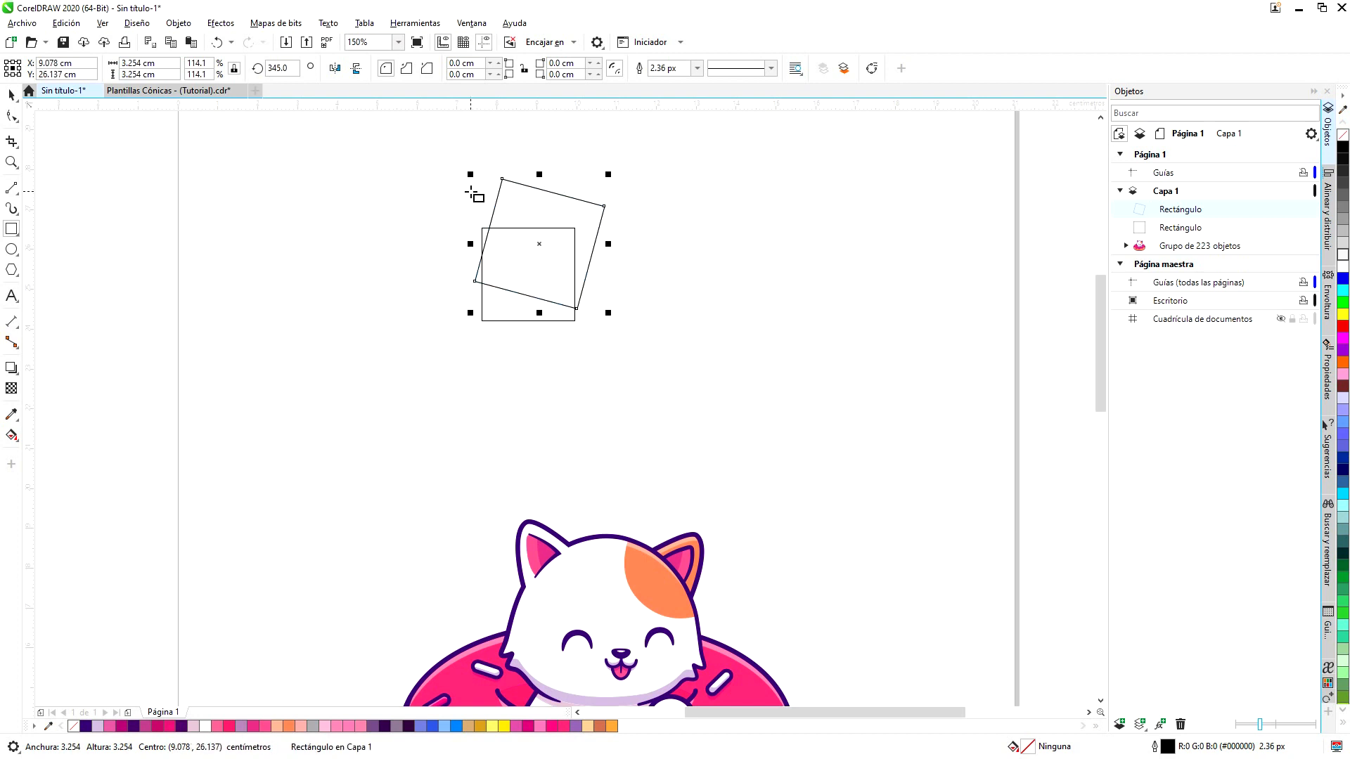
Duplicate the rotated and enlarged square nine times to build a spiral of growing squares around the pivot.
{"action": "key", "text": "ctrl+d"}
{"action": "key", "text": "ctrl+d"}
{"action": "key", "text": "ctrl+d"}
{"action": "key", "text": "ctrl+d"}
{"action": "key", "text": "ctrl+d"}
{"action": "key", "text": "ctrl+d"}
{"action": "key", "text": "ctrl+d"}
{"action": "key", "text": "ctrl+d"}
{"action": "key", "text": "ctrl+d"}
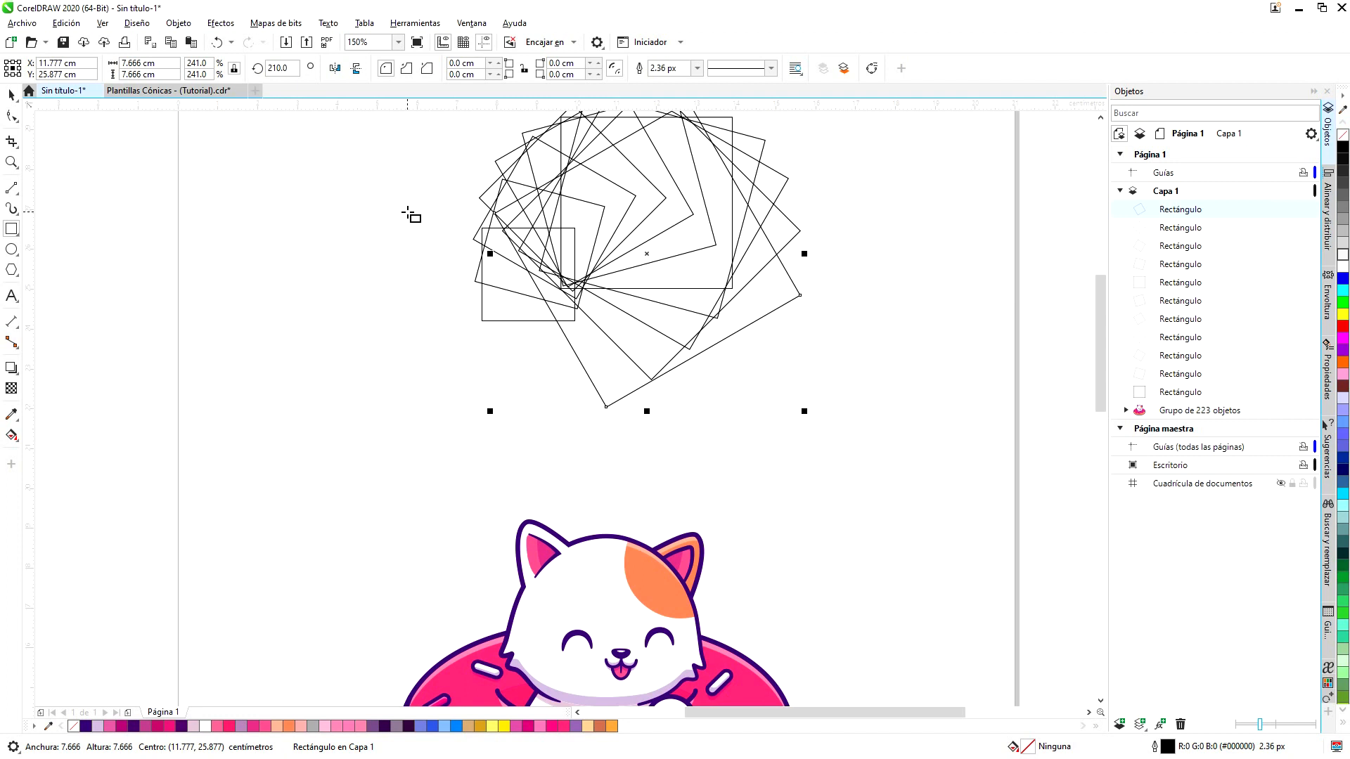
Draw a circle about 3.03 cm wide beside the square spiral, at the page's right edge, and duplicate it in place.
{"action": "scroll", "coordinate": [475, 358], "scroll_direction": "down", "scroll_amount": 5}
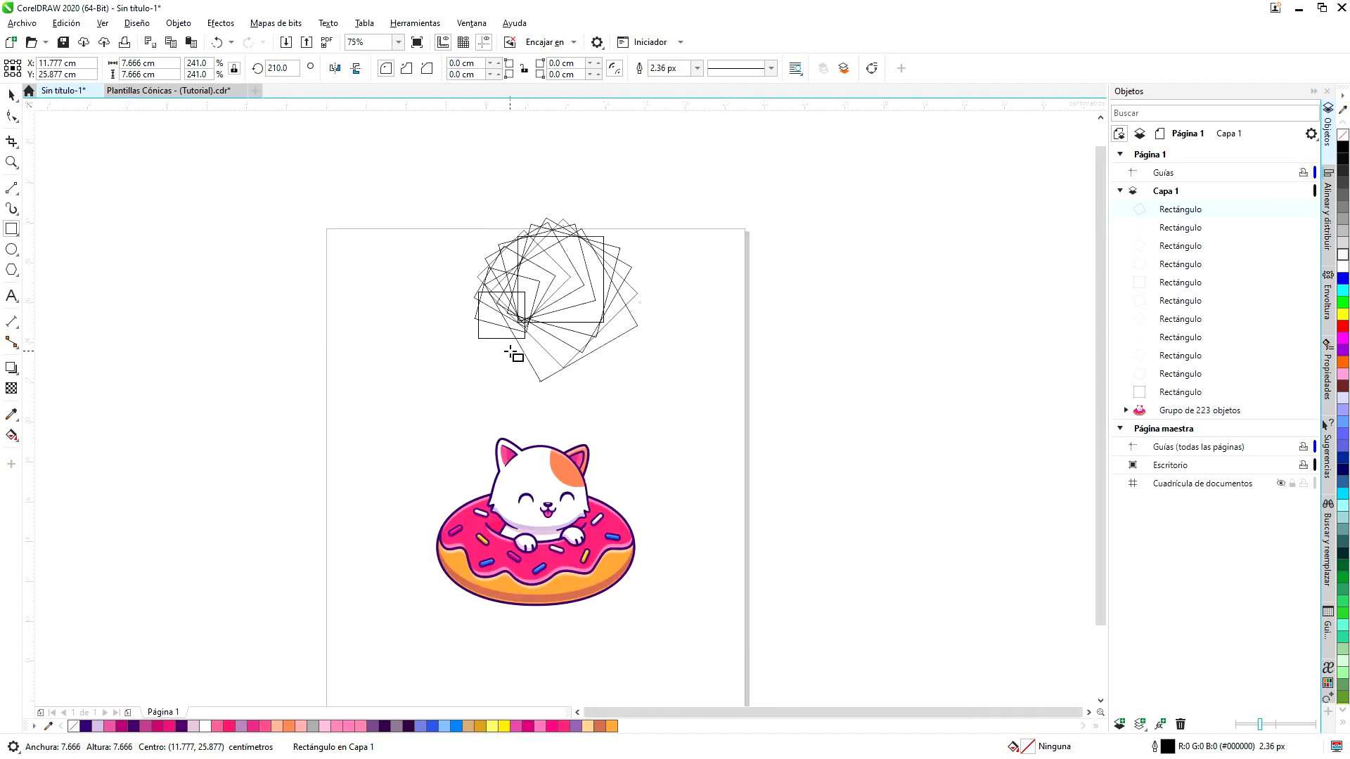
{"action": "left_click", "coordinate": [11, 250]}
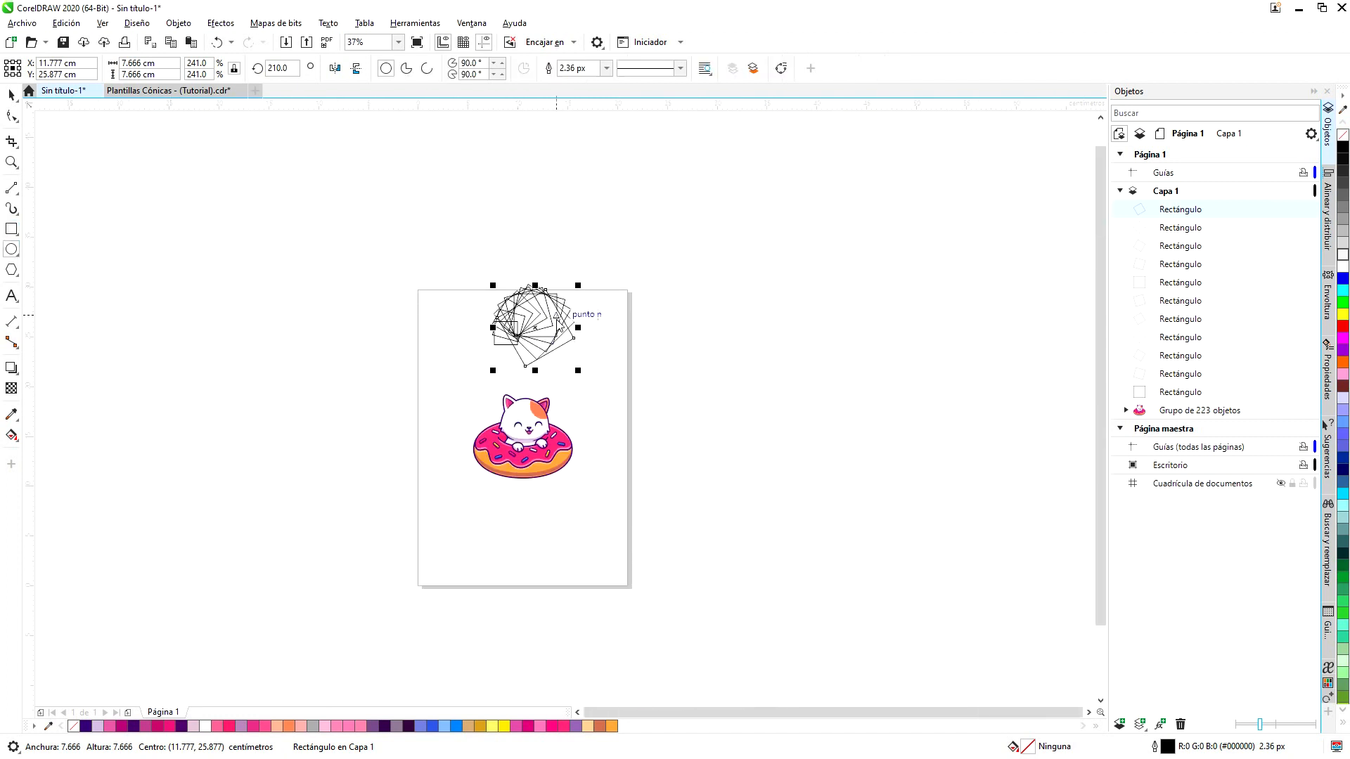
{"action": "left_click_drag", "start_coordinate": [624, 325], "coordinate": [656, 353]}
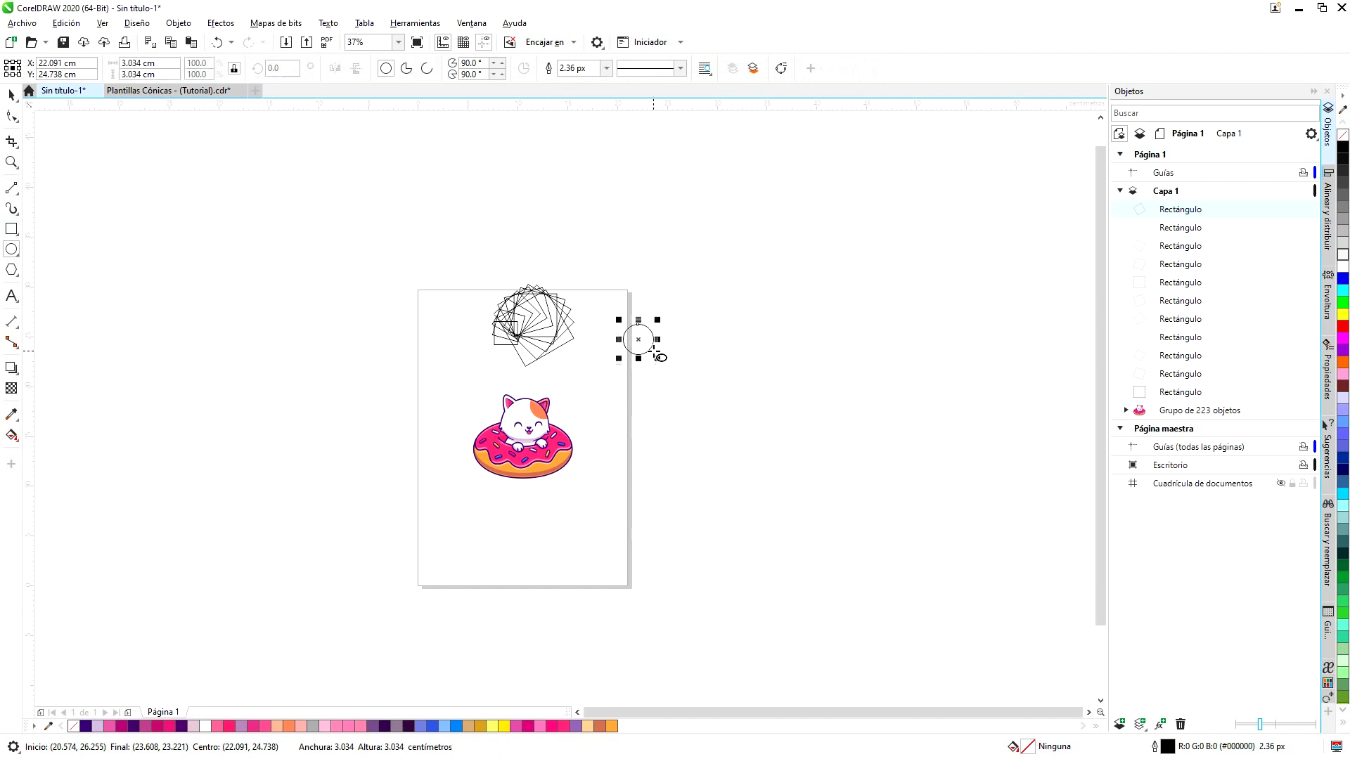
{"action": "scroll", "coordinate": [647, 340], "scroll_direction": "up", "scroll_amount": 2}
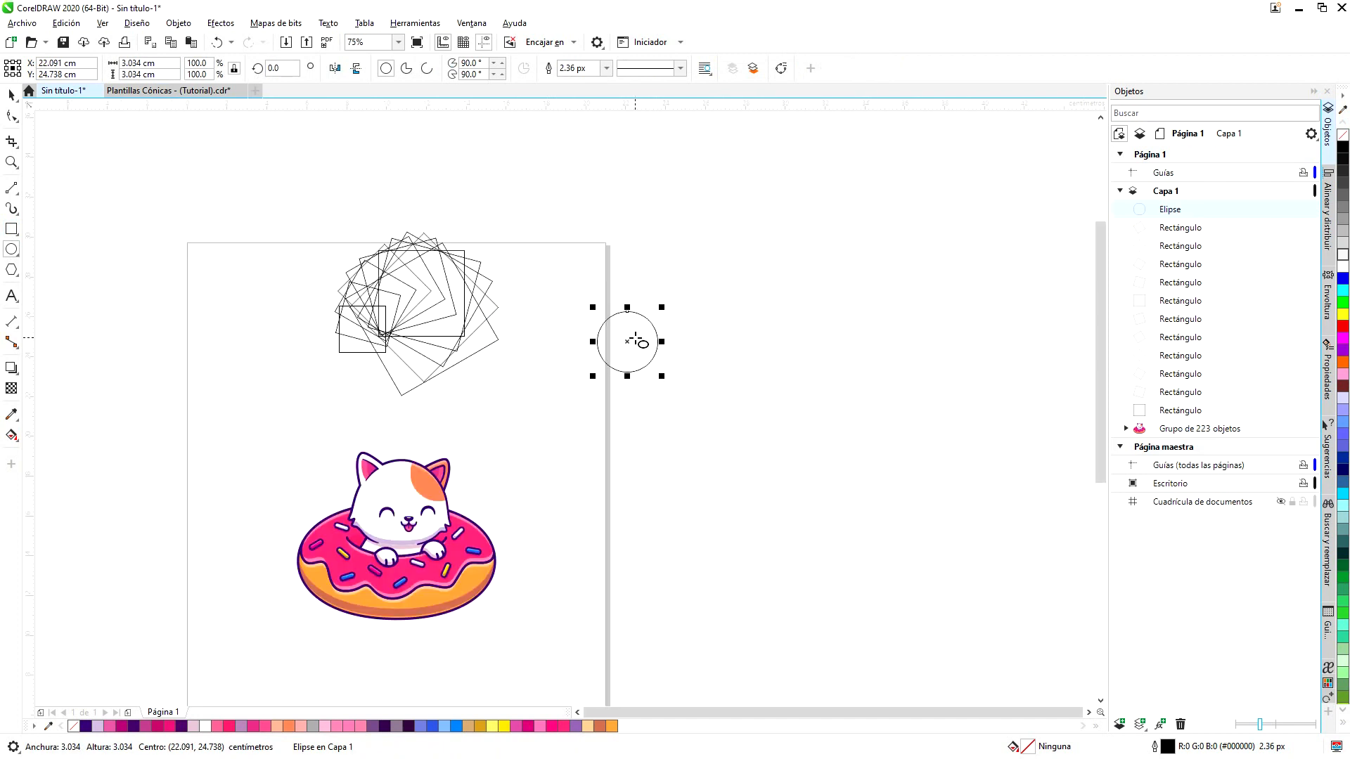
{"action": "scroll", "coordinate": [635, 343], "scroll_direction": "up", "scroll_amount": 2}
{"action": "key", "text": "ctrl+d"}
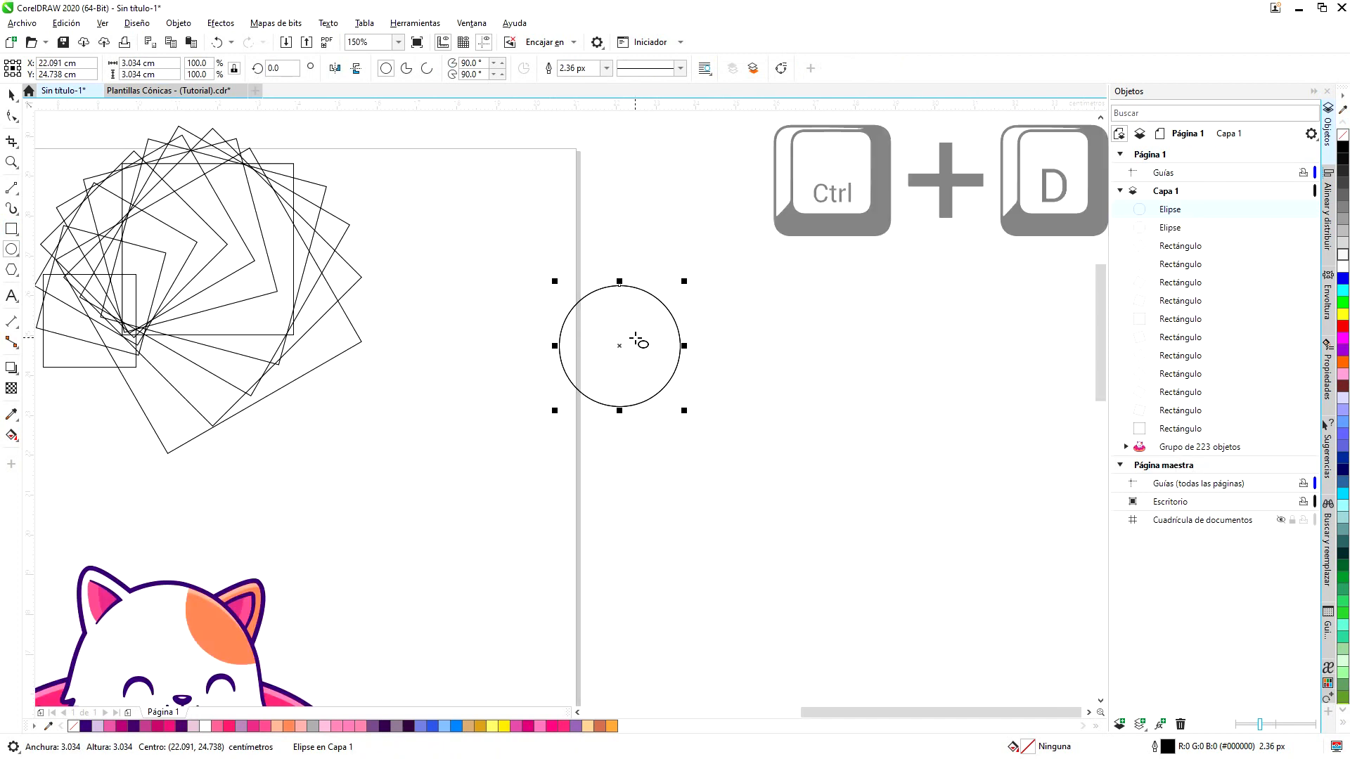
Rotate the duplicate circle about 22.2° around a pivot outside its upper-right side and scale it up proportionally to about 121.5%.
{"action": "left_click", "coordinate": [619, 345]}
{"action": "left_click_drag", "start_coordinate": [552, 280], "coordinate": [575, 360]}
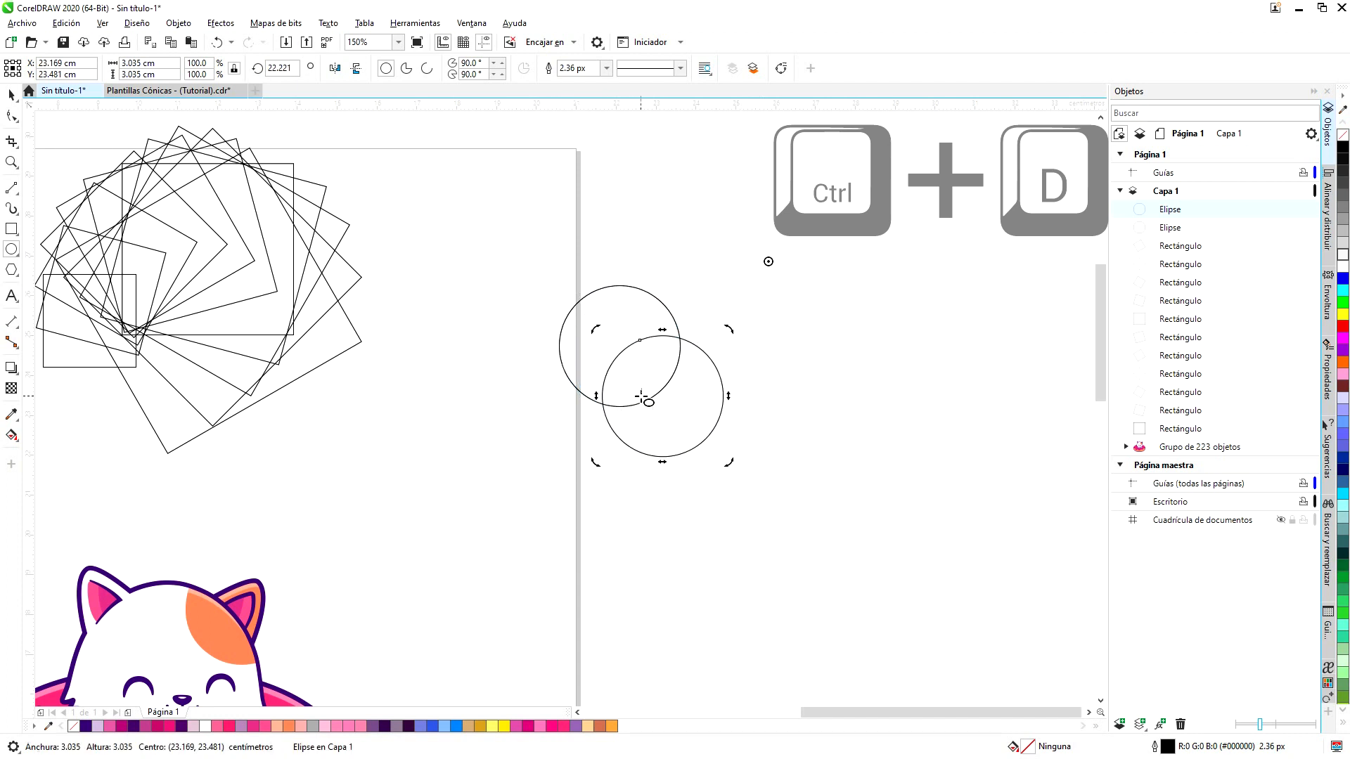
{"action": "left_click", "coordinate": [599, 408]}
{"action": "left_click_drag", "start_coordinate": [597, 461], "coordinate": [575, 497]}
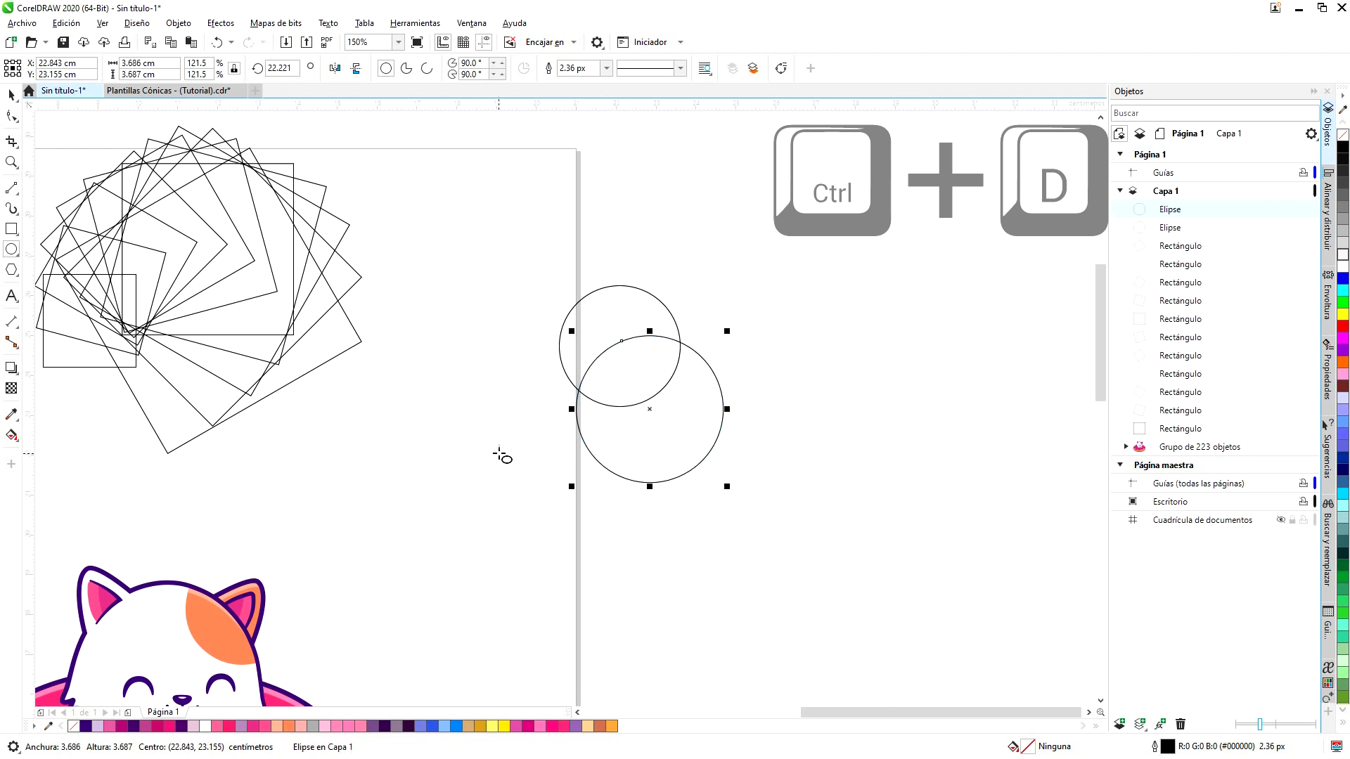
Duplicate the rotated and enlarged circle seven times to build a spiral of growing circles.
{"action": "key", "text": "ctrl+d"}
{"action": "key", "text": "ctrl+d"}
{"action": "key", "text": "ctrl+d"}
{"action": "key", "text": "ctrl+d"}
{"action": "key", "text": "ctrl+d"}
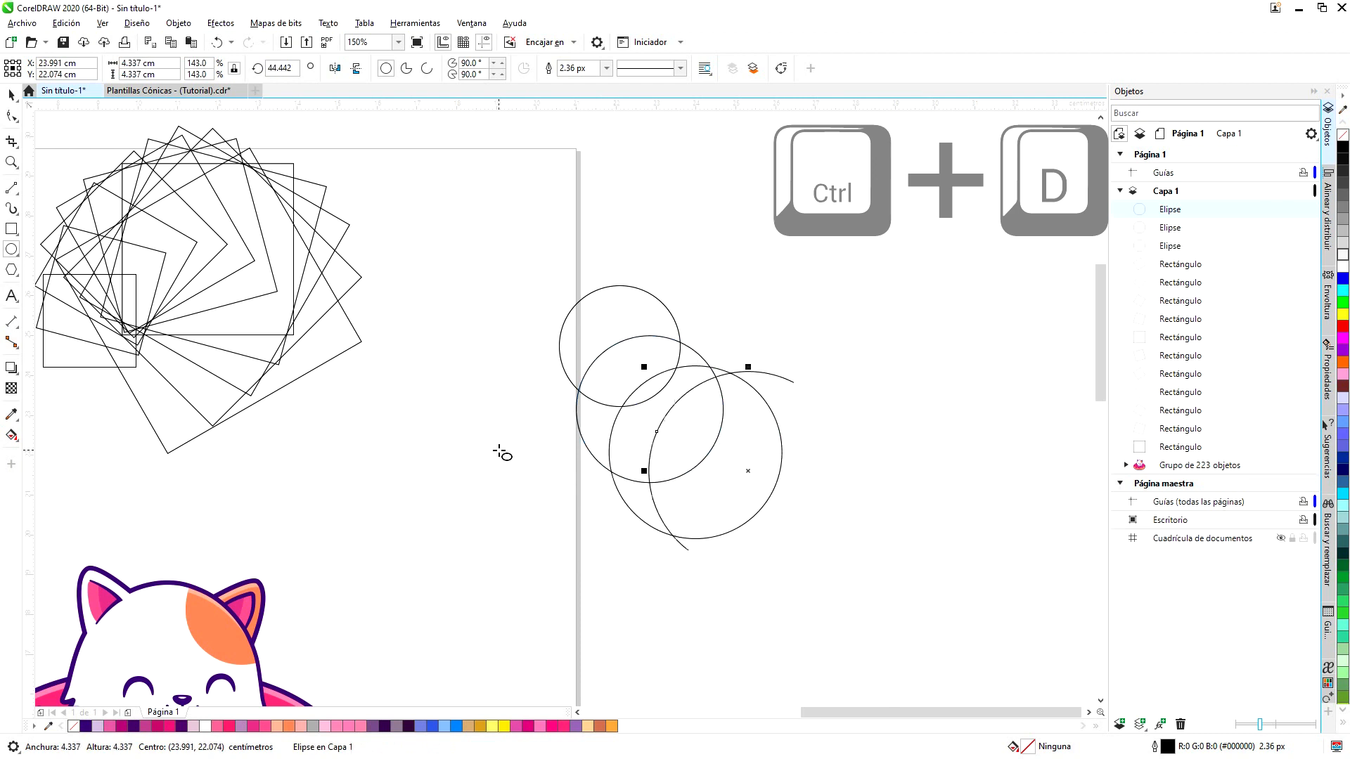
{"action": "key", "text": "ctrl+d"}
{"action": "key", "text": "ctrl+d"}
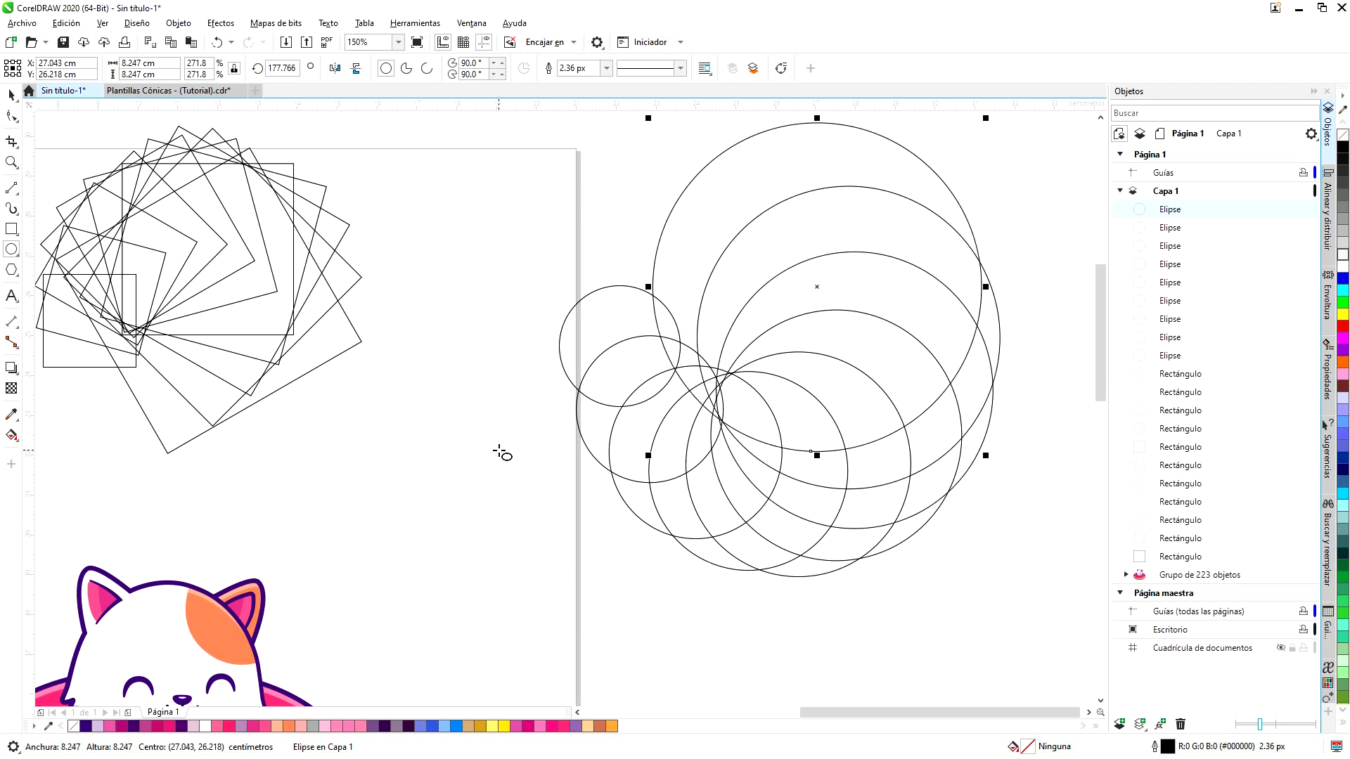
Draw a vertical line about 8.61 cm long to the right of the circle spiral and duplicate it in place.
{"action": "scroll", "coordinate": [492, 285], "scroll_direction": "down", "scroll_amount": 4}
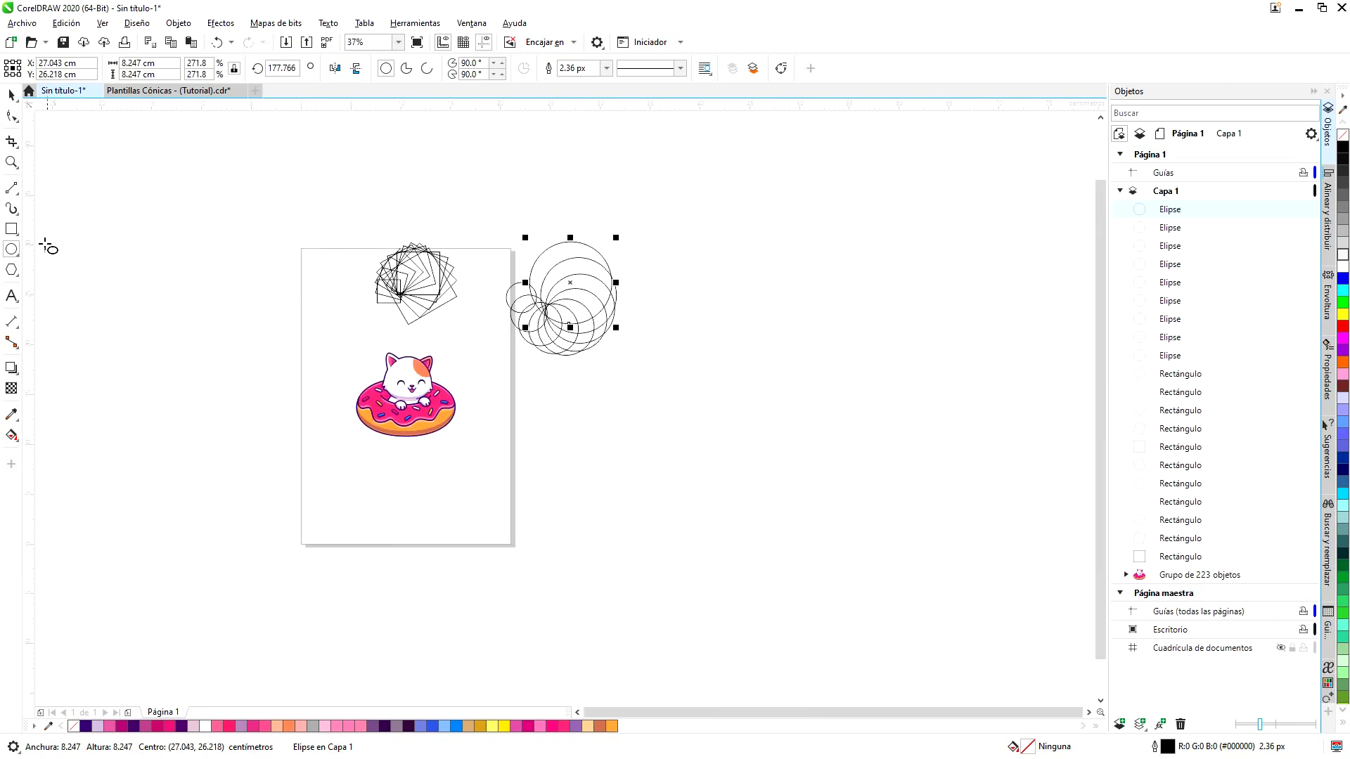
{"action": "left_click", "coordinate": [11, 188]}
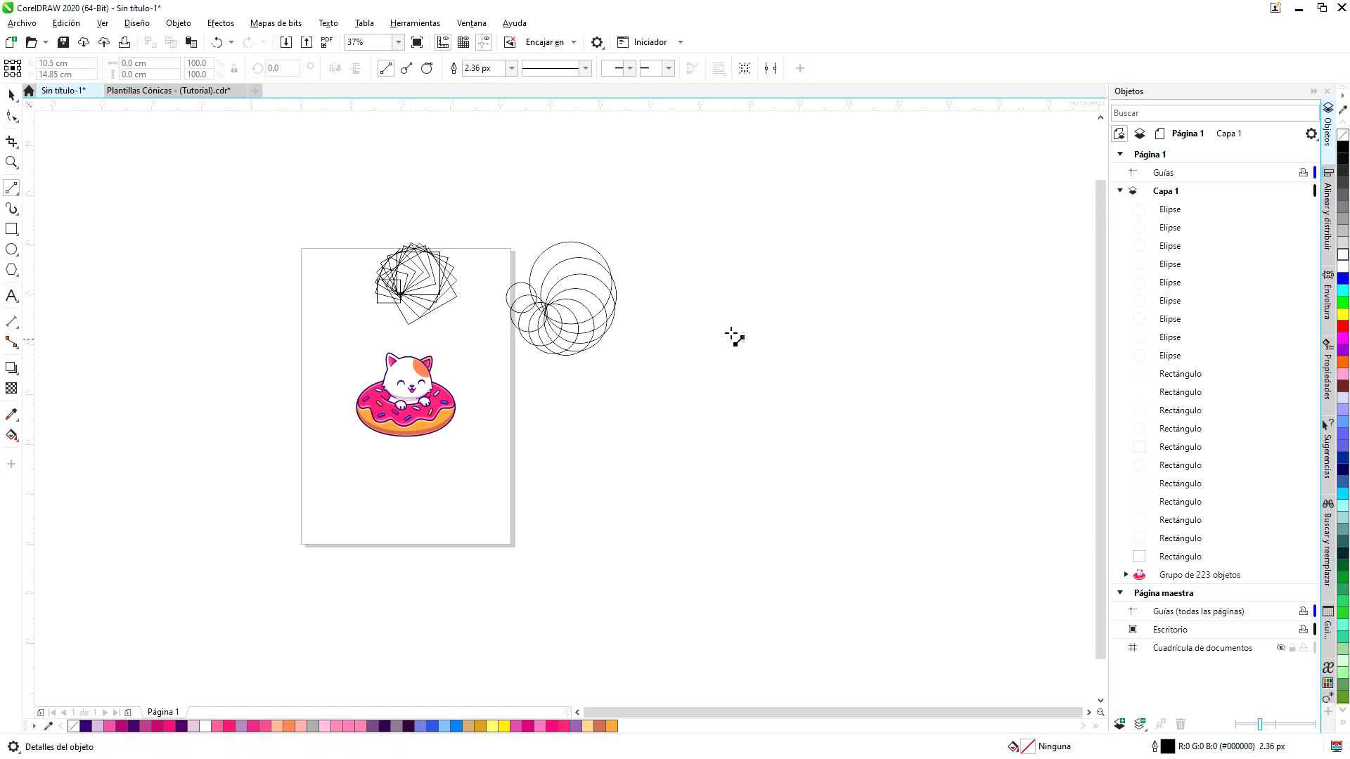
{"action": "left_click", "coordinate": [696, 353]}
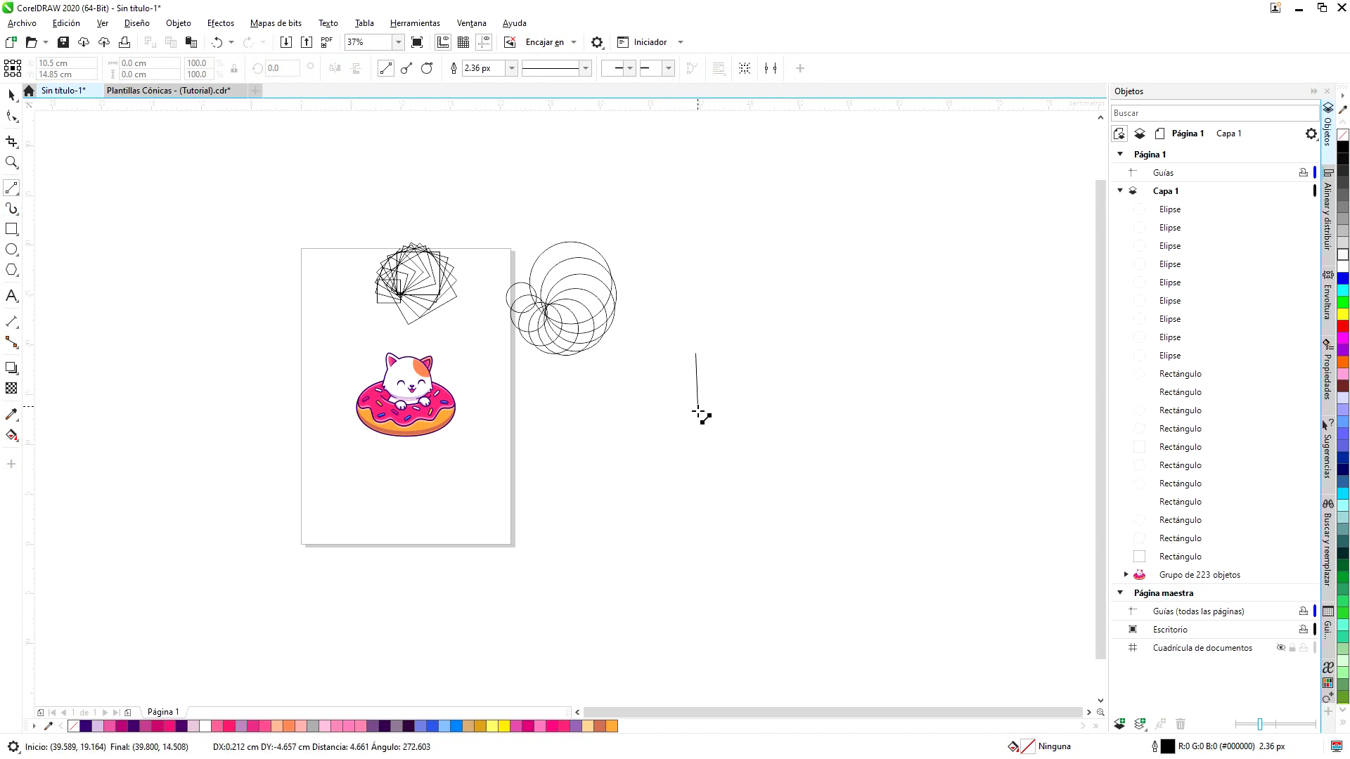
{"action": "left_click", "coordinate": [695, 439]}
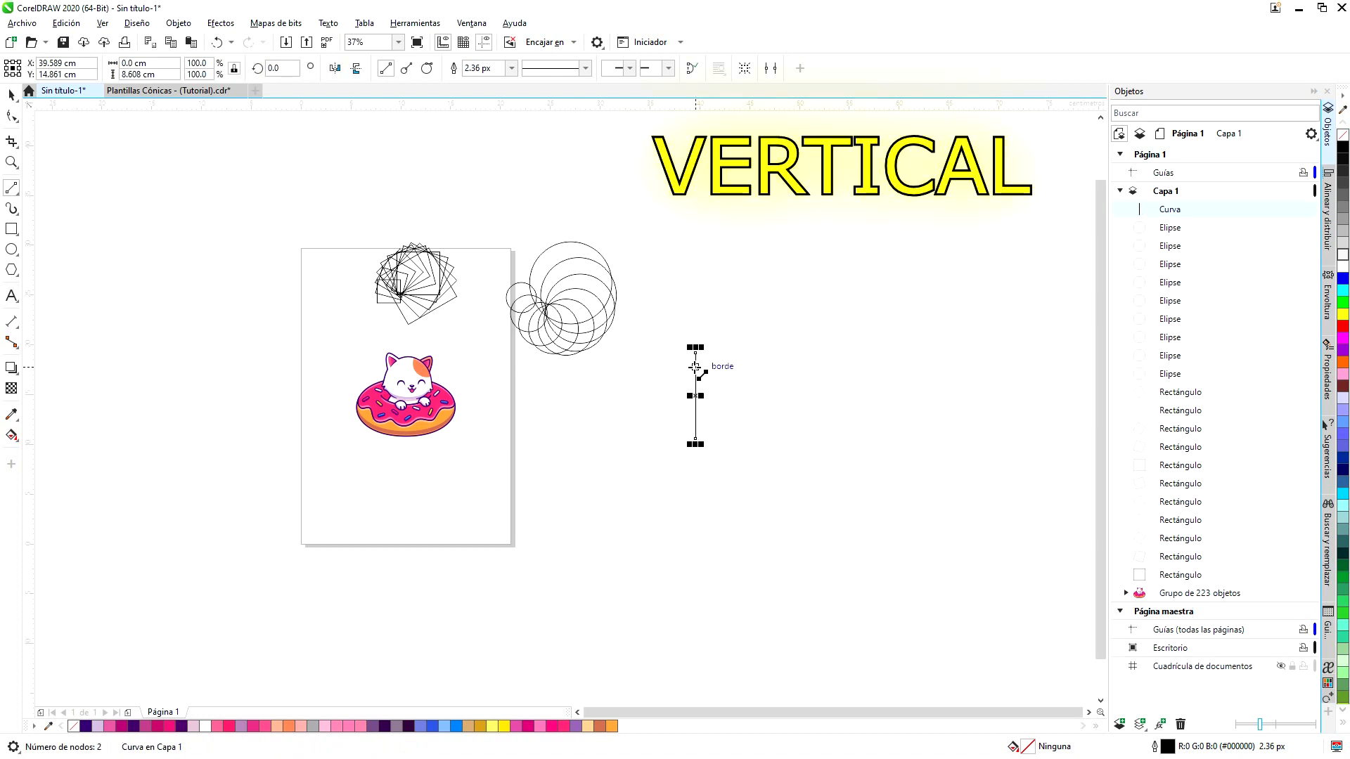
{"action": "scroll", "coordinate": [702, 367], "scroll_direction": "up", "scroll_amount": 2}
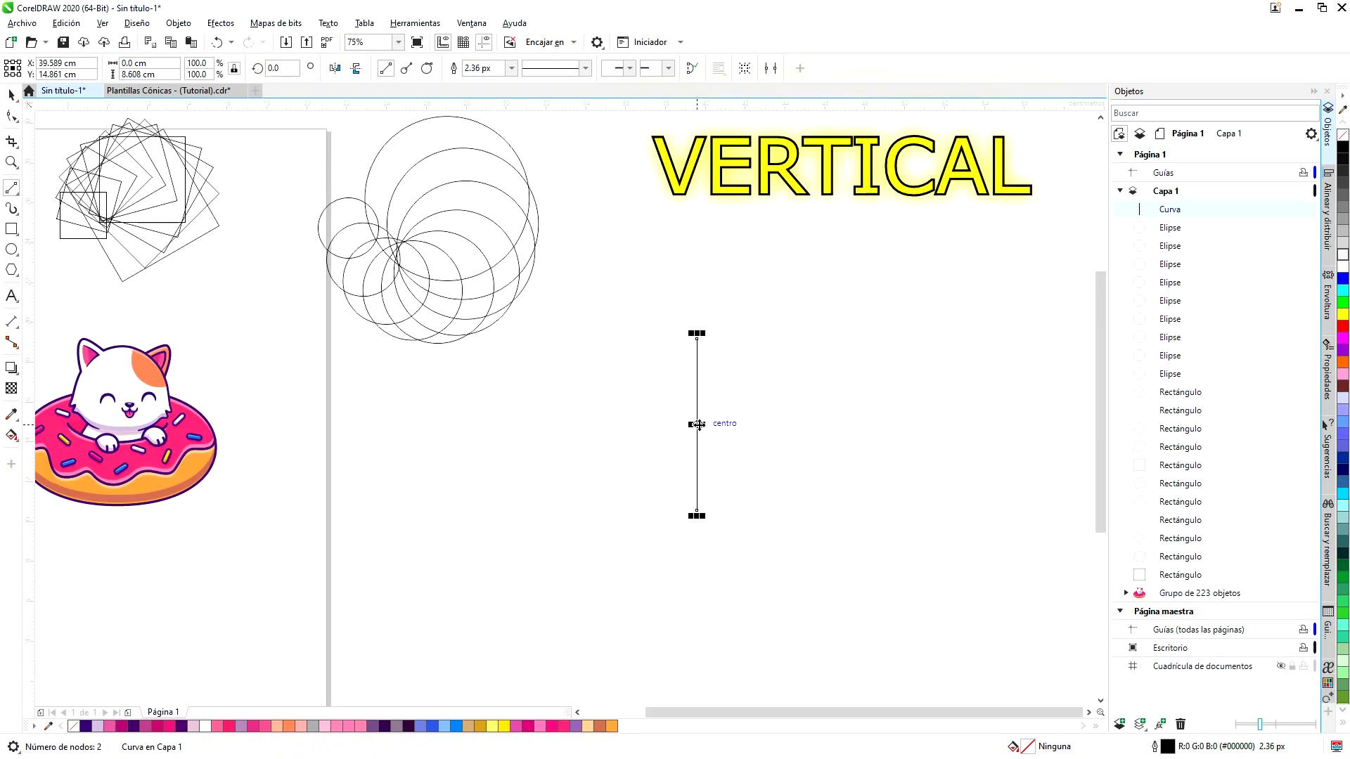
{"action": "key", "text": "ctrl+d"}
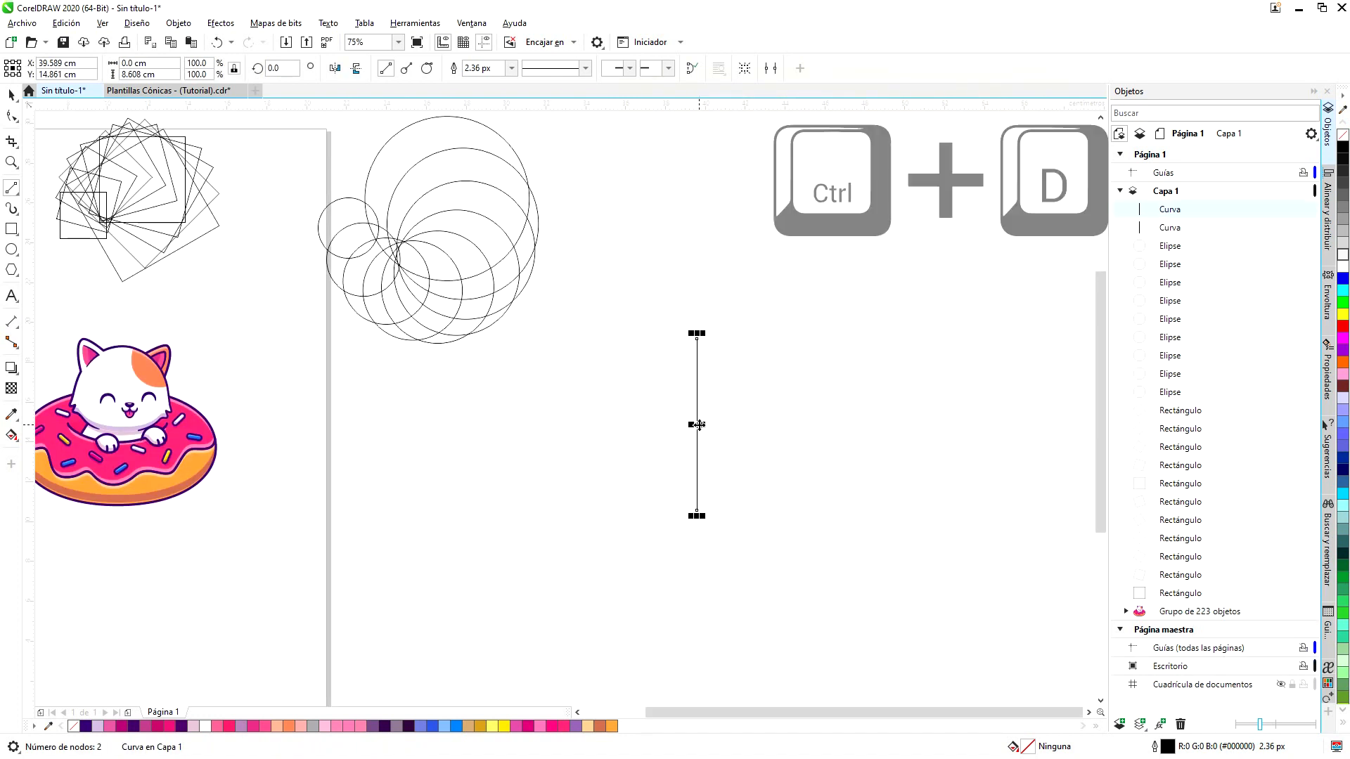
Move the duplicate line's rotation pivot up near its upper end and rotate the line 15° clockwise.
{"action": "left_click", "coordinate": [699, 425]}
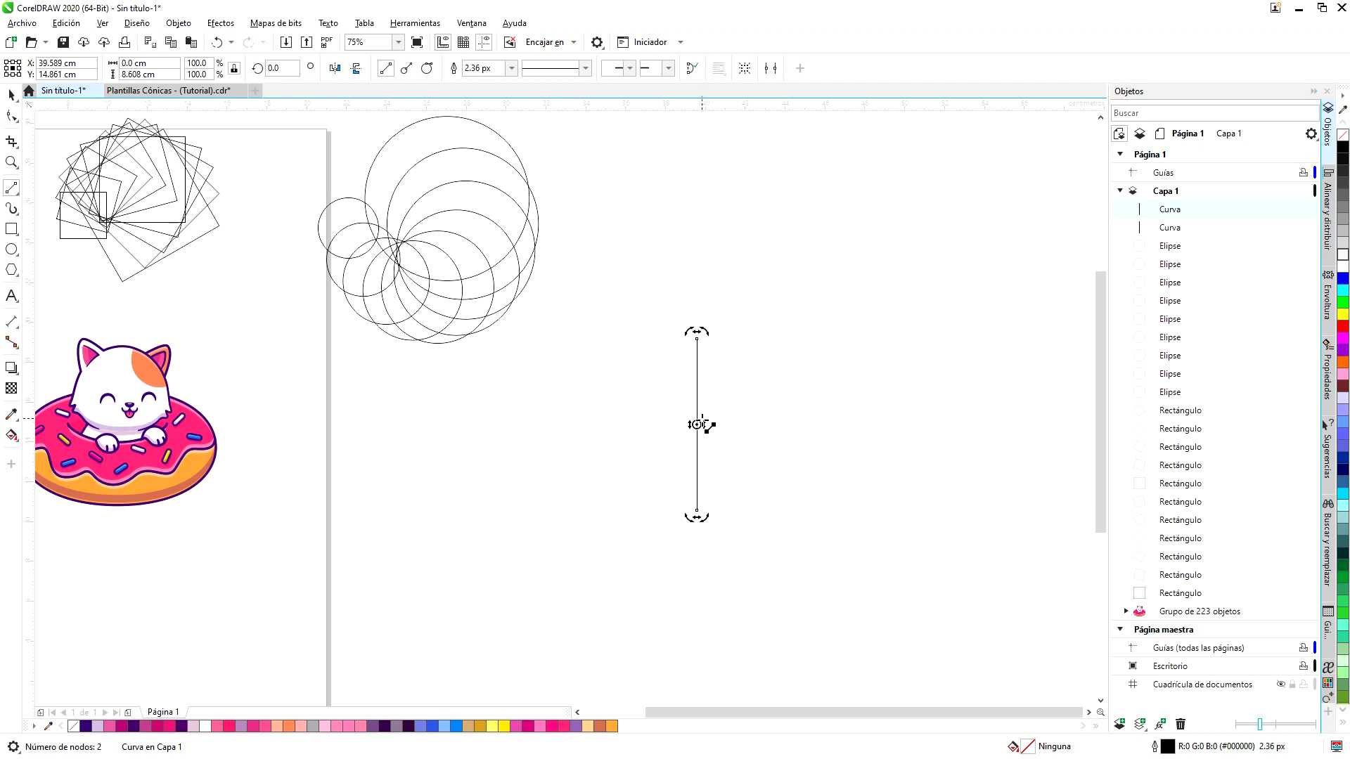
{"action": "mouse_move", "coordinate": [697, 425]}
{"action": "left_mouse_down"}
{"action": "mouse_move", "coordinate": [696, 352]}
{"action": "mouse_move", "coordinate": [697, 365]}
{"action": "left_mouse_up"}
{"action": "left_click_drag", "start_coordinate": [689, 518], "coordinate": [653, 507]}
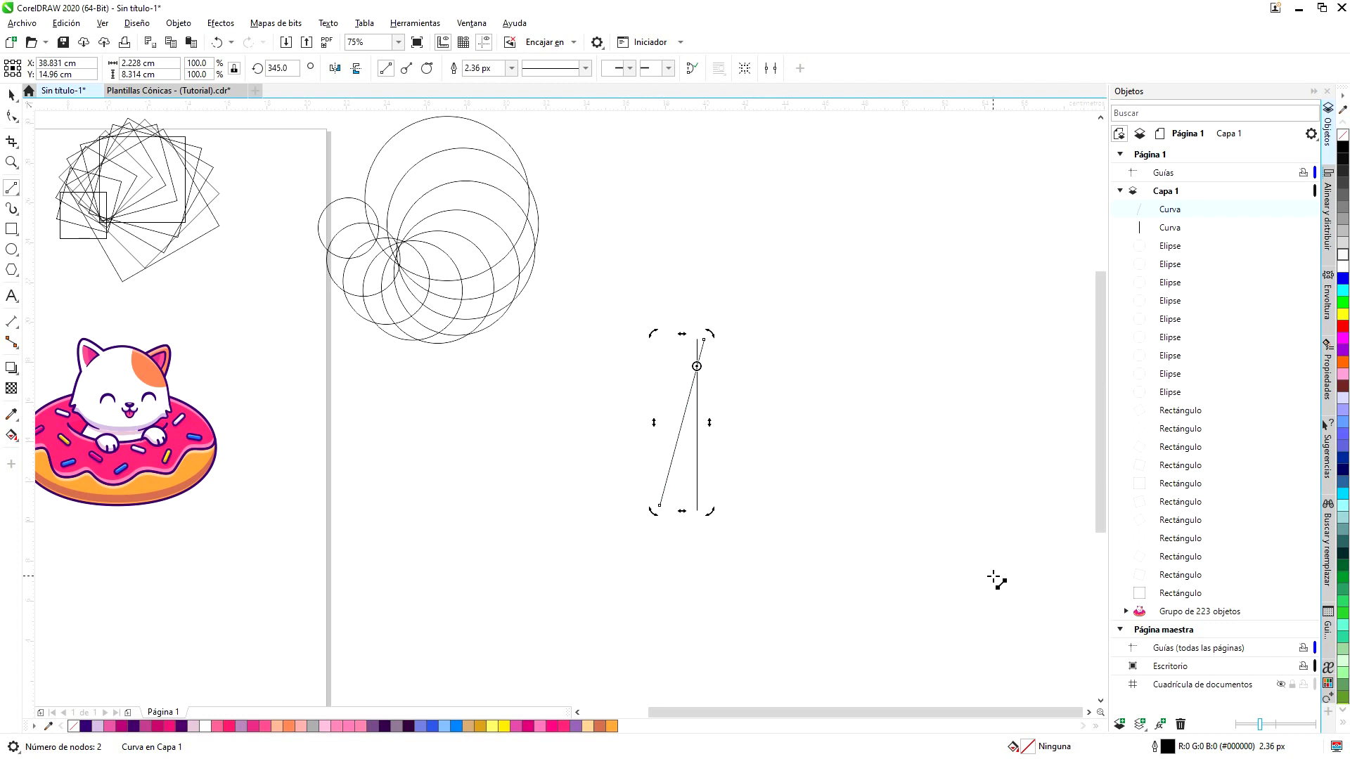
Duplicate the rotated line 22 times to complete a full circle of rays spaced 15° apart.
{"action": "key", "text": "ctrl+d"}
{"action": "key", "text": "ctrl+d"}
{"action": "key", "text": "ctrl+d"}
{"action": "key", "text": "ctrl+d"}
{"action": "key", "text": "ctrl+d"}
{"action": "key", "text": "ctrl+d"}
{"action": "key", "text": "ctrl+d"}
{"action": "key", "text": "ctrl+d"}
{"action": "key", "text": "ctrl+d"}
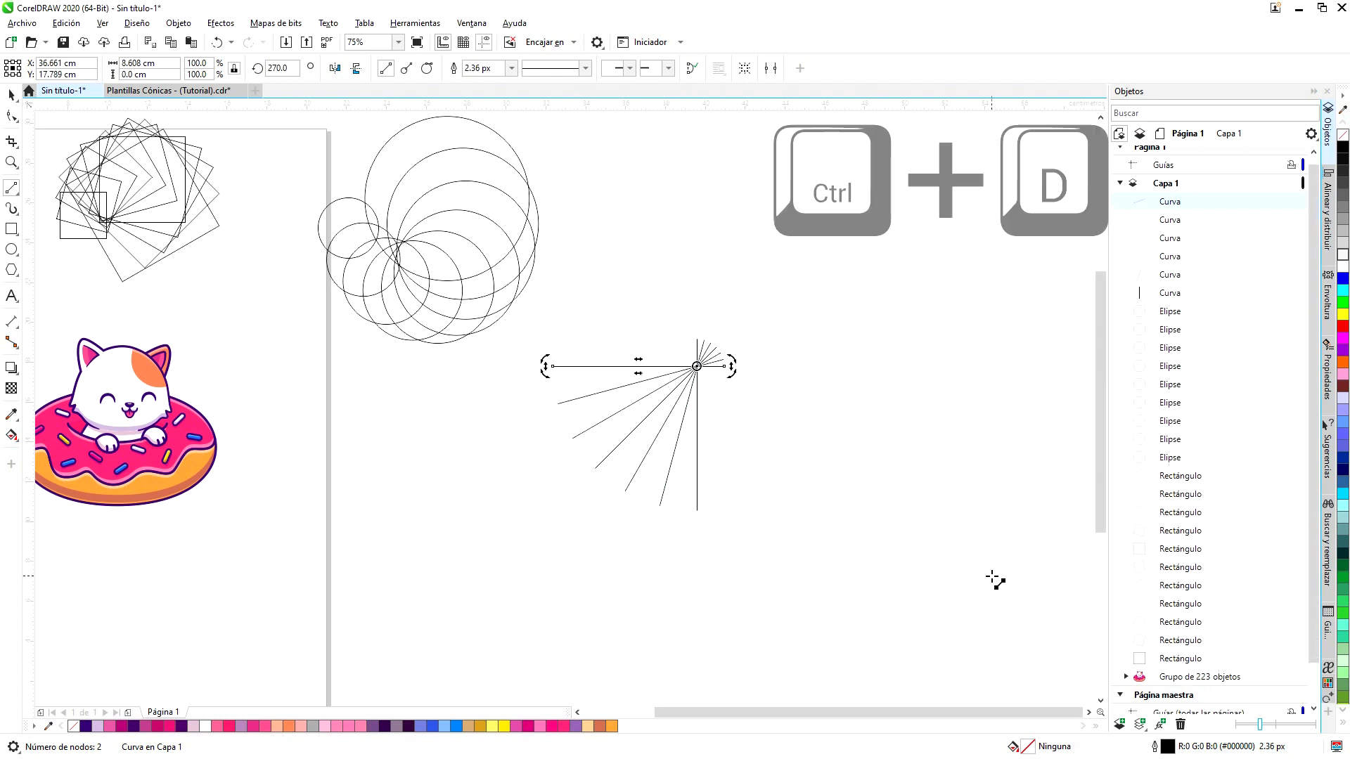
{"action": "key", "text": "ctrl+d"}
{"action": "key", "text": "ctrl+d"}
{"action": "key", "text": "ctrl+d"}
{"action": "key", "text": "ctrl+d"}
{"action": "key", "text": "ctrl+d"}
{"action": "key", "text": "ctrl+d"}
{"action": "key", "text": "ctrl+d"}
{"action": "key", "text": "ctrl+d"}
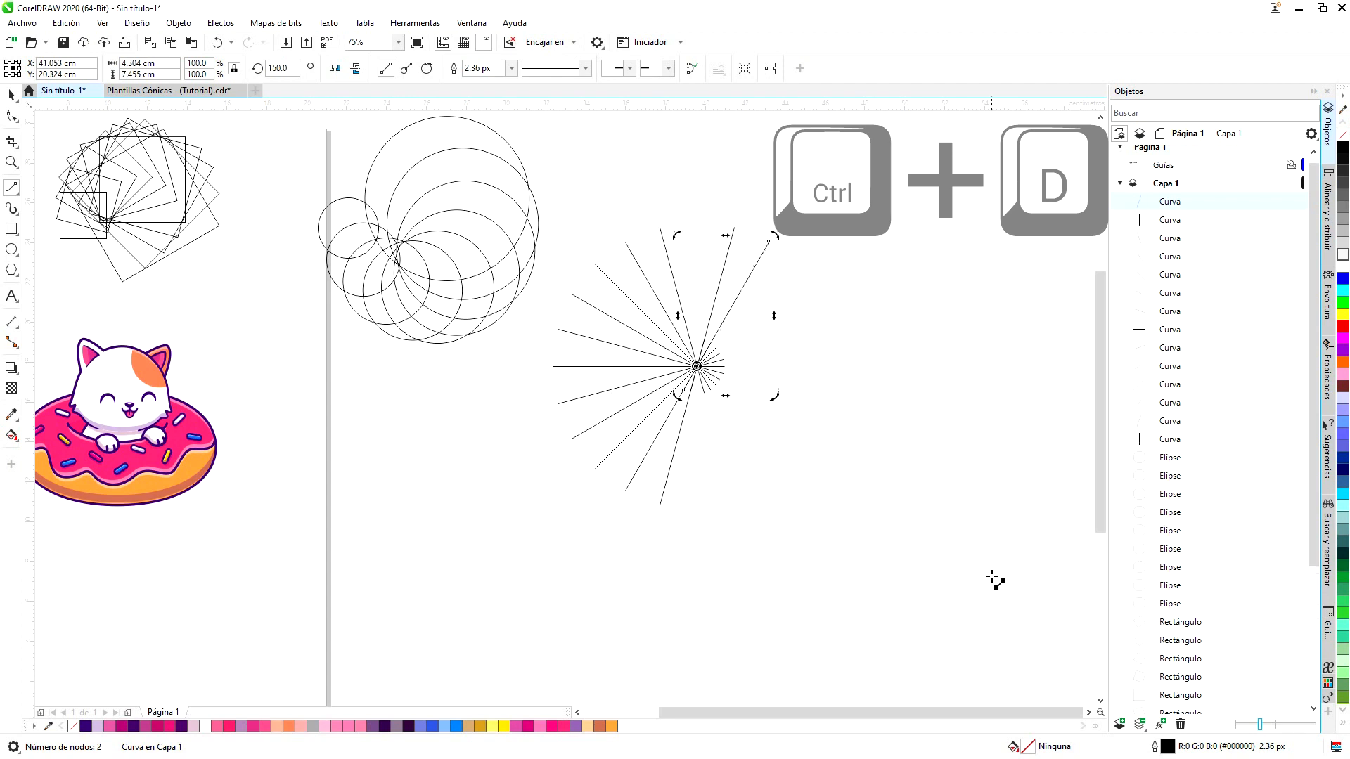
{"action": "key", "text": "ctrl+d"}
{"action": "key", "text": "ctrl+d"}
{"action": "key", "text": "ctrl+d"}
{"action": "key", "text": "ctrl+d"}
{"action": "key", "text": "ctrl+d"}
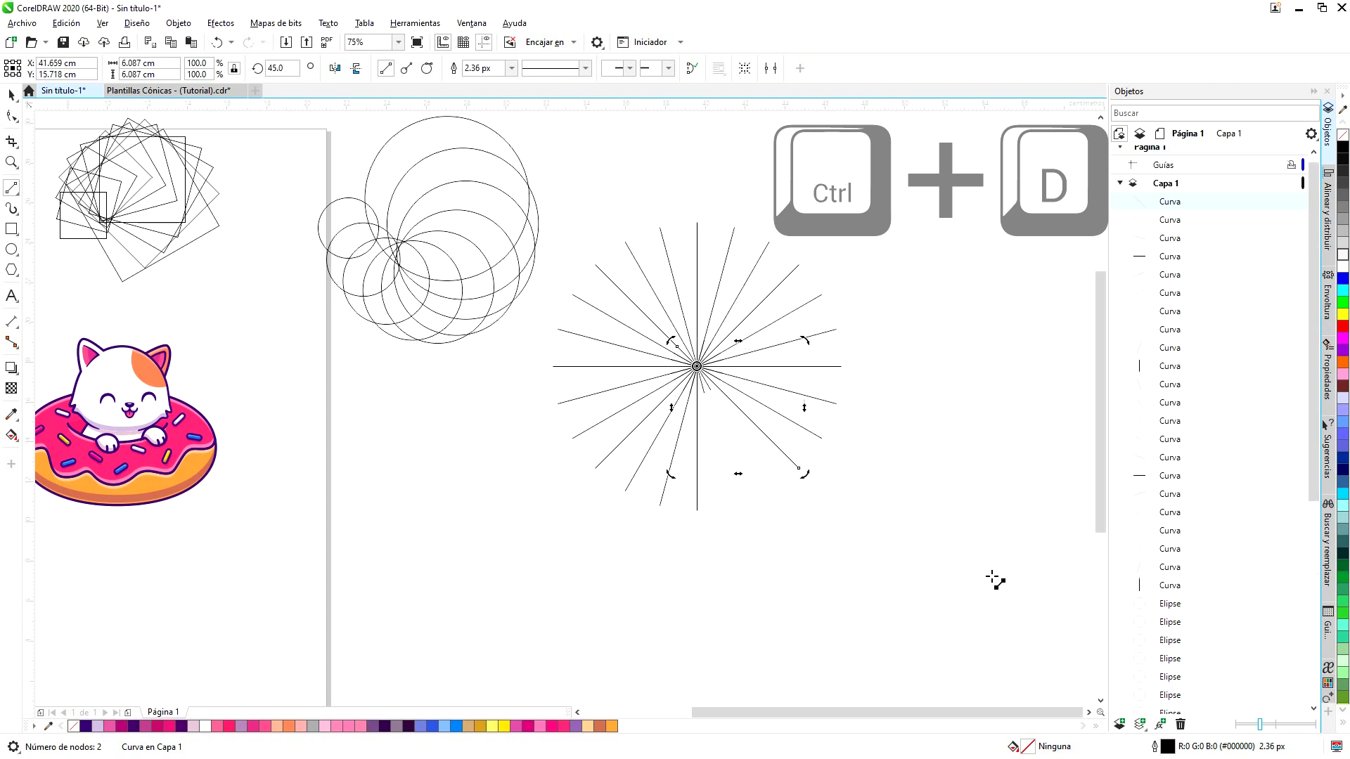
{"action": "key", "text": "ctrl+d"}
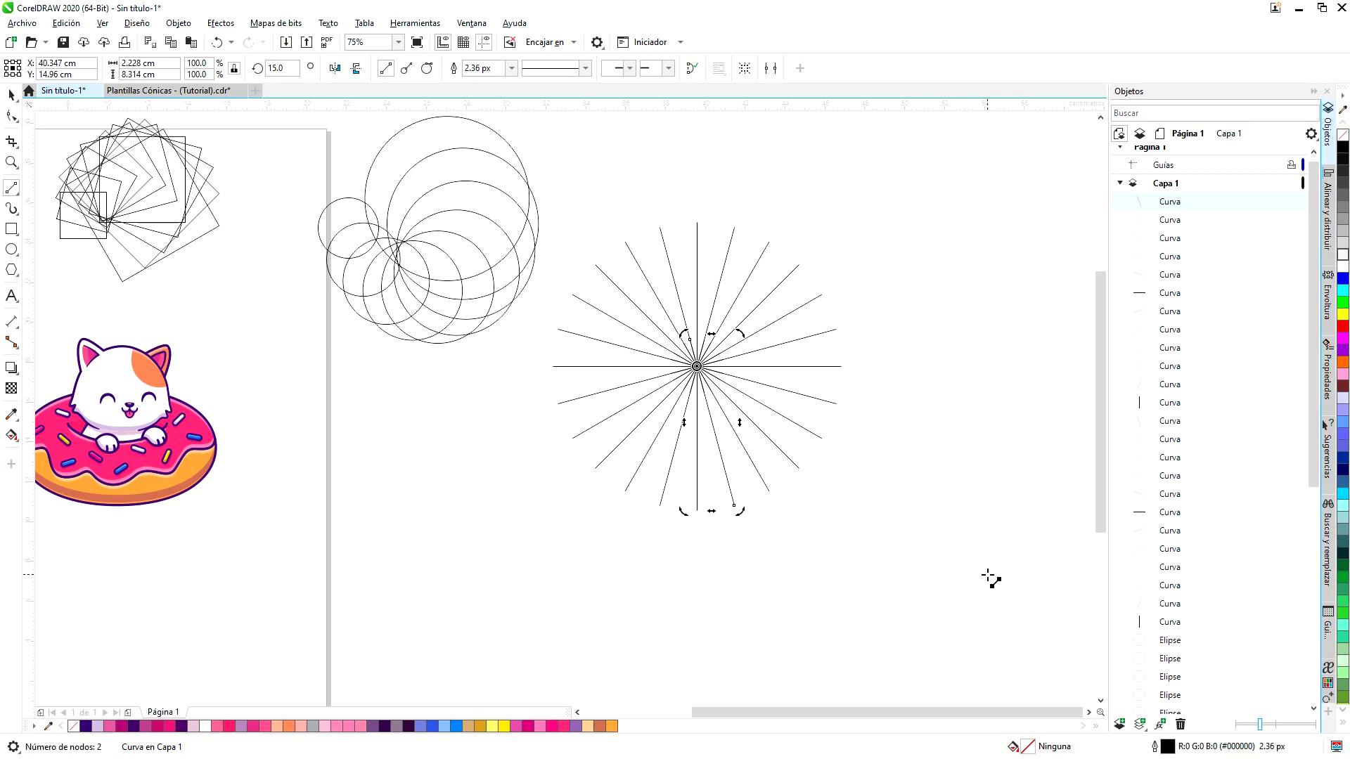
Draw a horizontal line about 13.9 cm long below the ray pattern, to the right of the page.
{"action": "scroll", "coordinate": [453, 468], "scroll_direction": "down", "scroll_amount": 3}
{"action": "scroll", "coordinate": [512, 474], "scroll_direction": "up", "scroll_amount": 1}
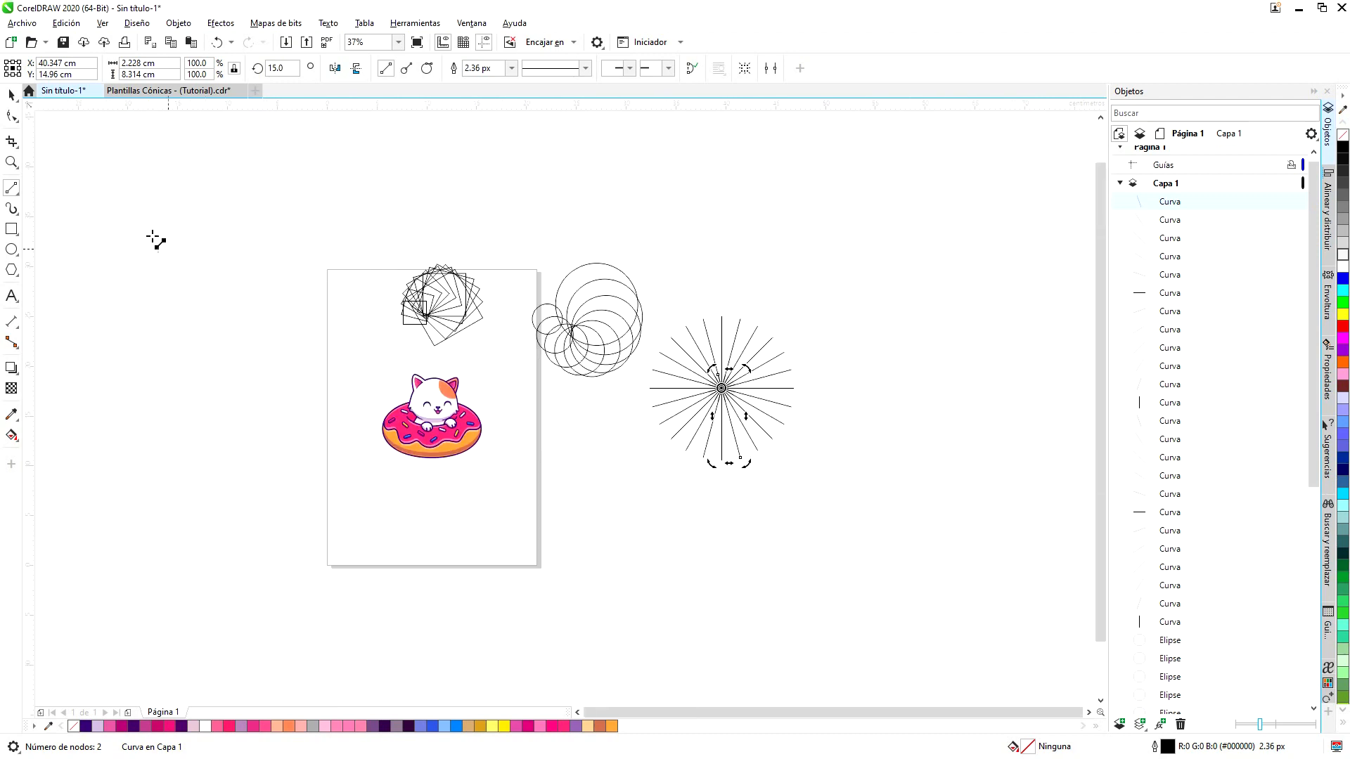
{"action": "left_click_drag", "start_coordinate": [559, 534], "coordinate": [698, 534]}
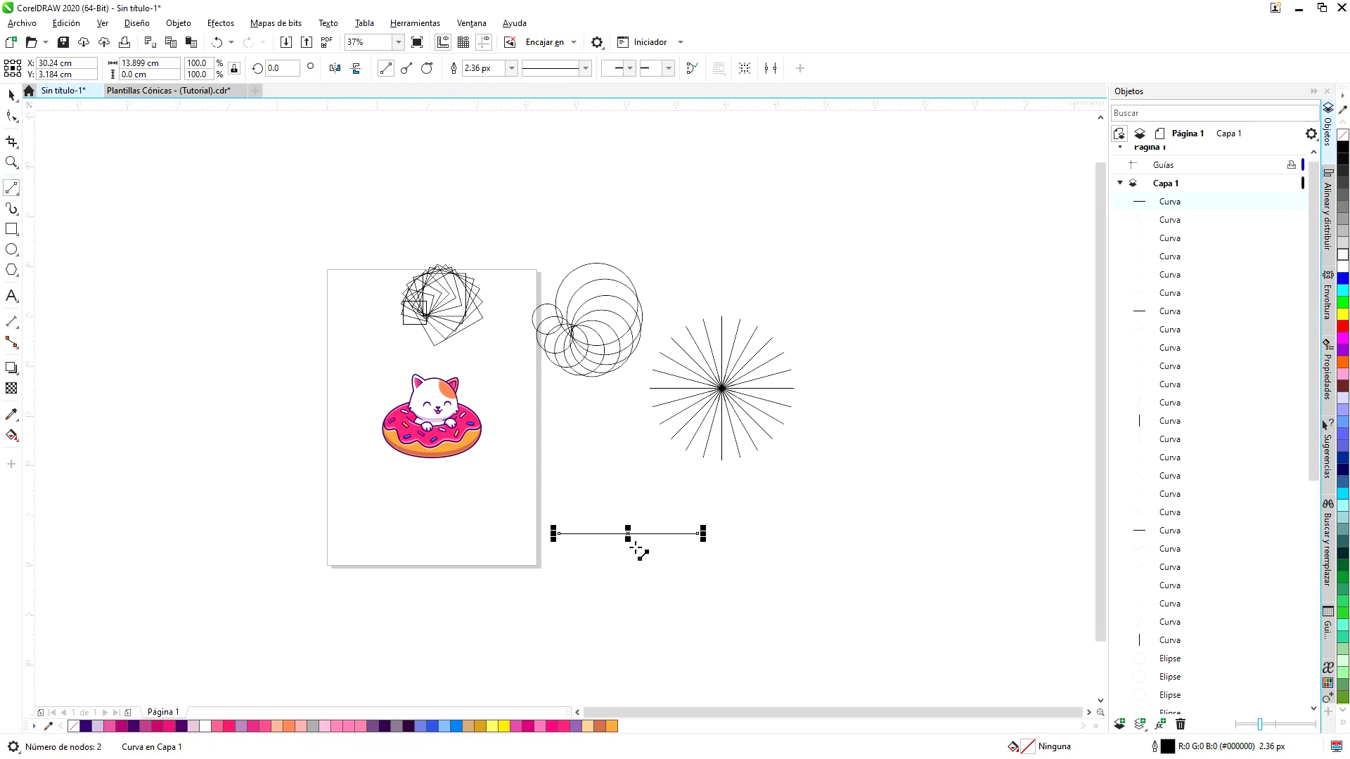
{"action": "scroll", "coordinate": [635, 545], "scroll_direction": "up", "scroll_amount": 4}
{"action": "scroll", "coordinate": [646, 534], "scroll_direction": "down", "scroll_amount": 2}
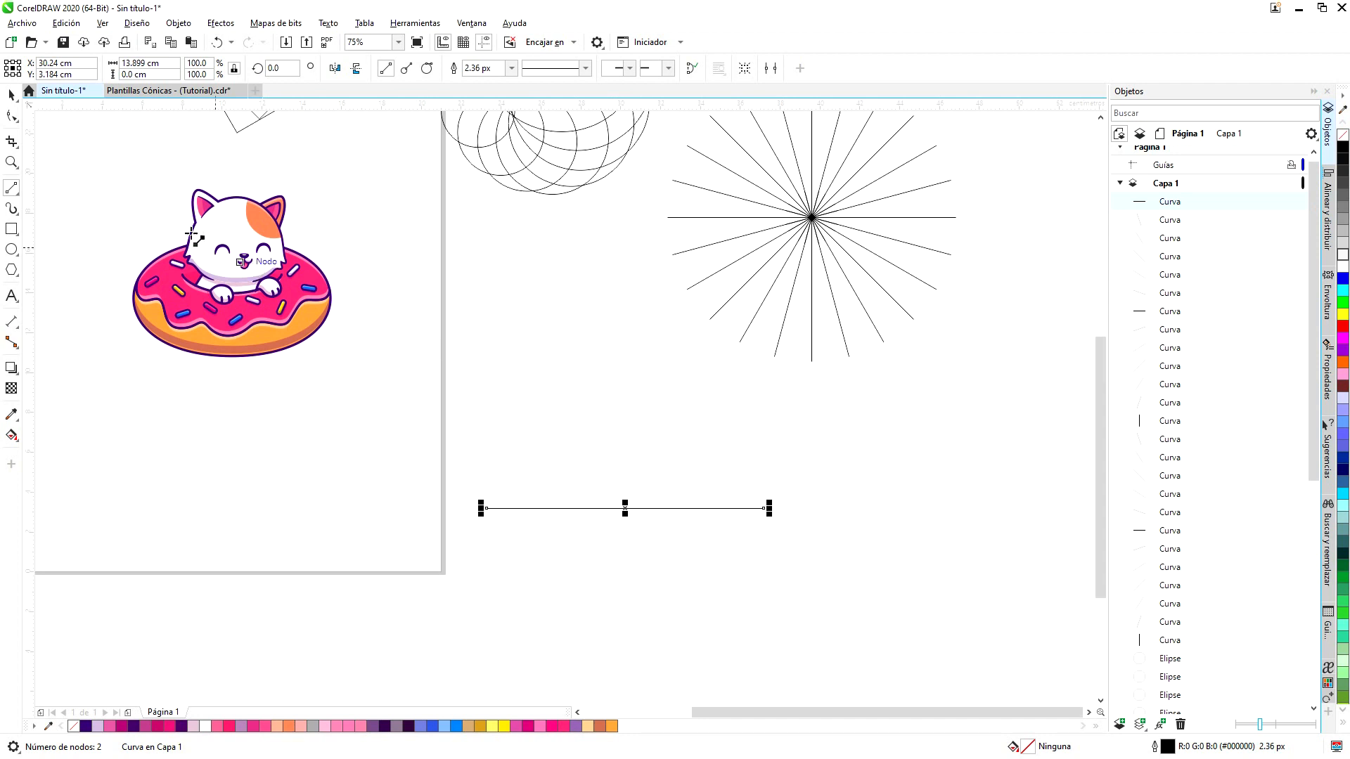
Convert the horizontal line to a curve and bend it into an S-shaped wave, dipping on the left and rising on the right.
{"action": "left_click", "coordinate": [12, 116]}
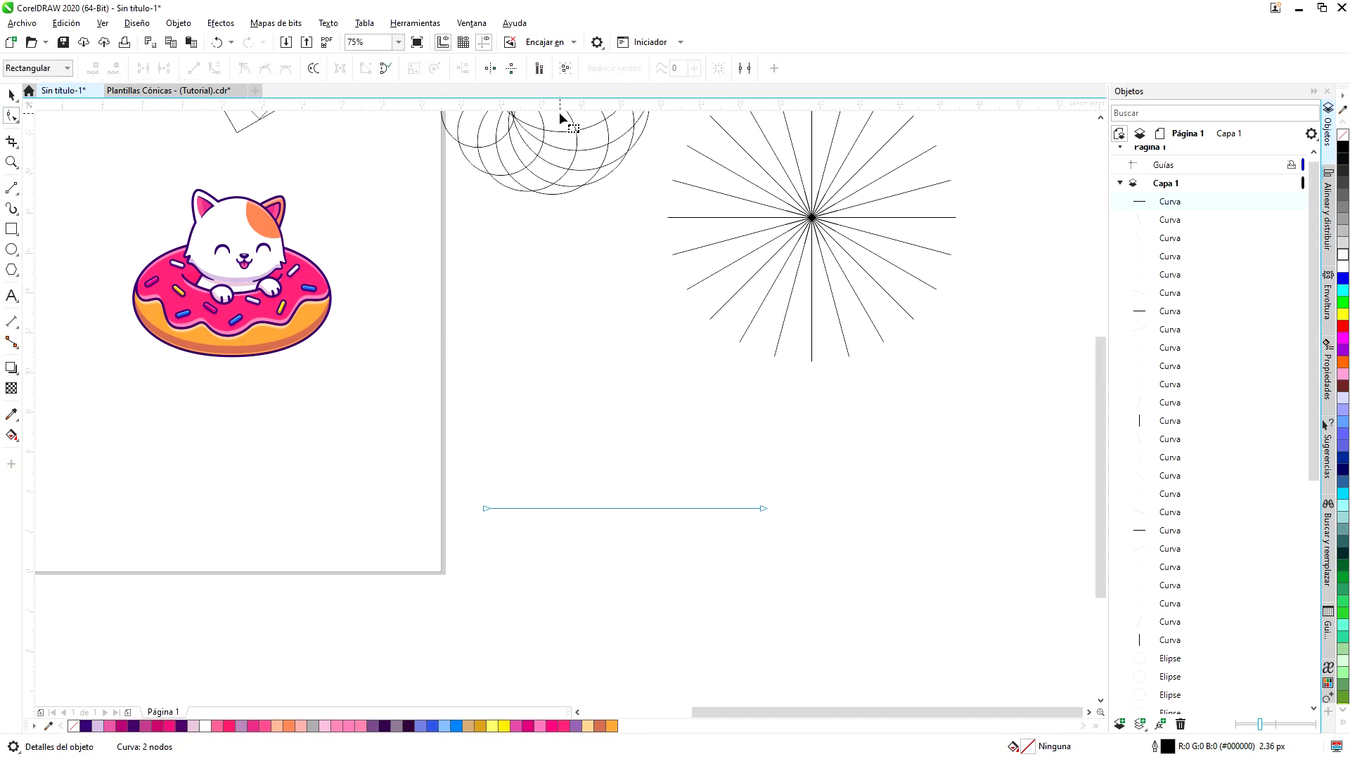
{"action": "key", "text": "ctrl+a"}
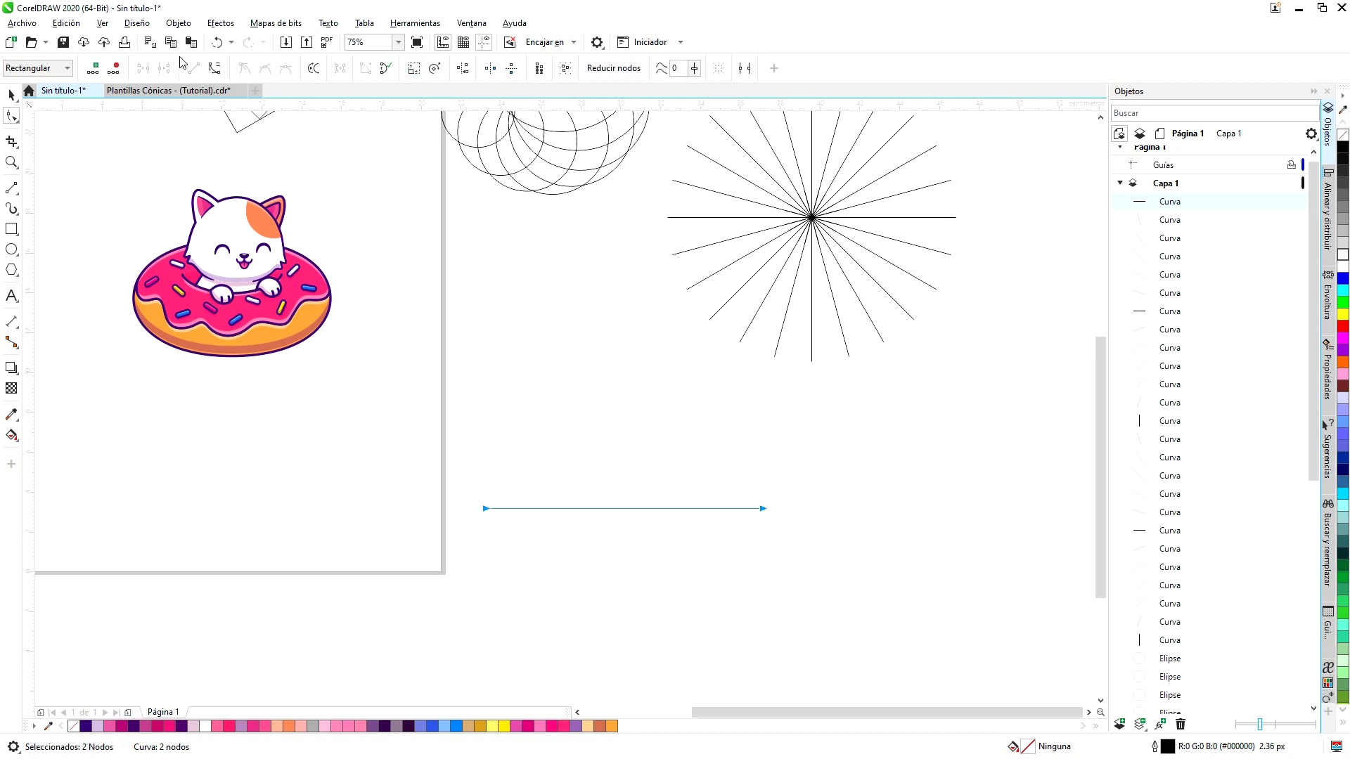
{"action": "left_click", "coordinate": [215, 69]}
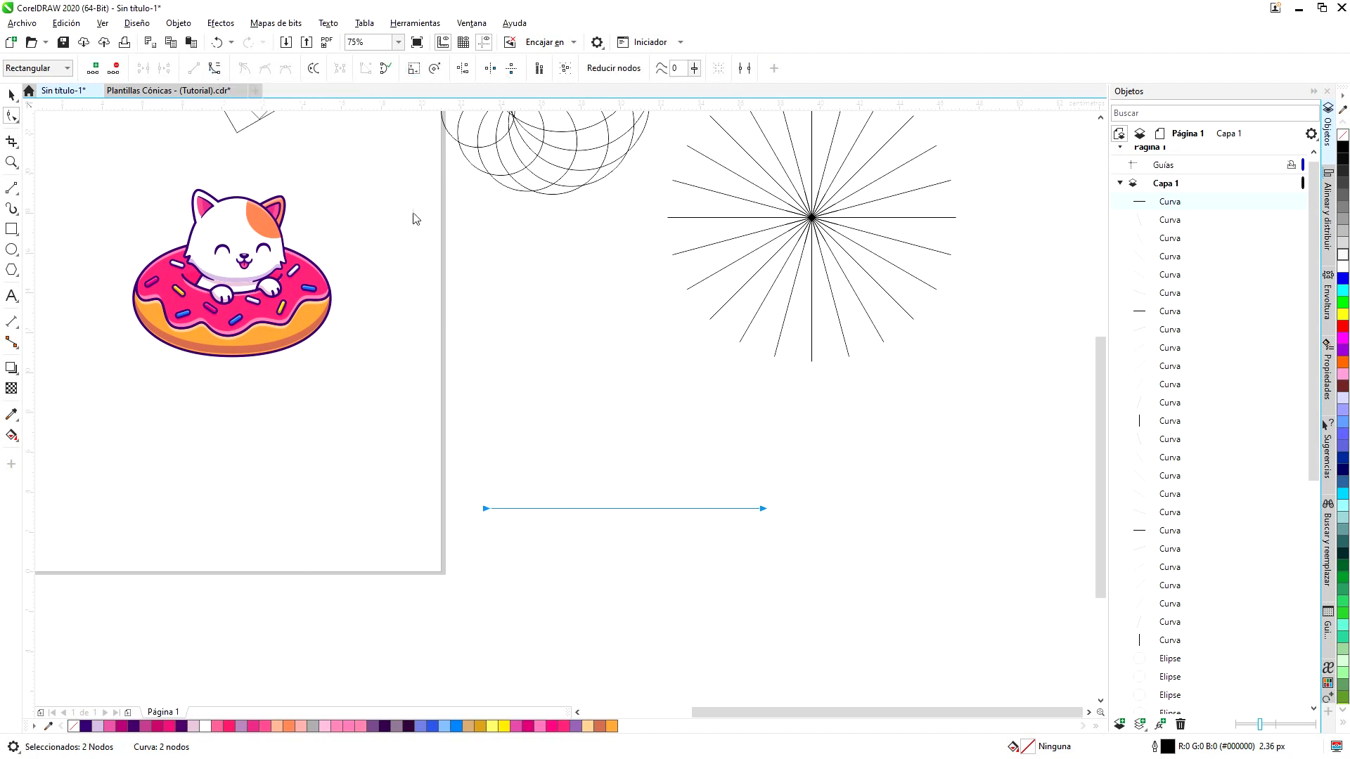
{"action": "left_click", "coordinate": [762, 508]}
{"action": "left_click_drag", "start_coordinate": [671, 505], "coordinate": [680, 449]}
{"action": "left_click_drag", "start_coordinate": [630, 486], "coordinate": [575, 580]}
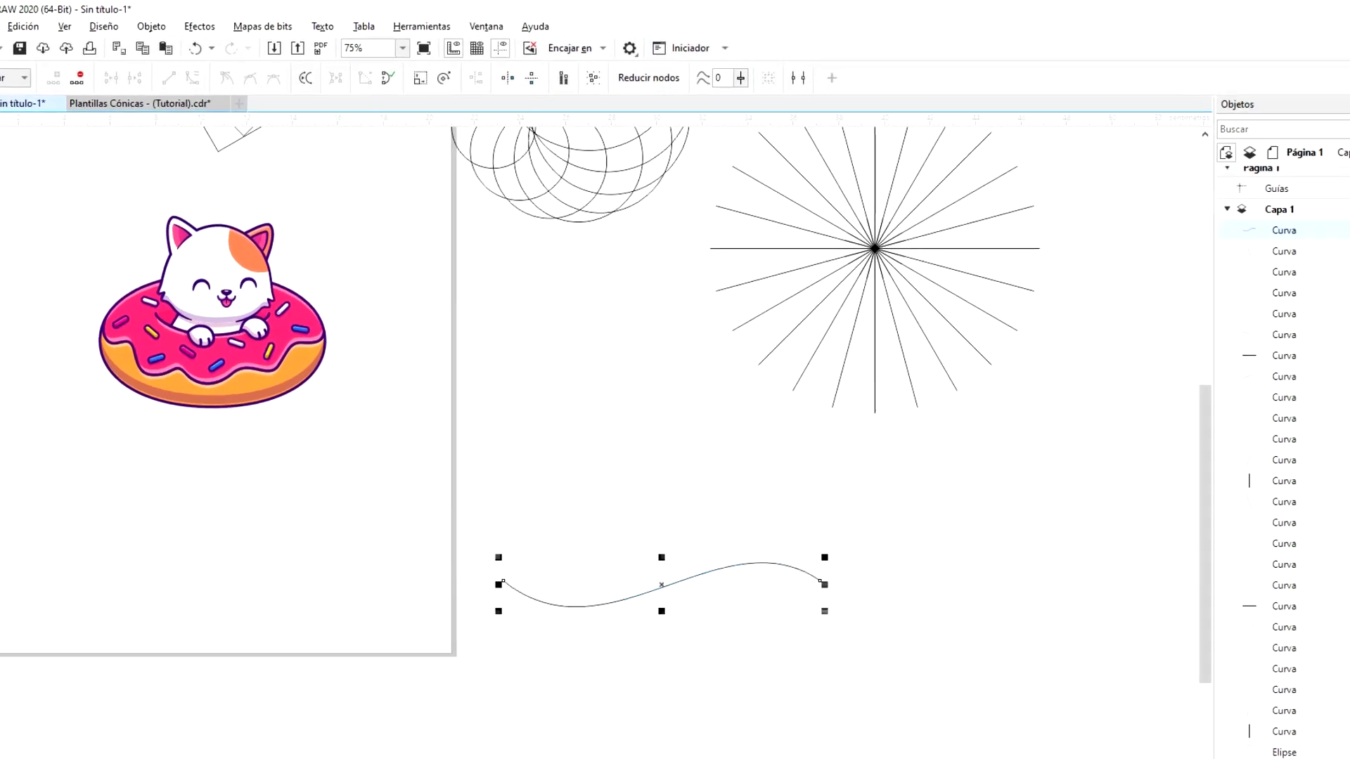
Set the wavy curve's outline width to 10 px, trying 3 px and 5 px first.
{"action": "left_click", "coordinate": [11, 94]}
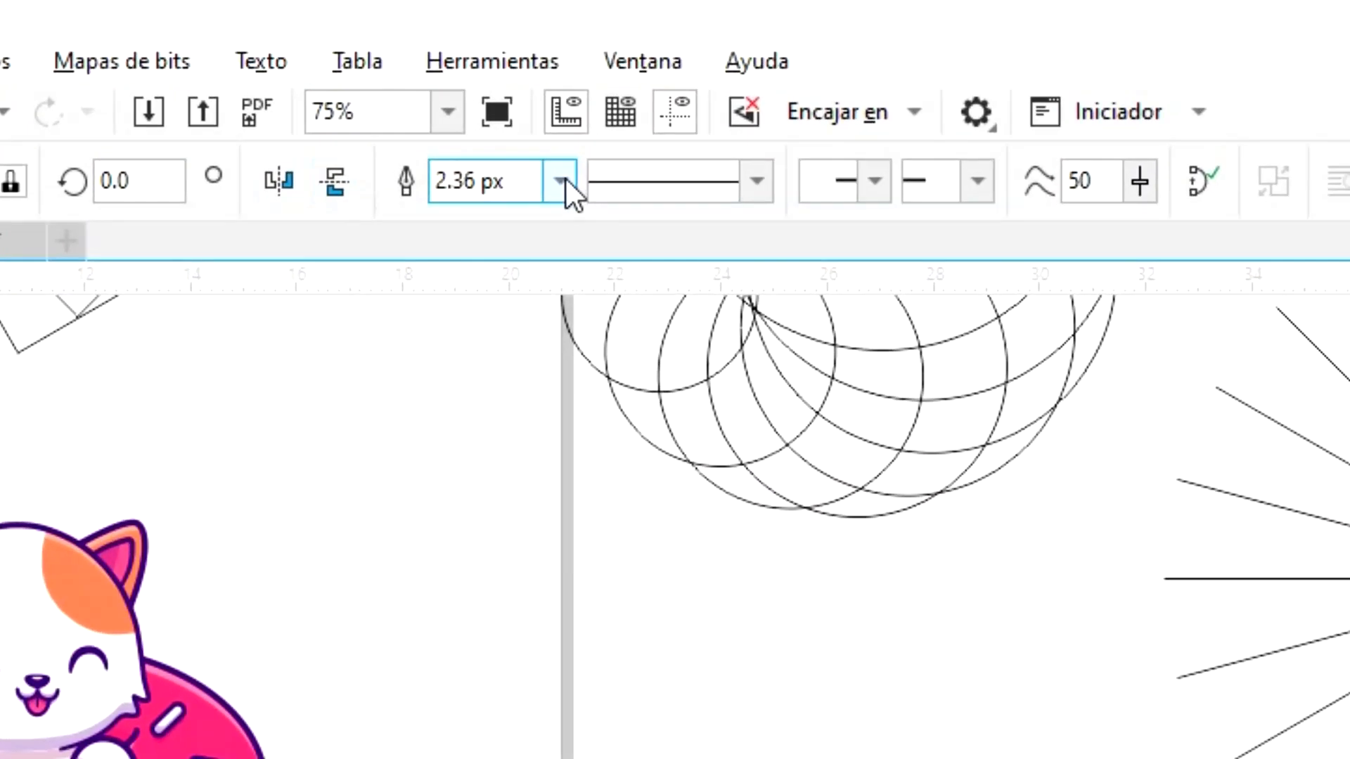
{"action": "left_click", "coordinate": [488, 114]}
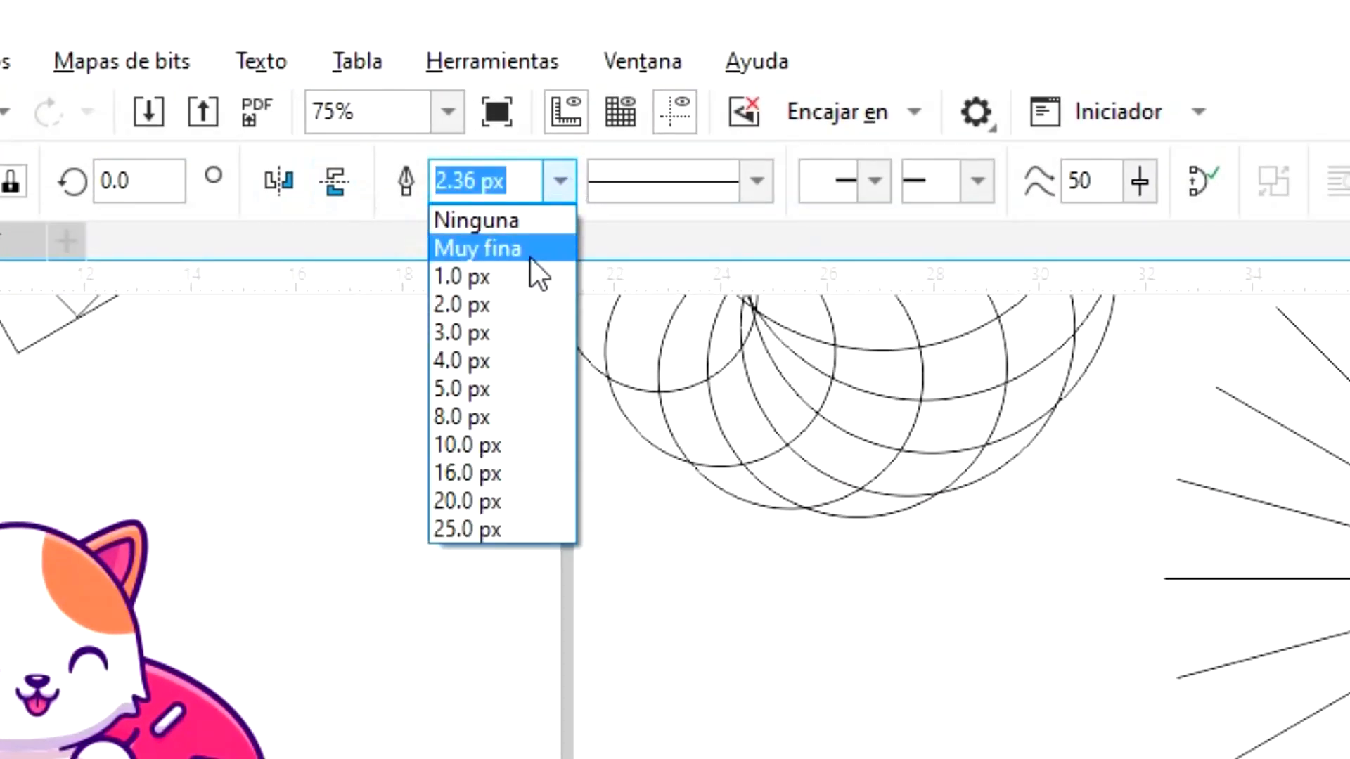
{"action": "left_click", "coordinate": [507, 330]}
{"action": "left_click", "coordinate": [557, 176]}
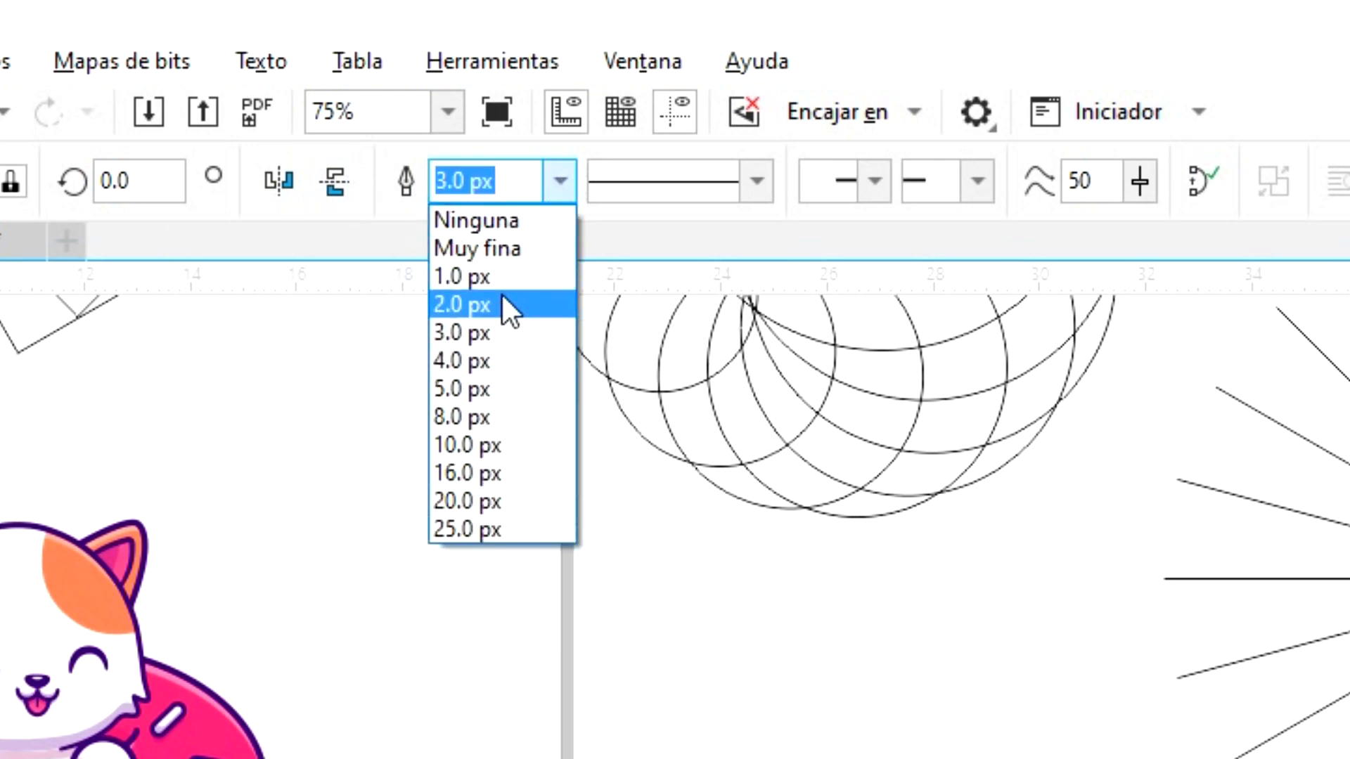
{"action": "left_click", "coordinate": [475, 392]}
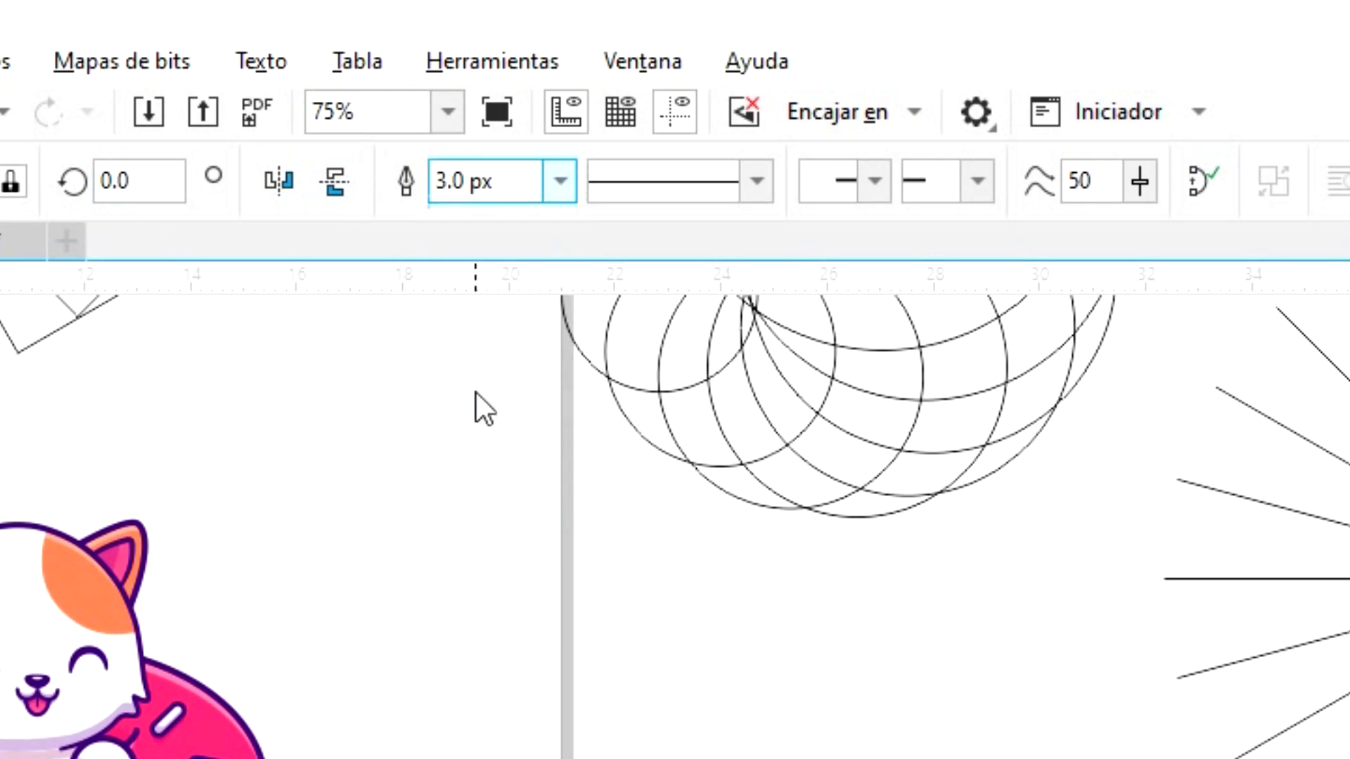
{"action": "left_click", "coordinate": [561, 185]}
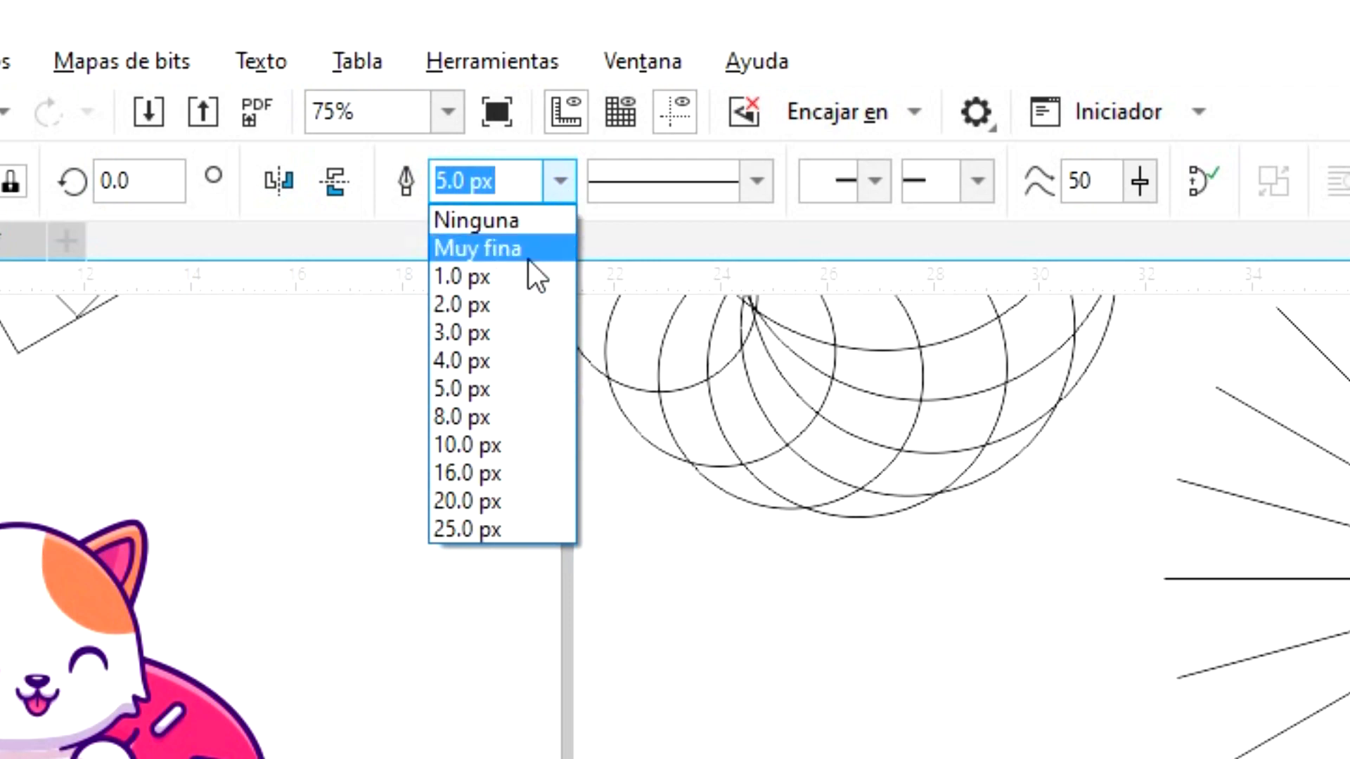
{"action": "left_click", "coordinate": [483, 445]}
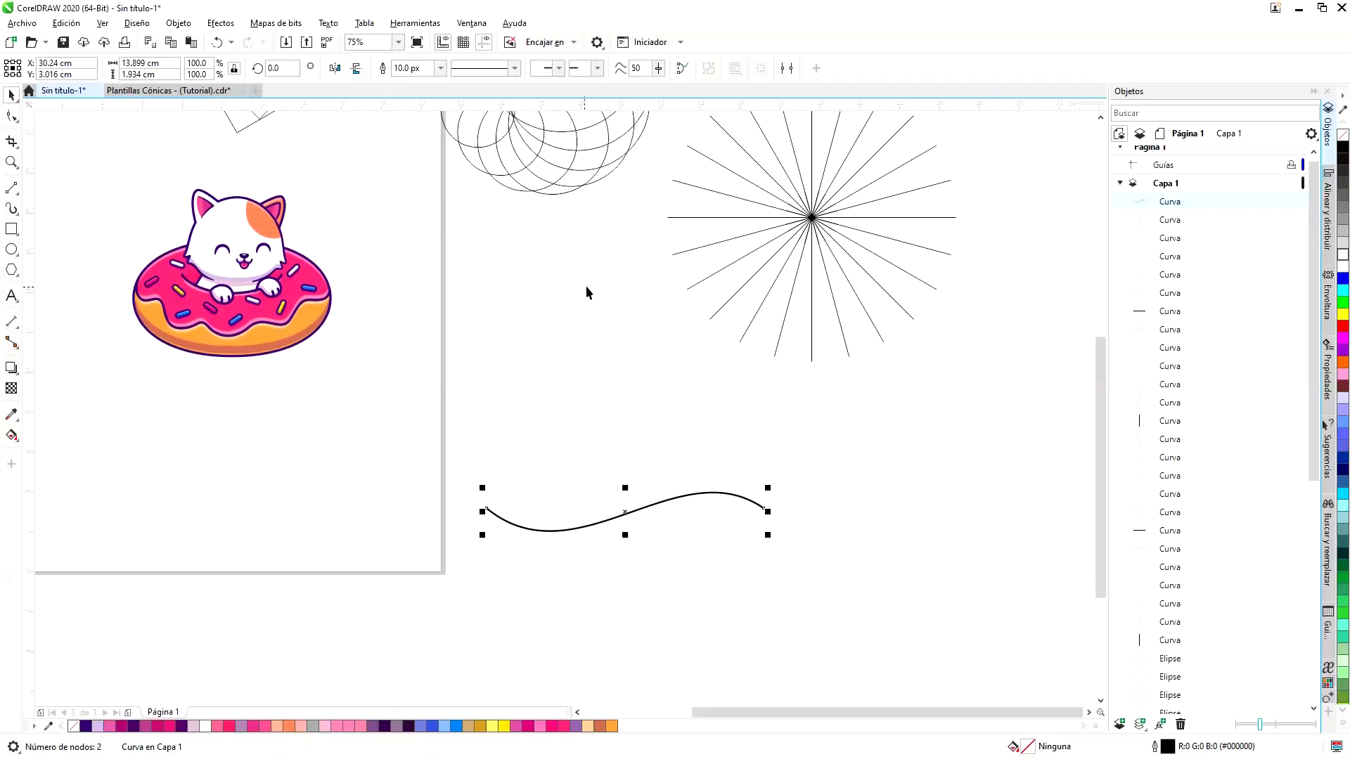
Duplicate the wavy curve in place and rotate the copy 15° clockwise about its left end.
{"action": "key", "text": "ctrl+d"}
{"action": "left_click", "coordinate": [626, 513]}
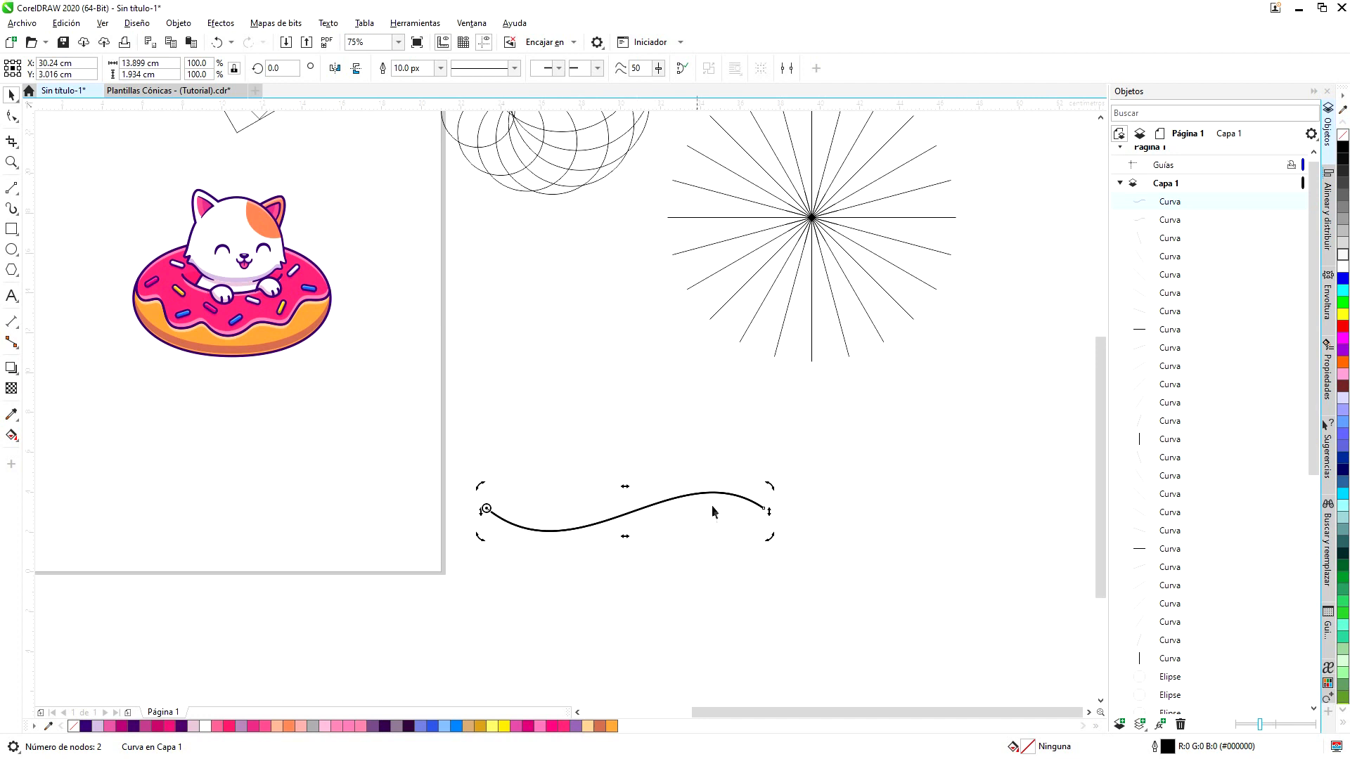
{"action": "left_click_drag", "start_coordinate": [771, 534], "coordinate": [753, 582]}
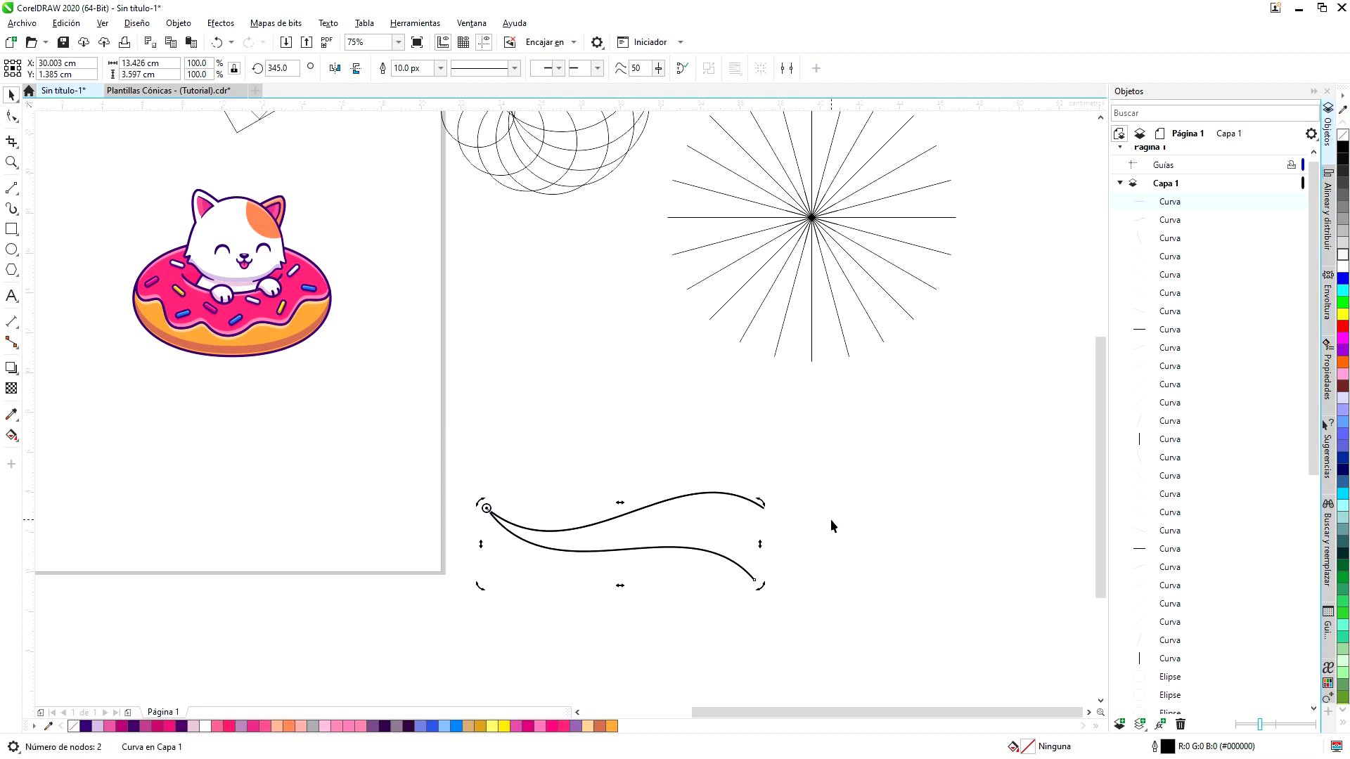
Repeat the 15° rotated duplicate 22 times to complete a full wheel of wavy curves.
{"action": "key", "text": "ctrl+d"}
{"action": "key", "text": "ctrl+d"}
{"action": "key", "text": "ctrl+d"}
{"action": "key", "text": "ctrl+d"}
{"action": "key", "text": "ctrl+d"}
{"action": "key", "text": "ctrl+d"}
{"action": "key", "text": "ctrl+d"}
{"action": "key", "text": "ctrl+d"}
{"action": "key", "text": "ctrl+d"}
{"action": "key", "text": "ctrl+d"}
{"action": "key", "text": "ctrl+d"}
{"action": "key", "text": "ctrl+d"}
{"action": "key", "text": "ctrl+d"}
{"action": "key", "text": "ctrl+d"}
{"action": "key", "text": "ctrl+d"}
{"action": "key", "text": "ctrl+d"}
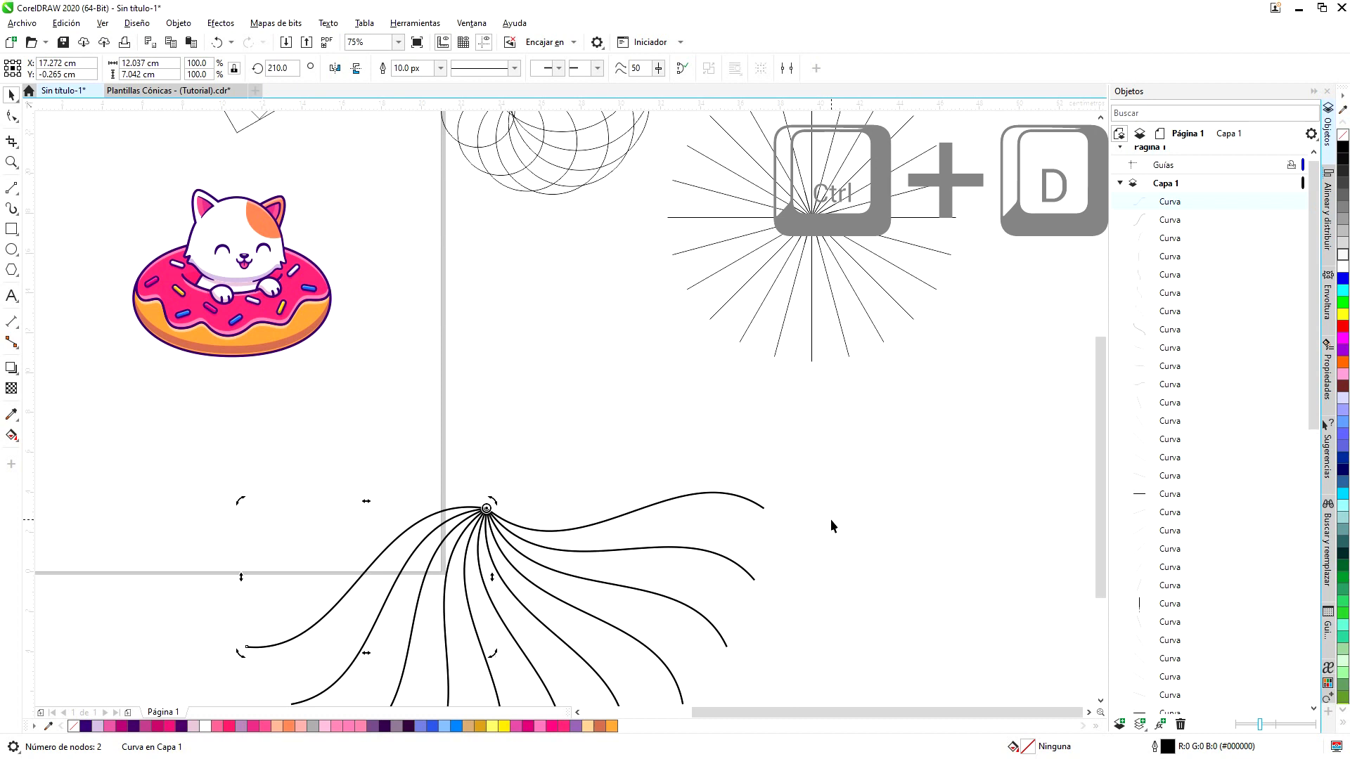
{"action": "key", "text": "ctrl+d"}
{"action": "key", "text": "ctrl+d"}
{"action": "key", "text": "ctrl+d"}
{"action": "key", "text": "ctrl+d"}
{"action": "key", "text": "ctrl+d"}
{"action": "key", "text": "ctrl+d"}
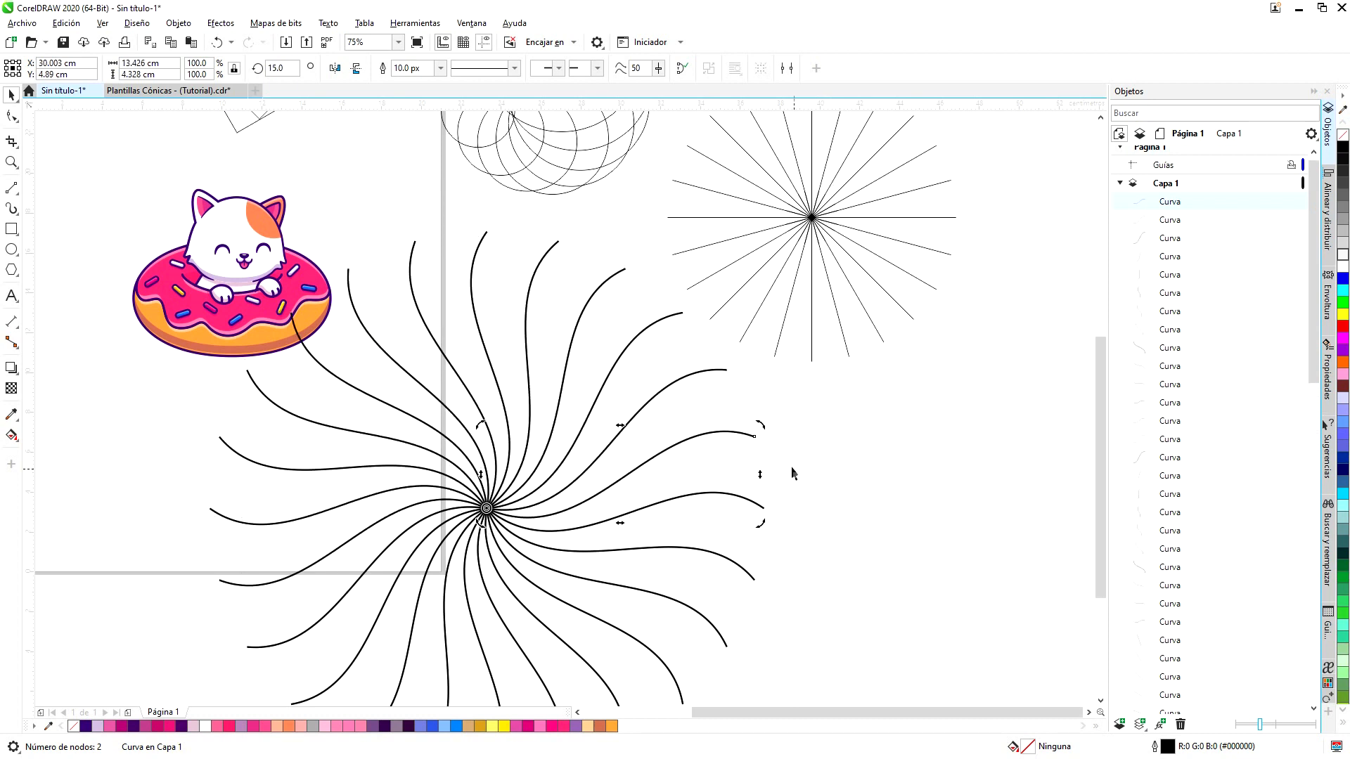
{"action": "scroll", "coordinate": [791, 470], "scroll_direction": "down", "scroll_amount": 2}
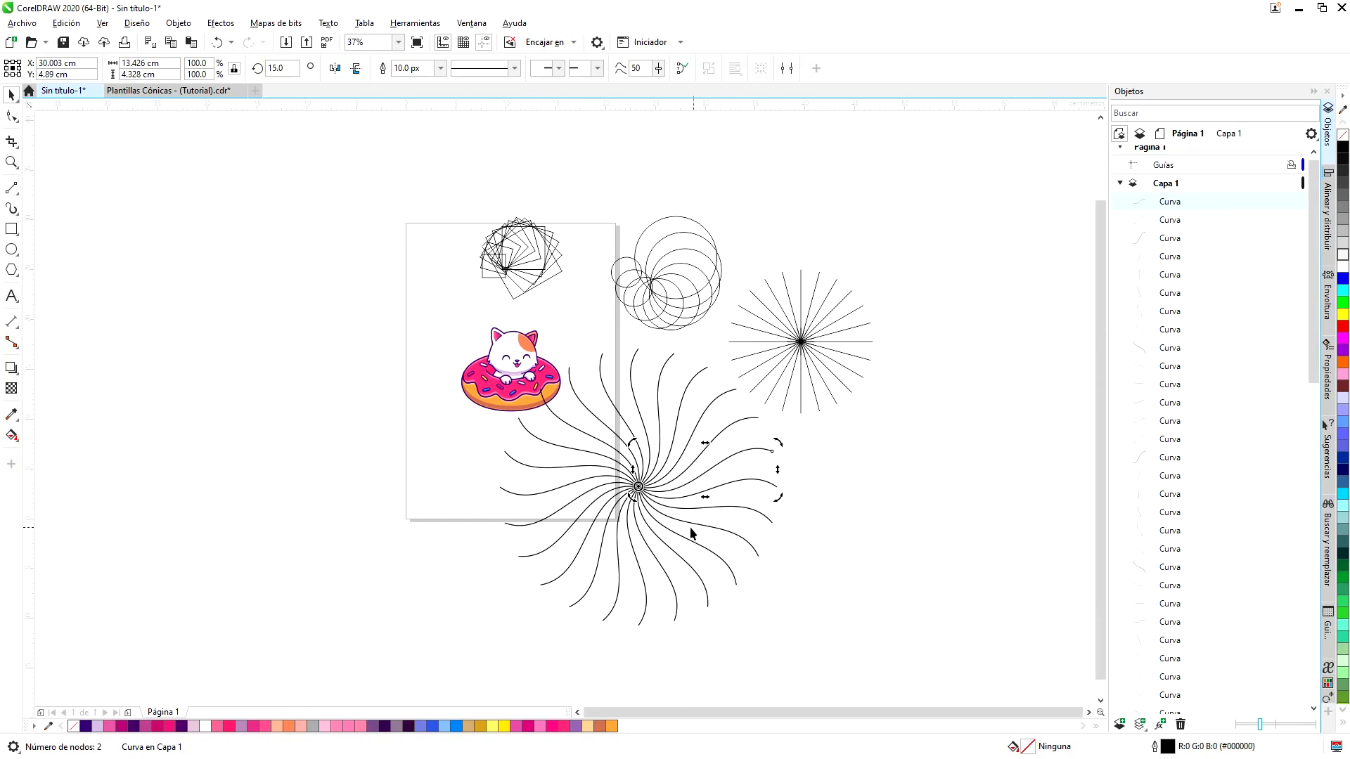
{"action": "scroll", "coordinate": [651, 504], "scroll_direction": "up", "scroll_amount": 2}
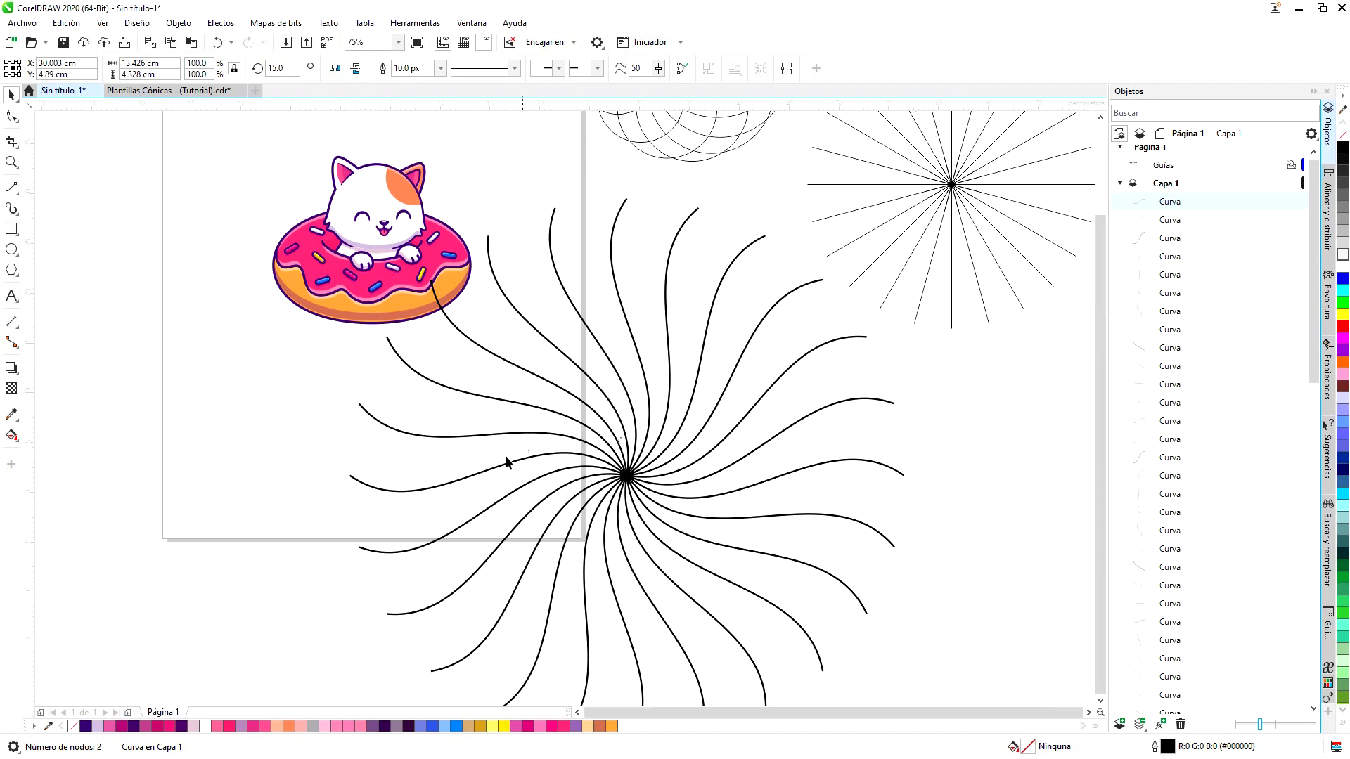
{"action": "scroll", "coordinate": [512, 460], "scroll_direction": "down", "scroll_amount": 4}
{"action": "scroll", "coordinate": [583, 478], "scroll_direction": "up", "scroll_amount": 2}
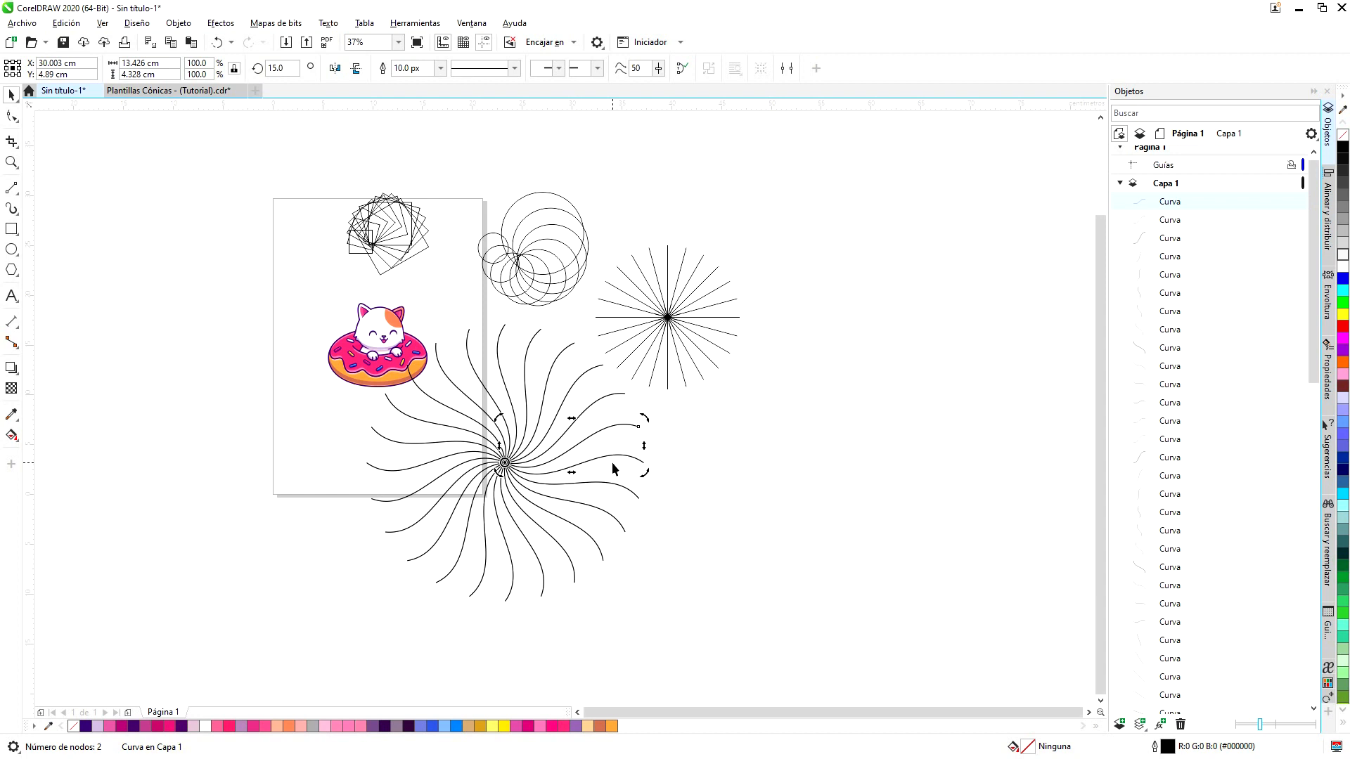
Undo all the rotated wavy copies back to the single original curve.
{"action": "key", "text": "ctrl+z"}
{"action": "key", "text": "ctrl+z"}
{"action": "key", "text": "ctrl+z"}
{"action": "key", "text": "ctrl+z"}
{"action": "key", "text": "ctrl+z"}
{"action": "key", "text": "ctrl+z"}
{"action": "key", "text": "ctrl+z"}
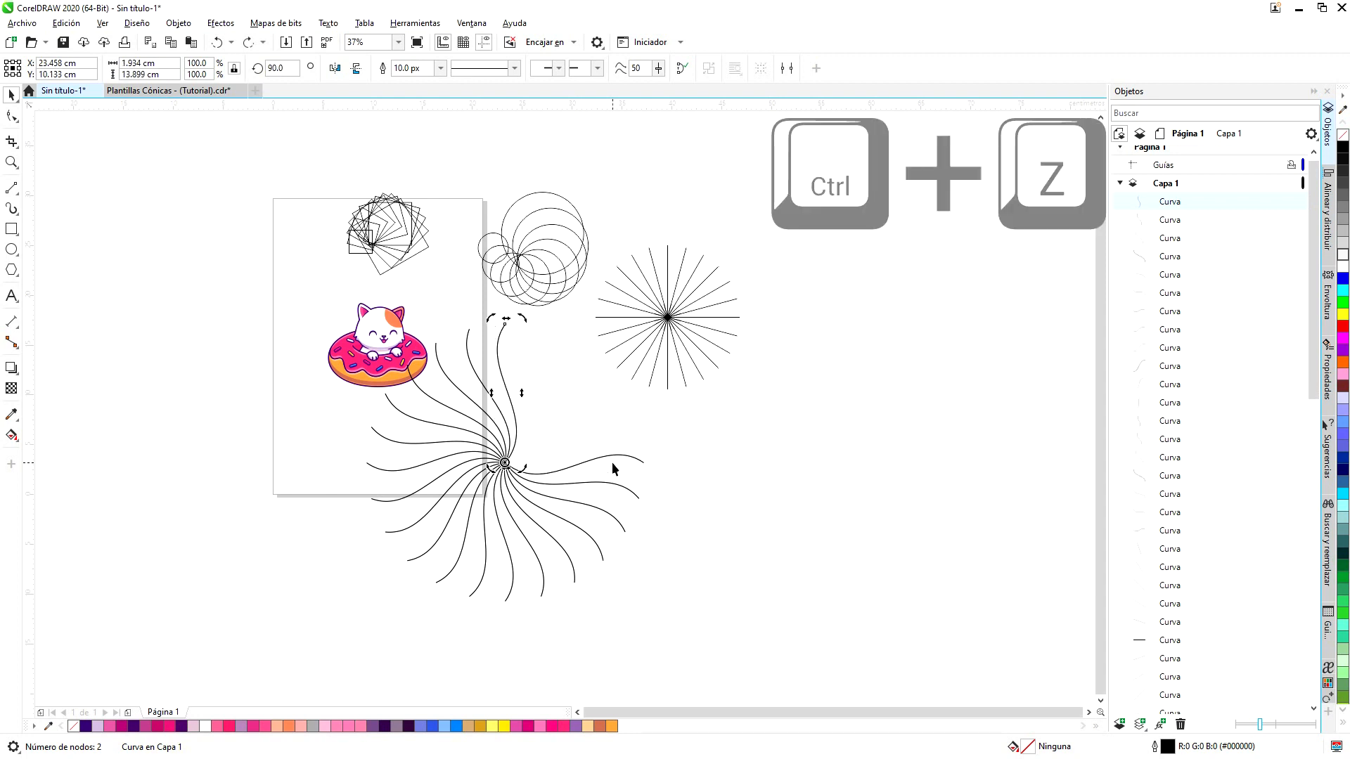
{"action": "key", "text": "ctrl+z"}
{"action": "key", "text": "ctrl+z"}
{"action": "key", "text": "ctrl+z"}
{"action": "key", "text": "ctrl+z"}
{"action": "key", "text": "ctrl+z"}
{"action": "key", "text": "ctrl+z"}
{"action": "key", "text": "ctrl+z"}
{"action": "key", "text": "ctrl+z"}
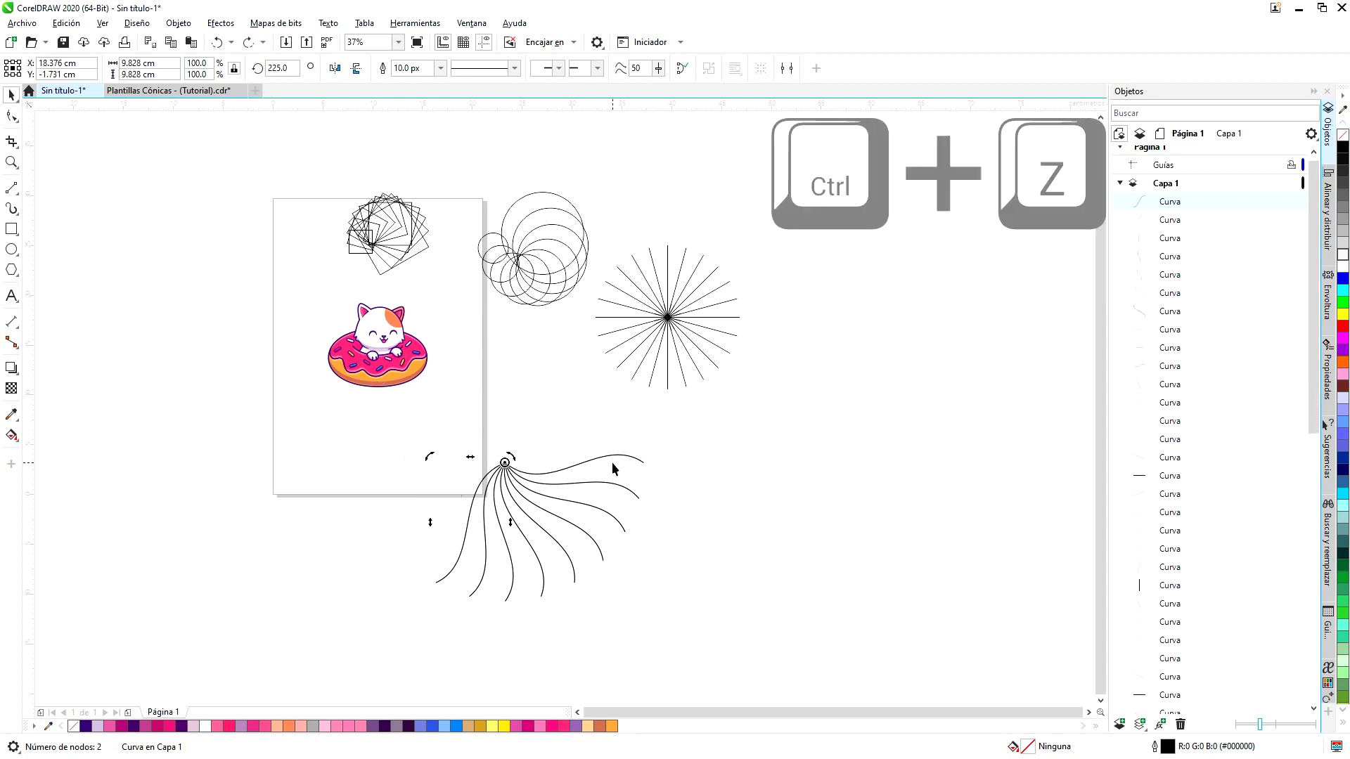
{"action": "key", "text": "ctrl+z"}
{"action": "key", "text": "ctrl+z"}
{"action": "key", "text": "ctrl+z"}
{"action": "key", "text": "ctrl+z"}
{"action": "key", "text": "ctrl+z"}
{"action": "key", "text": "ctrl+z"}
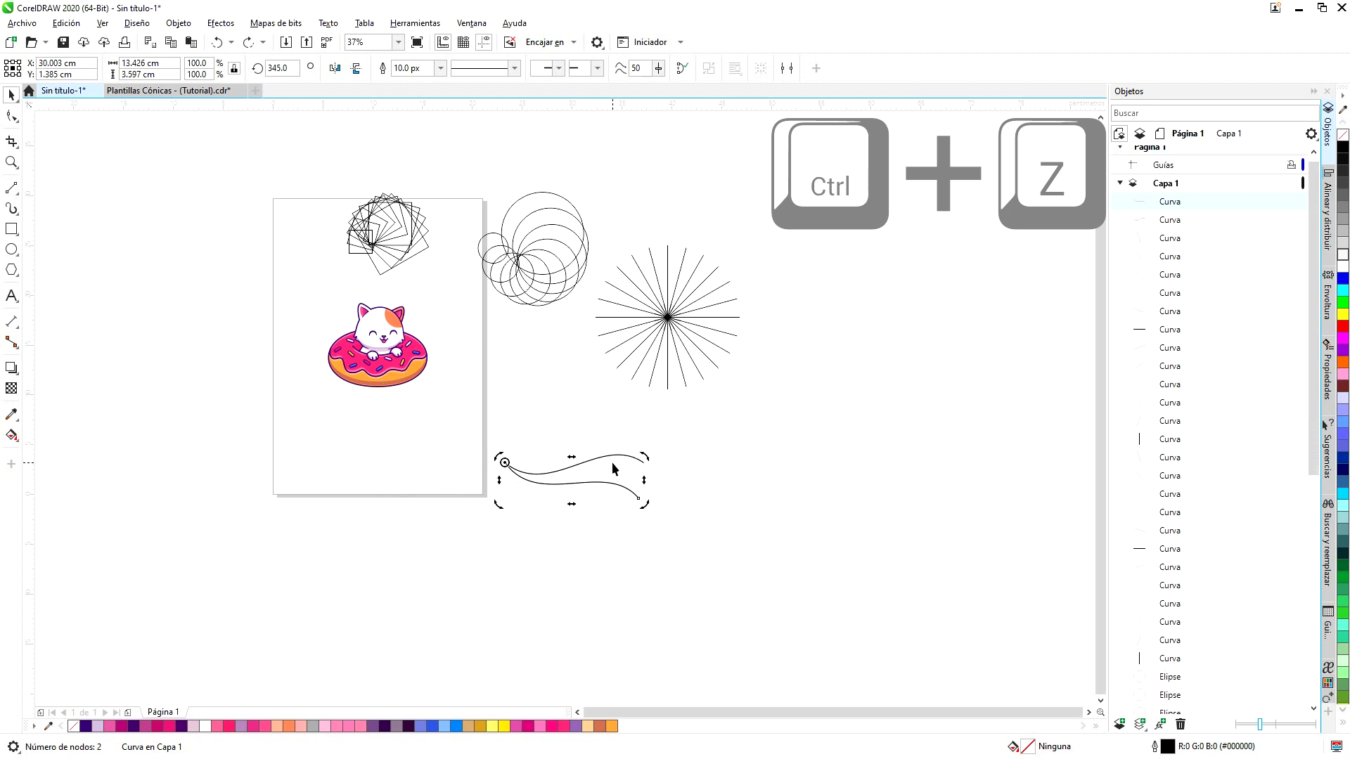
{"action": "key", "text": "ctrl+z"}
Duplicate the single wavy curve in place and rotate the copy to 345° about the curve's left end.
{"action": "scroll", "coordinate": [591, 473], "scroll_direction": "up", "scroll_amount": 2}
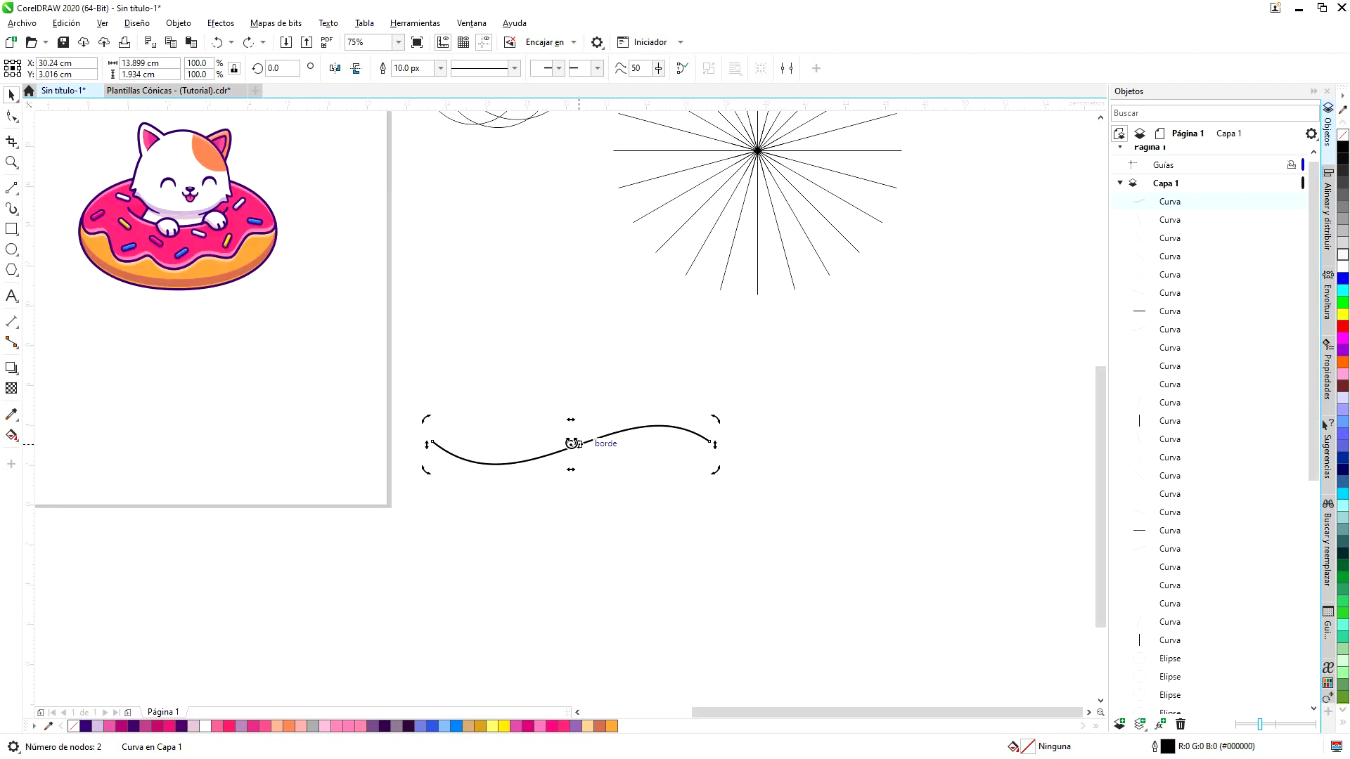
{"action": "key", "text": "ctrl+d"}
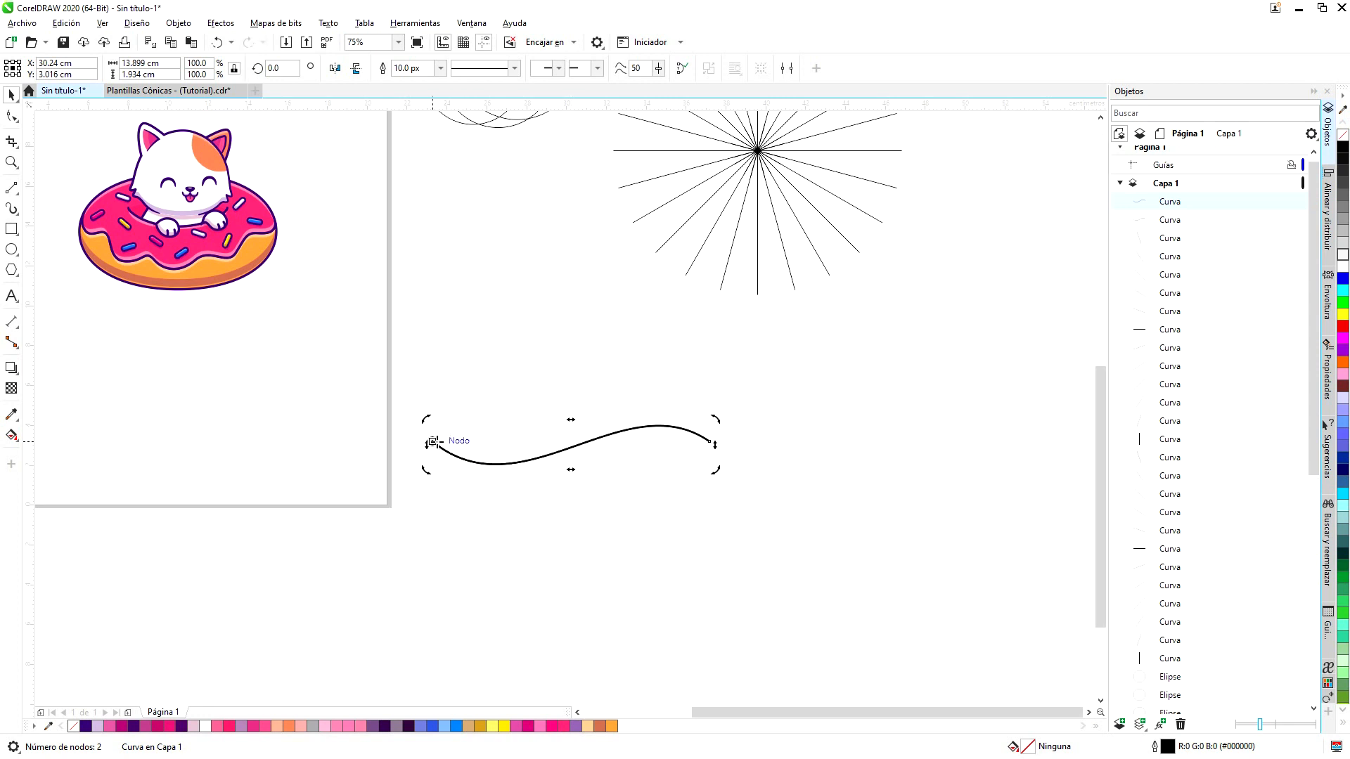
{"action": "left_click_drag", "start_coordinate": [431, 442], "coordinate": [431, 441]}
{"action": "left_click_drag", "start_coordinate": [717, 472], "coordinate": [706, 539]}
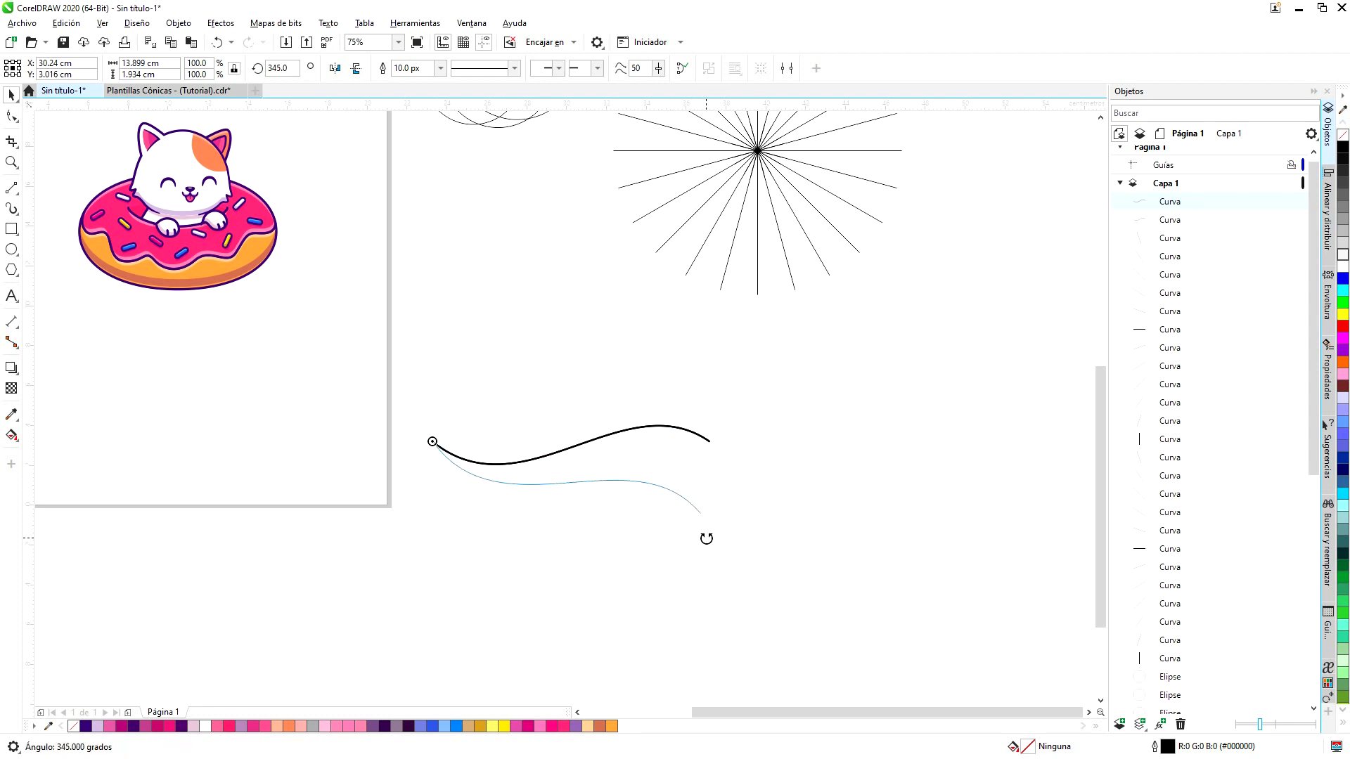
{"action": "left_click_drag", "start_coordinate": [706, 539], "coordinate": [706, 538]}
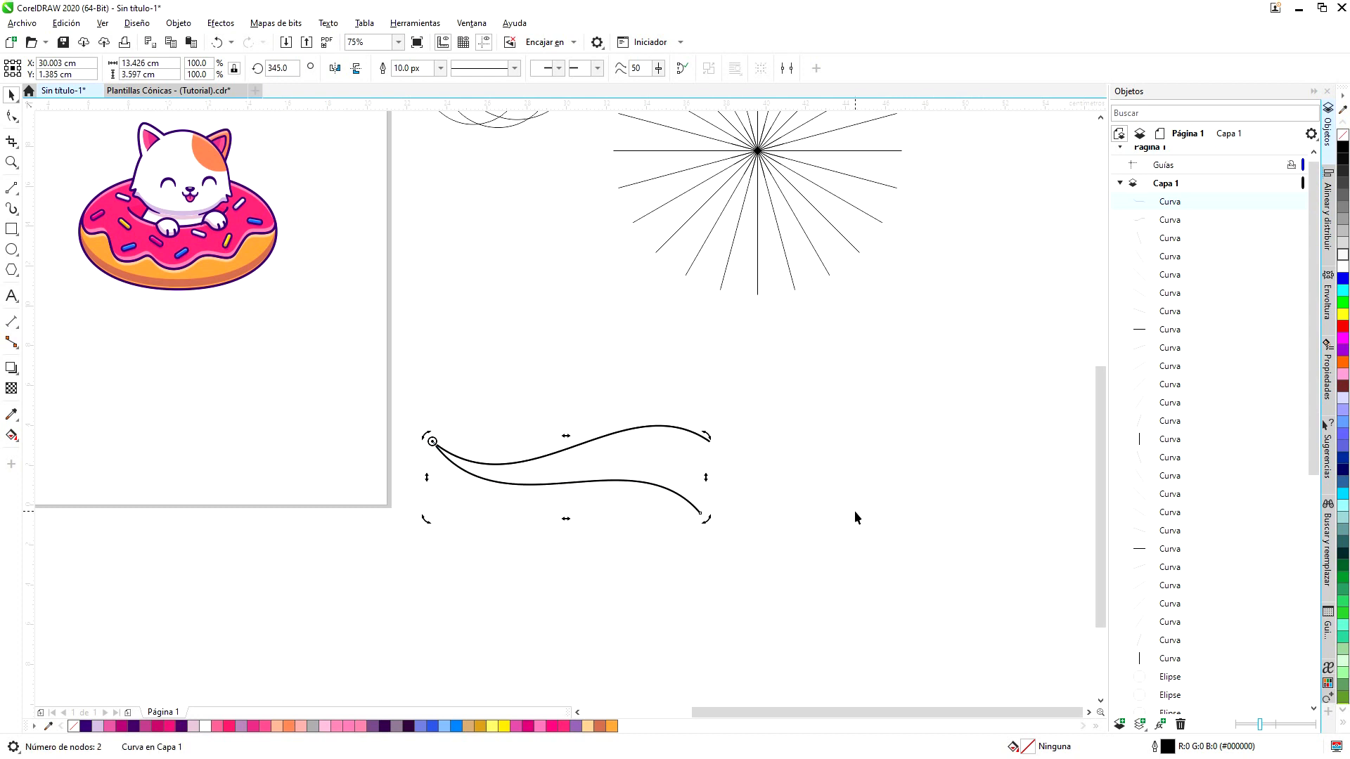
Try repeating the rotated duplicate once, undo that extra copy and deselect the curve.
{"action": "key", "text": "ctrl+d"}
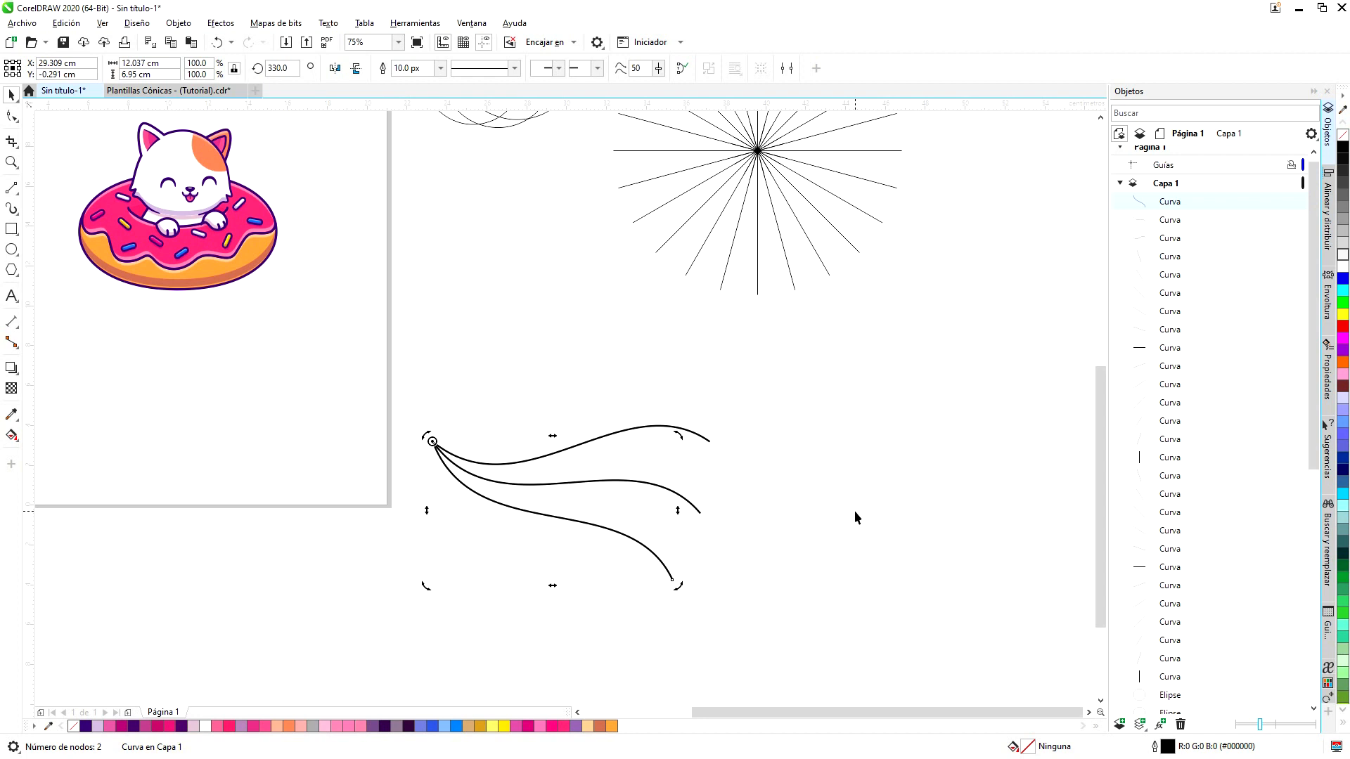
{"action": "key", "text": "ctrl+z"}
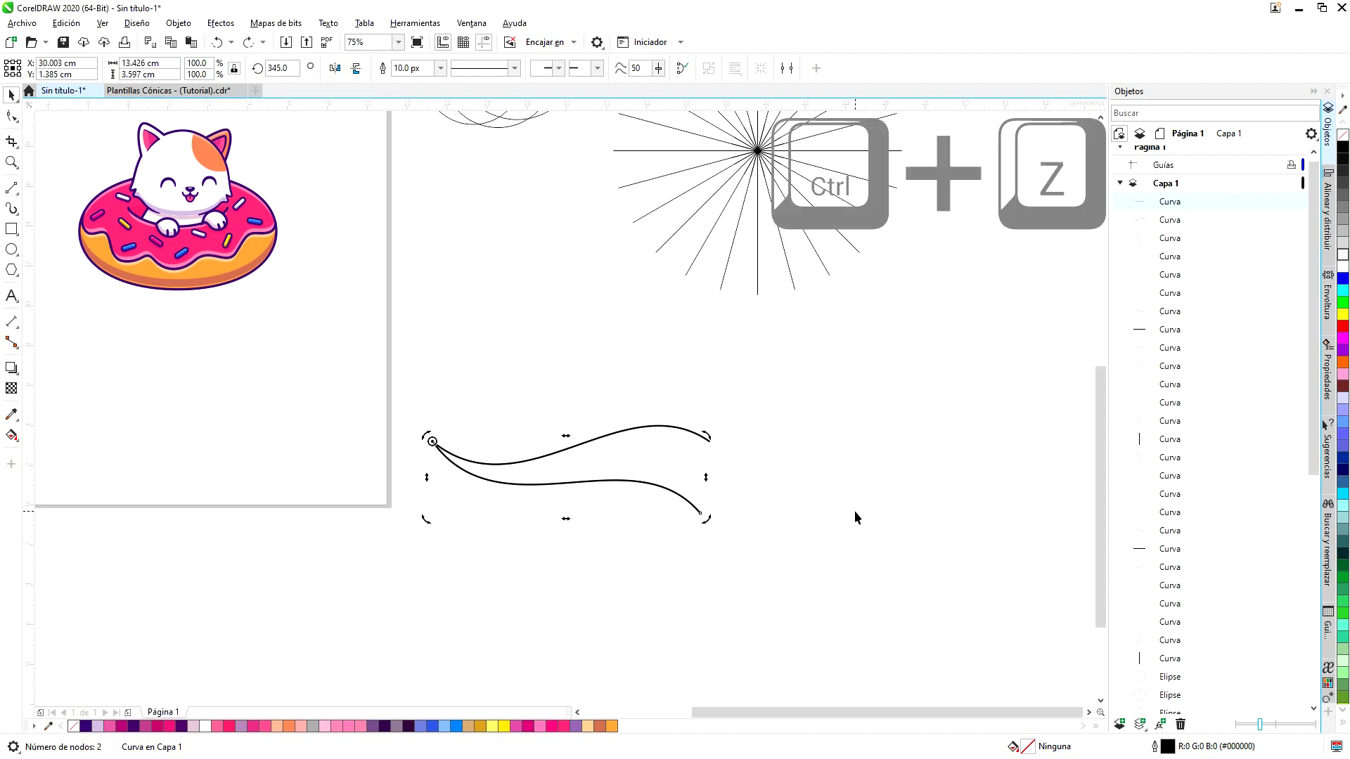
{"action": "left_click", "coordinate": [898, 419]}
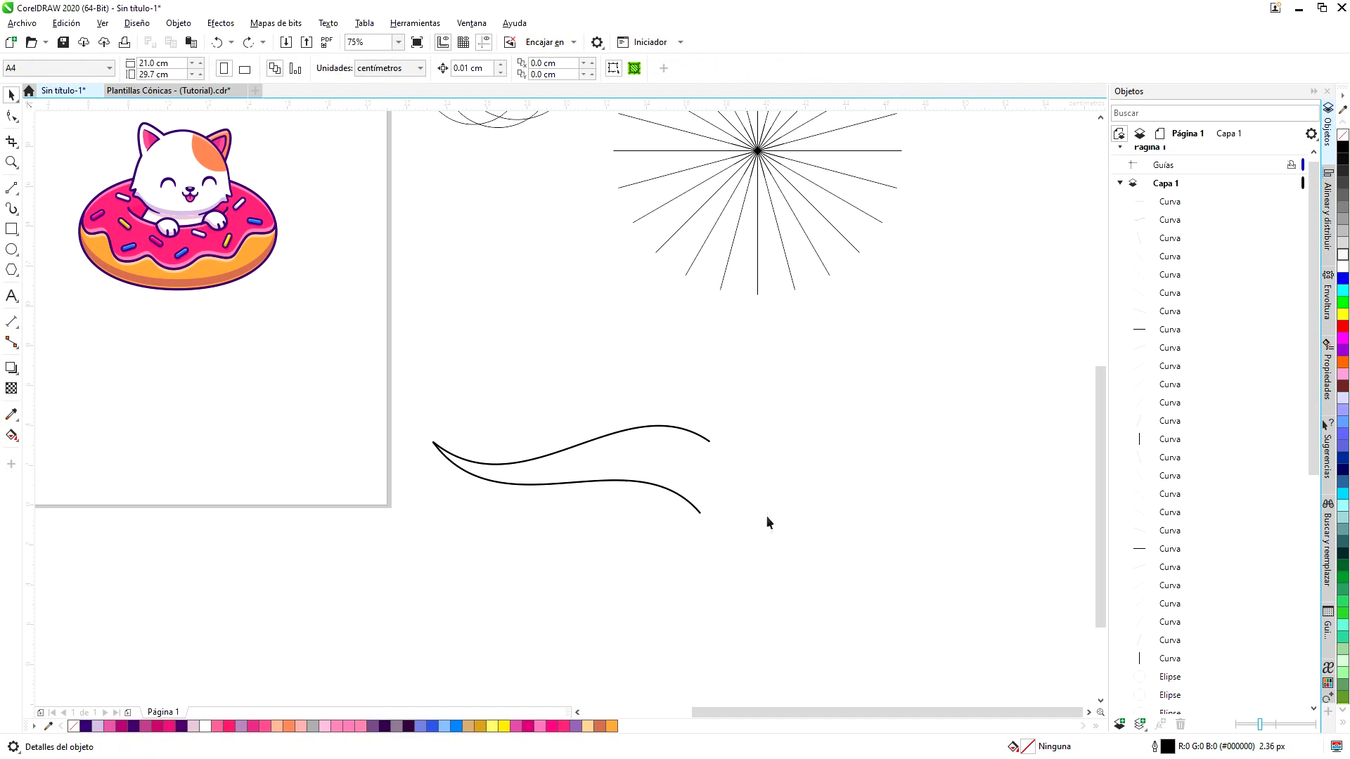
Duplicate the rotated wavy curve and move the copy about 2.3 cm straight down.
{"action": "left_click", "coordinate": [691, 511]}
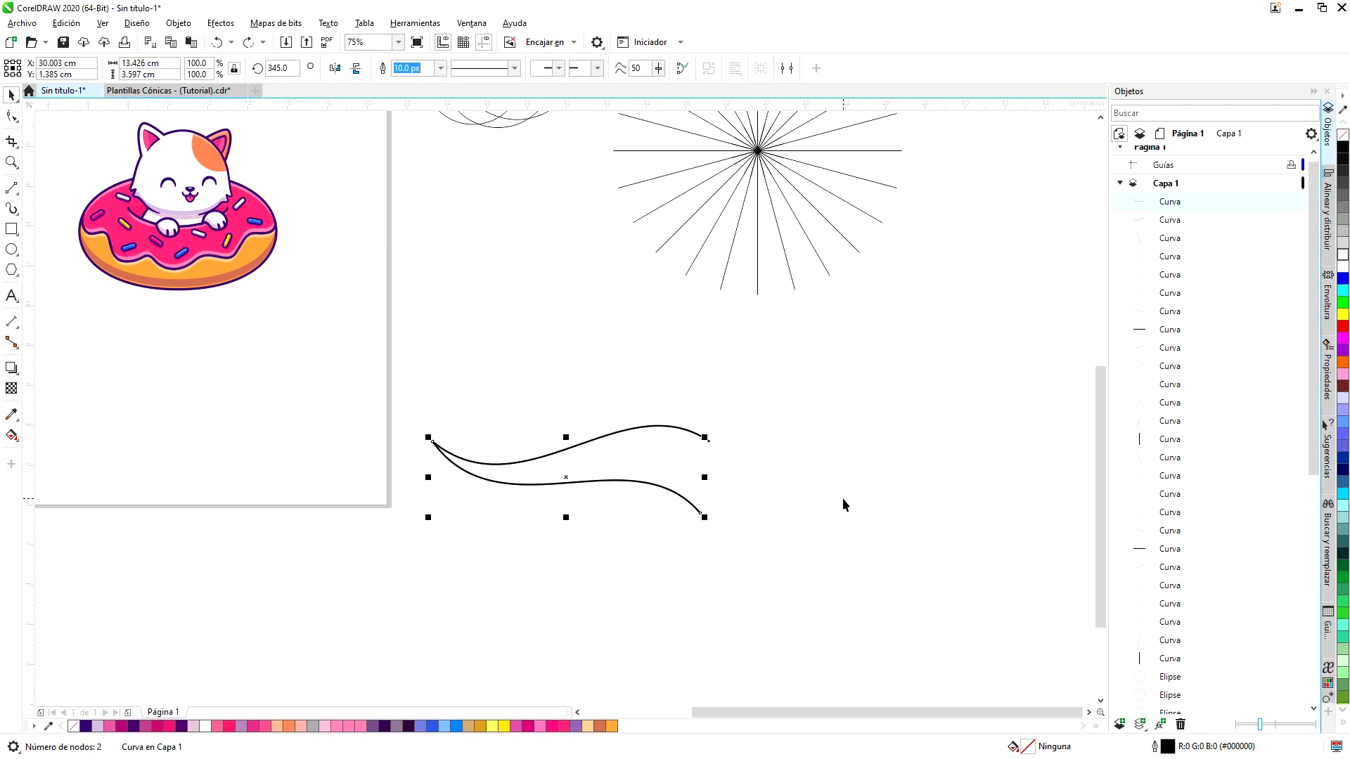
{"action": "key", "text": "ctrl+d"}
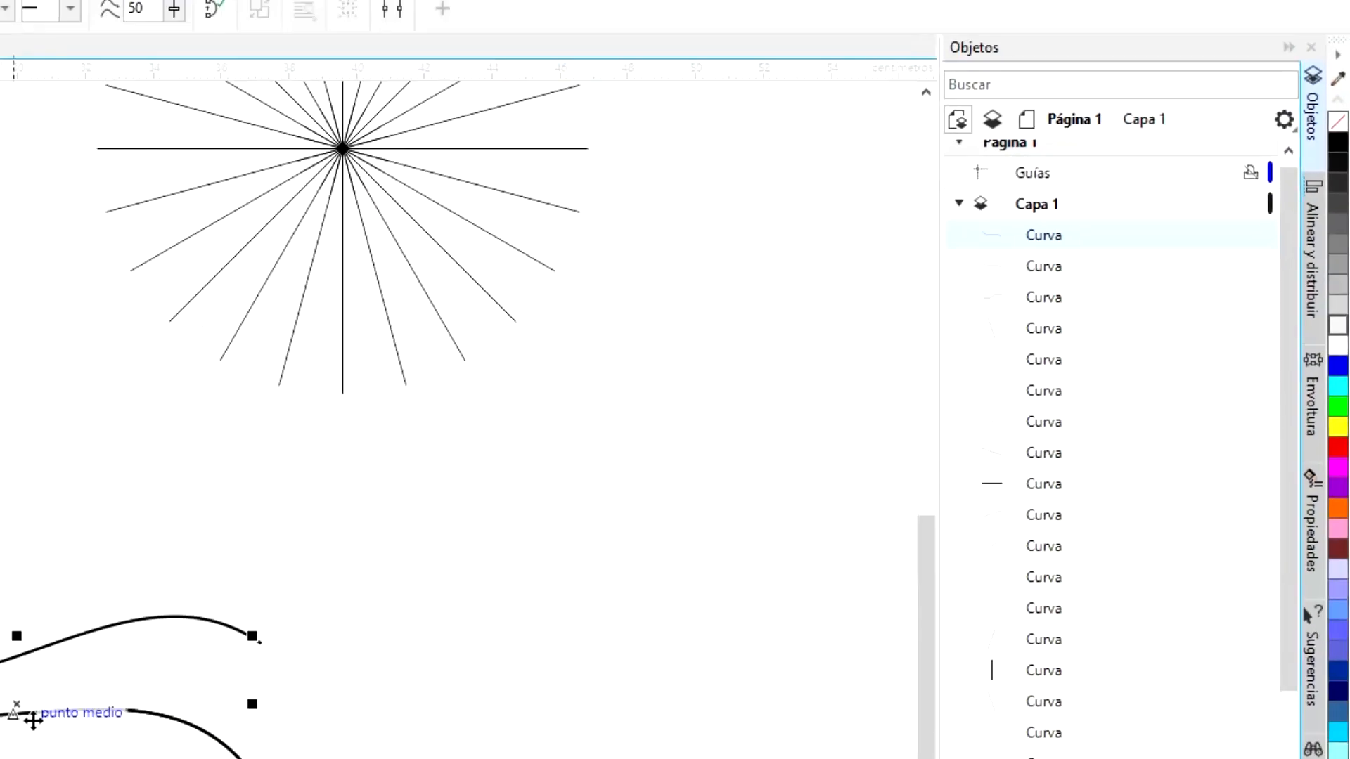
{"action": "left_click_drag", "start_coordinate": [567, 483], "coordinate": [568, 526]}
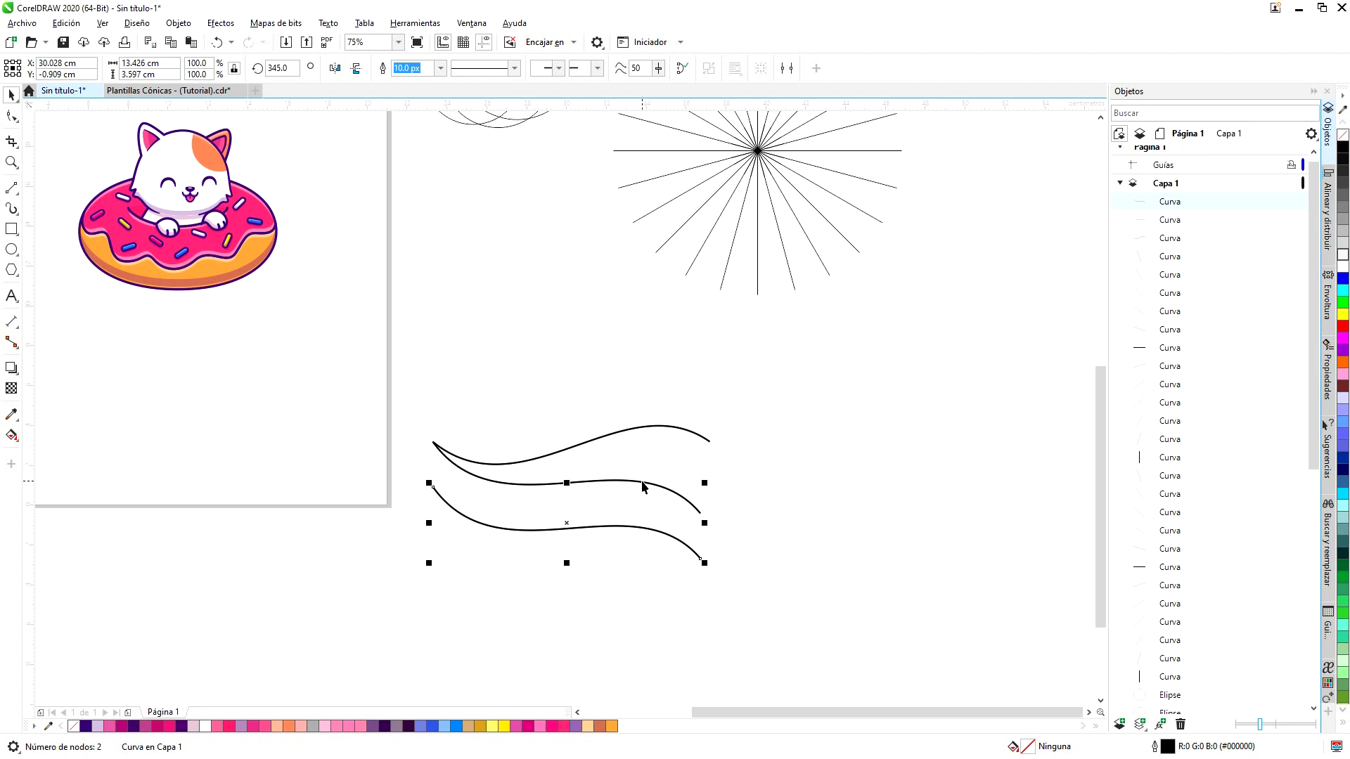
Duplicate the lowest curve in place and rotate the copy 15° counterclockwise about its right end, discarding a first offset copy.
{"action": "left_click", "coordinate": [576, 528]}
{"action": "left_click_drag", "start_coordinate": [433, 488], "coordinate": [609, 557]}
{"action": "key", "text": "ctrl+d"}
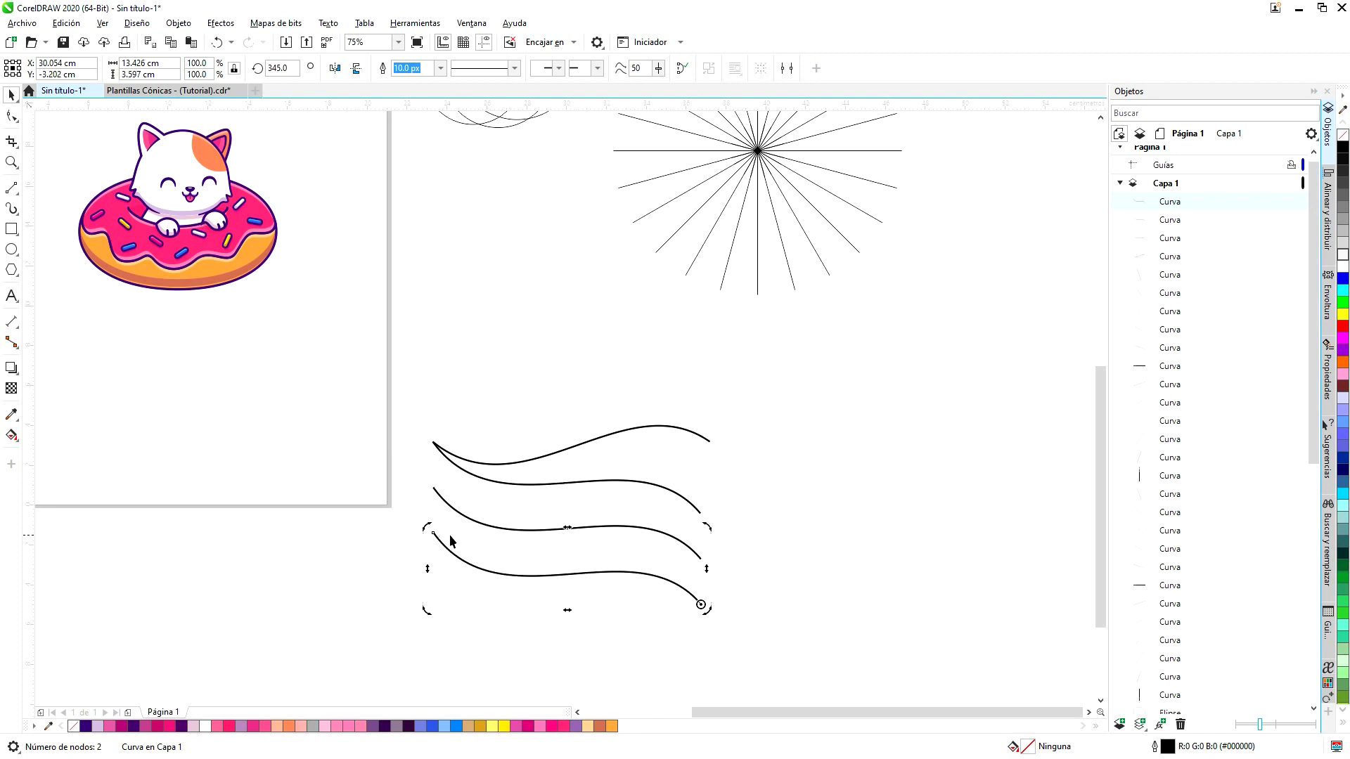
{"action": "key", "text": "ctrl+z"}
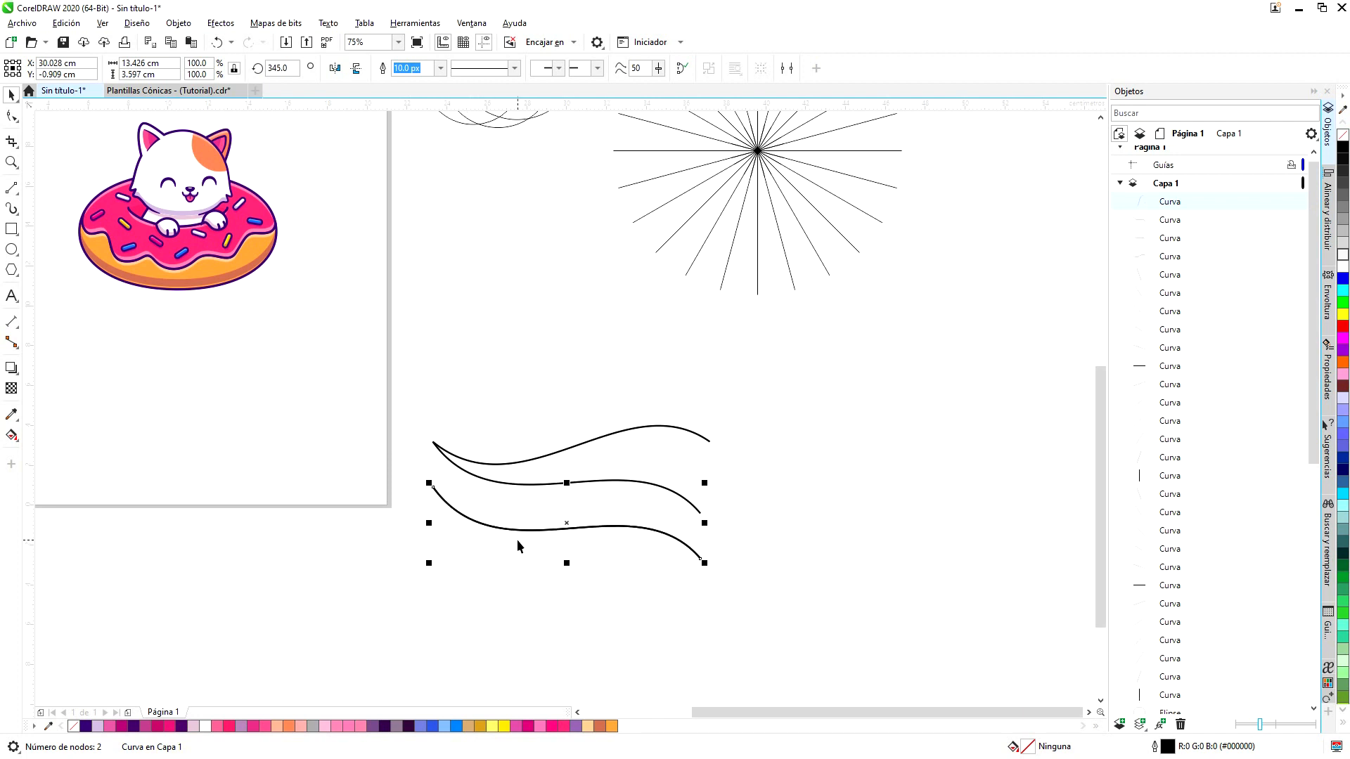
{"action": "left_click_drag", "start_coordinate": [565, 528], "coordinate": [566, 526]}
{"action": "left_click_drag", "start_coordinate": [428, 565], "coordinate": [445, 615]}
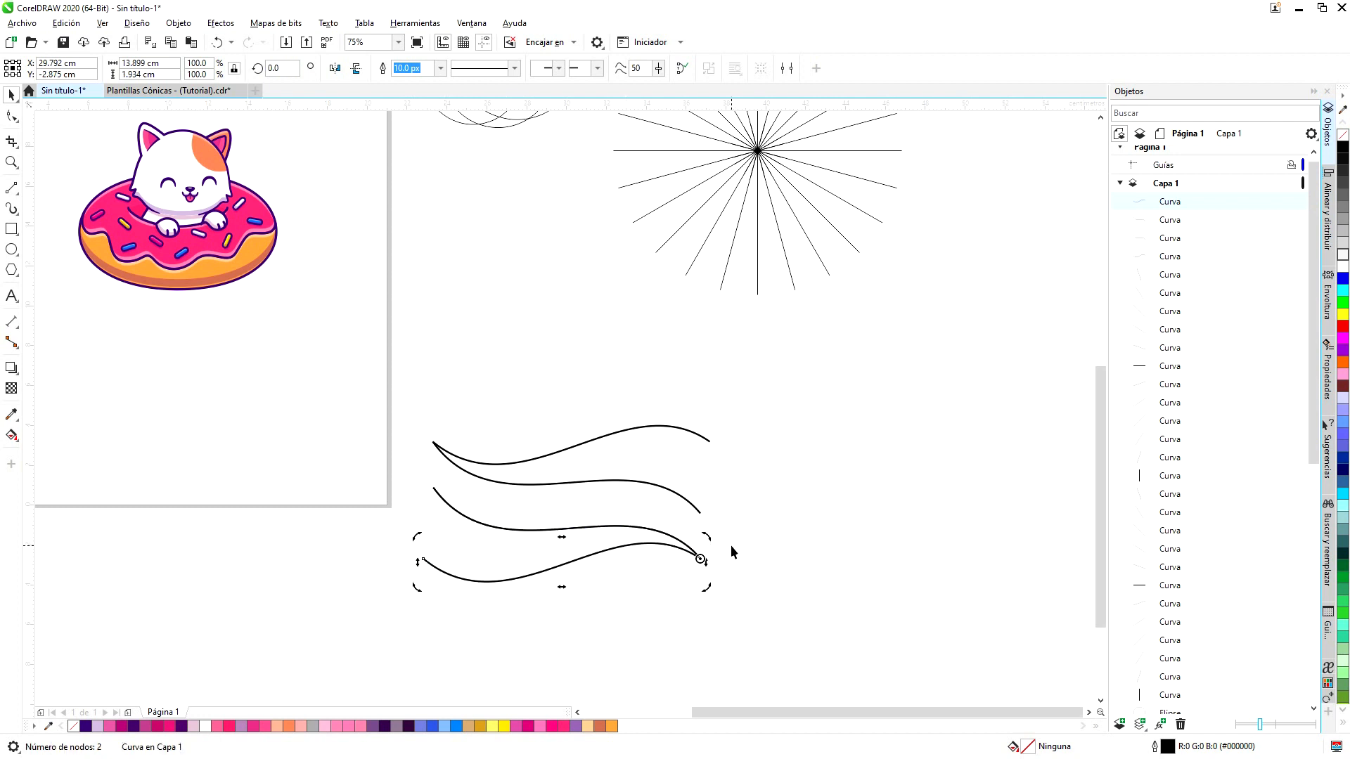
Duplicate the newly rotated curve 22 times to form a full wheel of wavy curves around its right end.
{"action": "key", "text": "ctrl+d"}
{"action": "key", "text": "ctrl+d"}
{"action": "key", "text": "ctrl+d"}
{"action": "key", "text": "ctrl+d"}
{"action": "key", "text": "ctrl+d"}
{"action": "key", "text": "ctrl+d"}
{"action": "key", "text": "ctrl+d"}
{"action": "key", "text": "ctrl+d"}
{"action": "key", "text": "ctrl+d"}
{"action": "key", "text": "ctrl+d"}
{"action": "key", "text": "ctrl+d"}
{"action": "key", "text": "ctrl+d"}
{"action": "key", "text": "ctrl+d"}
{"action": "key", "text": "ctrl+d"}
{"action": "key", "text": "ctrl+d"}
{"action": "key", "text": "ctrl+d"}
{"action": "key", "text": "ctrl+d"}
{"action": "key", "text": "ctrl+d"}
{"action": "key", "text": "ctrl+d"}
{"action": "key", "text": "ctrl+d"}
{"action": "key", "text": "ctrl+d"}
{"action": "key", "text": "ctrl+d"}
{"action": "scroll", "coordinate": [661, 424], "scroll_direction": "down", "scroll_amount": 2}
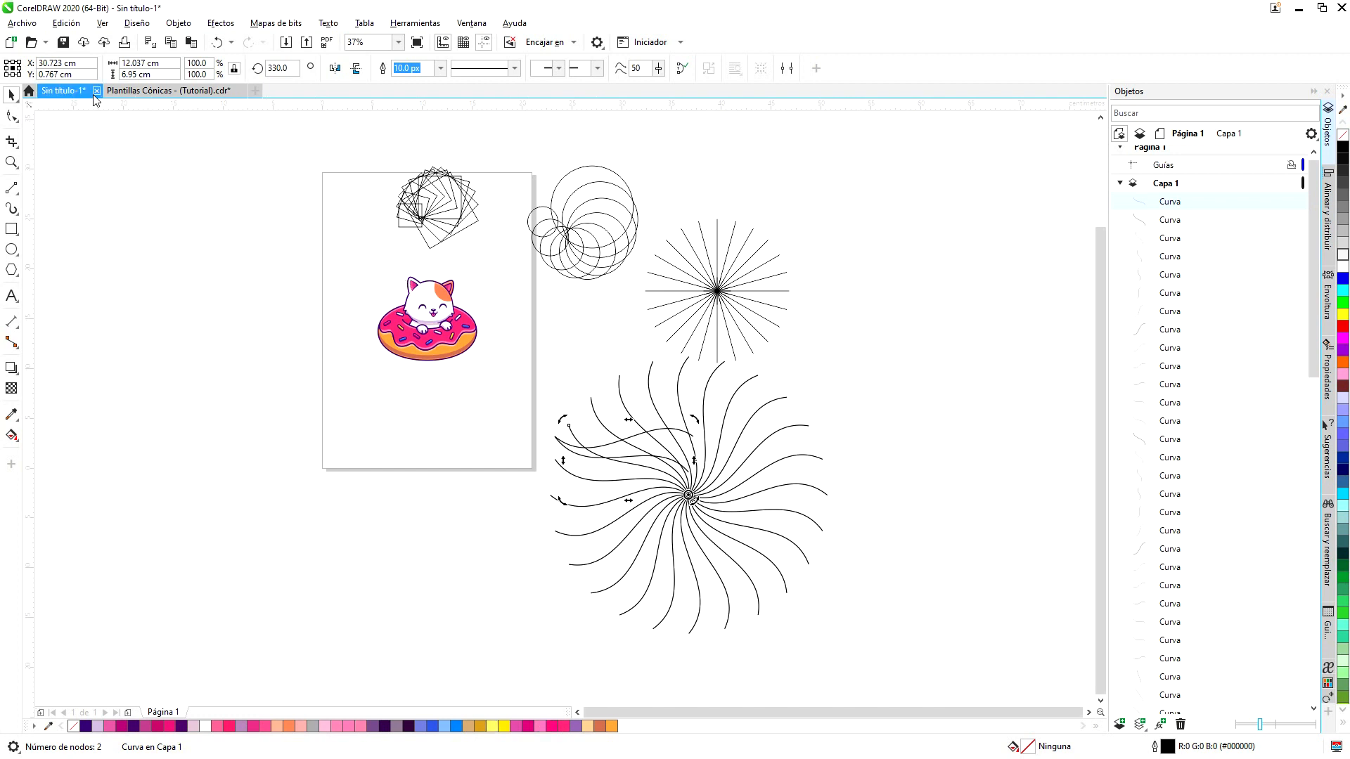
Close the untitled drawing without saving its changes, leaving the Plantillas Cónicas document open.
{"action": "left_click", "coordinate": [96, 92]}
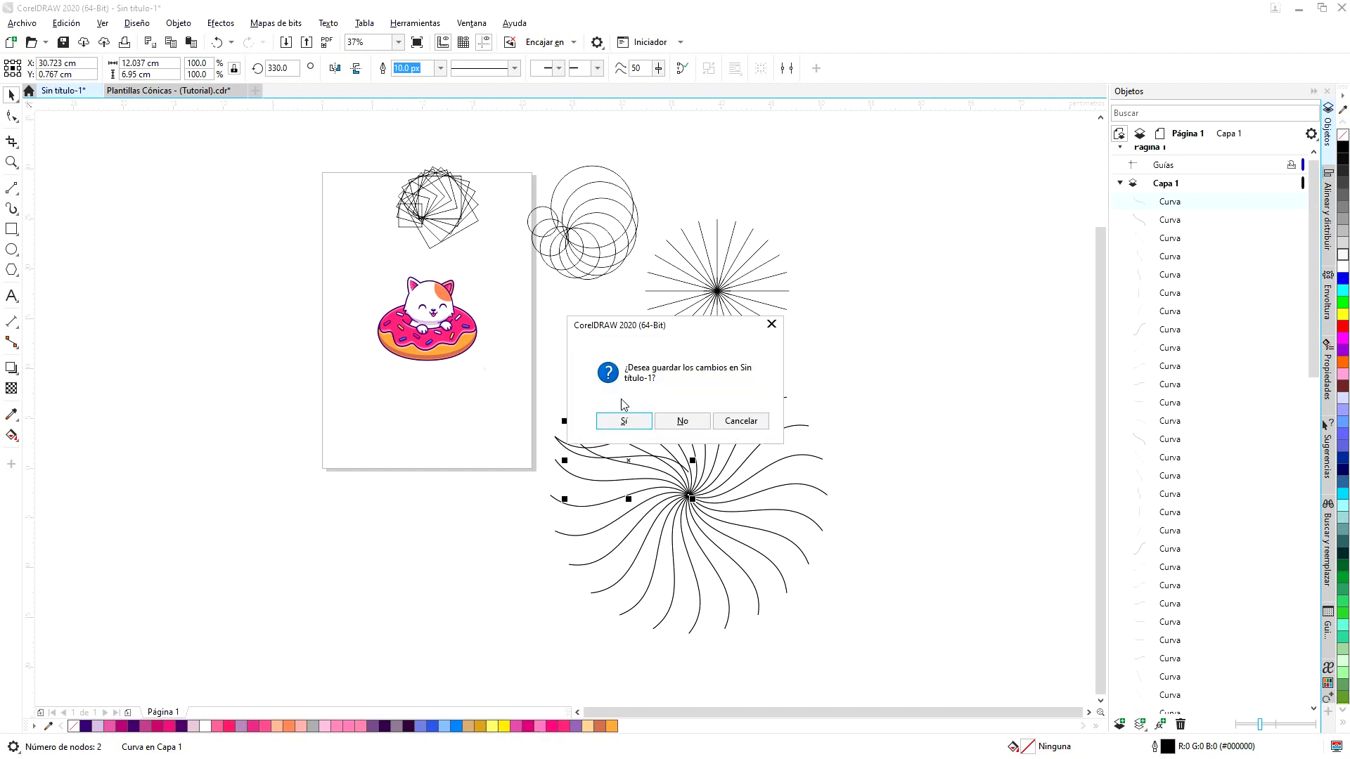
{"action": "left_click", "coordinate": [683, 421]}
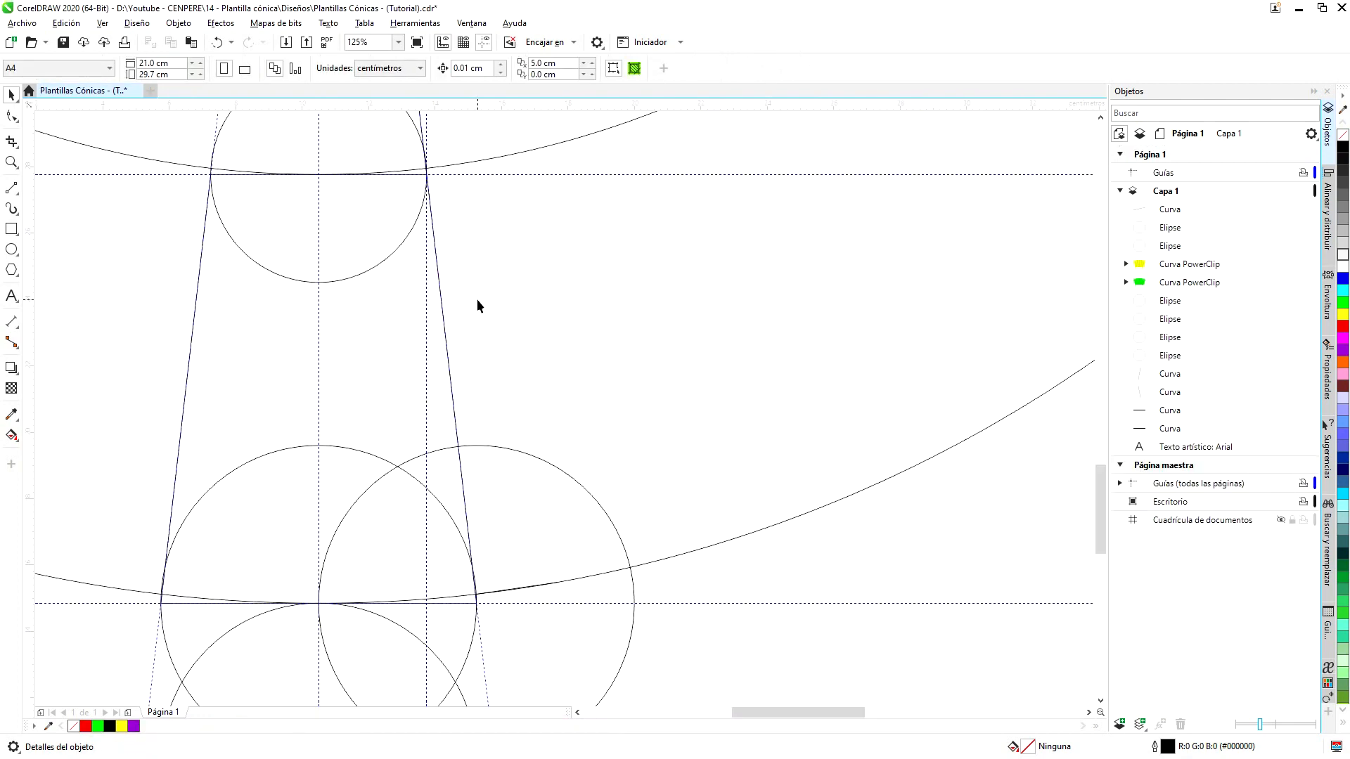
Examine the cone template's construction circles and the short curve segment beside the lower circles.
{"action": "scroll", "coordinate": [506, 318], "scroll_direction": "down", "scroll_amount": 10}
{"action": "scroll", "coordinate": [518, 329], "scroll_direction": "up", "scroll_amount": 5}
{"action": "scroll", "coordinate": [519, 331], "scroll_direction": "up", "scroll_amount": 3}
{"action": "scroll", "coordinate": [518, 331], "scroll_direction": "down", "scroll_amount": 3}
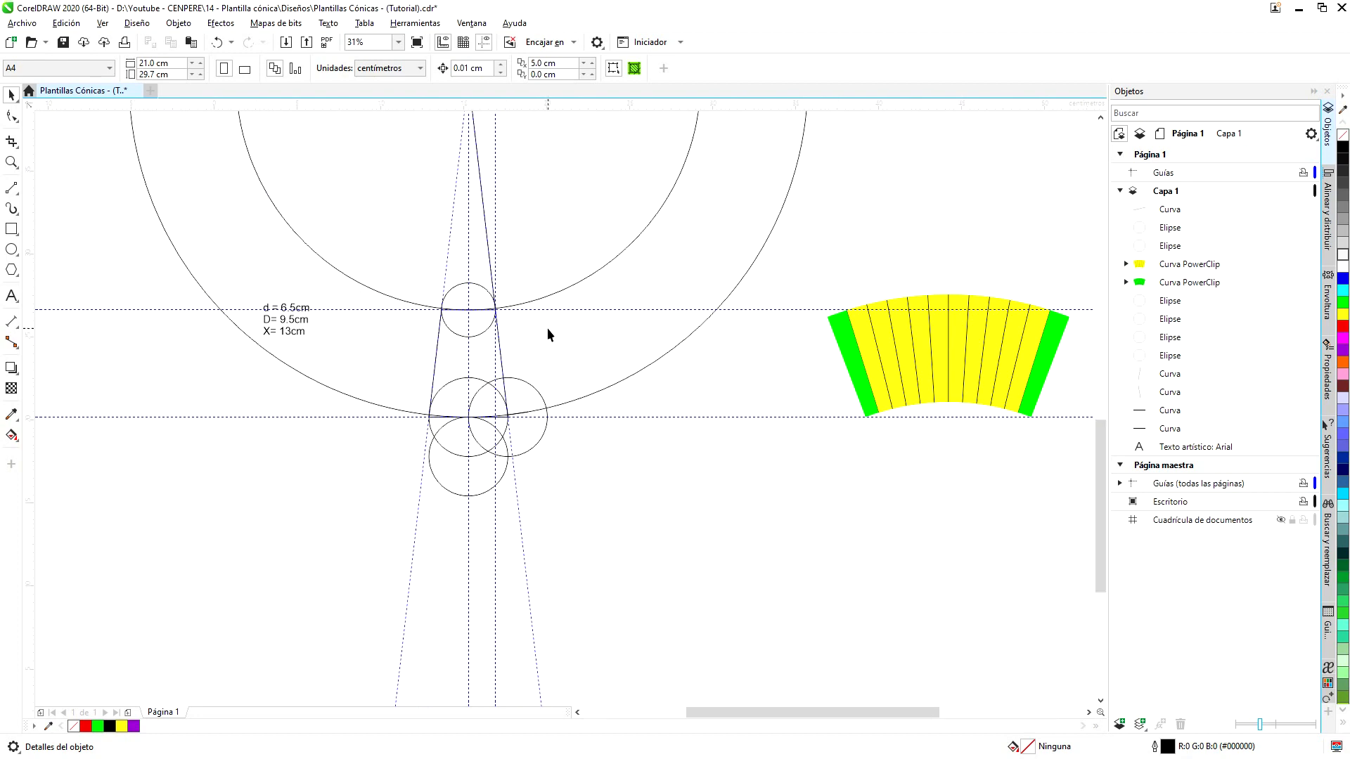
{"action": "scroll", "coordinate": [547, 328], "scroll_direction": "up", "scroll_amount": 2}
{"action": "left_click_drag", "start_coordinate": [572, 559], "coordinate": [442, 465]}
{"action": "scroll", "coordinate": [492, 510], "scroll_direction": "up", "scroll_amount": 4}
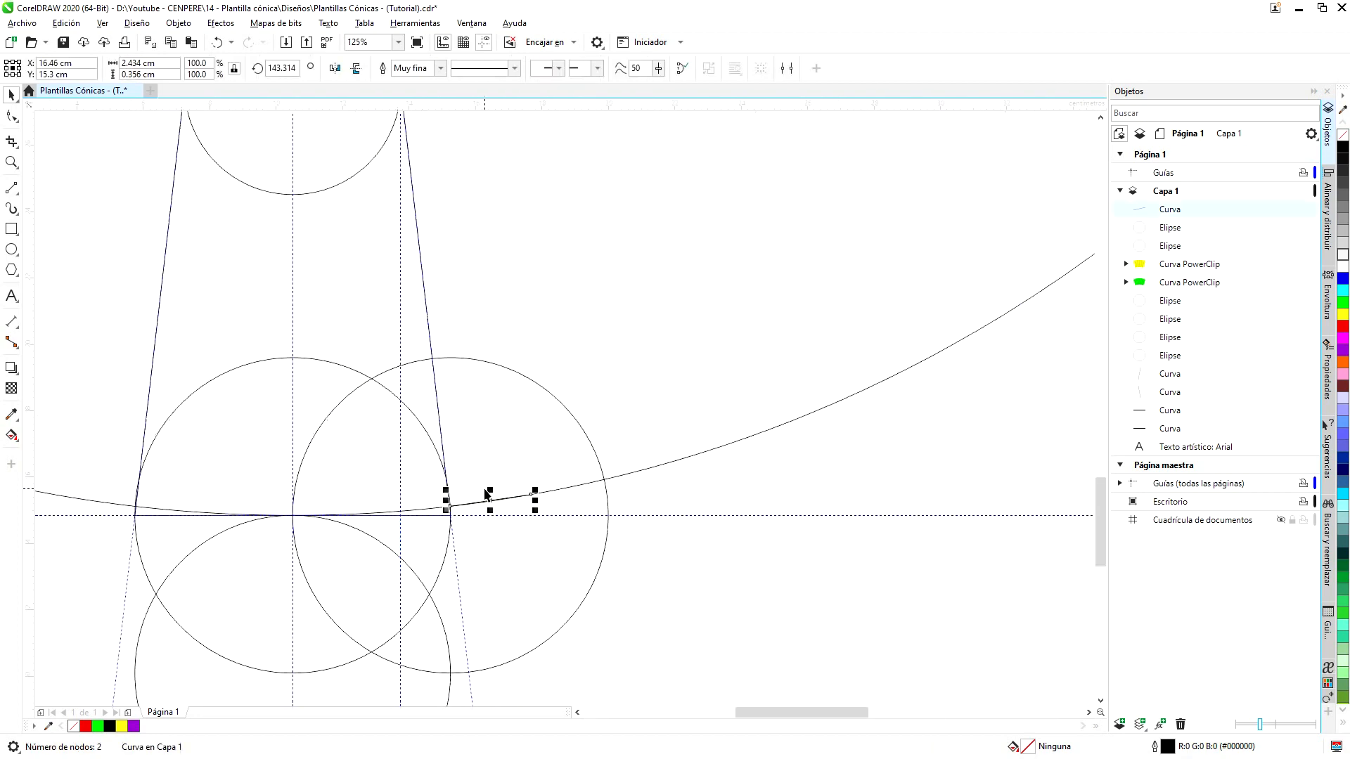
{"action": "scroll", "coordinate": [509, 516], "scroll_direction": "down", "scroll_amount": 5}
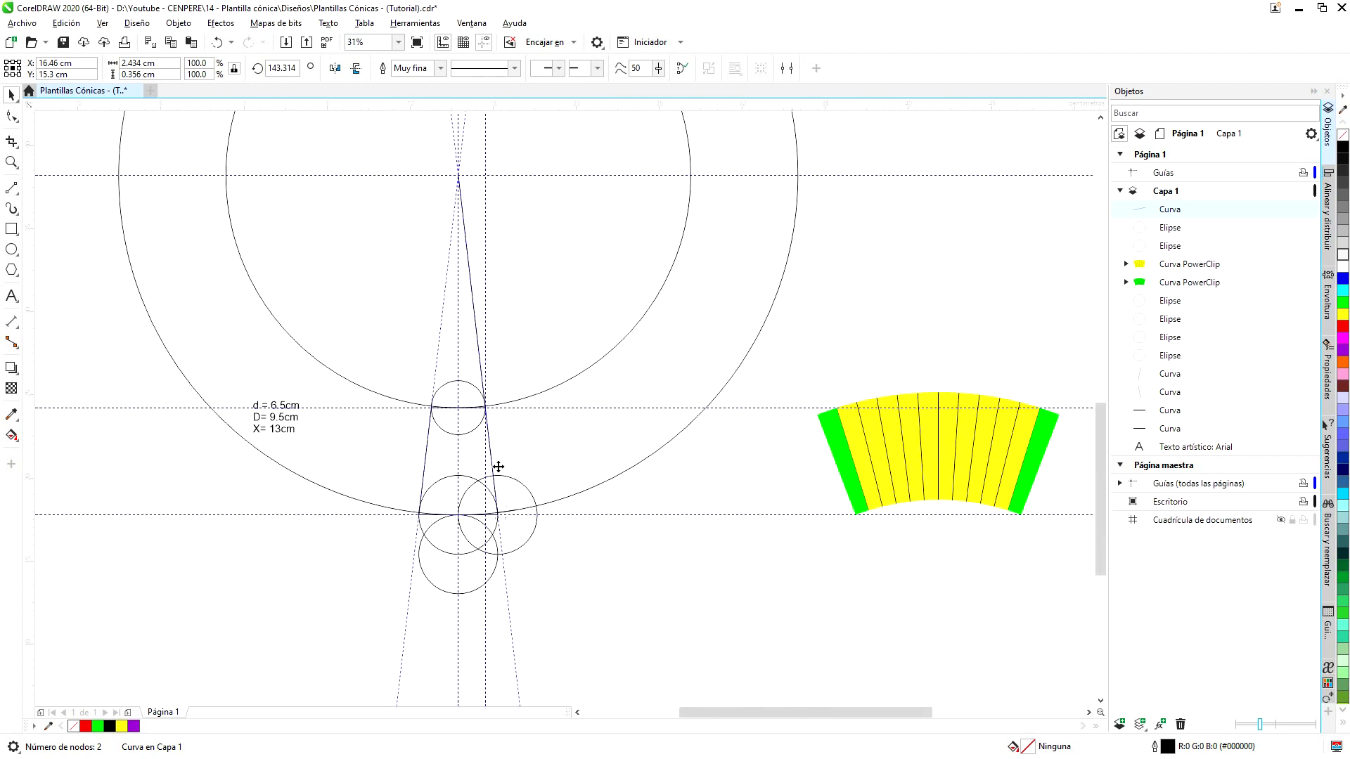
Examine the slanted side line up to the apex of the cone construction, and the yellow-and-green sector template.
{"action": "scroll", "coordinate": [476, 443], "scroll_direction": "up", "scroll_amount": 3}
{"action": "left_click", "coordinate": [470, 444]}
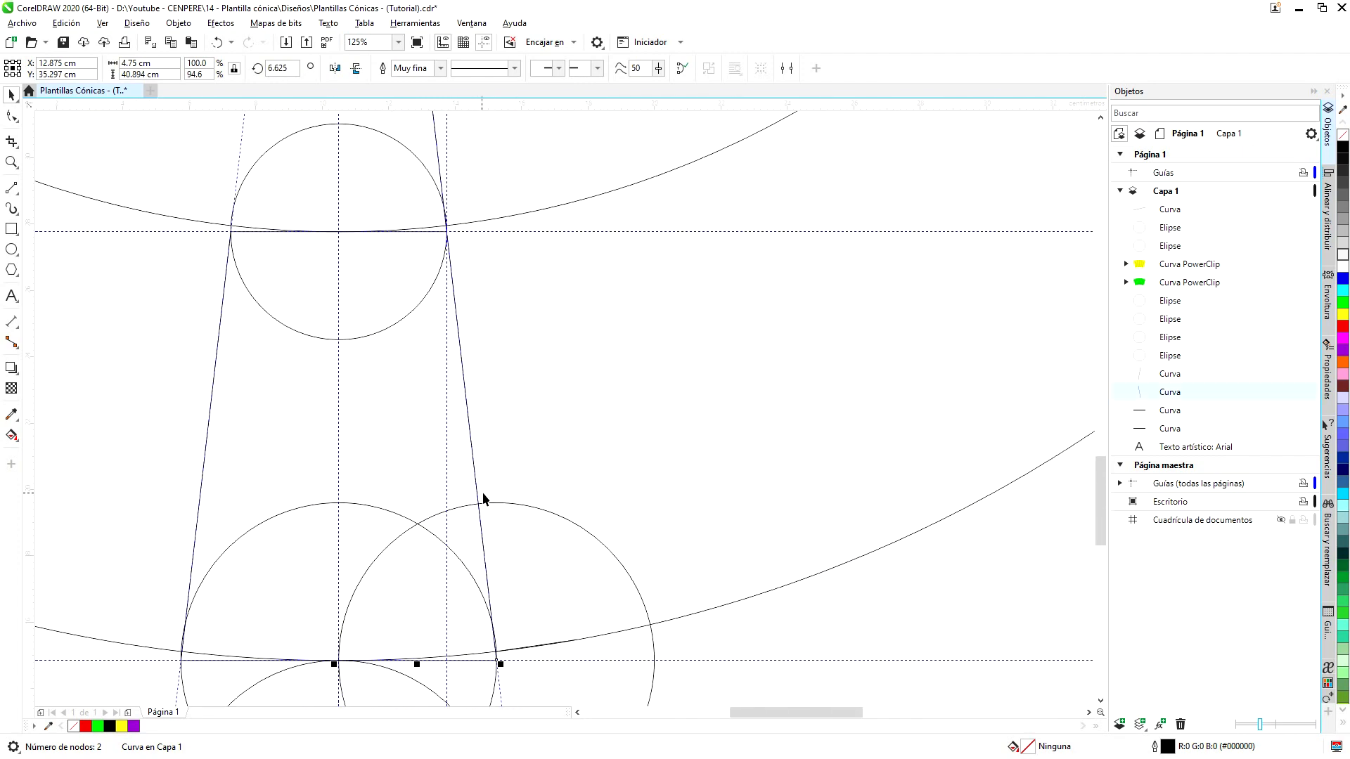
{"action": "scroll", "coordinate": [482, 497], "scroll_direction": "down", "scroll_amount": 6}
{"action": "scroll", "coordinate": [469, 315], "scroll_direction": "up", "scroll_amount": 3}
{"action": "scroll", "coordinate": [555, 468], "scroll_direction": "up", "scroll_amount": 5}
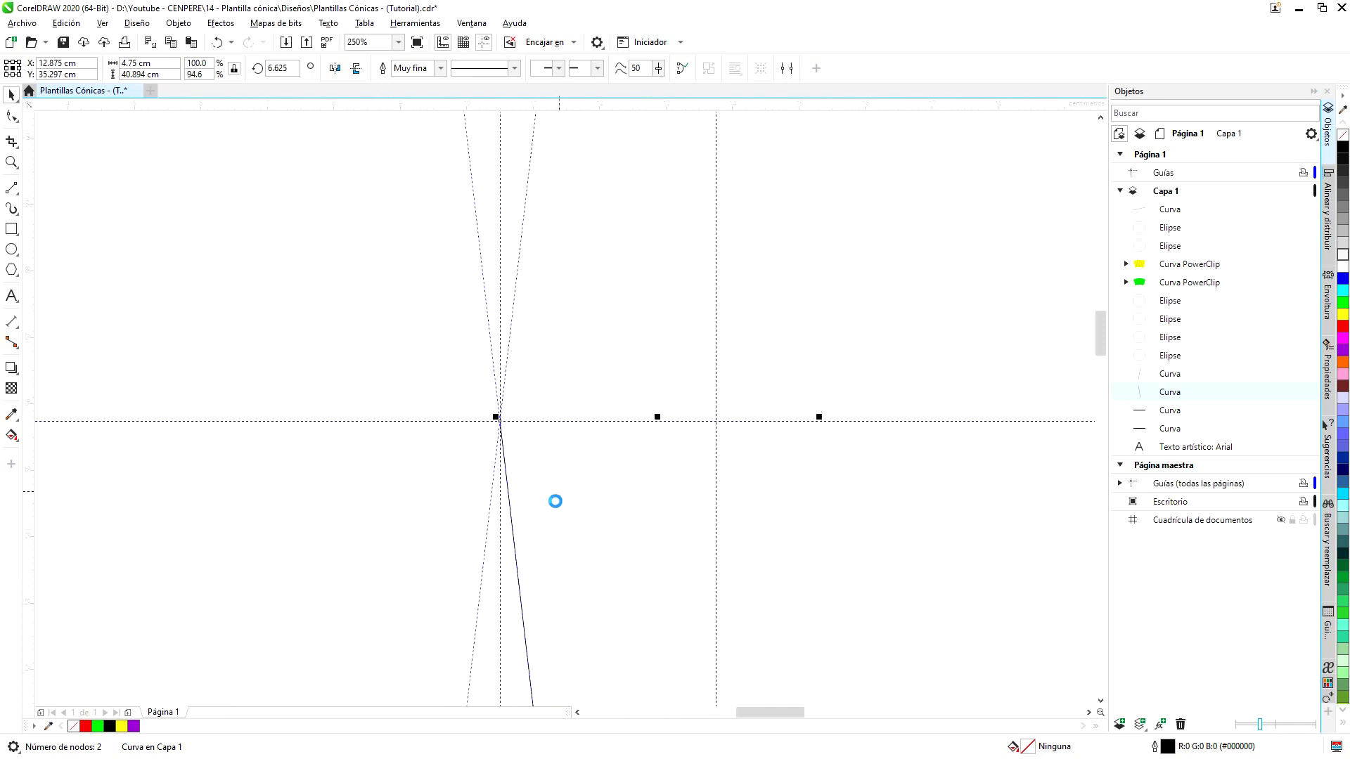
{"action": "scroll", "coordinate": [500, 424], "scroll_direction": "up", "scroll_amount": 4}
{"action": "scroll", "coordinate": [499, 424], "scroll_direction": "down", "scroll_amount": 10}
{"action": "scroll", "coordinate": [530, 596], "scroll_direction": "up", "scroll_amount": 3}
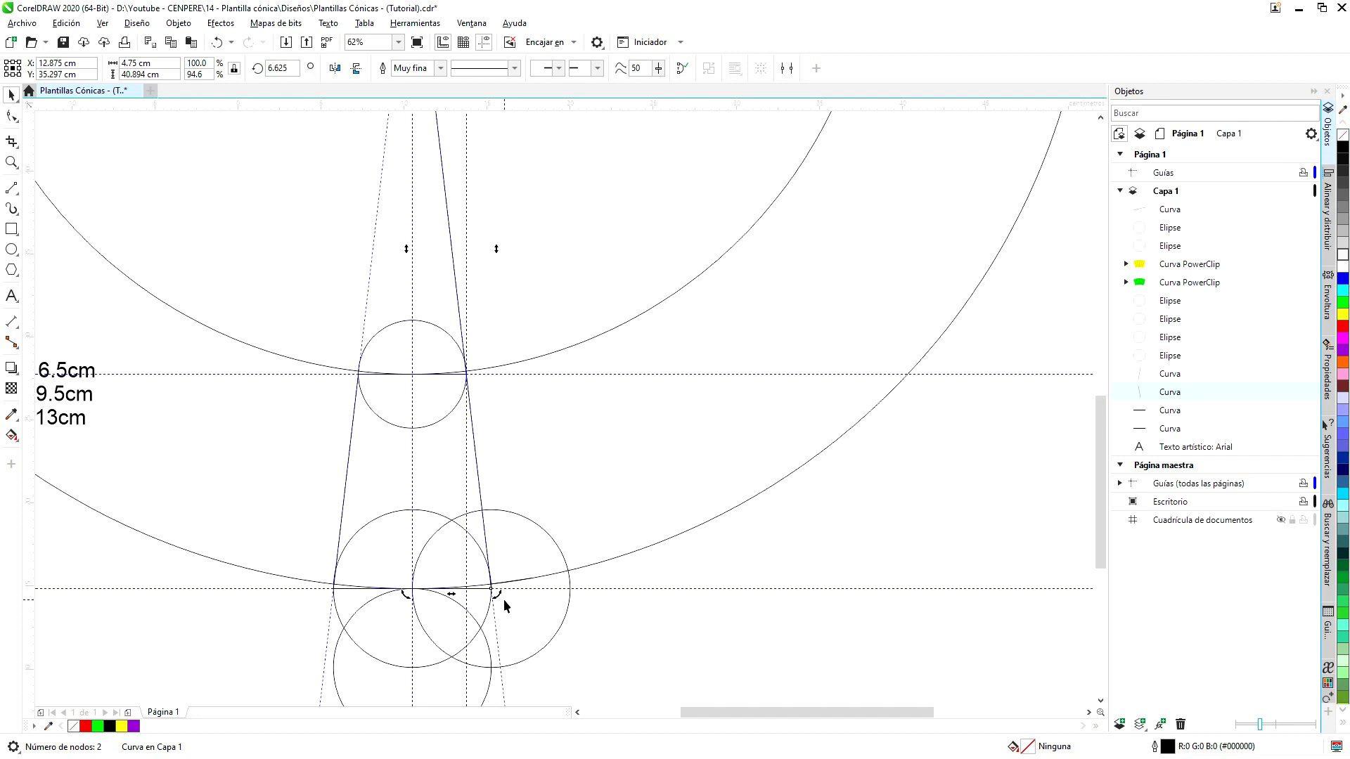
{"action": "scroll", "coordinate": [609, 504], "scroll_direction": "down", "scroll_amount": 5}
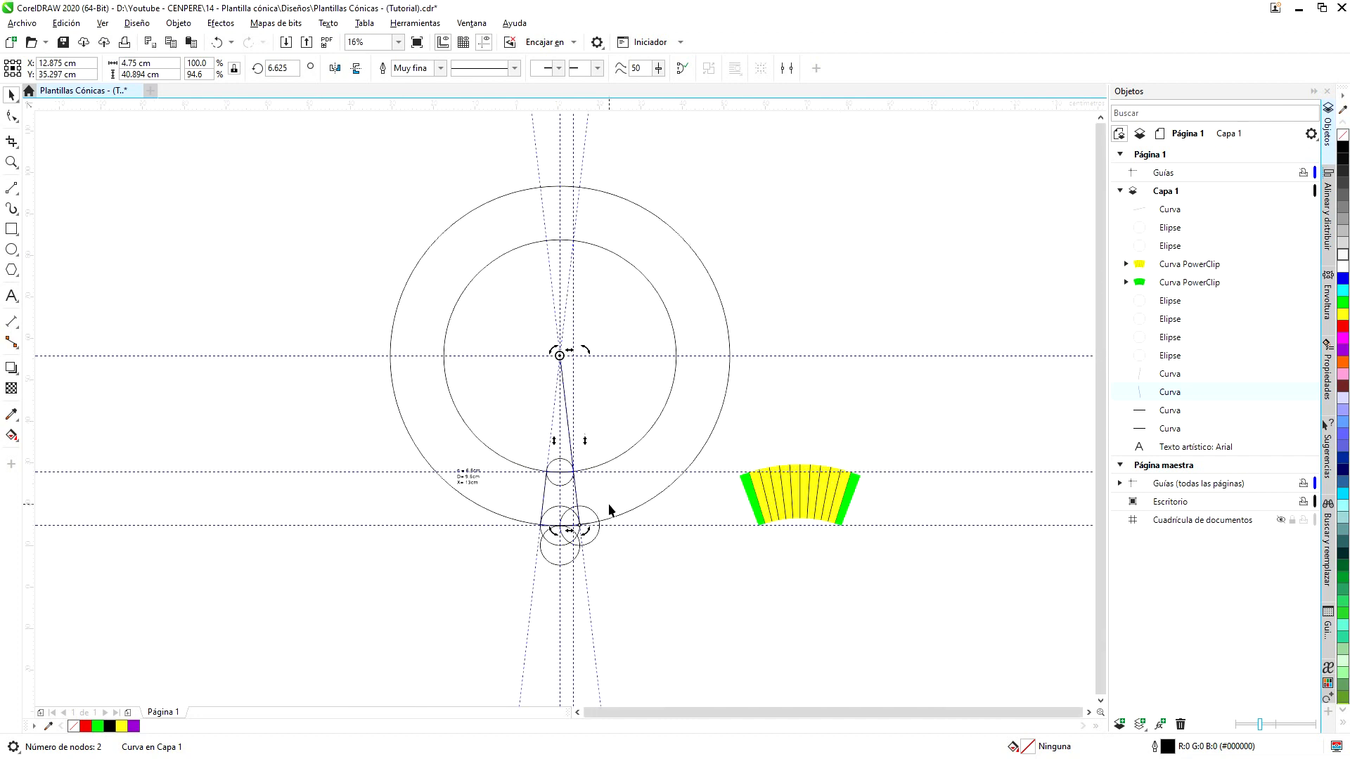
{"action": "scroll", "coordinate": [705, 495], "scroll_direction": "up", "scroll_amount": 3}
{"action": "scroll", "coordinate": [719, 498], "scroll_direction": "up", "scroll_amount": 2}
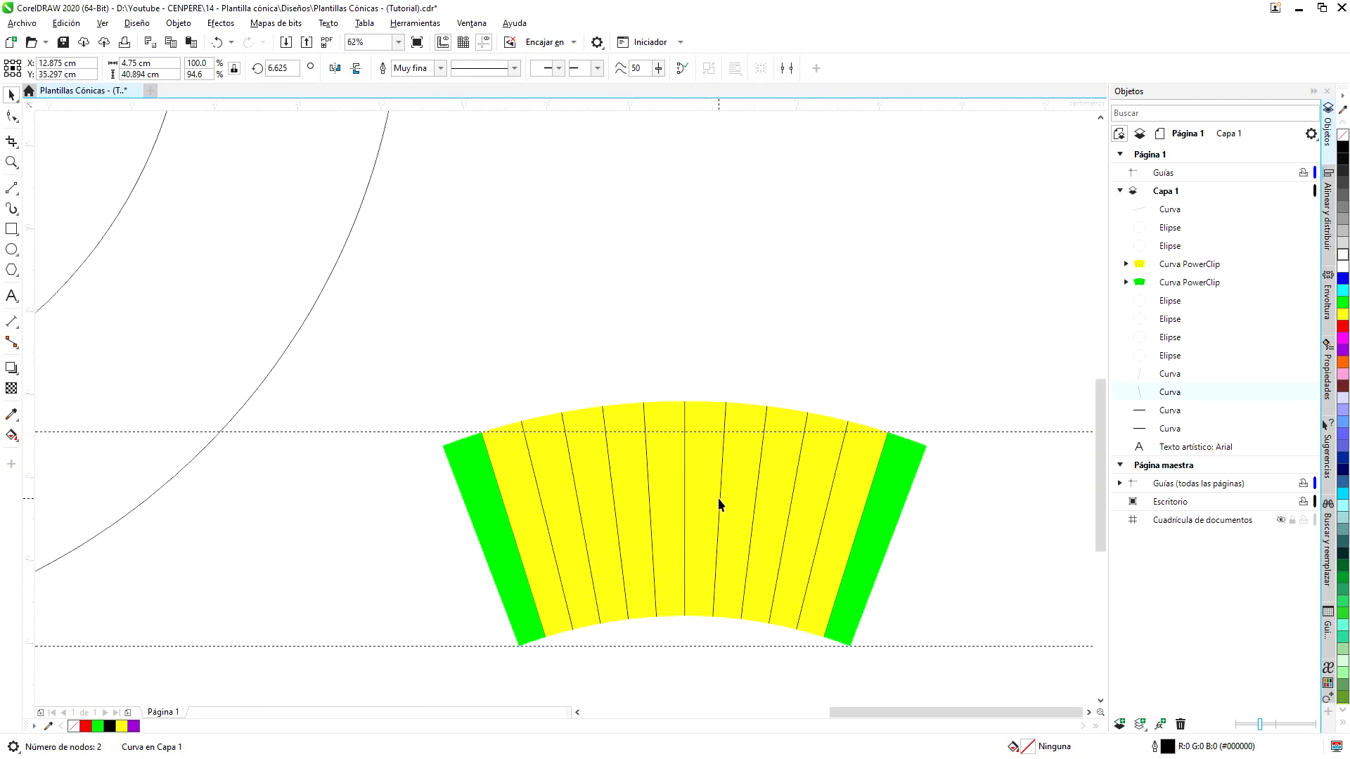
{"action": "scroll", "coordinate": [647, 505], "scroll_direction": "down", "scroll_amount": 5}
{"action": "scroll", "coordinate": [647, 505], "scroll_direction": "up", "scroll_amount": 2}
{"action": "scroll", "coordinate": [619, 507], "scroll_direction": "up", "scroll_amount": 2}
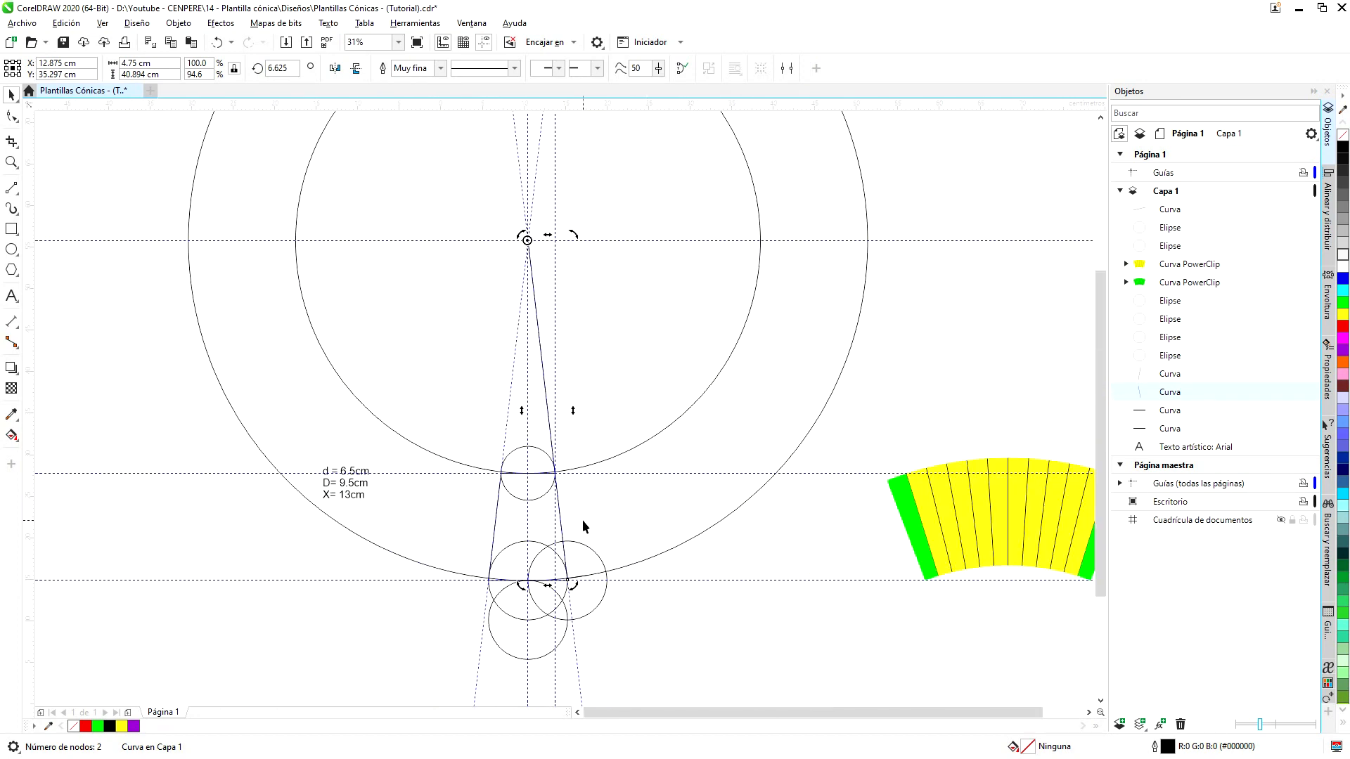
Duplicate the slanted side line that runs from the cone's apex to the lower circles.
{"action": "scroll", "coordinate": [582, 521], "scroll_direction": "up", "scroll_amount": 2}
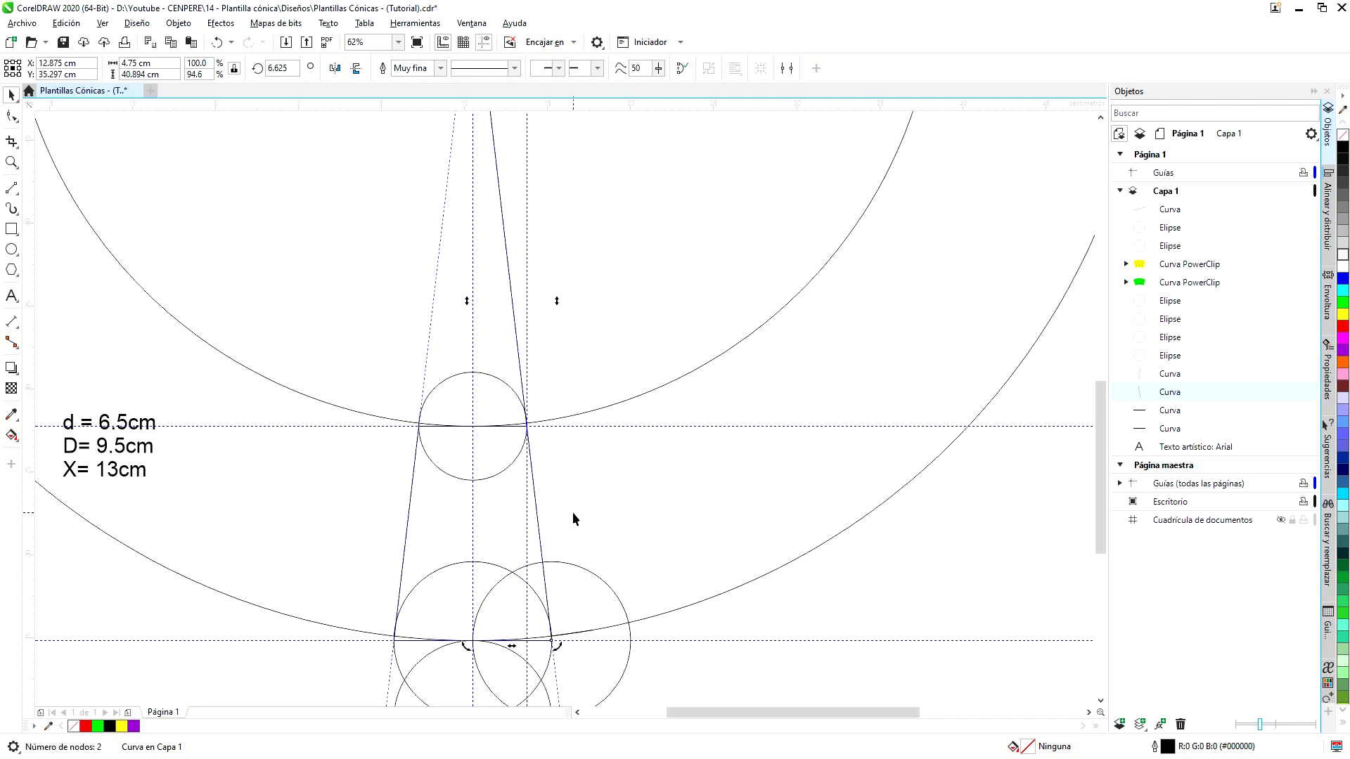
{"action": "left_click", "coordinate": [616, 512]}
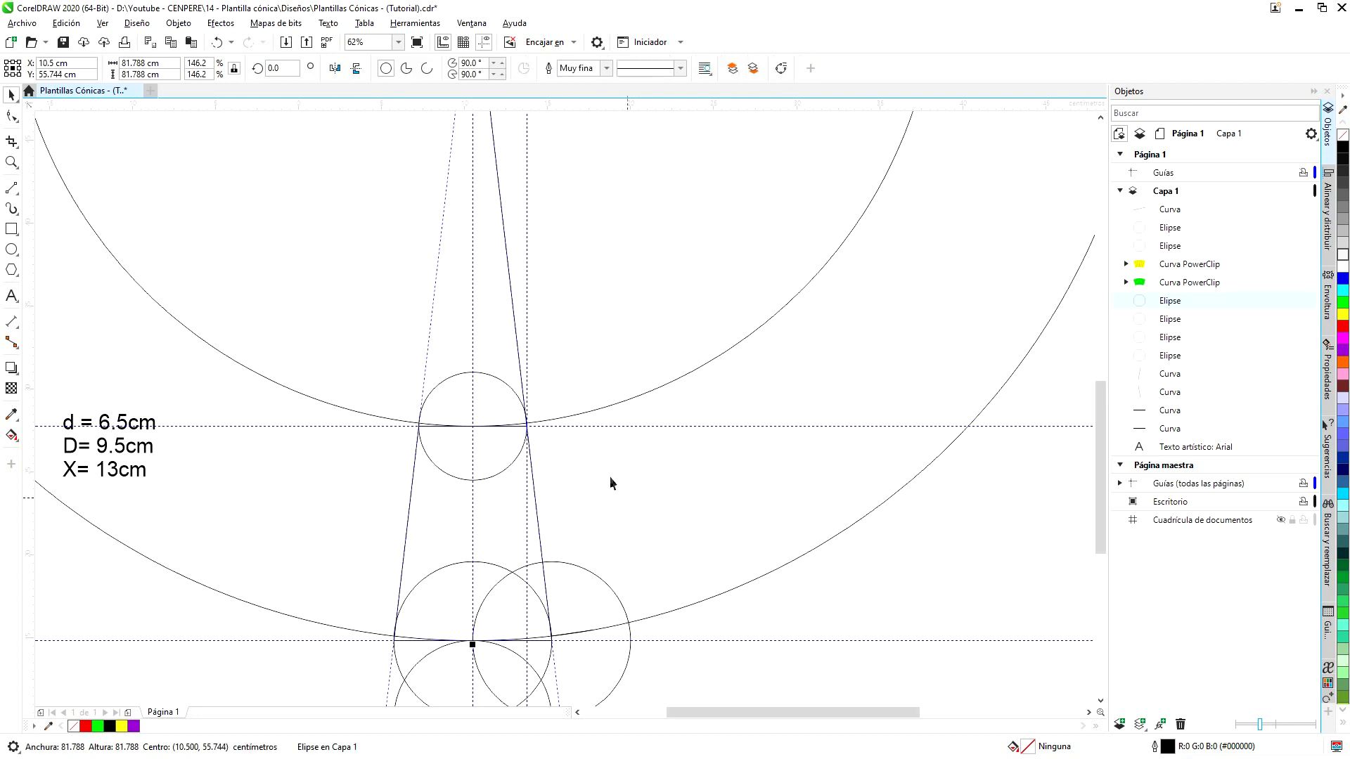
{"action": "left_click", "coordinate": [533, 484]}
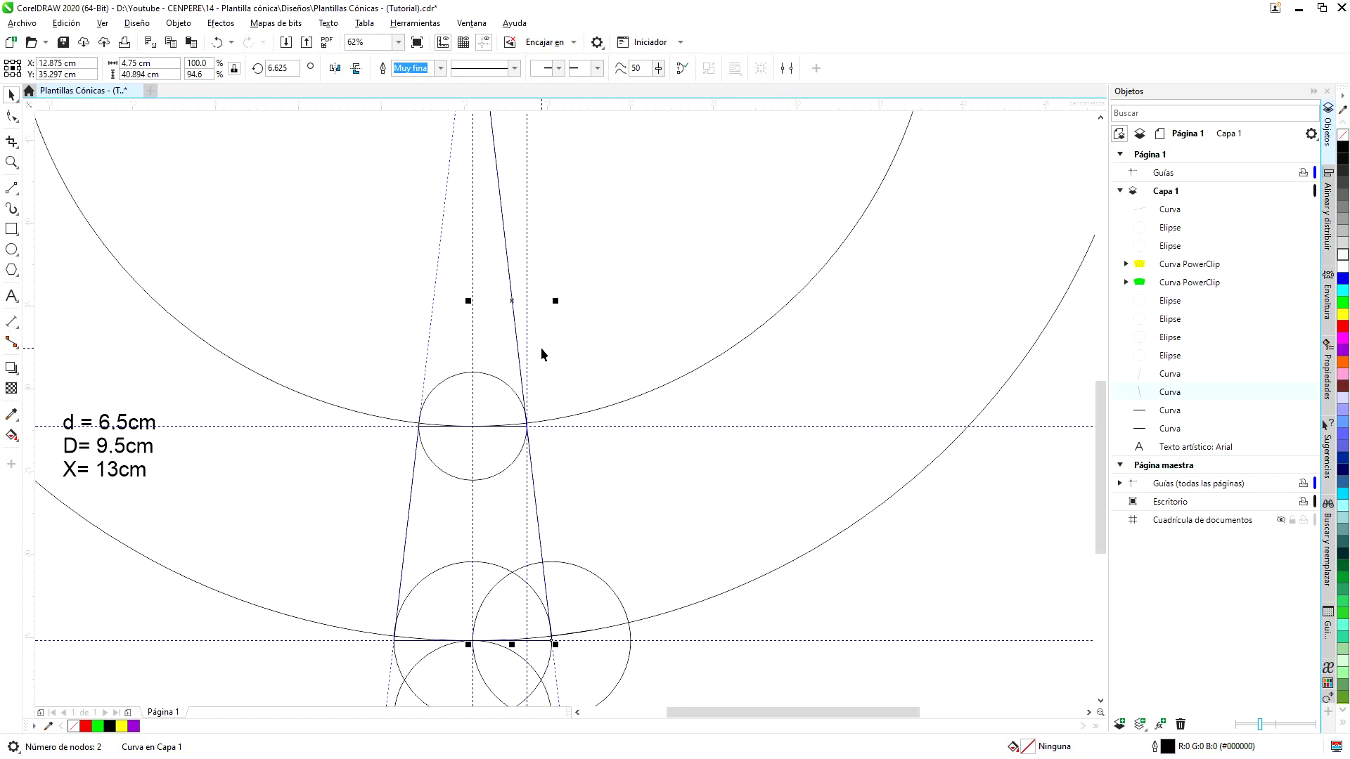
{"action": "key", "text": "ctrl+d"}
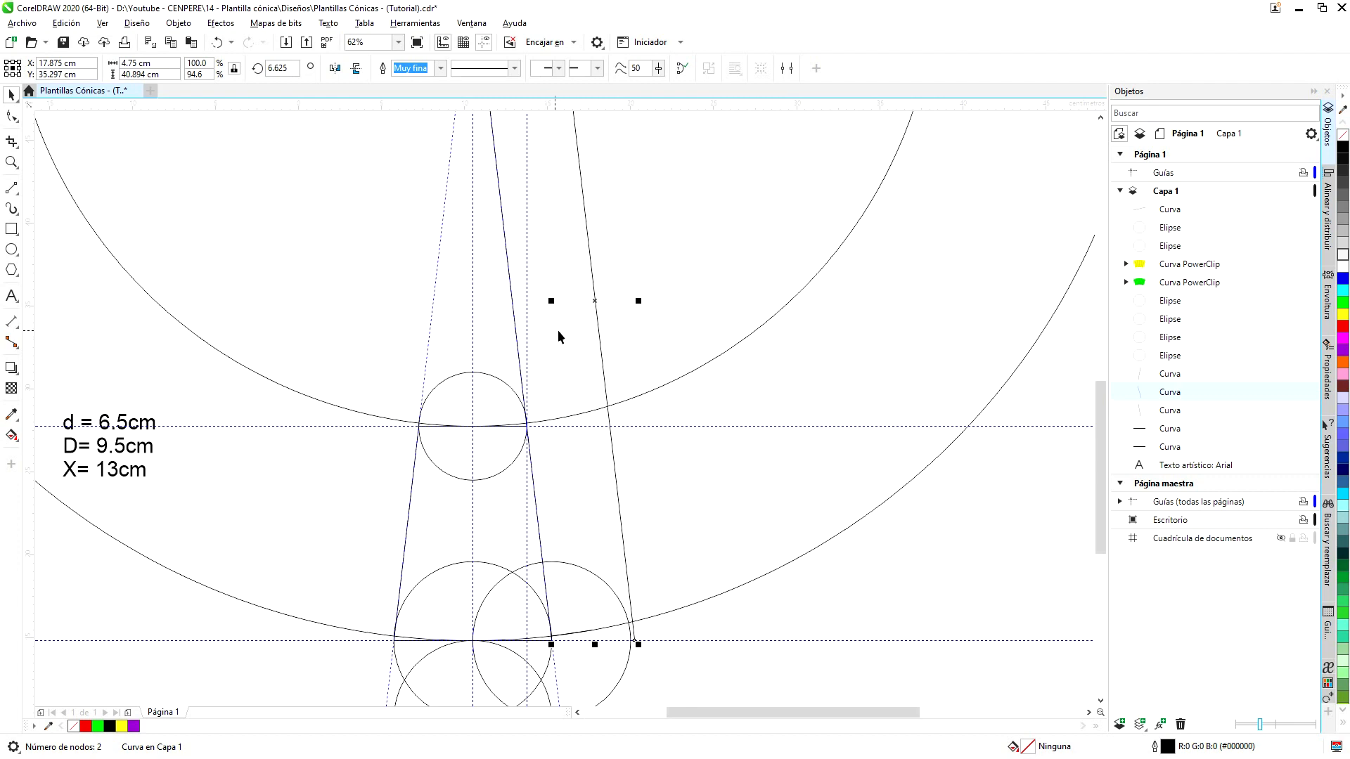
{"action": "scroll", "coordinate": [558, 331], "scroll_direction": "down", "scroll_amount": 4}
{"action": "scroll", "coordinate": [569, 303], "scroll_direction": "up", "scroll_amount": 2}
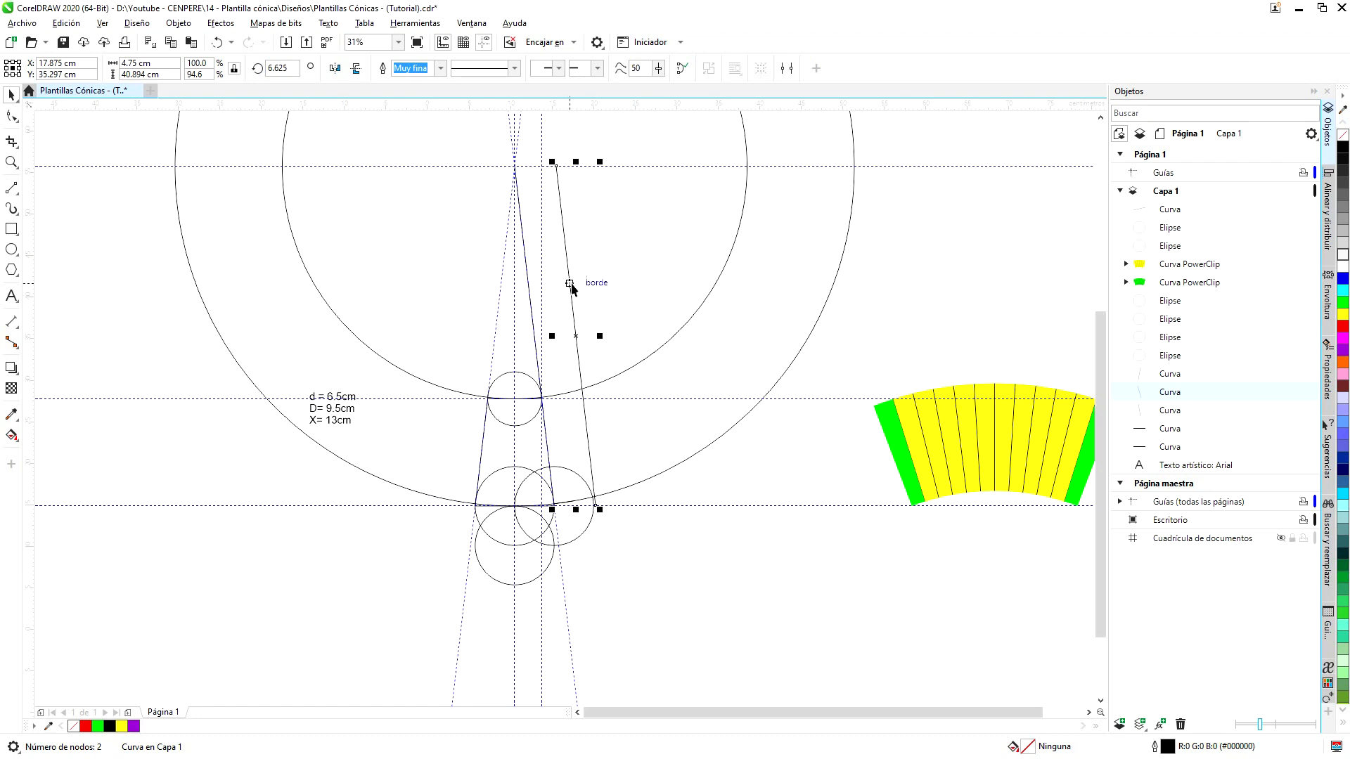
Set the horizontal duplicate distance to 0 cm for the document.
{"action": "left_click", "coordinate": [910, 285]}
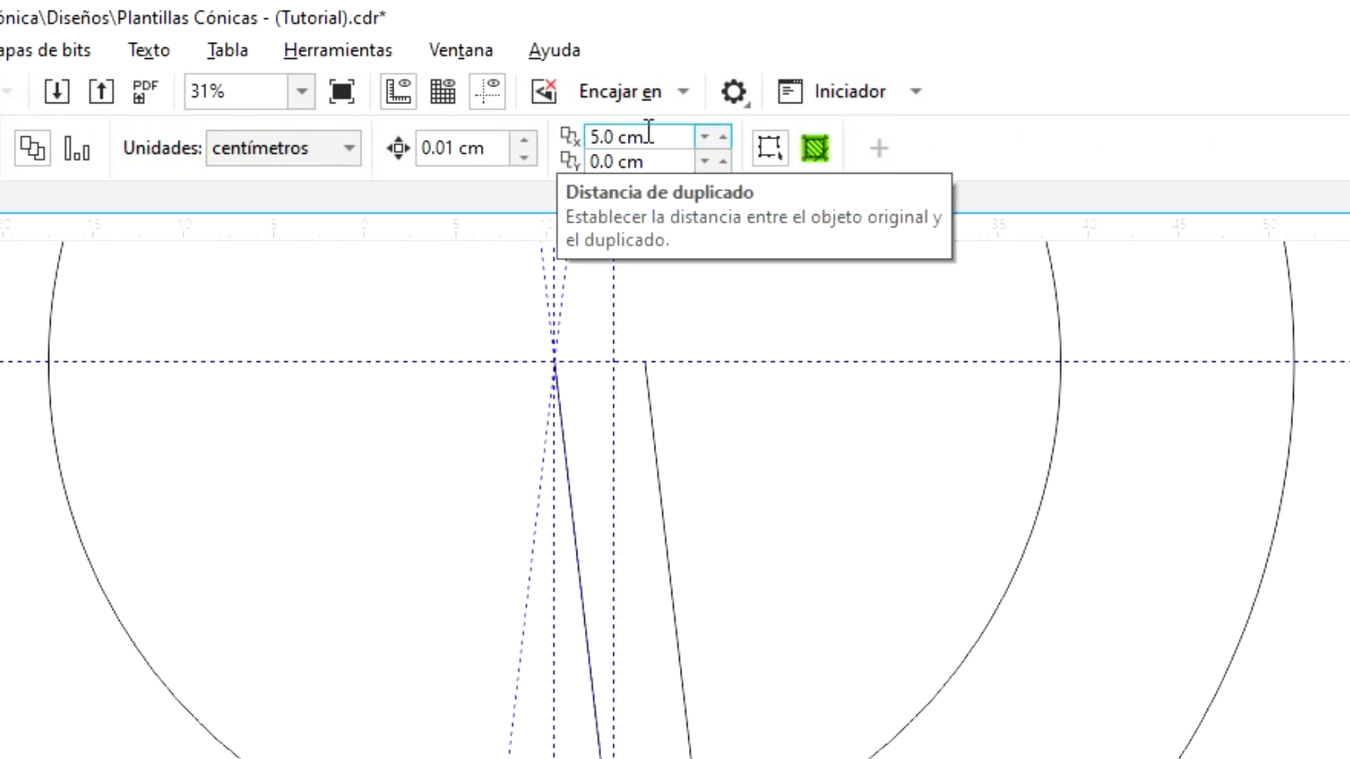
{"action": "left_click_drag", "start_coordinate": [647, 136], "coordinate": [561, 159]}
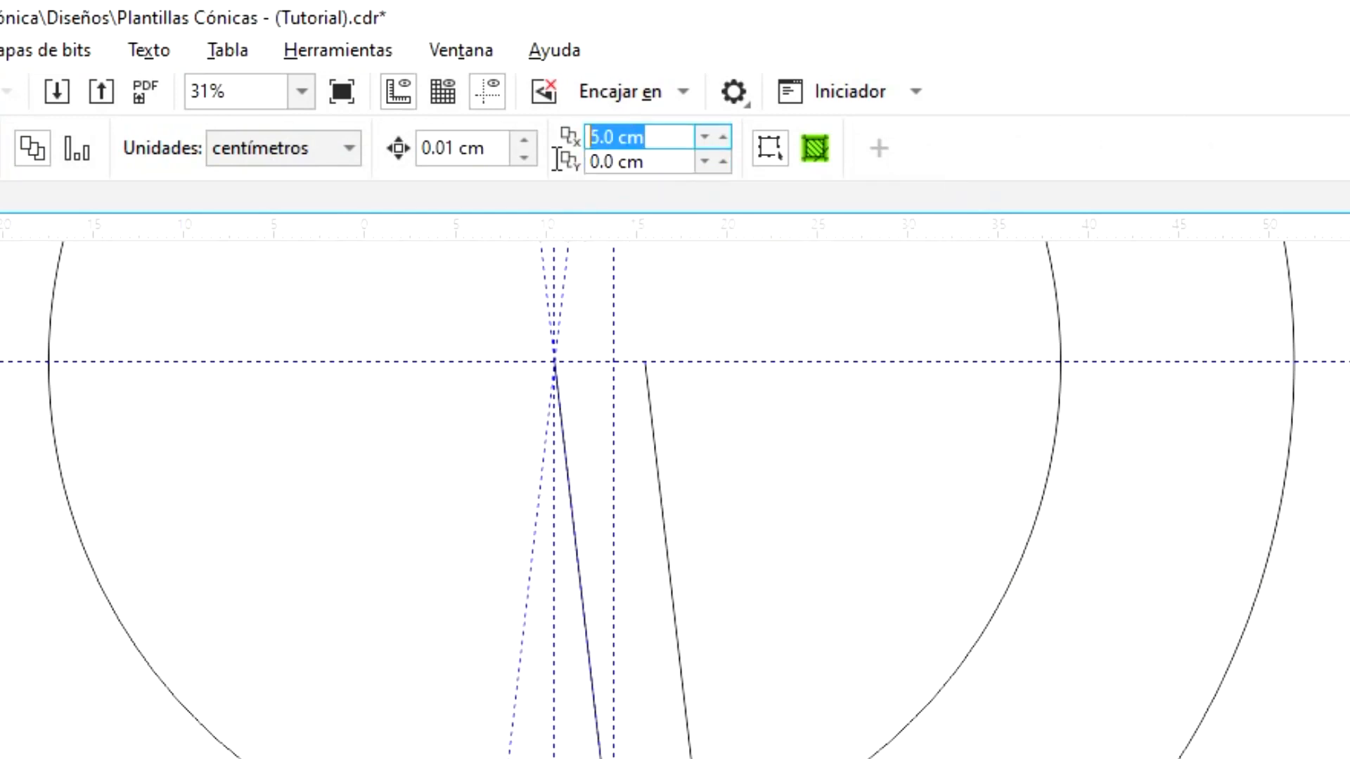
{"action": "type", "text": "0"}
{"action": "key", "text": "Return"}
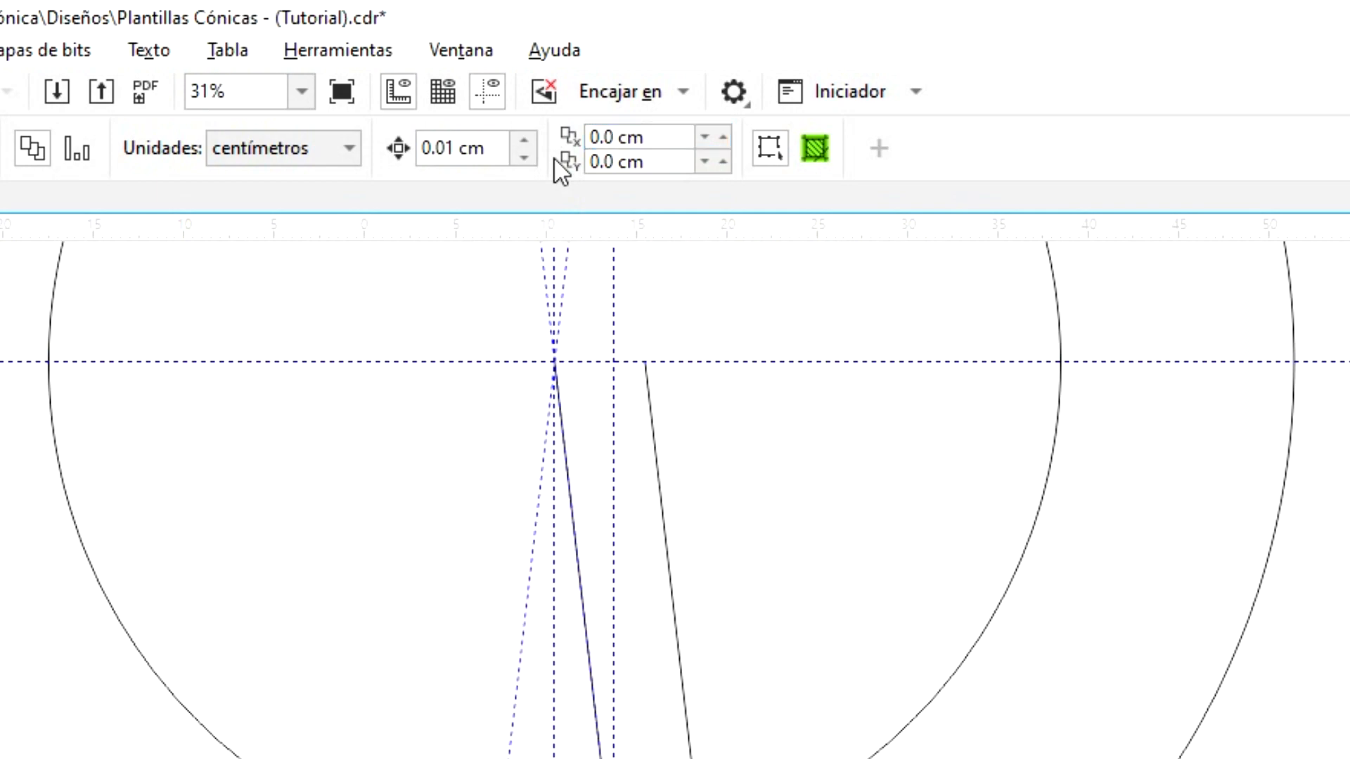
Delete the offset copy of the slanted side line and duplicate the original line in place.
{"action": "left_click", "coordinate": [642, 504]}
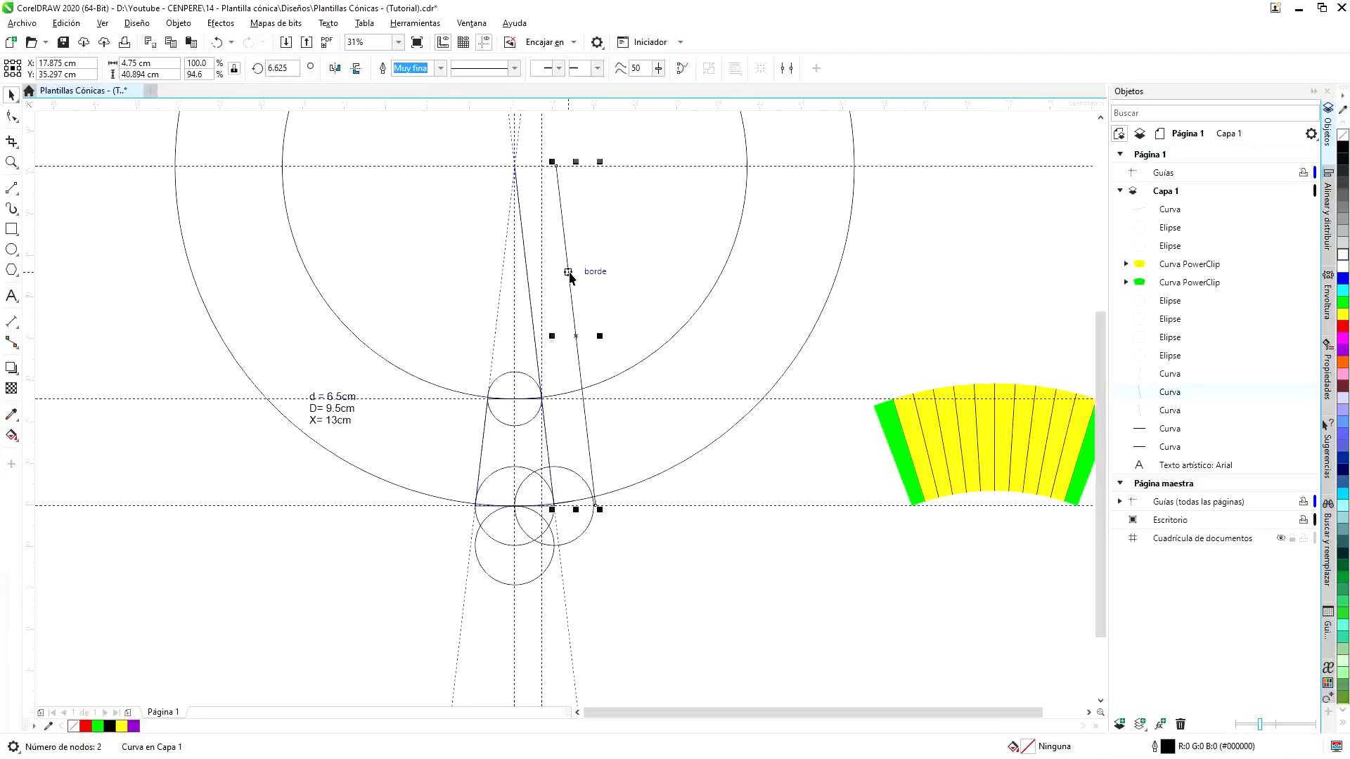
{"action": "key", "text": "Delete"}
{"action": "scroll", "coordinate": [546, 450], "scroll_direction": "up", "scroll_amount": 4}
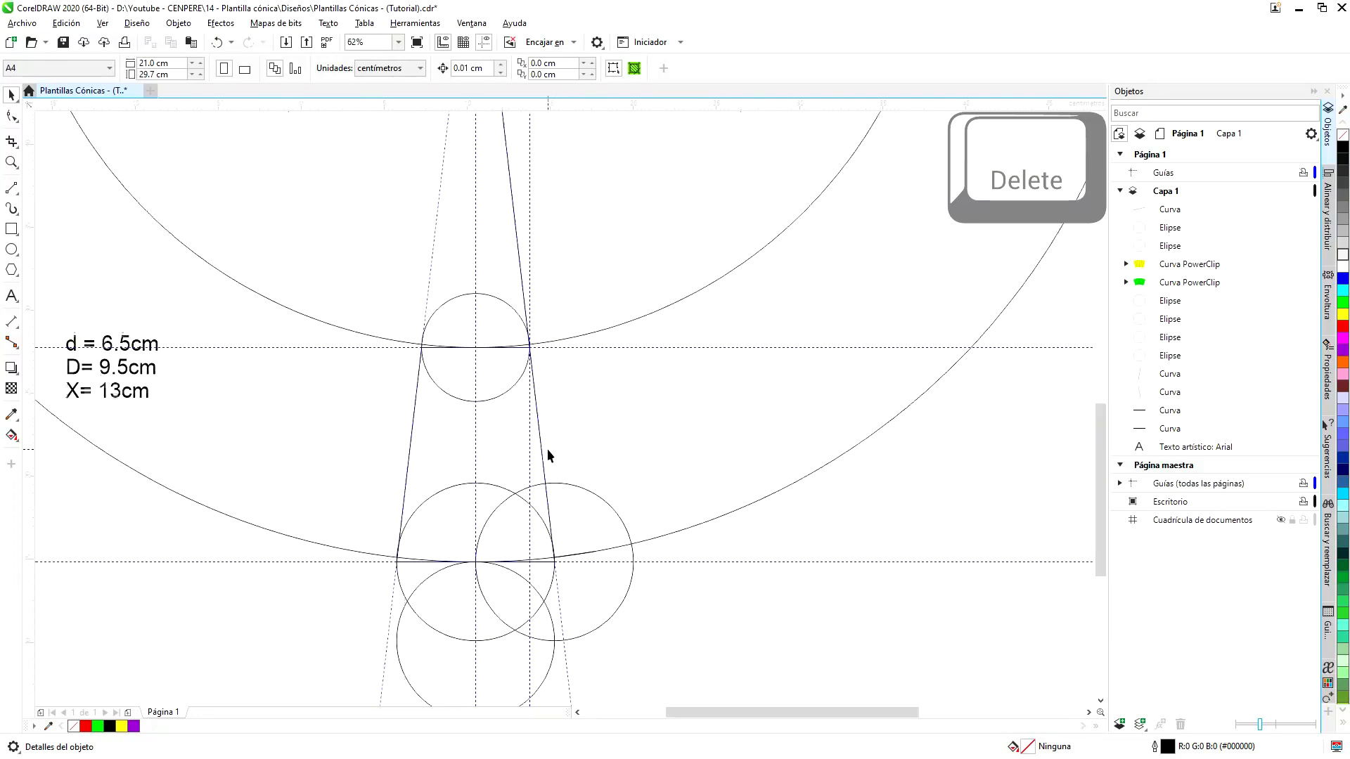
{"action": "left_click", "coordinate": [537, 451]}
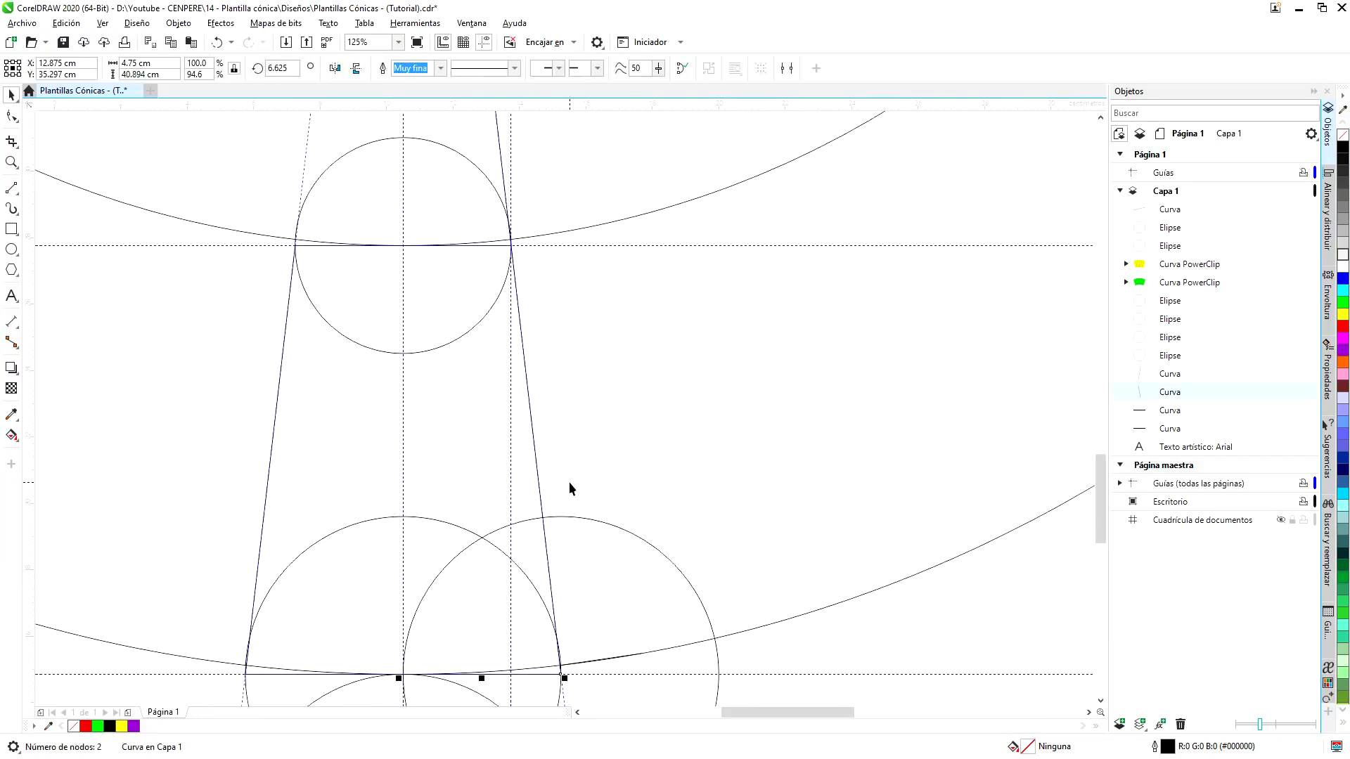
{"action": "key", "text": "ctrl+d"}
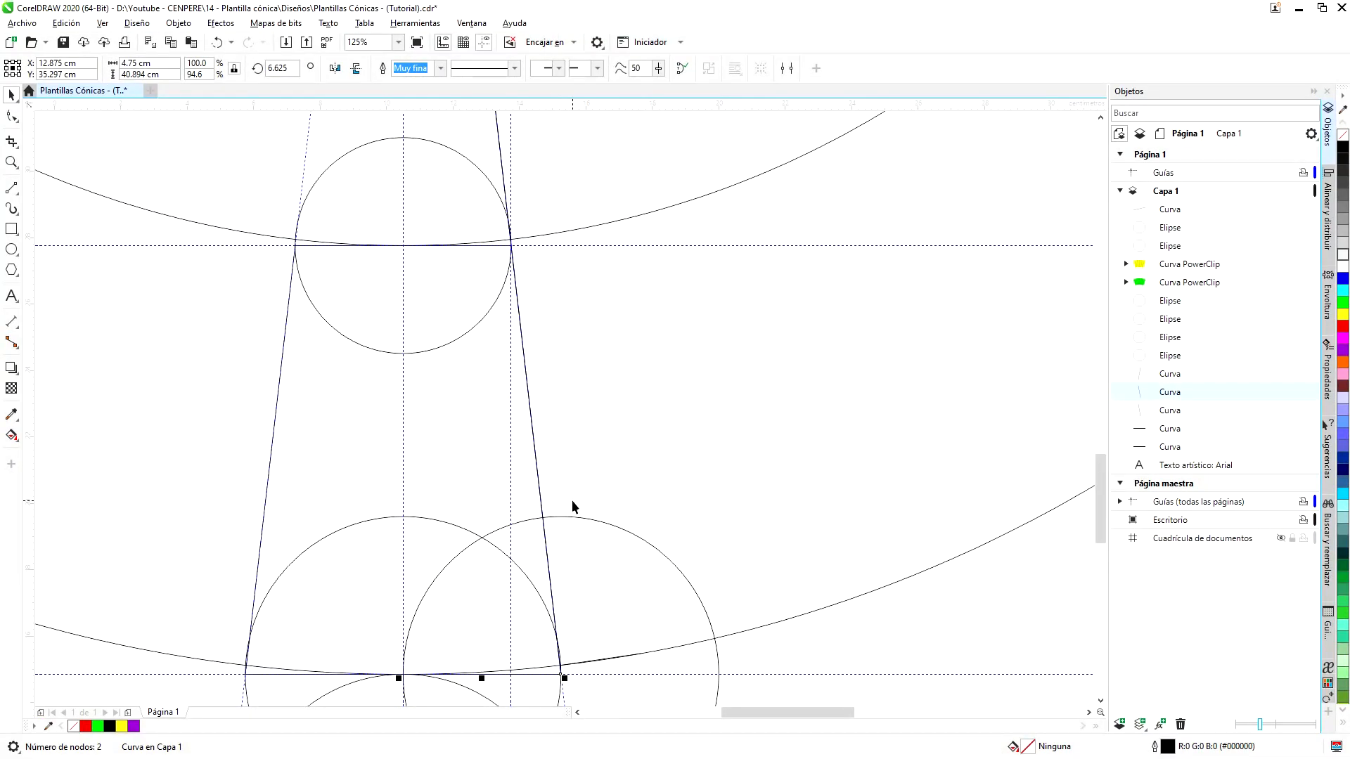
Rotate the duplicated line about the cone's apex until its lower end meets the far end of the short curve segment on the outer circle.
{"action": "left_click", "coordinate": [538, 478]}
{"action": "scroll", "coordinate": [598, 618], "scroll_direction": "down", "scroll_amount": 5}
{"action": "scroll", "coordinate": [547, 210], "scroll_direction": "up", "scroll_amount": 8}
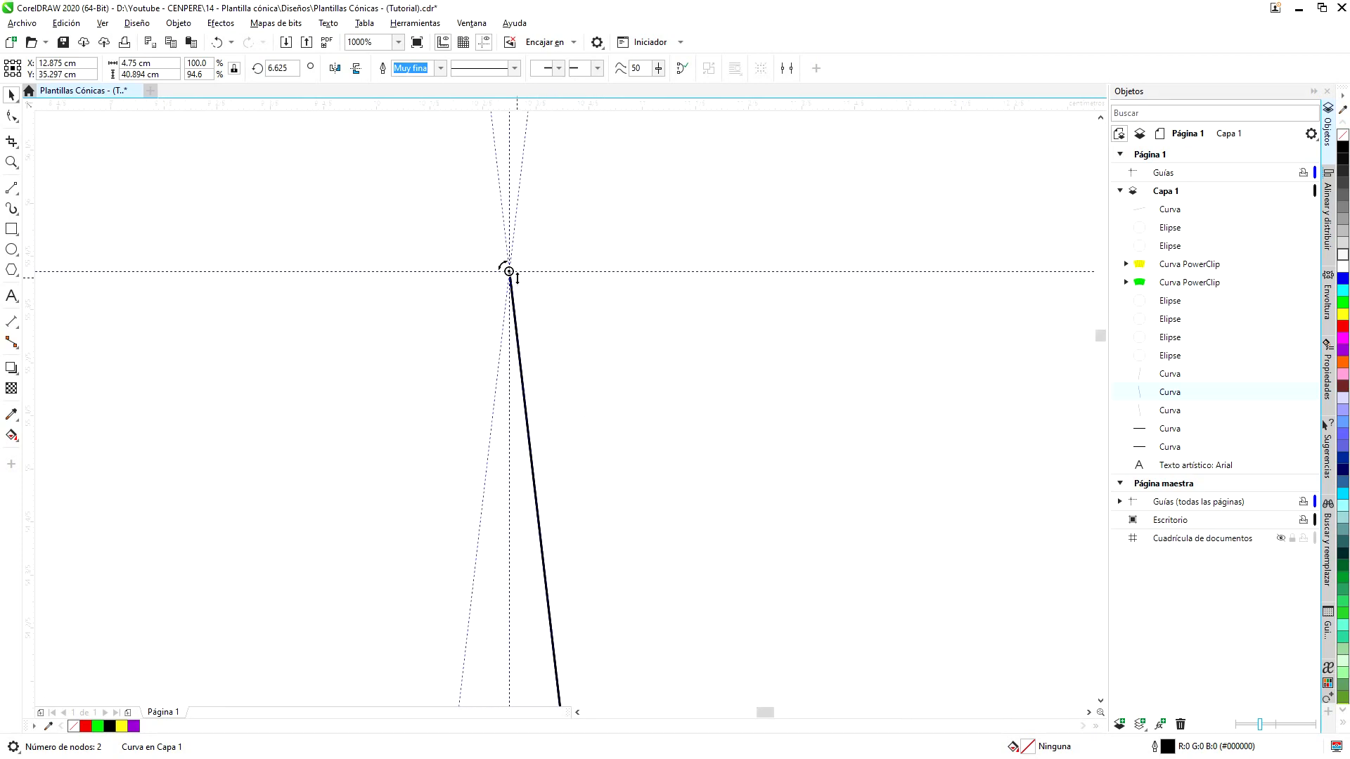
{"action": "scroll", "coordinate": [516, 276], "scroll_direction": "down", "scroll_amount": 1}
{"action": "scroll", "coordinate": [516, 283], "scroll_direction": "down", "scroll_amount": 7}
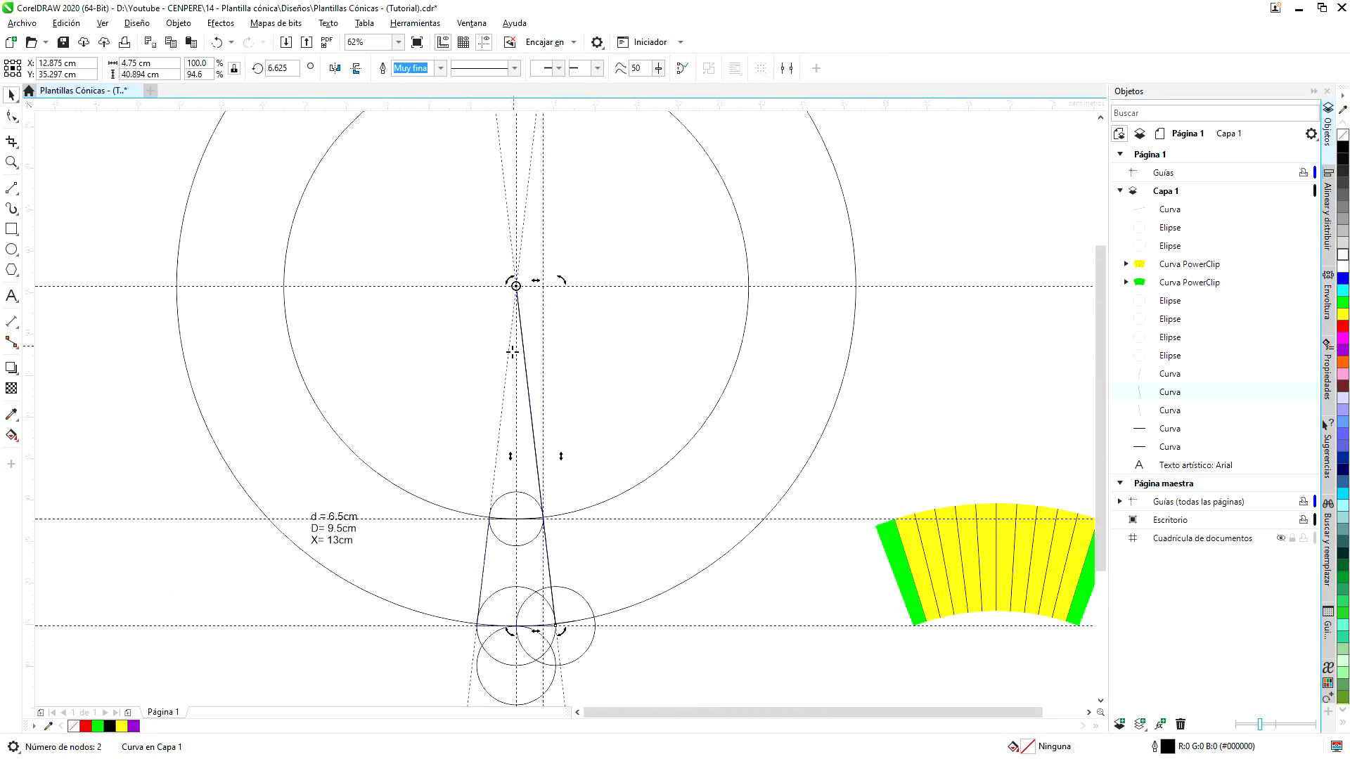
{"action": "scroll", "coordinate": [555, 549], "scroll_direction": "up", "scroll_amount": 2}
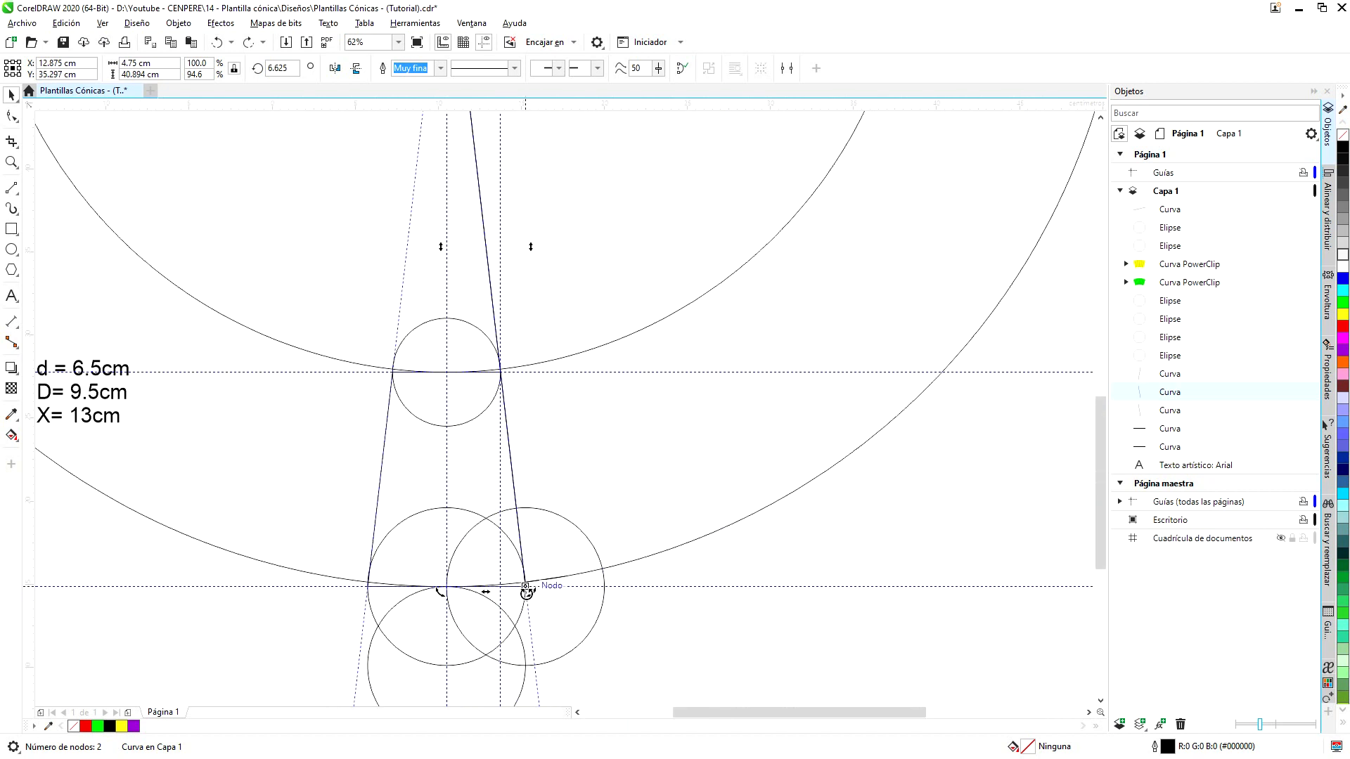
{"action": "left_click_drag", "start_coordinate": [525, 586], "coordinate": [568, 573]}
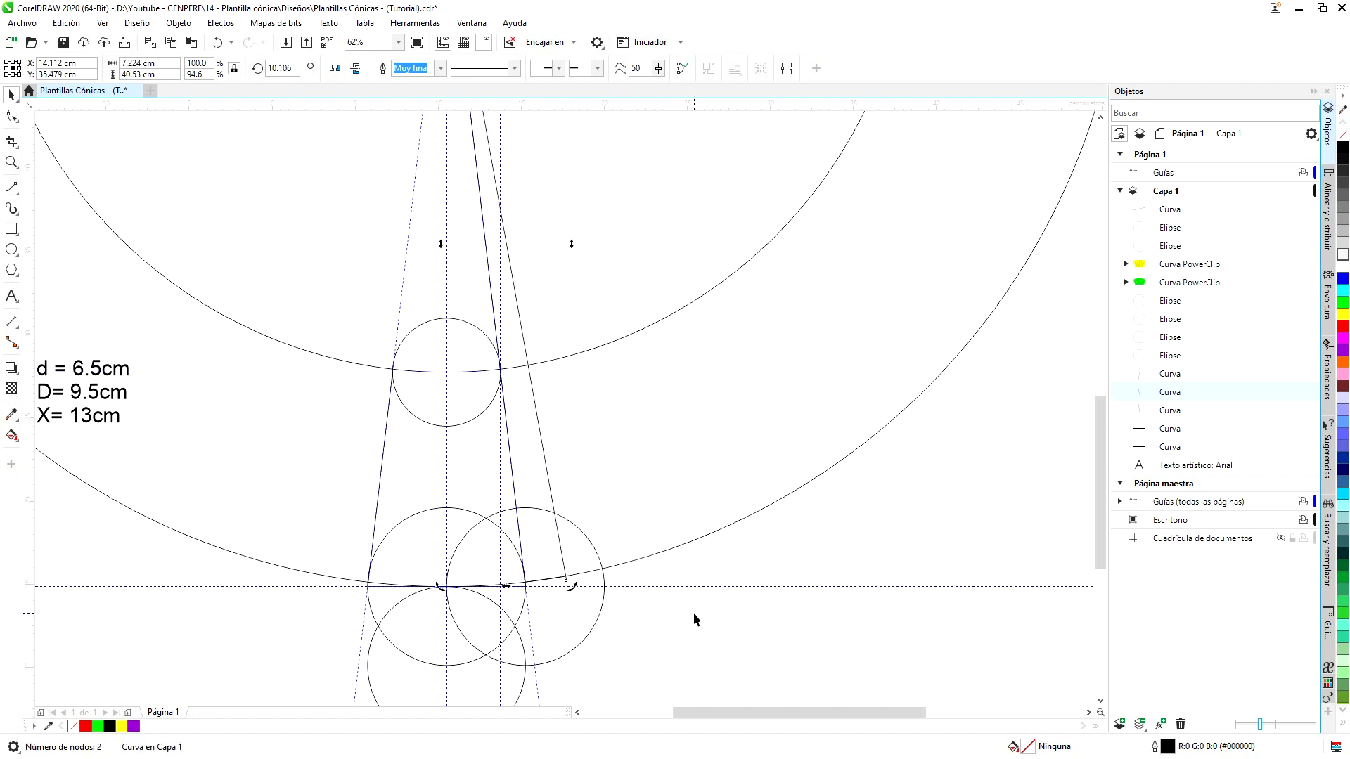
Repeat the rotated duplicate around the apex until the radial lines cover more than half of the concentric circles.
{"action": "key", "text": "ctrl+d"}
{"action": "key", "text": "ctrl+d"}
{"action": "key", "text": "ctrl+d"}
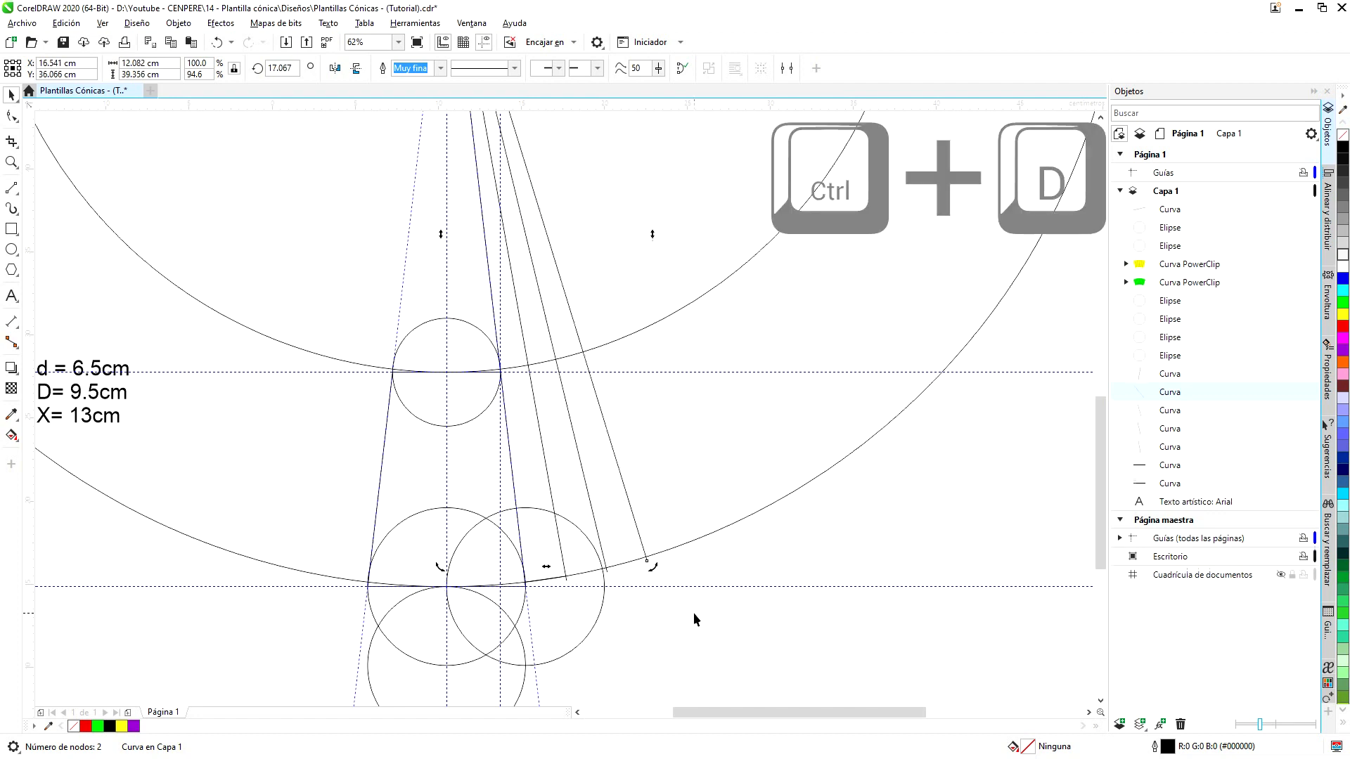
{"action": "key", "text": "ctrl+d"}
{"action": "key", "text": "ctrl+d"}
{"action": "key", "text": "ctrl+d"}
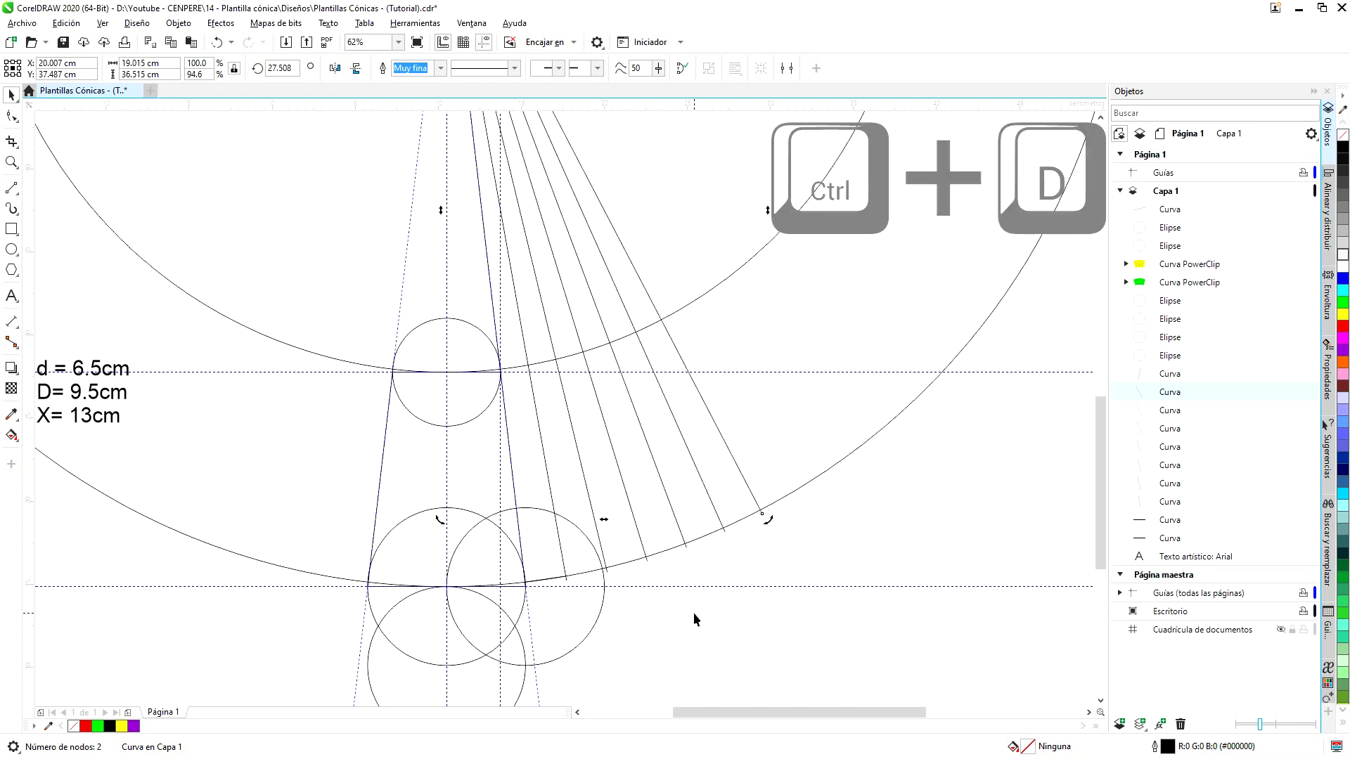
{"action": "key", "text": "ctrl+d"}
{"action": "key", "text": "ctrl+d"}
{"action": "key", "text": "ctrl+d"}
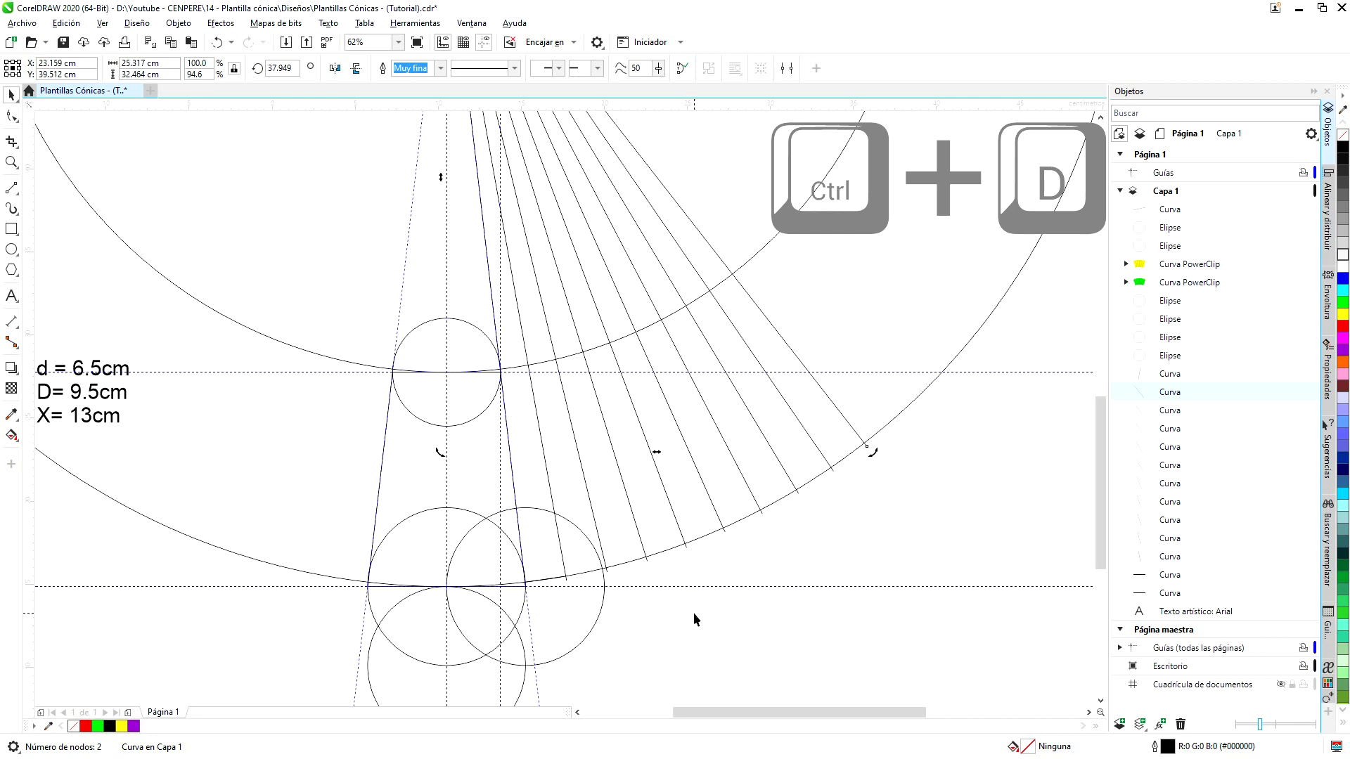
{"action": "scroll", "coordinate": [694, 613], "scroll_direction": "down", "scroll_amount": 3}
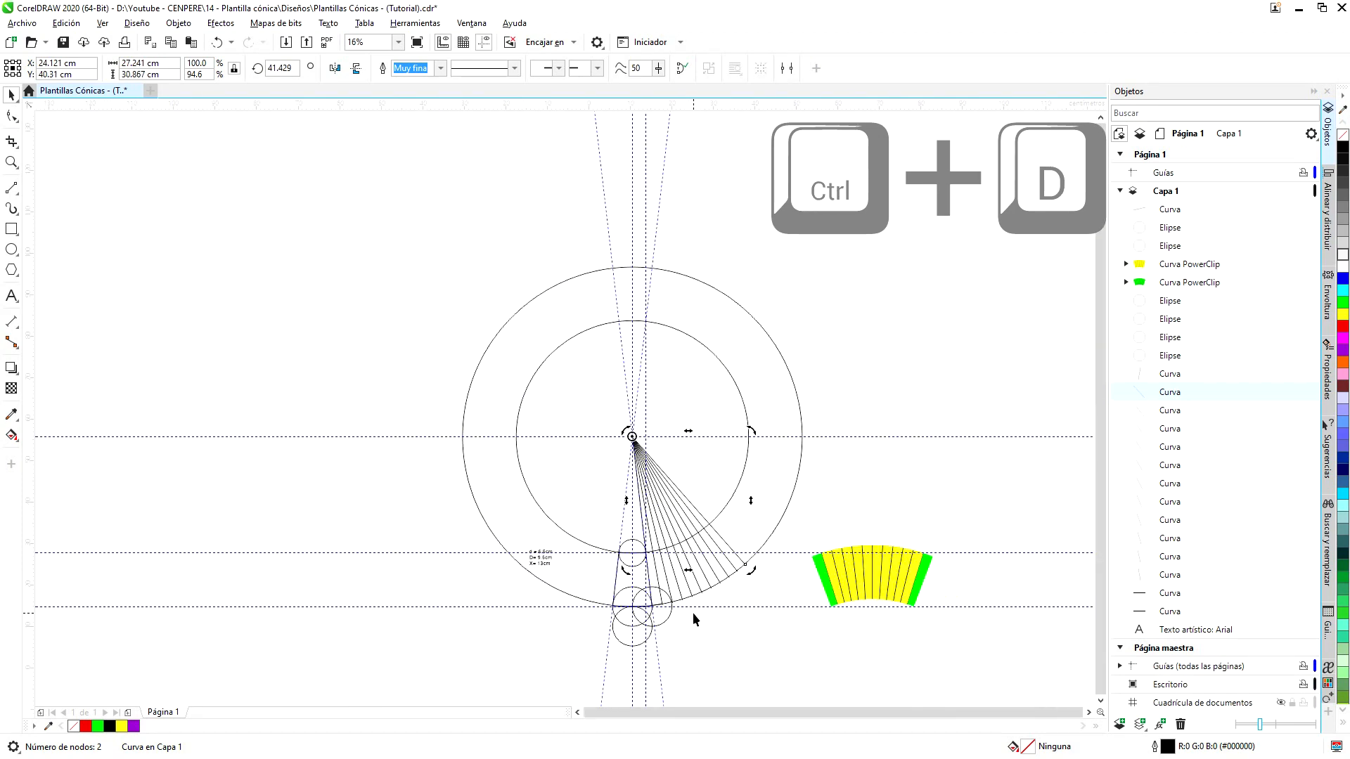
{"action": "key", "text": "ctrl+d"}
{"action": "key", "text": "ctrl+d"}
{"action": "key", "text": "ctrl+d"}
{"action": "key", "text": "ctrl+d"}
{"action": "key", "text": "ctrl+d"}
{"action": "key", "text": "ctrl+d"}
{"action": "key", "text": "ctrl+d"}
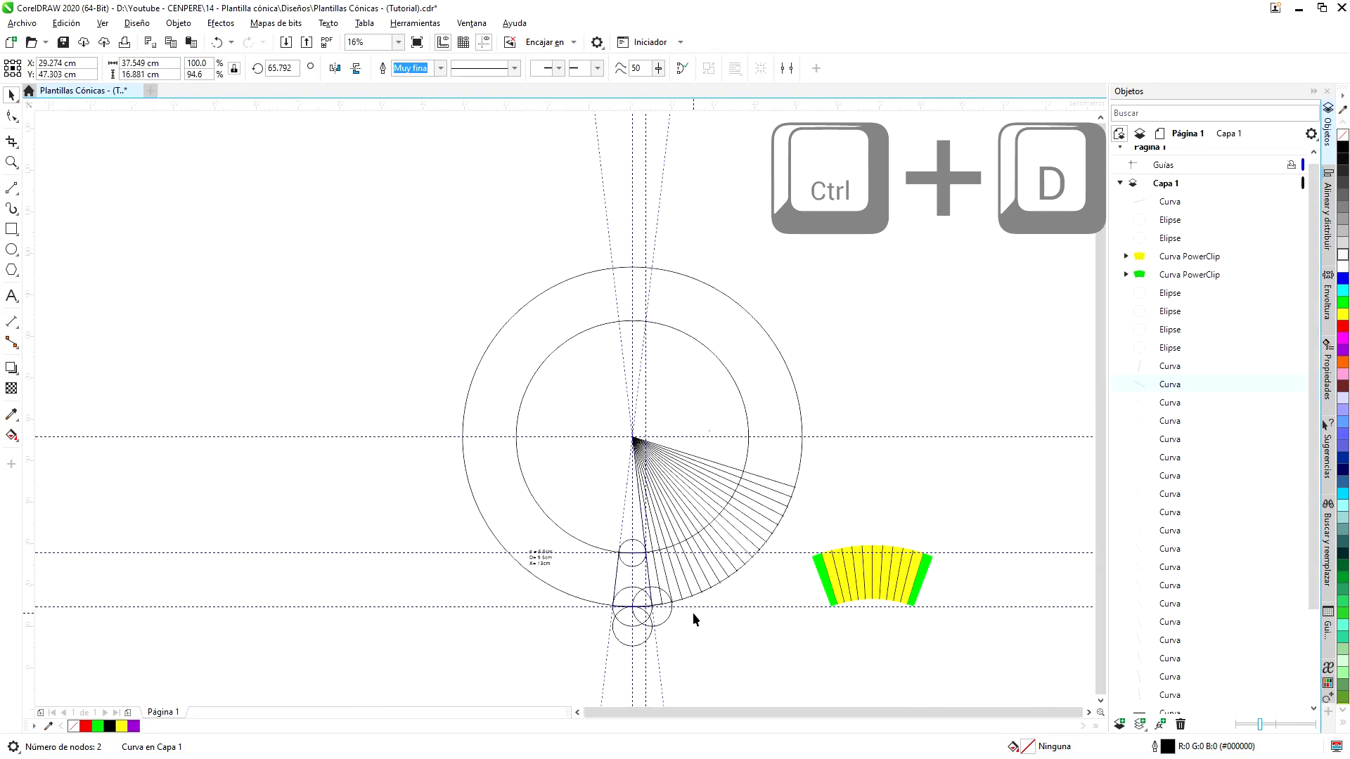
{"action": "key", "text": "ctrl+d"}
{"action": "key", "text": "ctrl+d"}
{"action": "key", "text": "ctrl+d"}
{"action": "key", "text": "ctrl+d"}
{"action": "key", "text": "ctrl+d"}
{"action": "key", "text": "ctrl+d"}
{"action": "key", "text": "ctrl+d"}
{"action": "key", "text": "ctrl+d"}
{"action": "key", "text": "ctrl+d"}
{"action": "key", "text": "ctrl+d"}
{"action": "key", "text": "ctrl+d"}
{"action": "key", "text": "ctrl+d"}
{"action": "key", "text": "ctrl+d"}
{"action": "key", "text": "ctrl+d"}
{"action": "key", "text": "ctrl+d"}
{"action": "key", "text": "ctrl+d"}
{"action": "key", "text": "ctrl+d"}
{"action": "key", "text": "ctrl+d"}
{"action": "key", "text": "ctrl+d"}
{"action": "key", "text": "ctrl+d"}
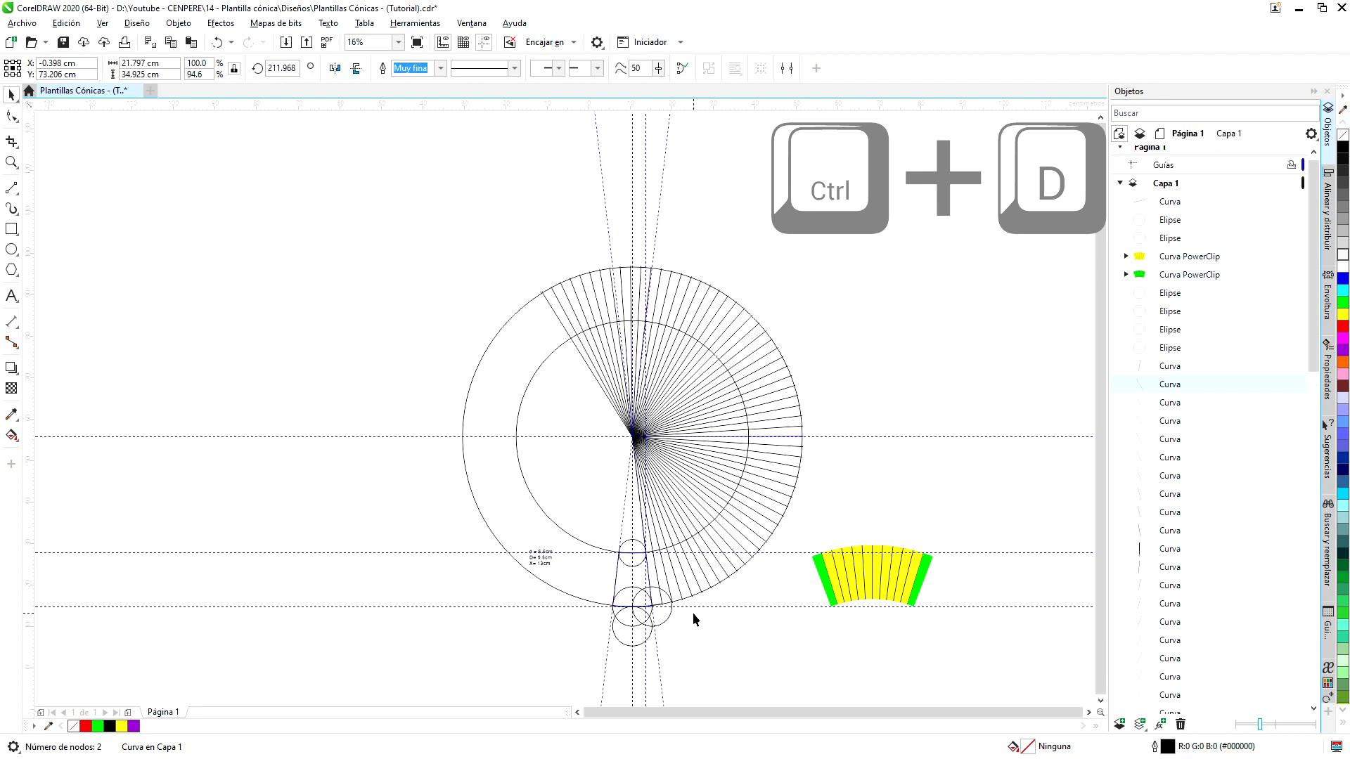
{"action": "key", "text": "ctrl+d"}
{"action": "key", "text": "ctrl+d"}
{"action": "key", "text": "ctrl+d"}
{"action": "key", "text": "ctrl+d"}
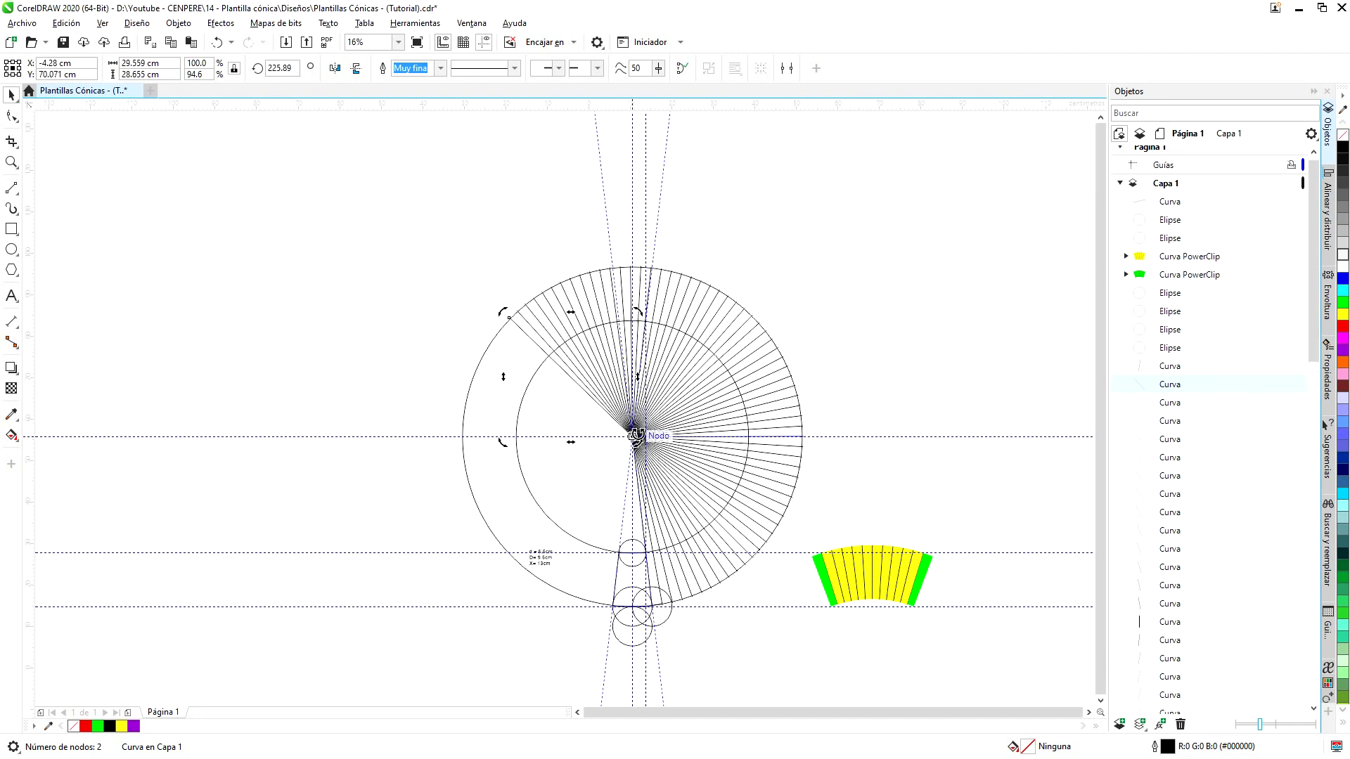
Undo the repeated duplicates back to the first rotated line beside the slanted side line.
{"action": "key", "text": "ctrl+z"}
{"action": "key", "text": "ctrl+z"}
{"action": "key", "text": "ctrl+z"}
{"action": "key", "text": "ctrl+z"}
{"action": "key", "text": "ctrl+z"}
{"action": "key", "text": "ctrl+z"}
{"action": "key", "text": "ctrl+z"}
{"action": "key", "text": "ctrl+z"}
{"action": "key", "text": "ctrl+z"}
{"action": "key", "text": "ctrl+z"}
{"action": "key", "text": "ctrl+z"}
{"action": "key", "text": "ctrl+z"}
{"action": "key", "text": "ctrl+z"}
{"action": "key", "text": "ctrl+z"}
{"action": "key", "text": "ctrl+z"}
{"action": "key", "text": "ctrl+z"}
{"action": "key", "text": "ctrl+z"}
{"action": "key", "text": "ctrl+z"}
{"action": "key", "text": "ctrl+z"}
{"action": "key", "text": "ctrl+z"}
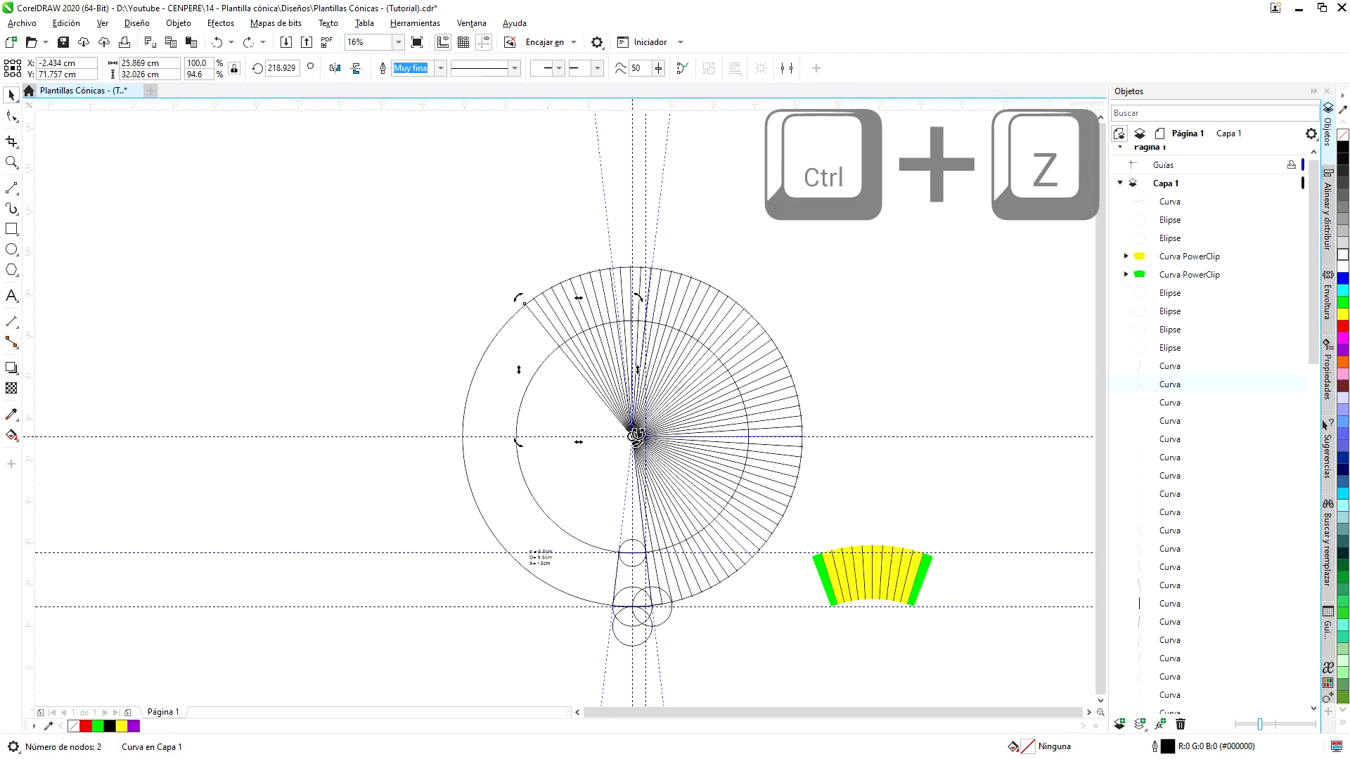
{"action": "key", "text": "ctrl+z"}
{"action": "key", "text": "ctrl+z"}
{"action": "key", "text": "ctrl+z"}
{"action": "key", "text": "ctrl+z"}
{"action": "key", "text": "ctrl+z"}
{"action": "key", "text": "ctrl+z"}
{"action": "key", "text": "ctrl+z"}
{"action": "key", "text": "ctrl+z"}
{"action": "key", "text": "ctrl+z"}
{"action": "key", "text": "ctrl+z"}
{"action": "key", "text": "ctrl+z"}
{"action": "key", "text": "ctrl+z"}
{"action": "key", "text": "ctrl+z"}
{"action": "key", "text": "ctrl+z"}
{"action": "key", "text": "ctrl+z"}
{"action": "key", "text": "ctrl+z"}
{"action": "key", "text": "ctrl+z"}
{"action": "key", "text": "ctrl+z"}
{"action": "key", "text": "ctrl+z"}
{"action": "key", "text": "ctrl+z"}
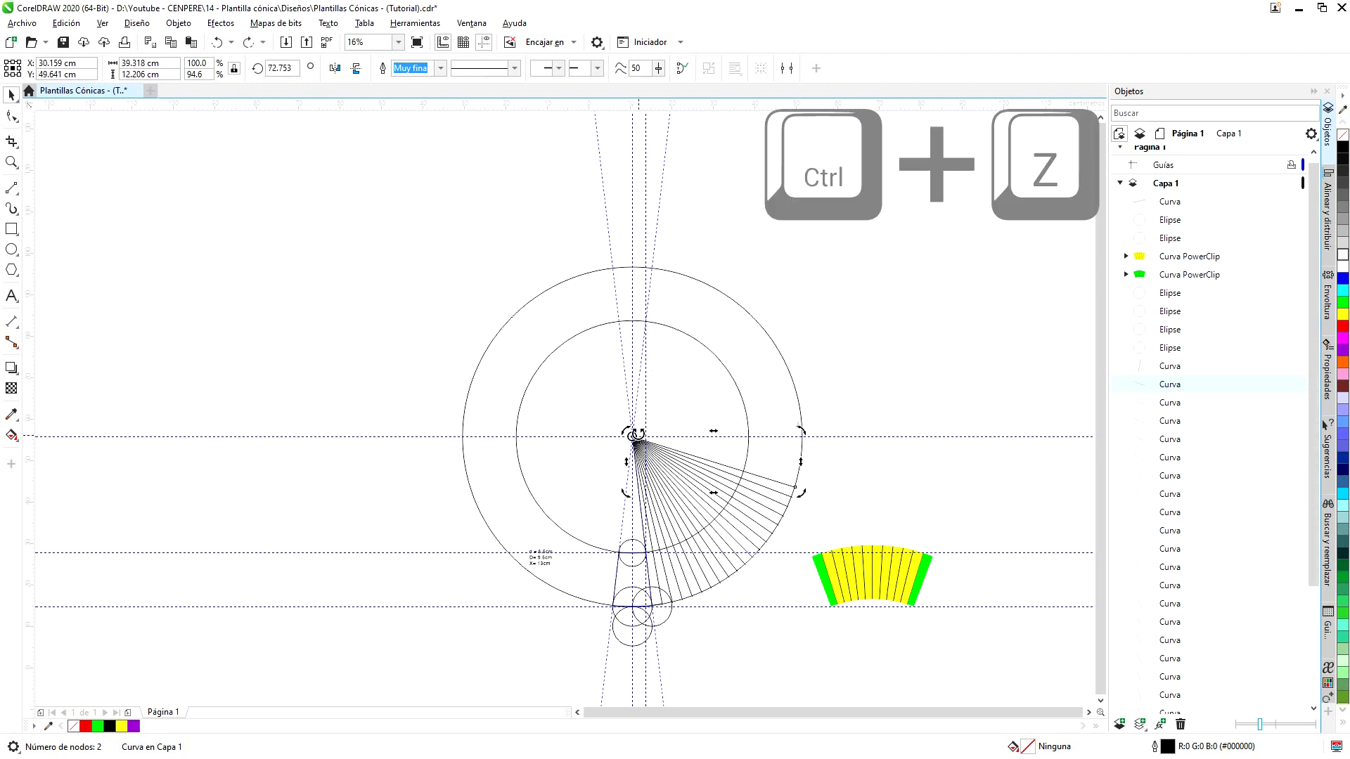
{"action": "key", "text": "ctrl+z"}
{"action": "key", "text": "ctrl+z"}
{"action": "key", "text": "ctrl+z"}
{"action": "key", "text": "ctrl+z"}
{"action": "key", "text": "ctrl+z"}
{"action": "key", "text": "ctrl+z"}
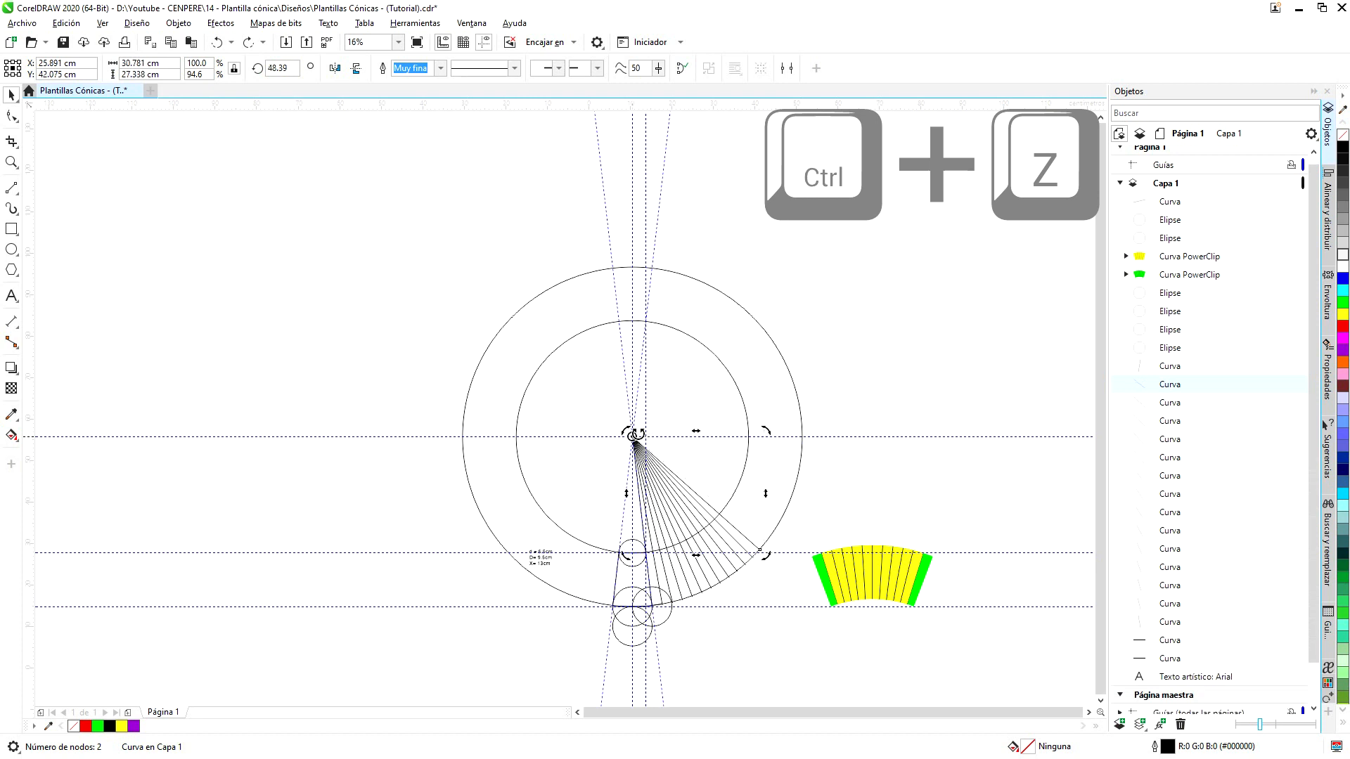
{"action": "key", "text": "ctrl+z"}
{"action": "key", "text": "ctrl+z"}
{"action": "key", "text": "ctrl+z"}
{"action": "key", "text": "ctrl+z"}
{"action": "key", "text": "ctrl+z"}
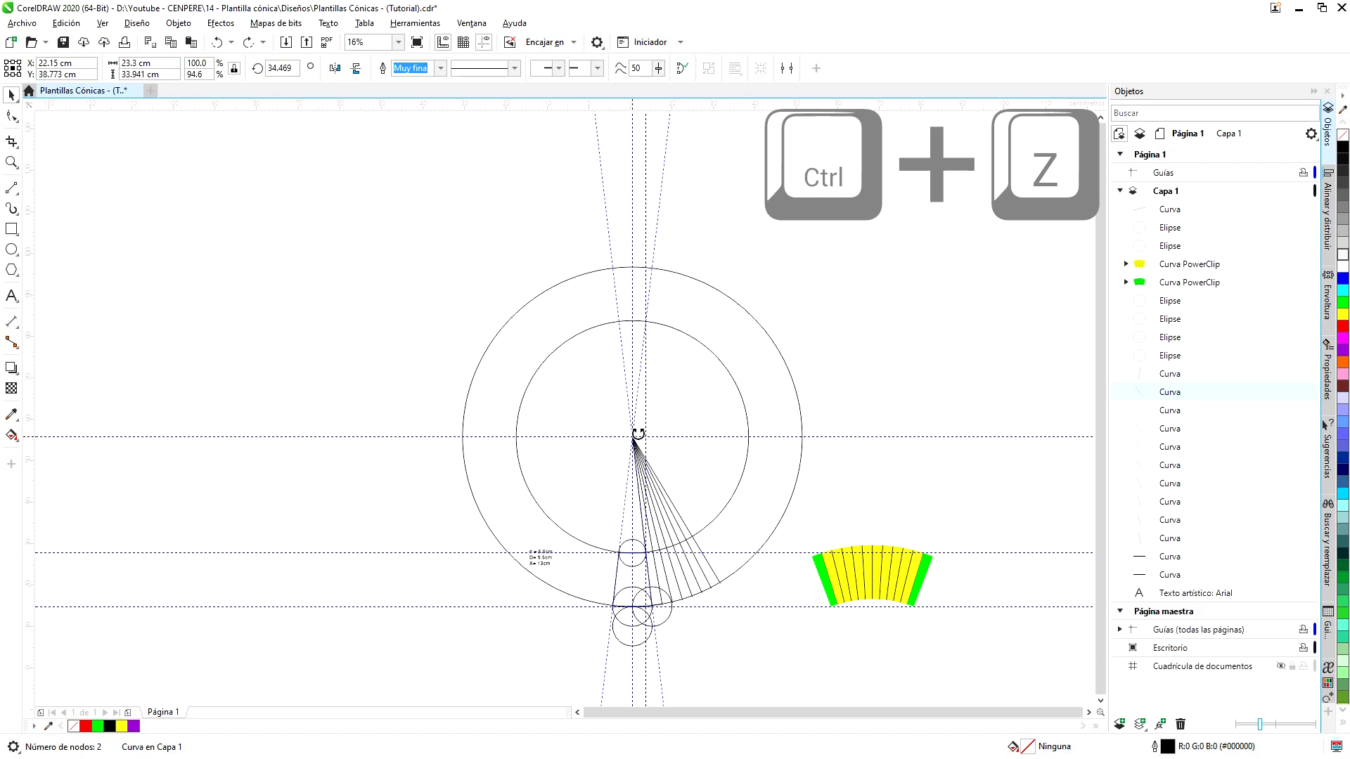
{"action": "key", "text": "ctrl+z"}
{"action": "key", "text": "ctrl+z"}
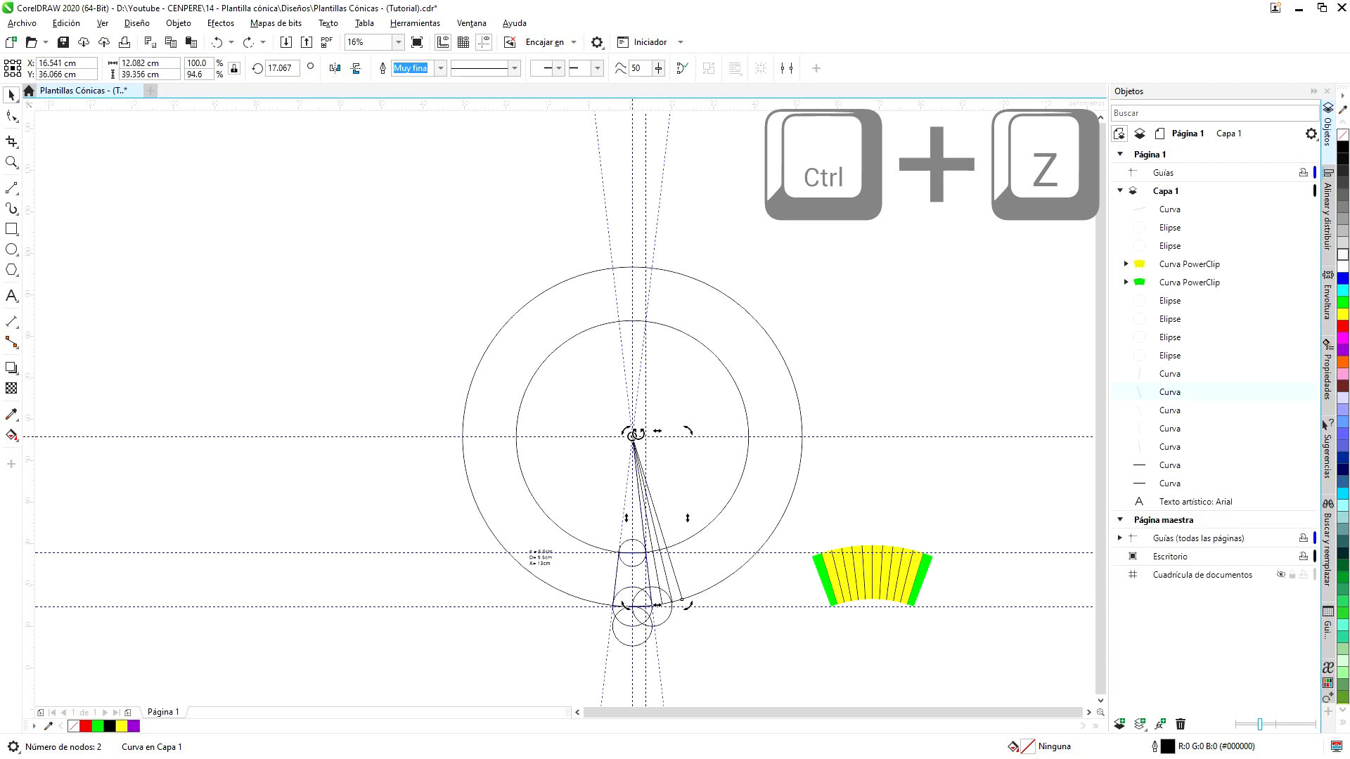
{"action": "scroll", "coordinate": [684, 600], "scroll_direction": "up", "scroll_amount": 2}
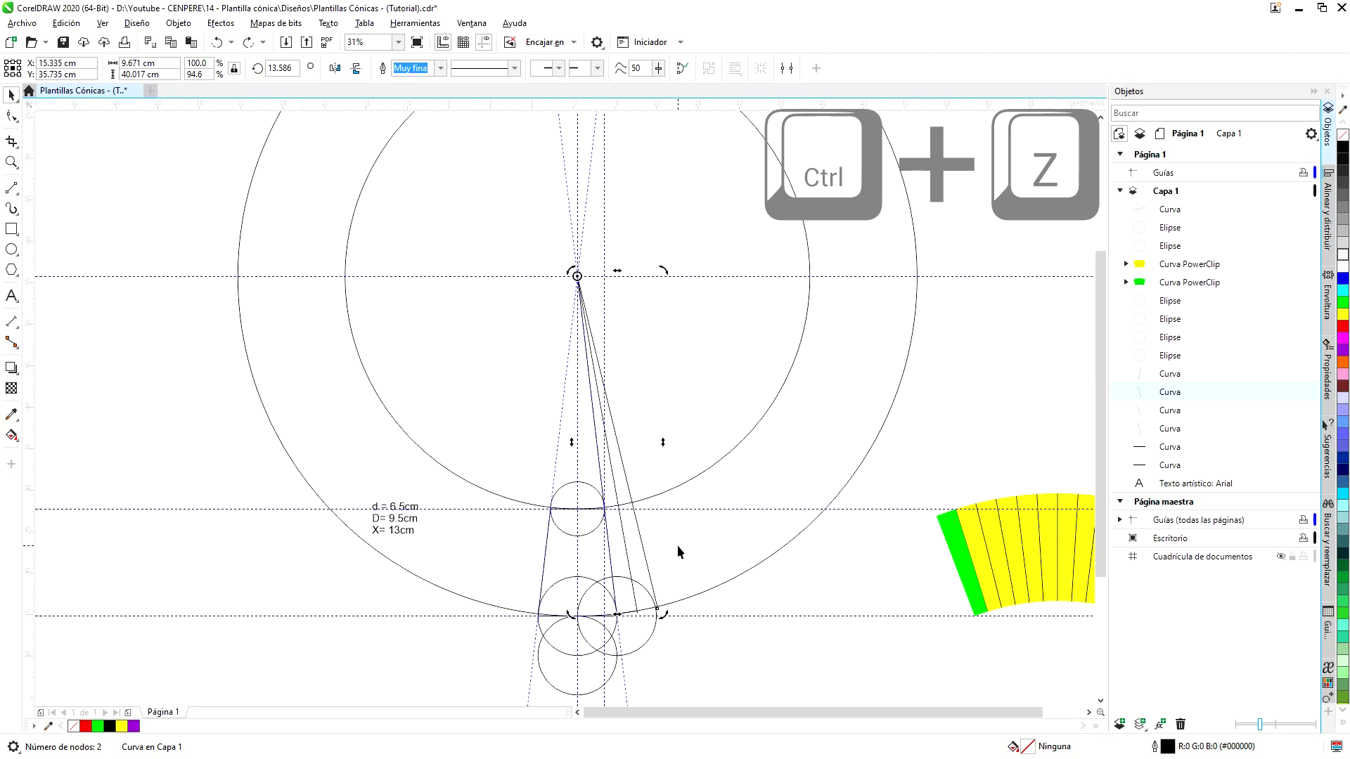
{"action": "key", "text": "ctrl+z"}
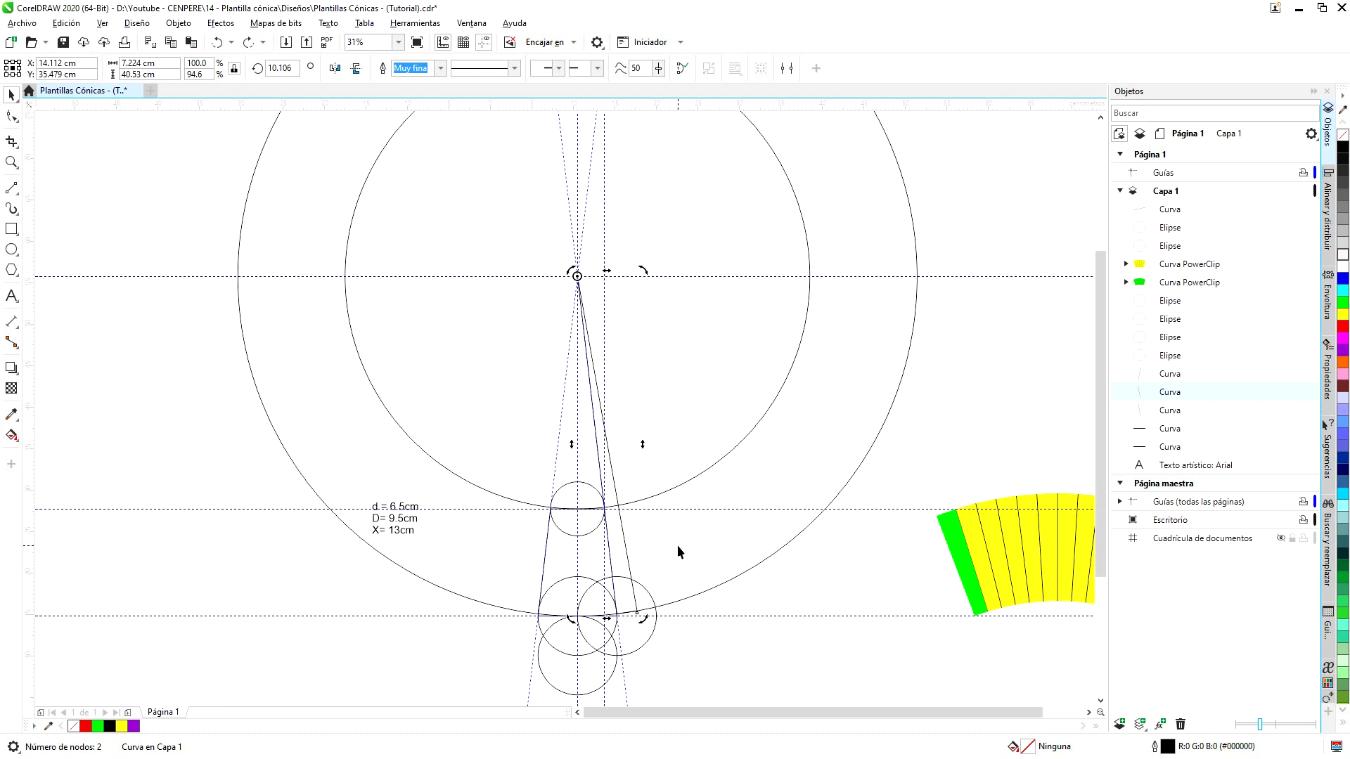
Duplicate the rotated line 12 times to make a fan of evenly spaced radial lines around the apex.
{"action": "key", "text": "ctrl+d"}
{"action": "key", "text": "ctrl+d"}
{"action": "key", "text": "ctrl+d"}
{"action": "key", "text": "ctrl+d"}
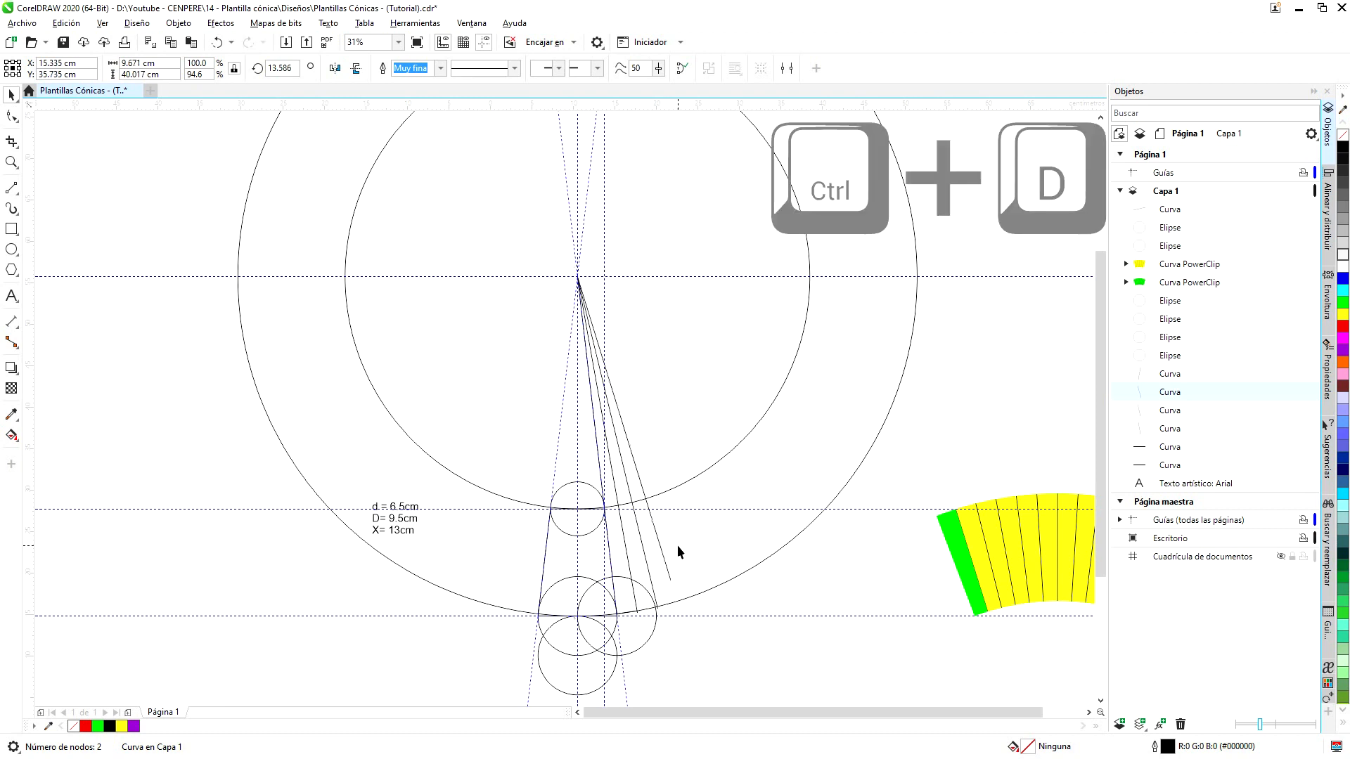
{"action": "key", "text": "ctrl+d"}
{"action": "key", "text": "ctrl+d"}
{"action": "key", "text": "ctrl+d"}
{"action": "key", "text": "ctrl+d"}
{"action": "key", "text": "ctrl+d"}
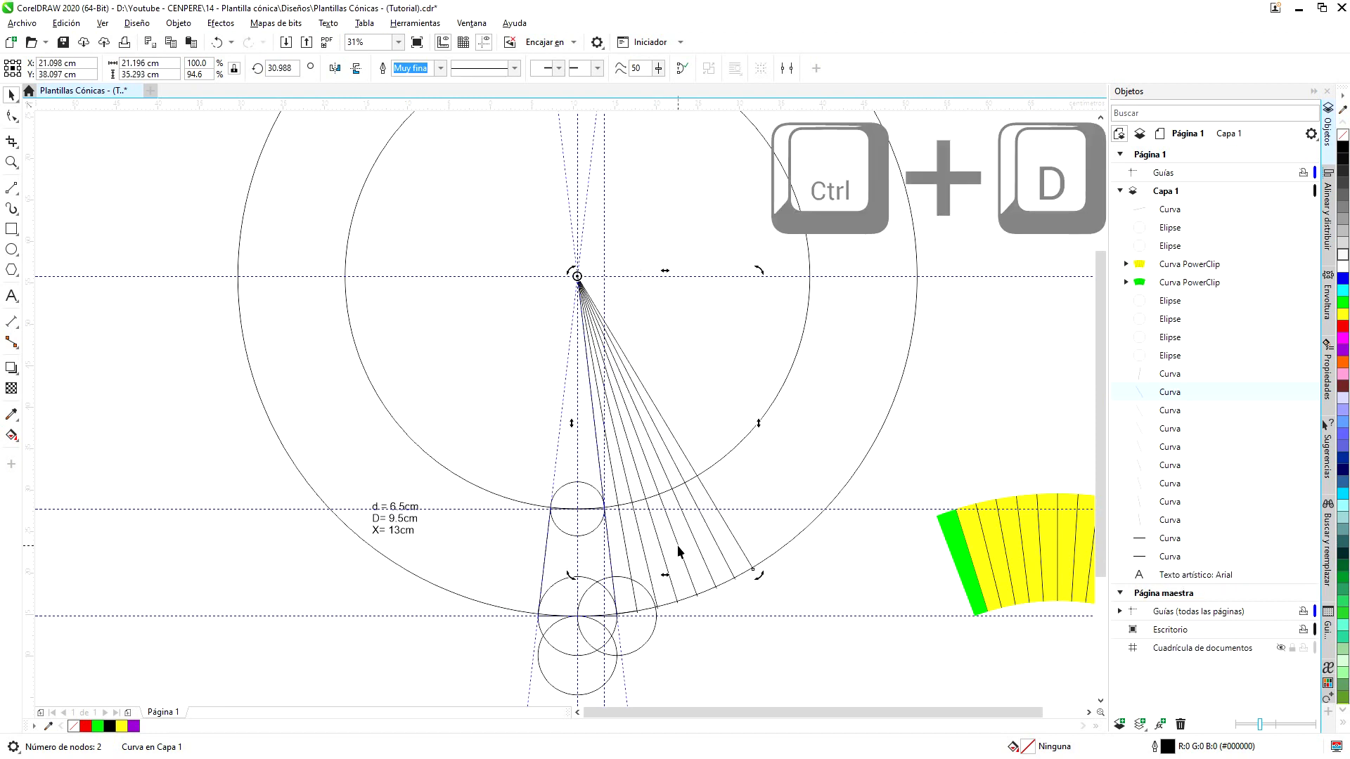
{"action": "key", "text": "ctrl+d"}
{"action": "key", "text": "ctrl+d"}
{"action": "key", "text": "ctrl+d"}
{"action": "key", "text": "ctrl+d"}
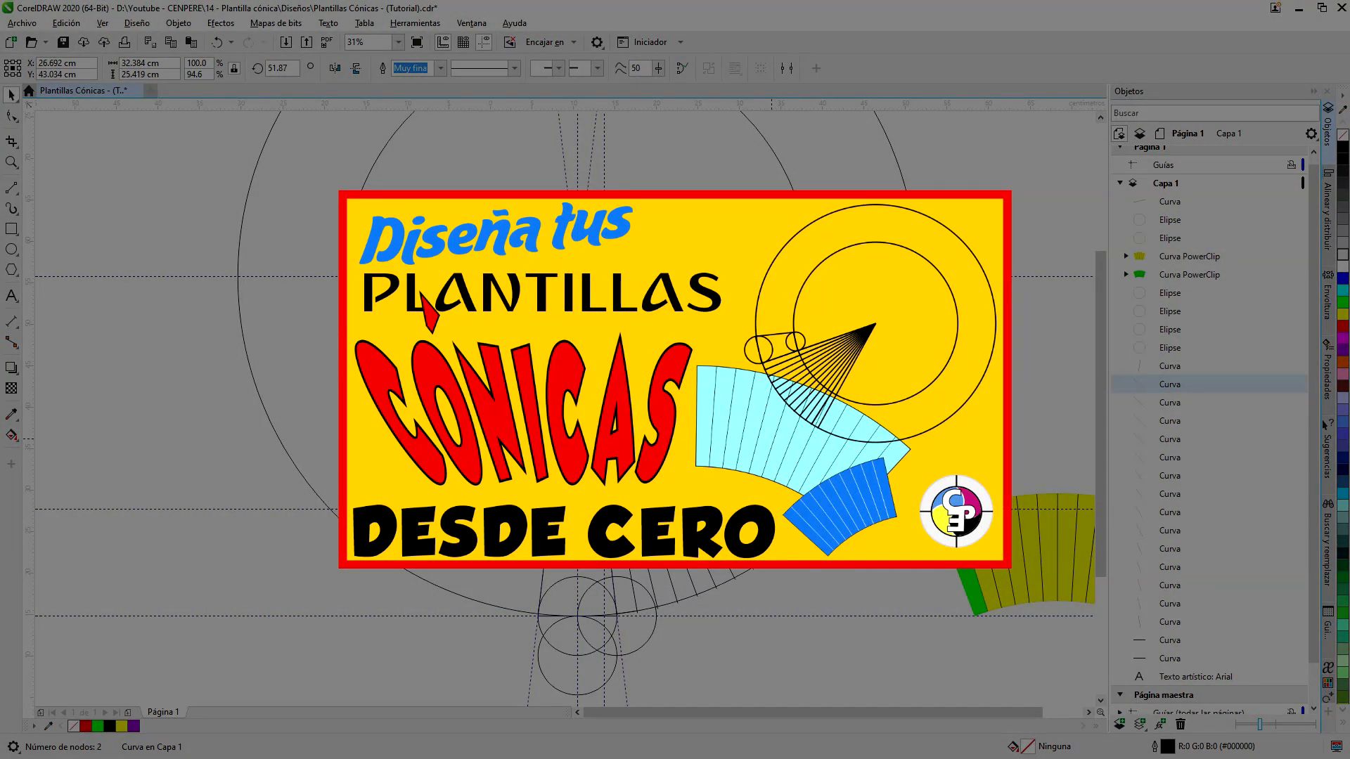
{"action": "scroll", "coordinate": [612, 492], "scroll_direction": "down", "scroll_amount": 3}
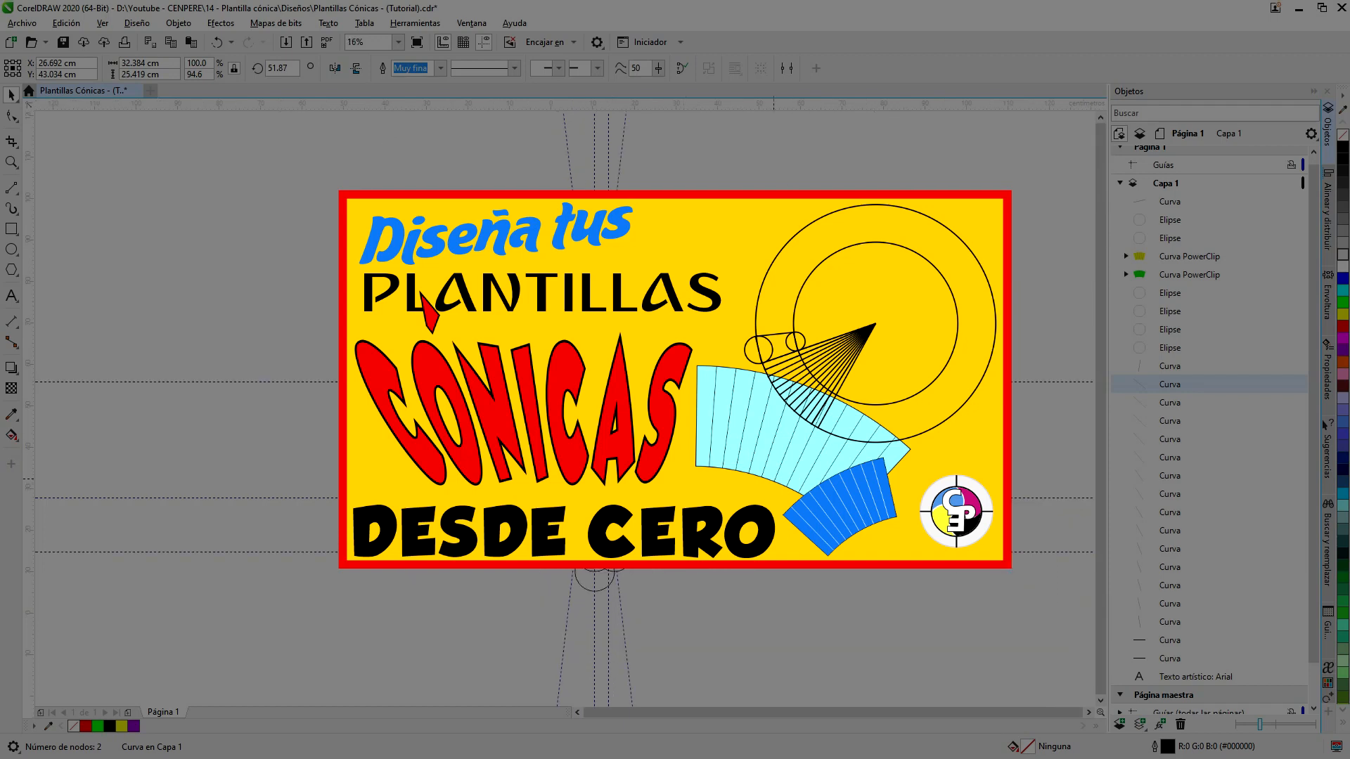
{"action": "scroll", "coordinate": [767, 478], "scroll_direction": "up", "scroll_amount": 3}
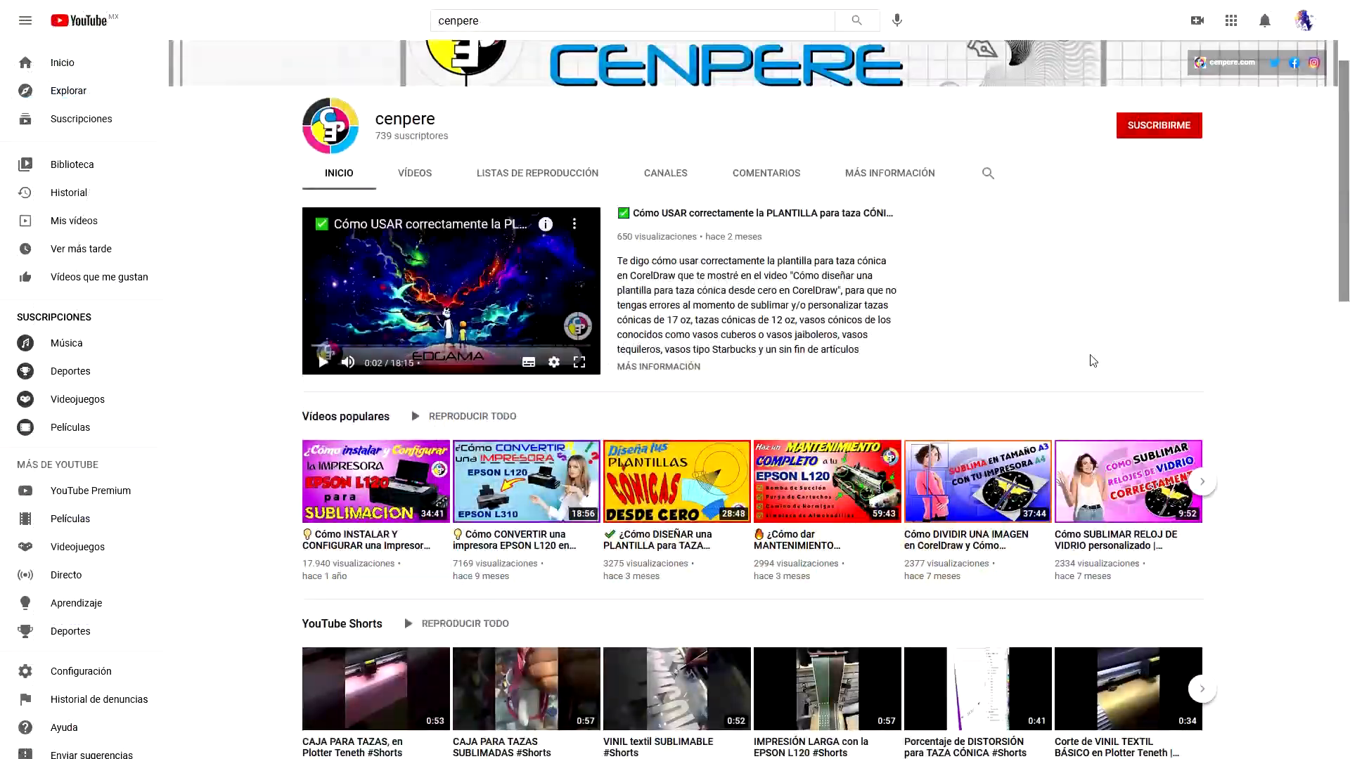
Show the uploaded videos of the cenpere YouTube channel and look through the list.
{"action": "scroll", "coordinate": [1093, 360], "scroll_direction": "down", "scroll_amount": 1}
{"action": "scroll", "coordinate": [892, 310], "scroll_direction": "up", "scroll_amount": 2}
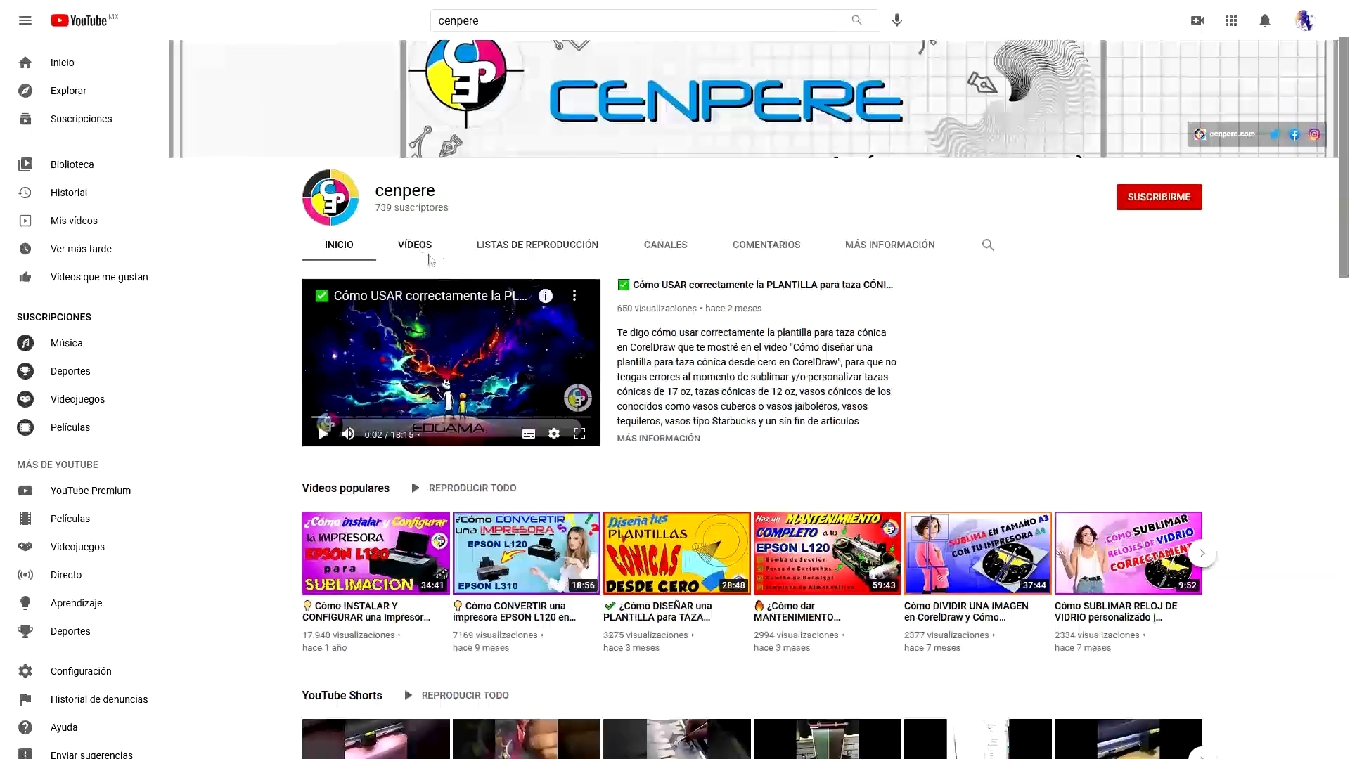
{"action": "left_click", "coordinate": [420, 250]}
{"action": "scroll", "coordinate": [874, 310], "scroll_direction": "down", "scroll_amount": 6}
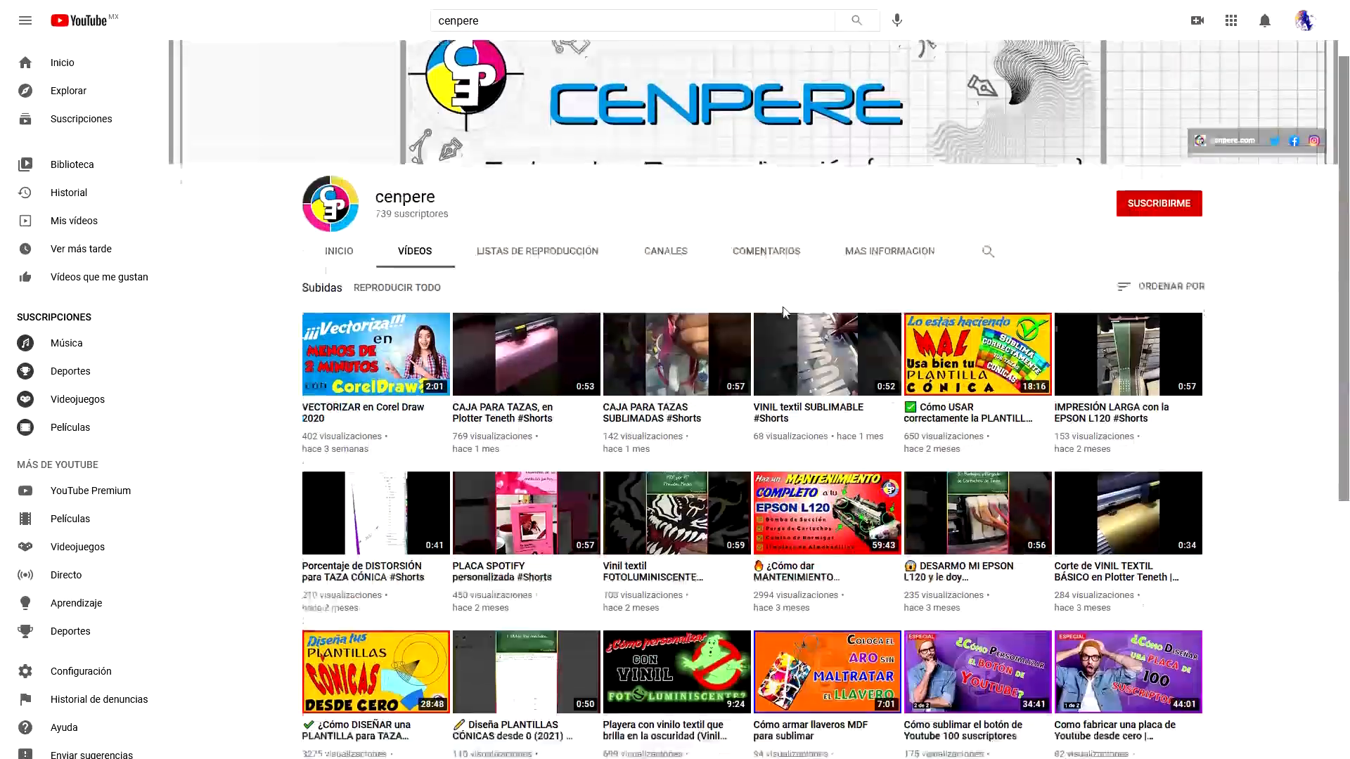
{"action": "scroll", "coordinate": [874, 329], "scroll_direction": "down", "scroll_amount": 4}
{"action": "scroll", "coordinate": [905, 334], "scroll_direction": "up", "scroll_amount": 10}
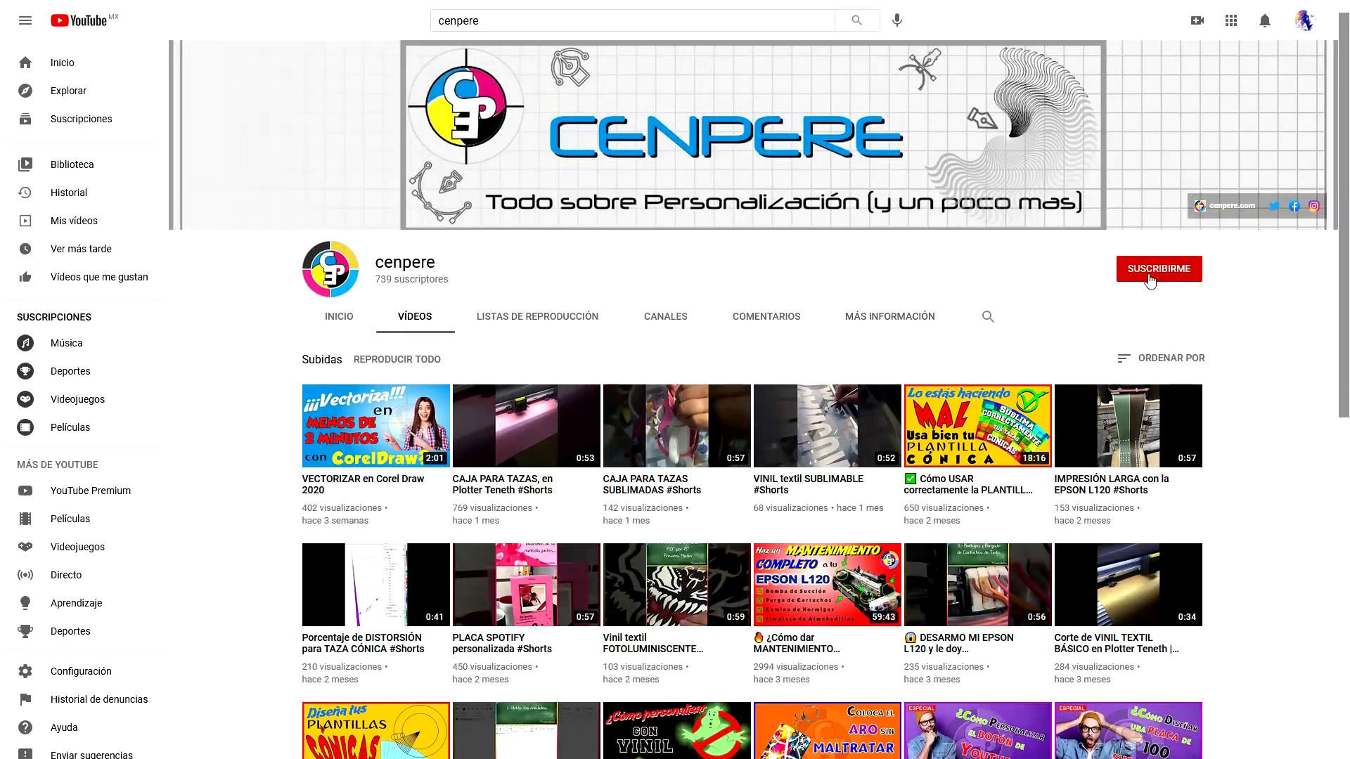
Subscribe to the cenpere channel and set its notifications to "Todas".
{"action": "left_click", "coordinate": [1150, 274]}
{"action": "left_click", "coordinate": [1191, 269]}
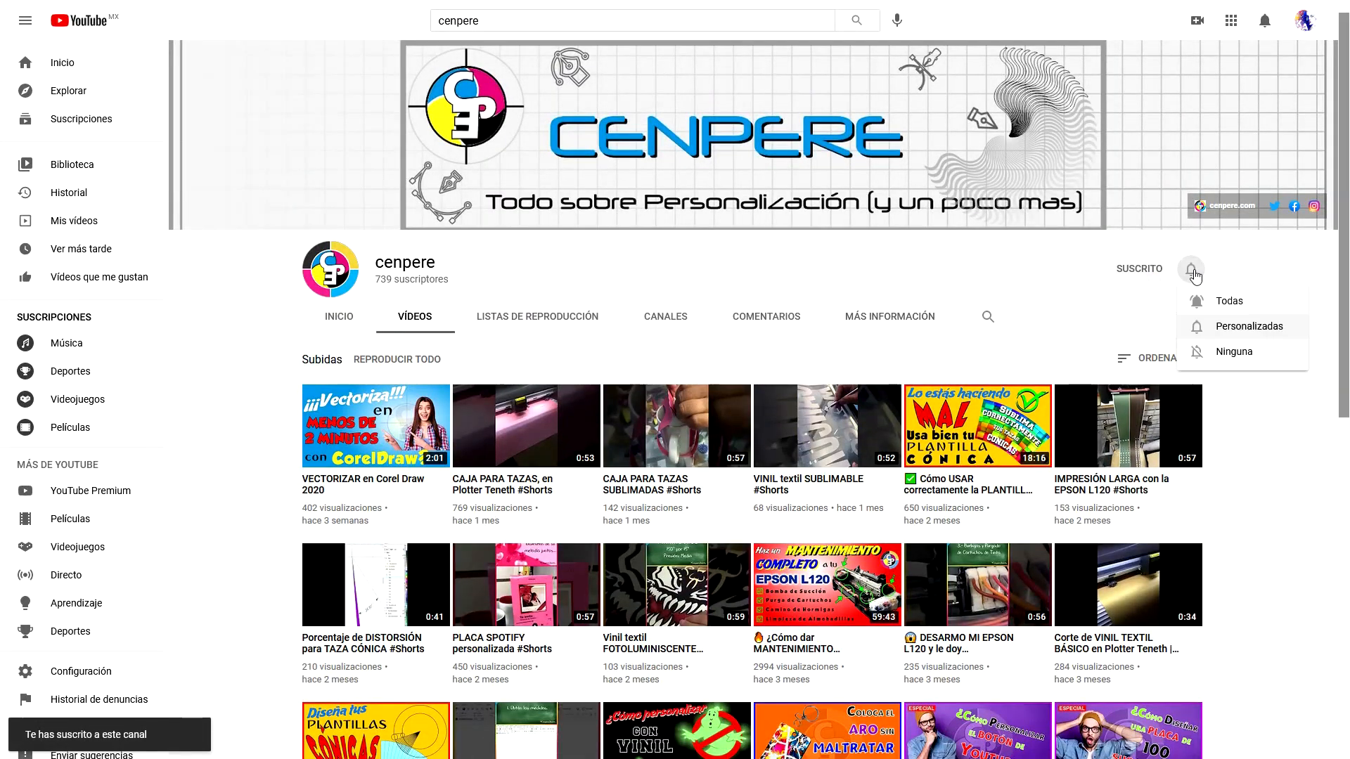
{"action": "left_click", "coordinate": [1230, 301]}
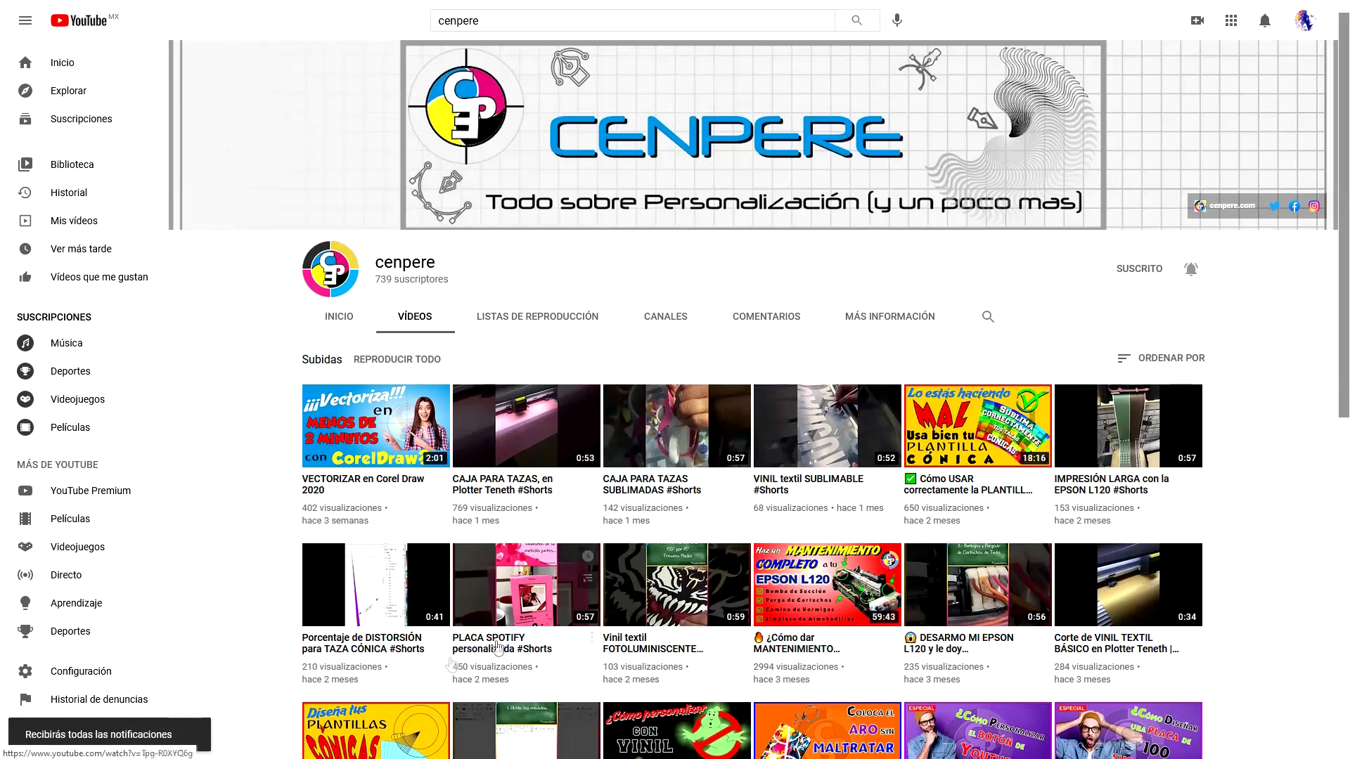
Open the video on designing a conical mug template in CorelDraw from scratch and look through its description and comments.
{"action": "scroll", "coordinate": [379, 650], "scroll_direction": "down", "scroll_amount": 1}
{"action": "left_click", "coordinate": [379, 651]}
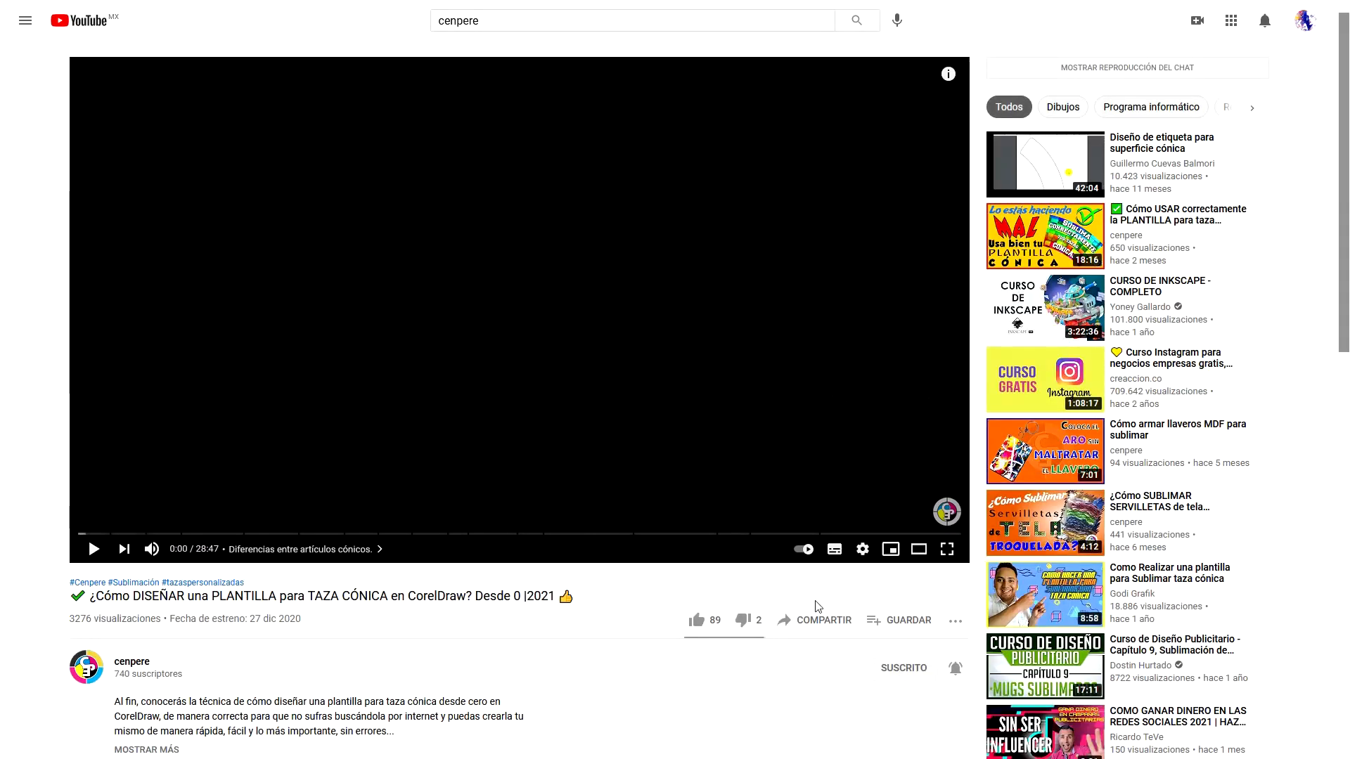
{"action": "scroll", "coordinate": [781, 552], "scroll_direction": "down", "scroll_amount": 4}
{"action": "scroll", "coordinate": [781, 555], "scroll_direction": "down", "scroll_amount": 2}
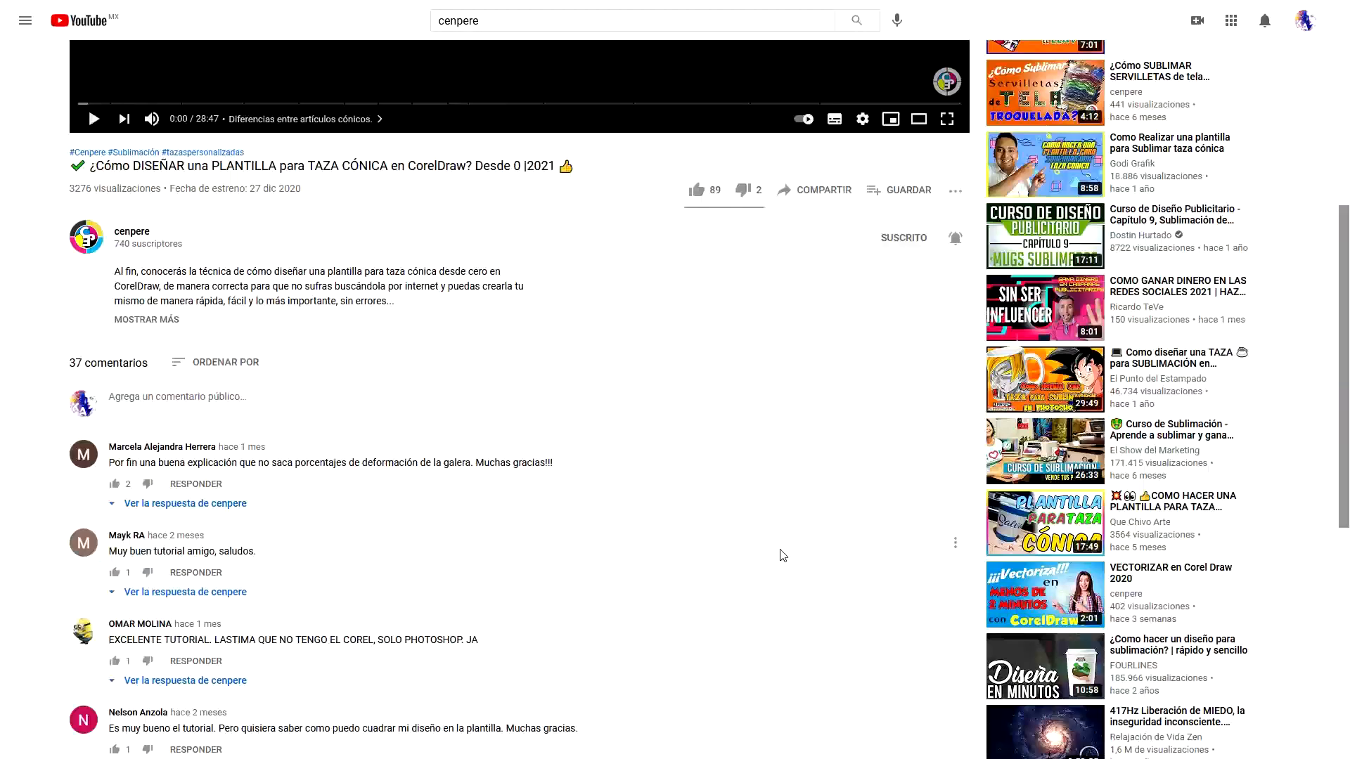
{"action": "scroll", "coordinate": [779, 552], "scroll_direction": "up", "scroll_amount": 6}
Look through the video's sharing options, copy its iframe embed code and close the embed dialog.
{"action": "left_click", "coordinate": [823, 619]}
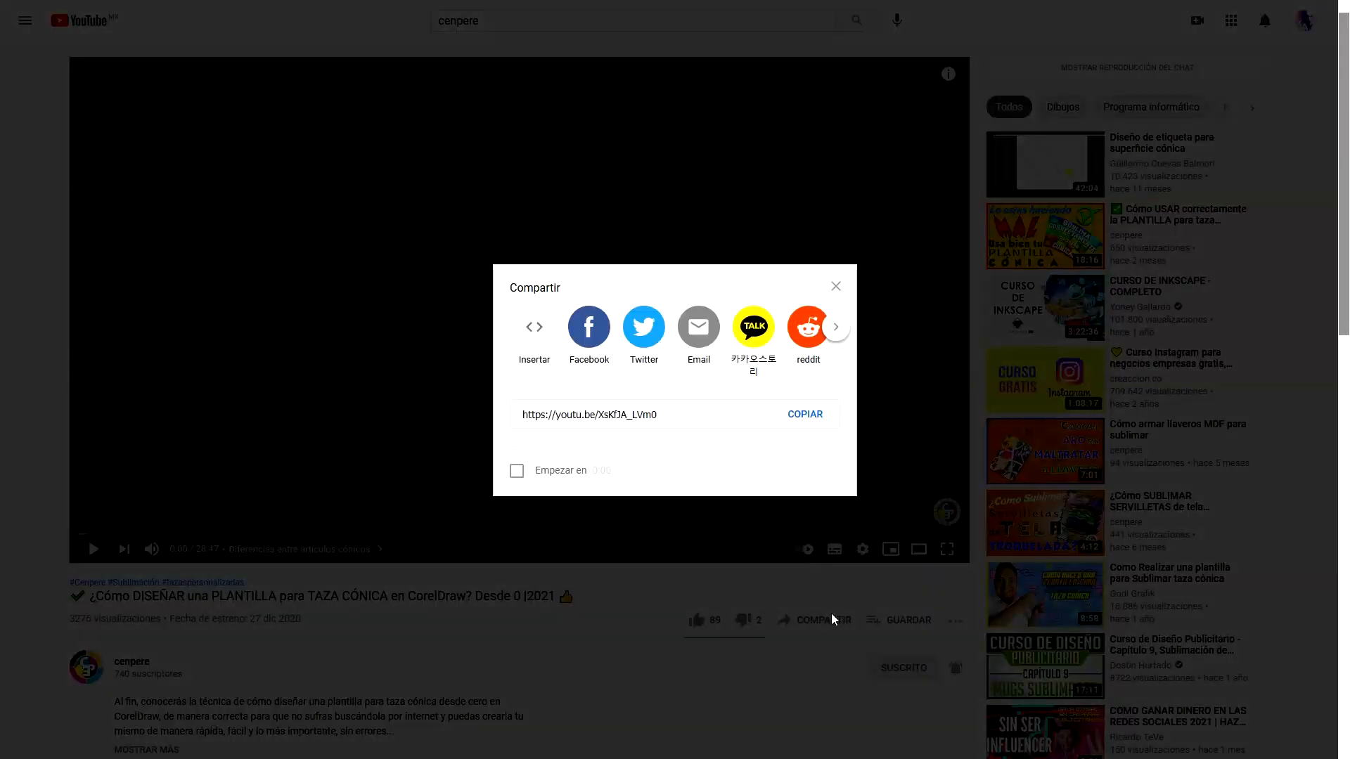
{"action": "left_click", "coordinate": [836, 330]}
{"action": "left_click", "coordinate": [836, 330]}
{"action": "left_click", "coordinate": [836, 330]}
{"action": "left_click", "coordinate": [521, 330]}
{"action": "left_click", "coordinate": [521, 331]}
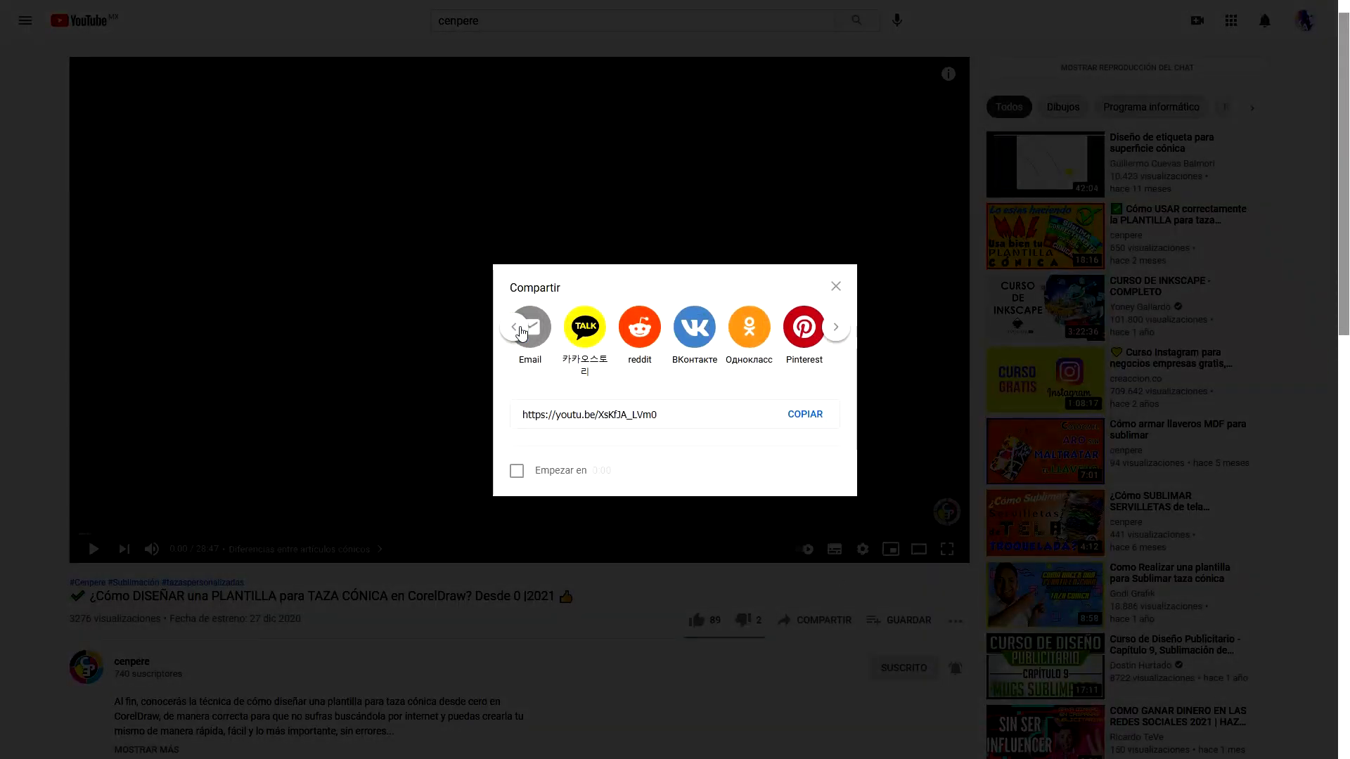
{"action": "left_click", "coordinate": [521, 331]}
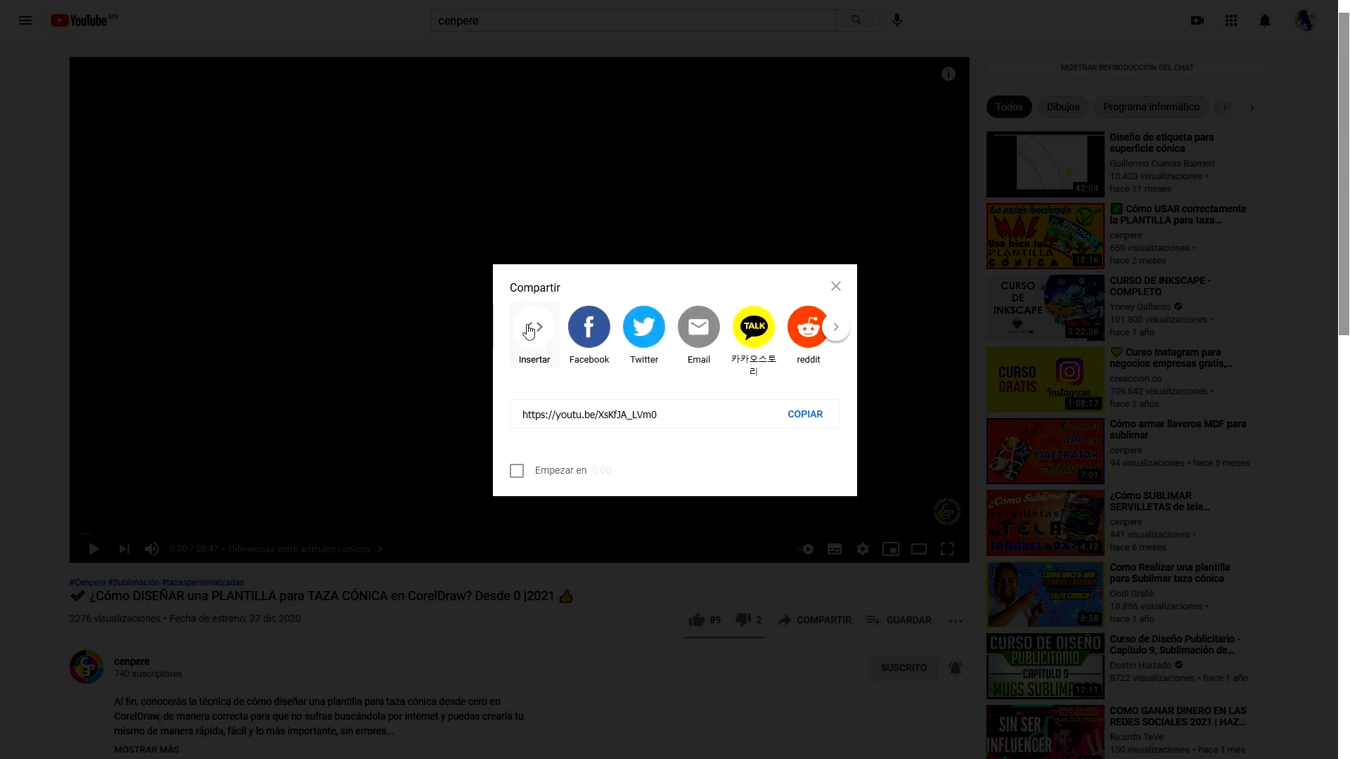
{"action": "left_click", "coordinate": [524, 327]}
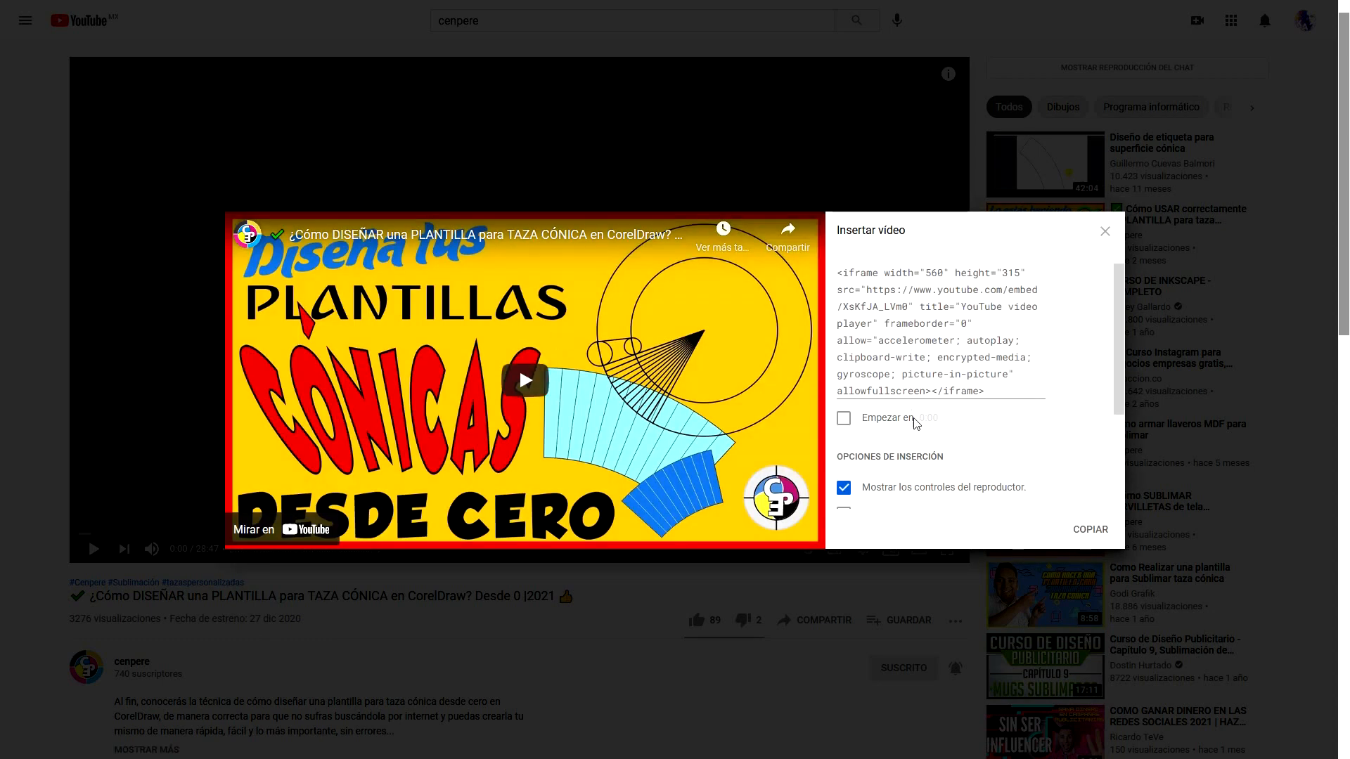
{"action": "left_click", "coordinate": [1091, 531]}
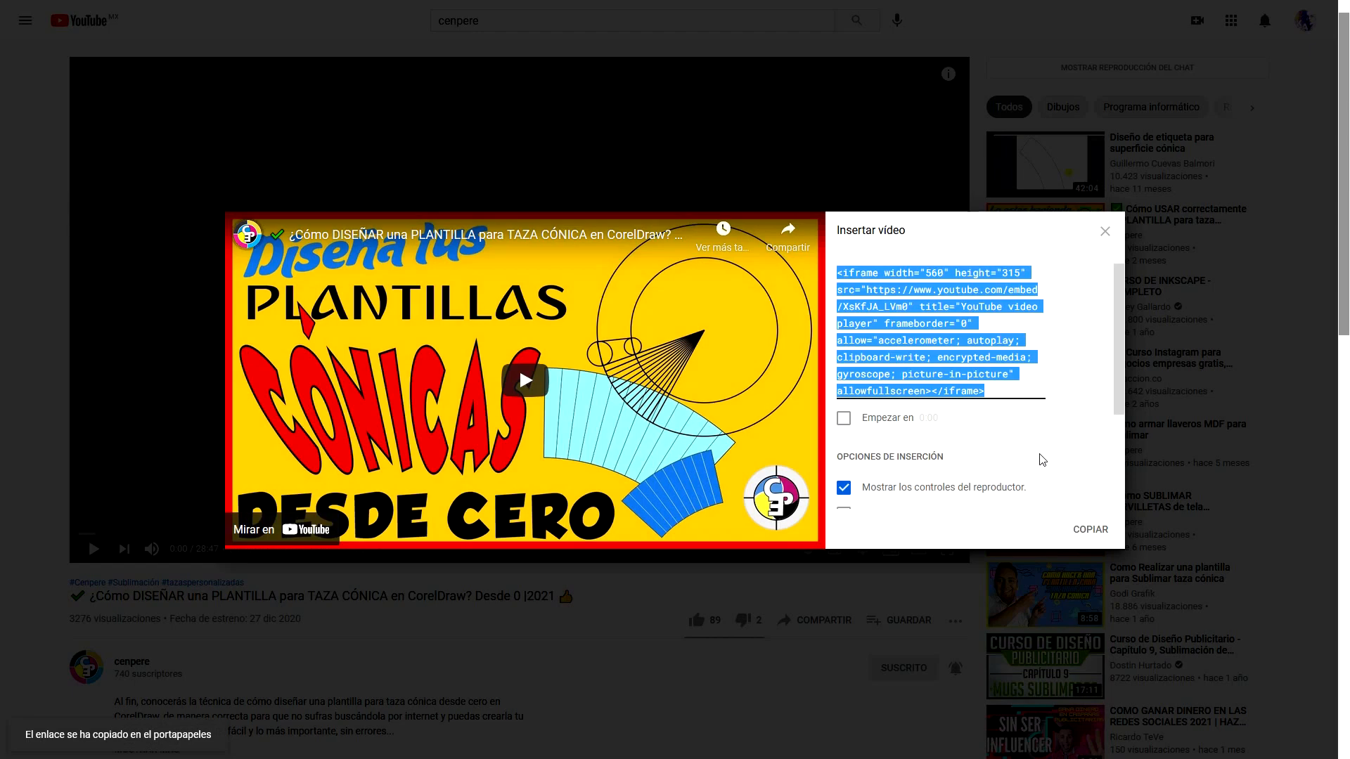
{"action": "left_click", "coordinate": [1106, 232]}
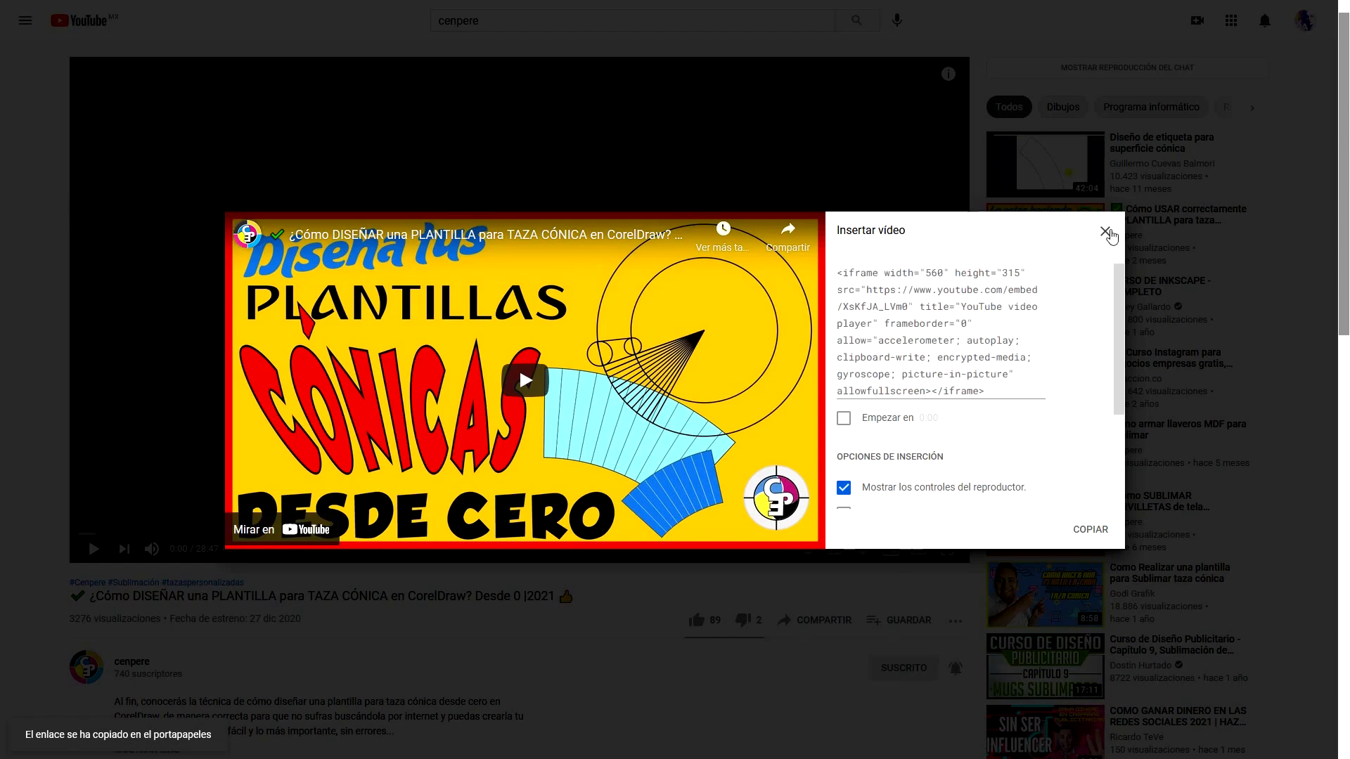